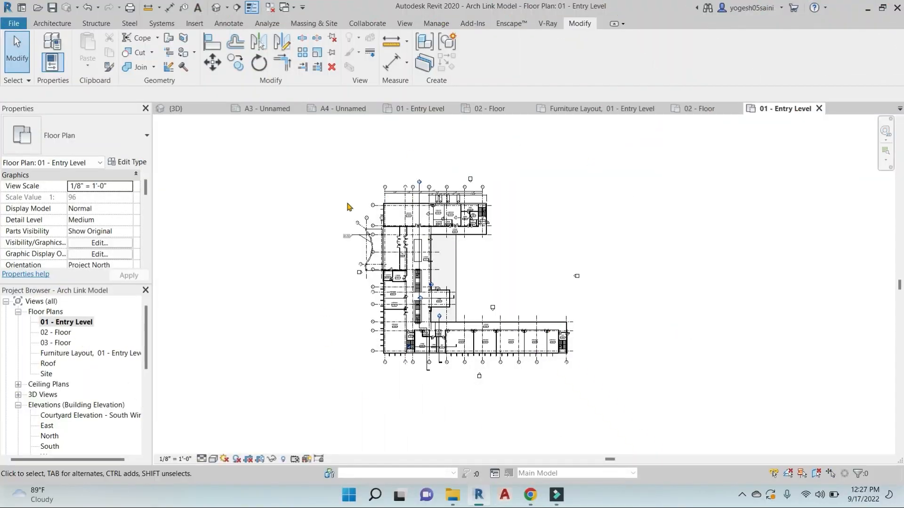
Open the 02 - Floor, 03 - Floor, Furniture Layout and Roof plans, framing the Roof plan
double_click(63, 332)
left_click(64, 343)
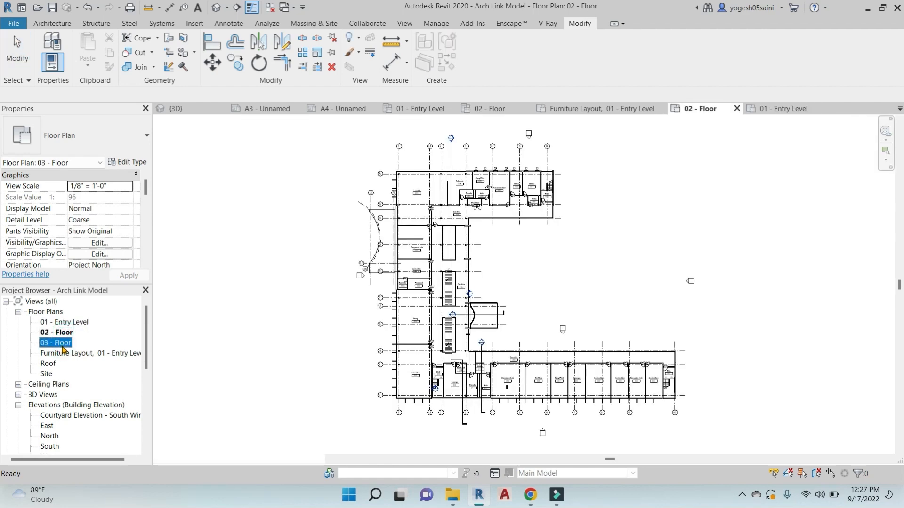
double_click(63, 344)
double_click(71, 353)
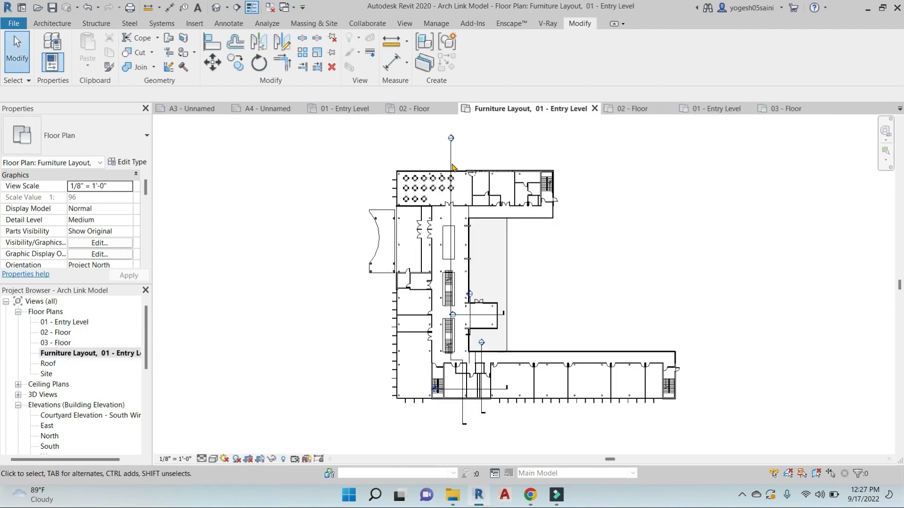
double_click(48, 364)
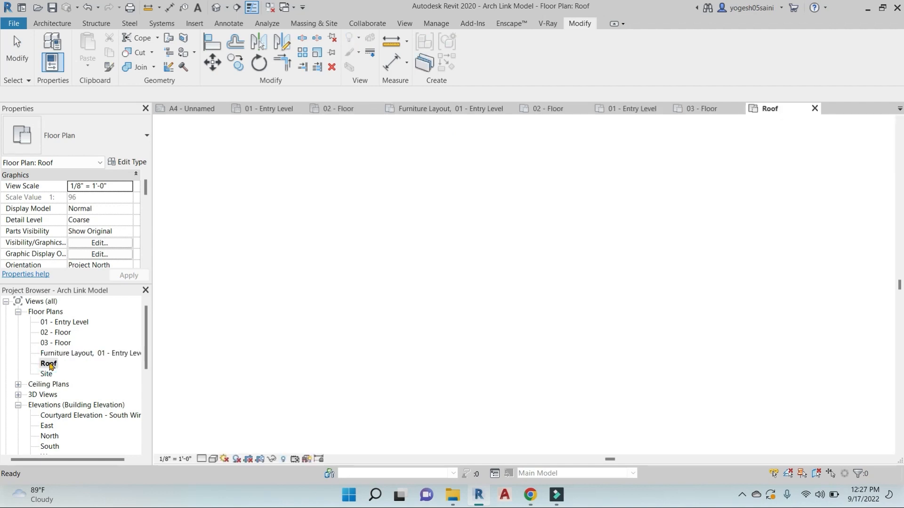
scroll(399, 273, "down", 2)
middle_click_drag(517, 306, 522, 278)
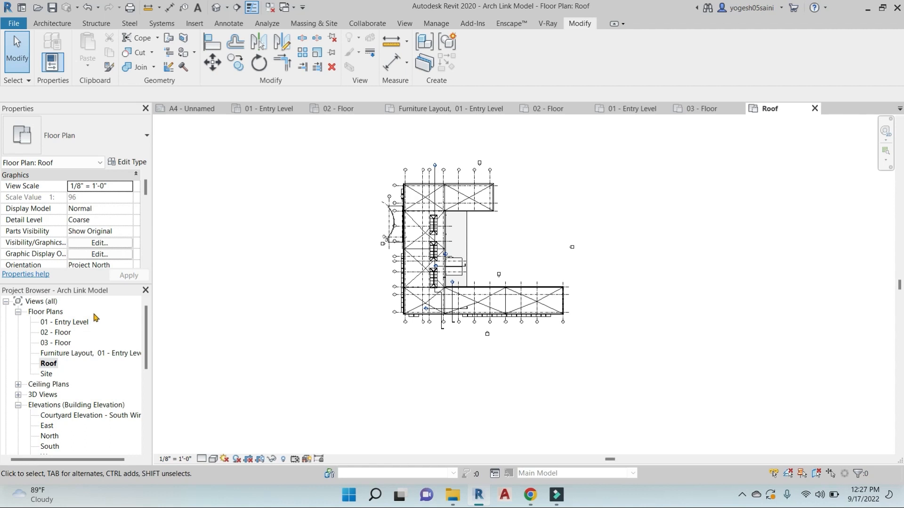
Start a new sheet from the View ribbon, then cancel and scroll to the Sheets list
left_click(404, 23)
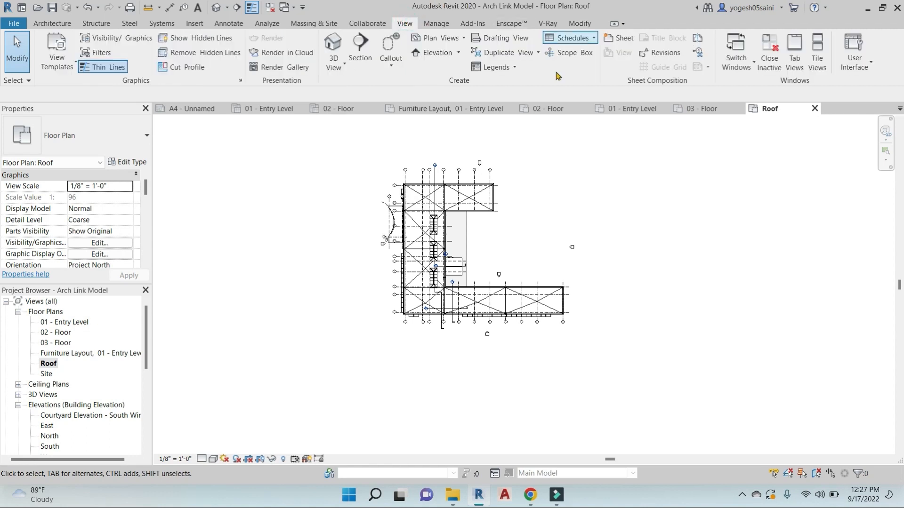
left_click(621, 38)
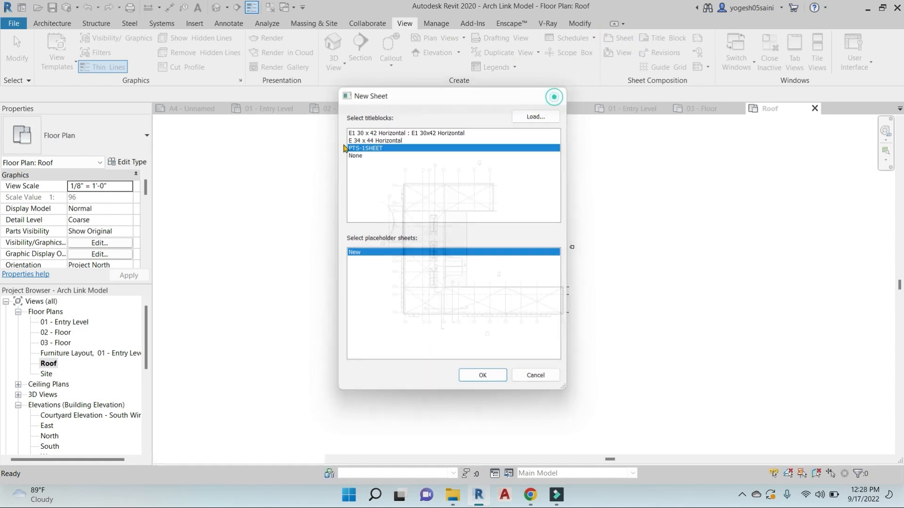
left_click(557, 96)
scroll(71, 226, "down", 4)
scroll(70, 358, "down", 3)
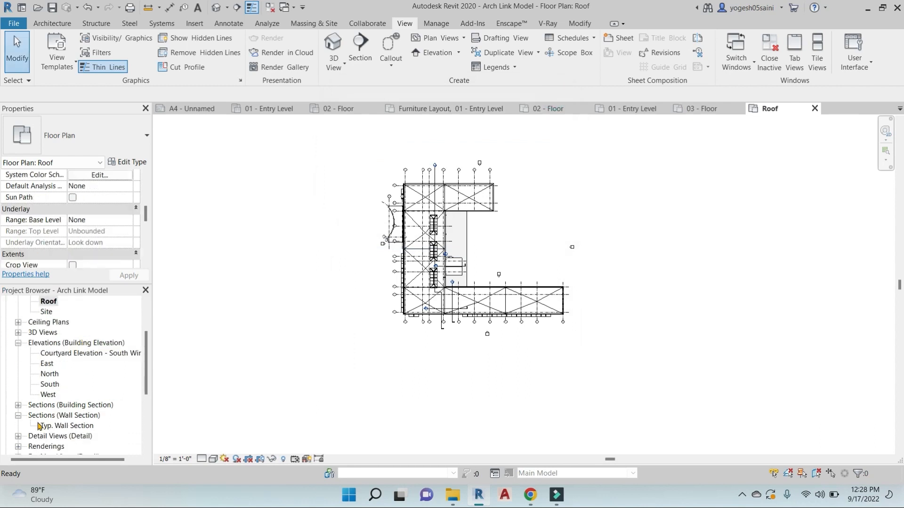
scroll(47, 316, "down", 4)
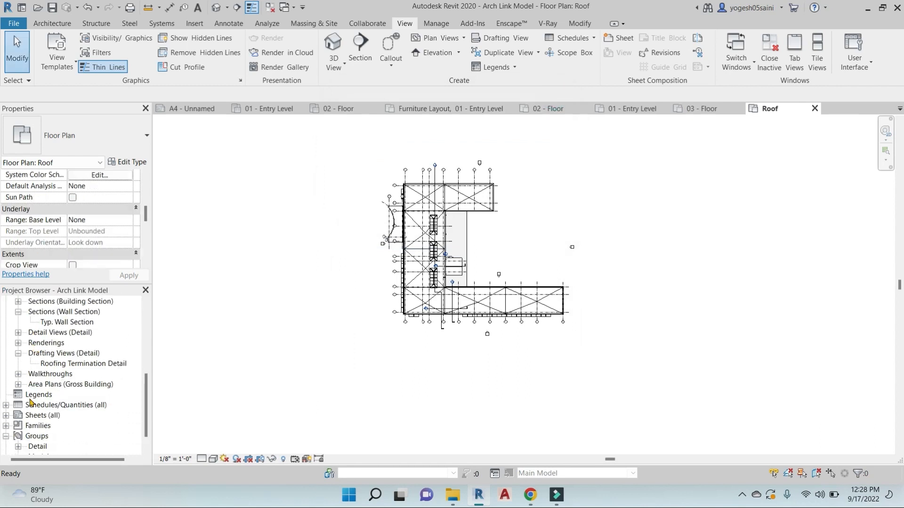
scroll(69, 335, "up", 2)
scroll(57, 364, "down", 2)
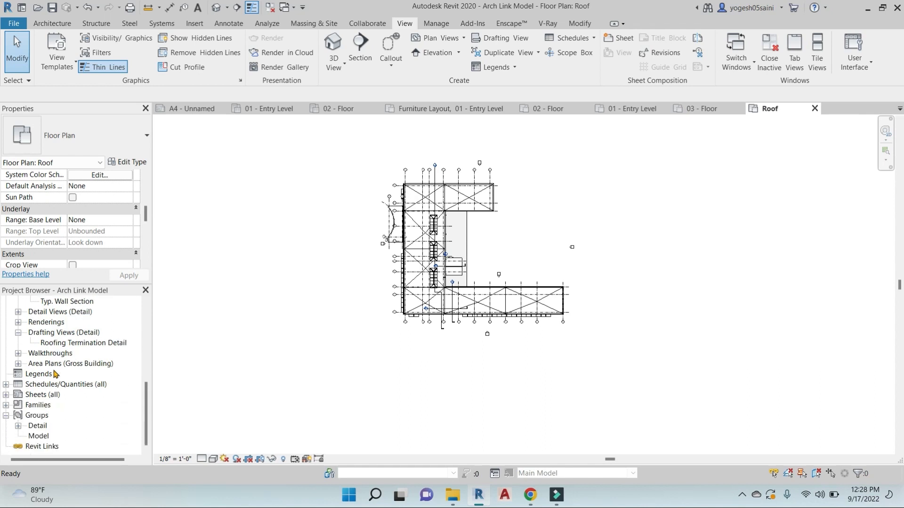
Create a new sheet from Sheets (all) and choose the E1 30 x 42 Horizontal titleblock
left_click(18, 398)
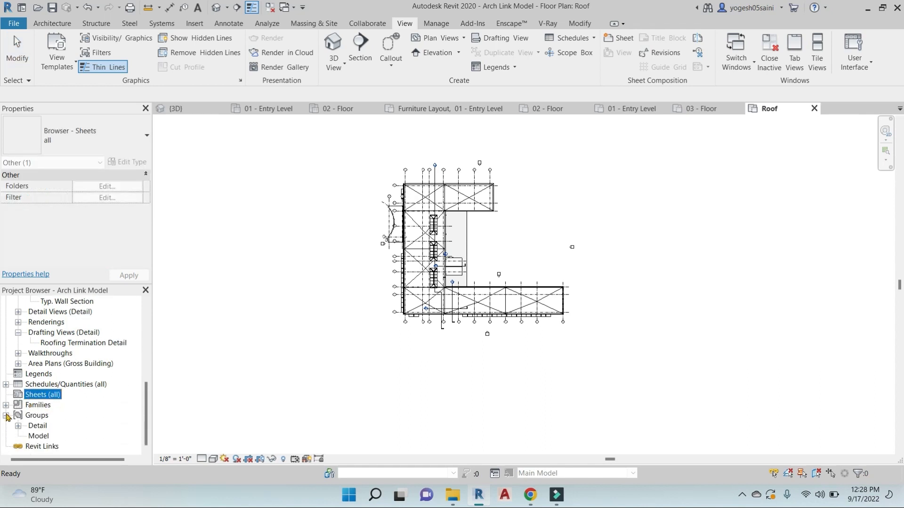
right_click(29, 399)
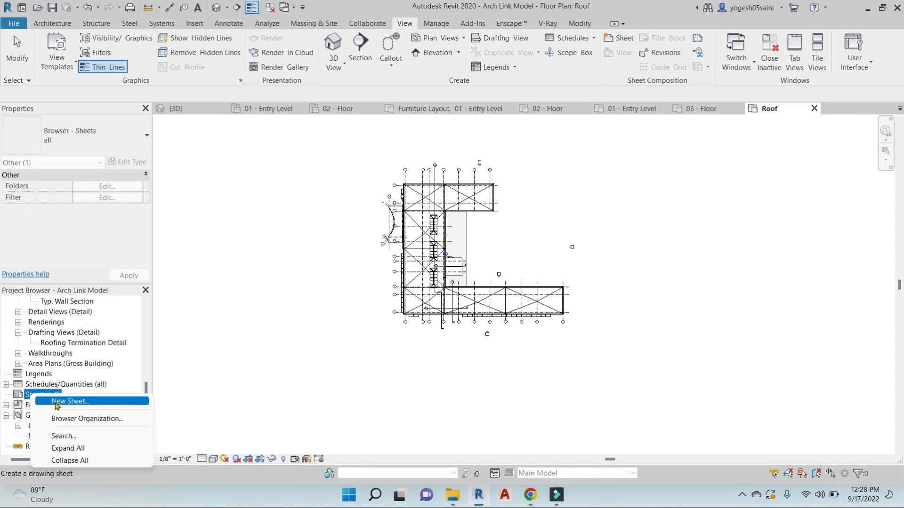
left_click(66, 403)
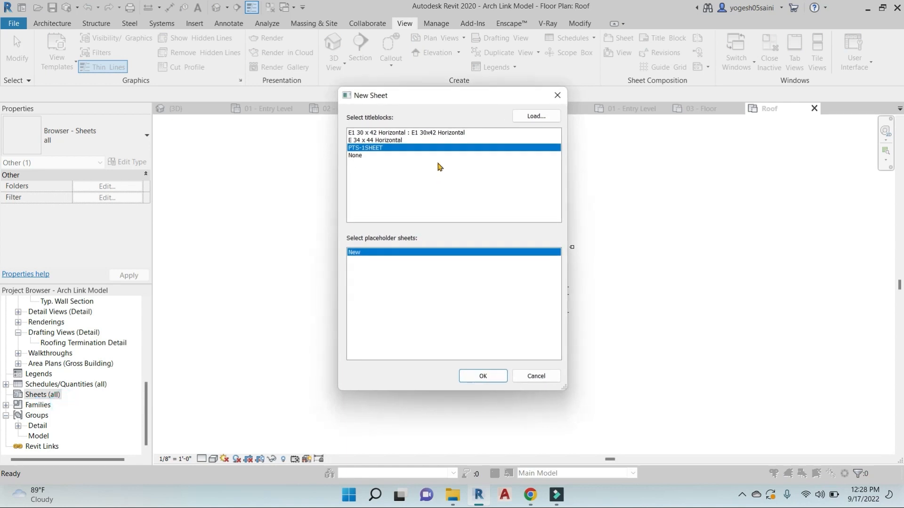
left_click(419, 134)
left_click(391, 140)
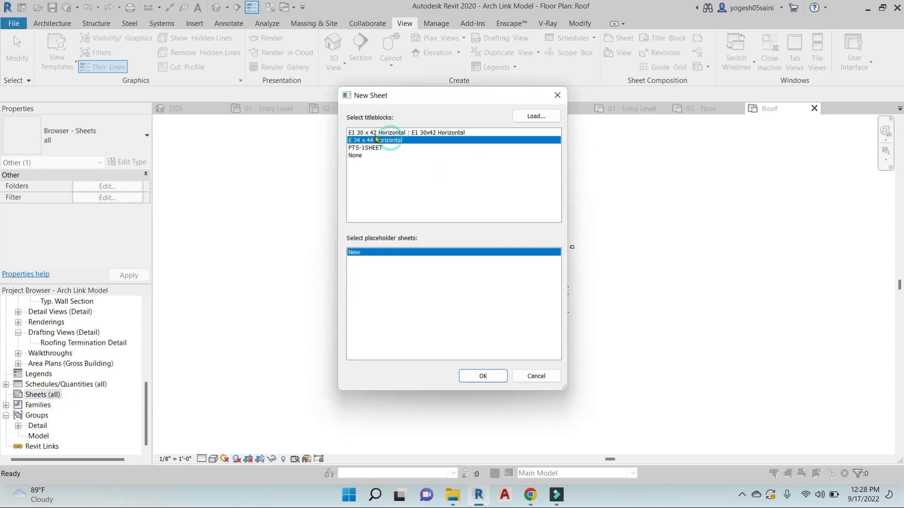
left_click(379, 134)
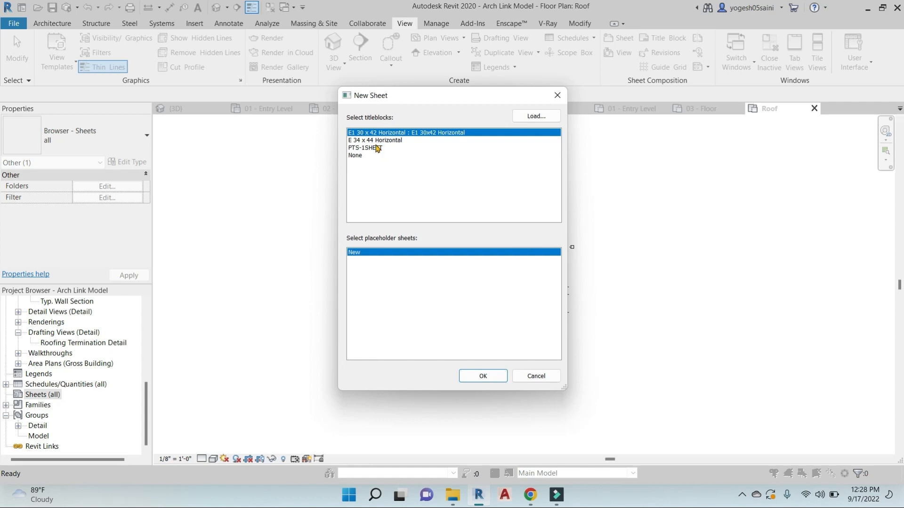
Load A1 metric.rfa from Desktop > rac2014 lib > Titleblocks and create the sheet with it
left_click(537, 117)
left_click(532, 86)
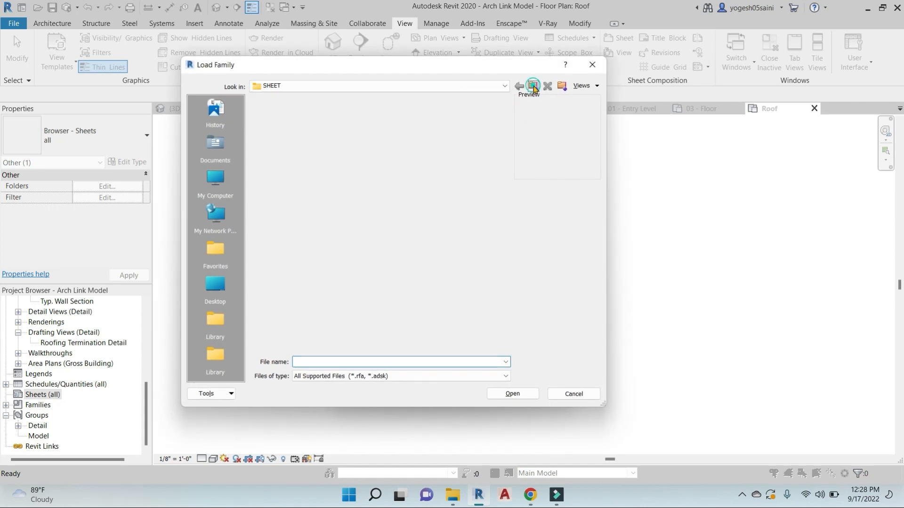
left_click(532, 87)
left_click(532, 86)
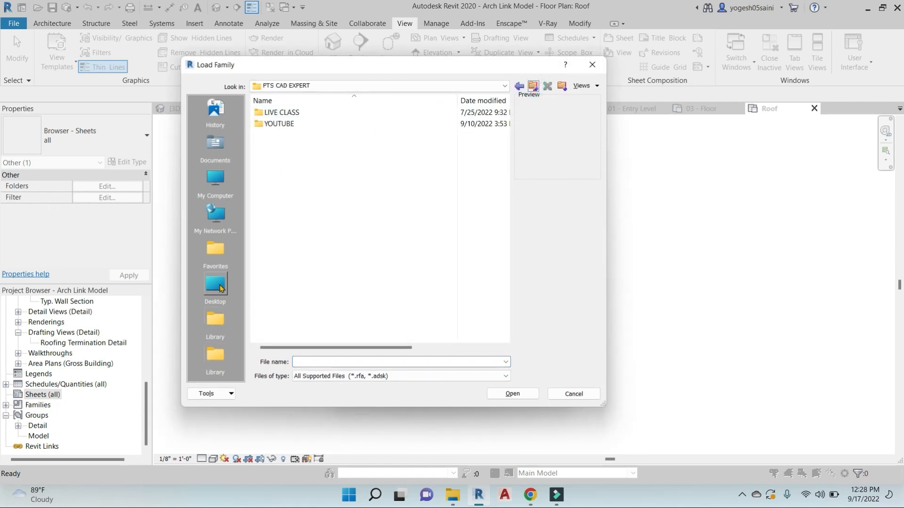
left_click(219, 288)
double_click(280, 179)
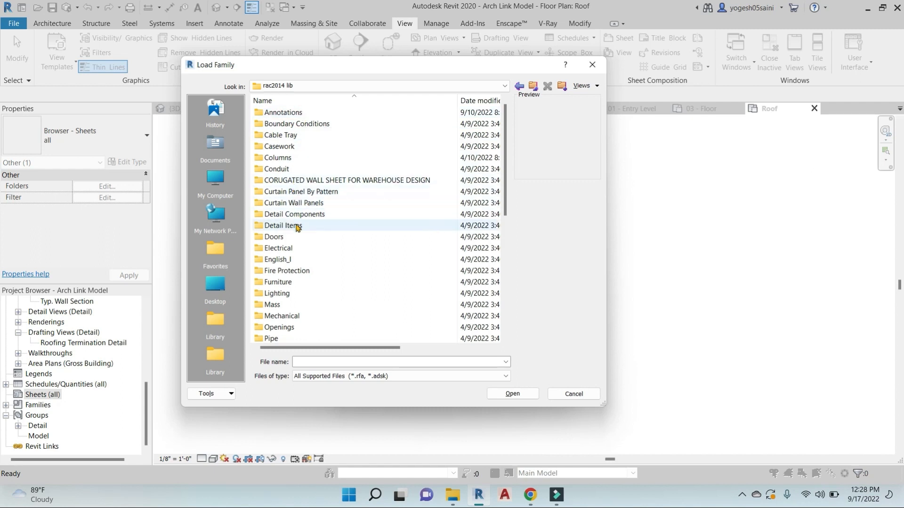
scroll(298, 227, "down", 7)
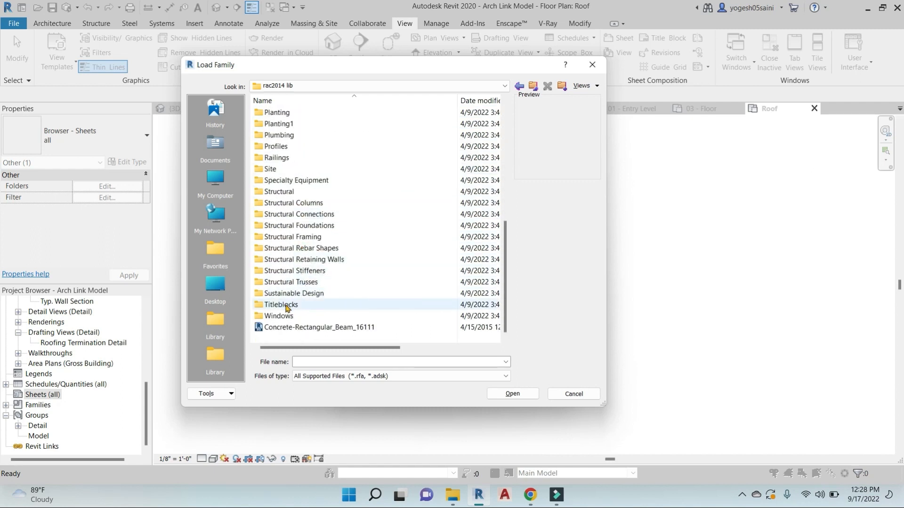
double_click(283, 305)
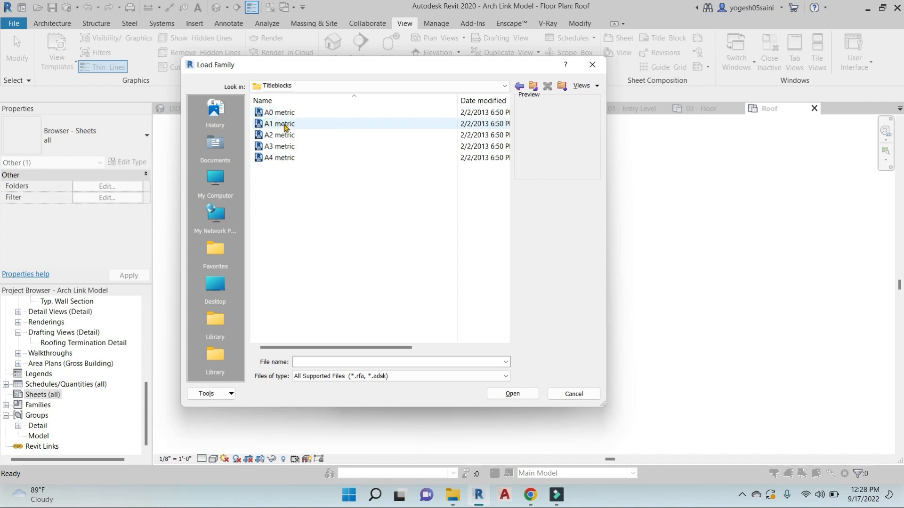
left_click(284, 124)
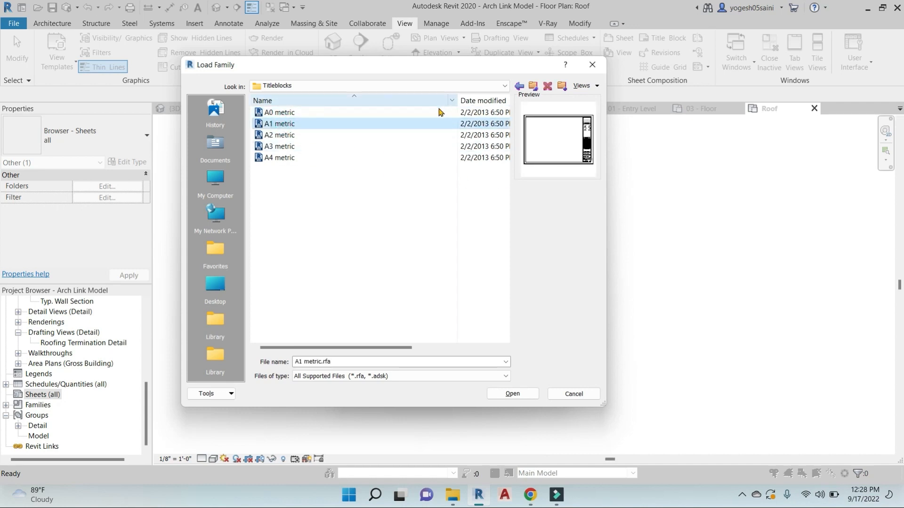
left_click(511, 394)
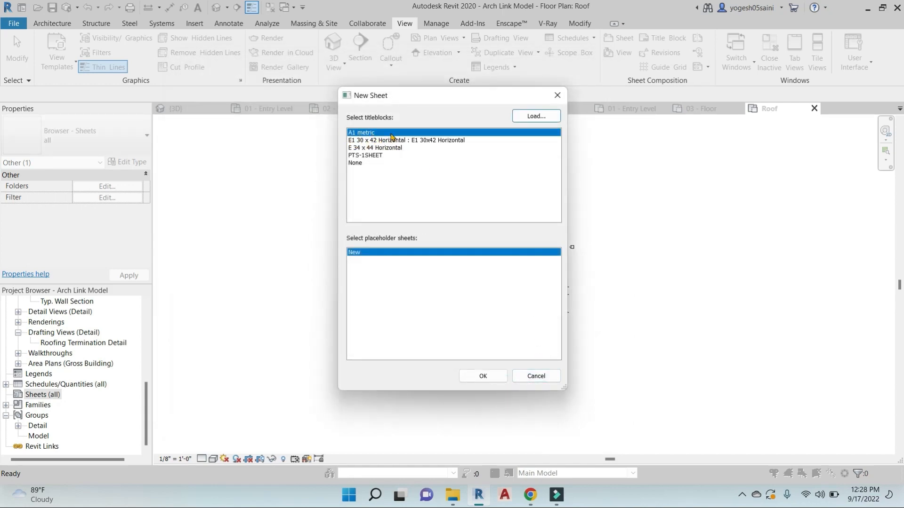
left_click(483, 376)
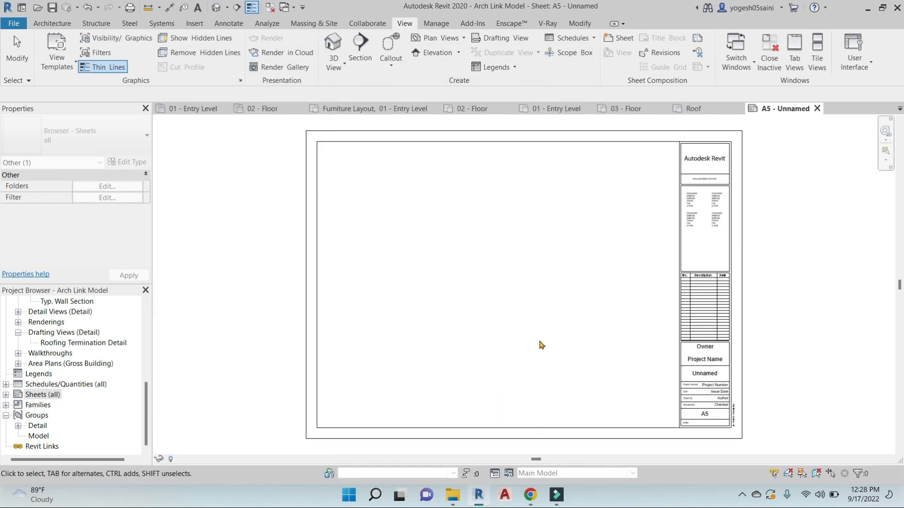
Place an aligned dimension (DI) across the sheet's full width, above the sheet
scroll(521, 228, "down", 4)
middle_click_drag(532, 282, 470, 293)
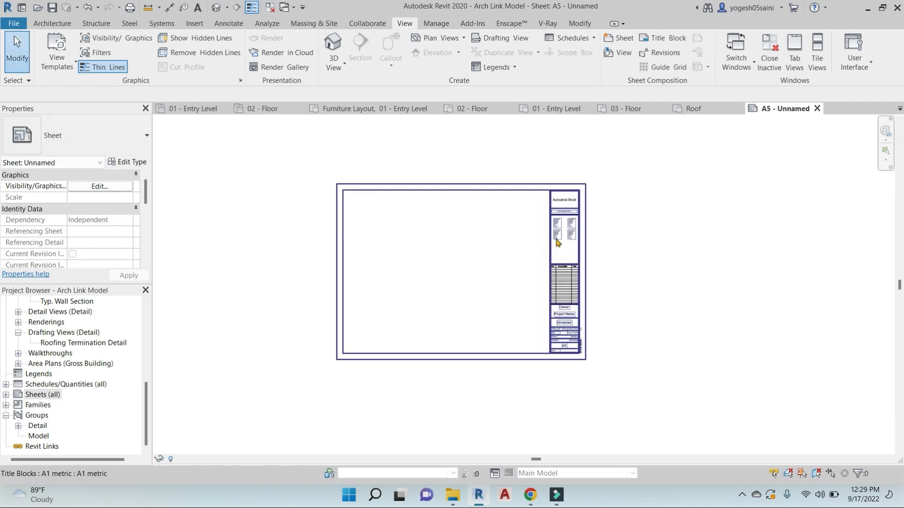
scroll(558, 238, "up", 4)
scroll(417, 246, "down", 1)
scroll(417, 247, "down", 1)
middle_click_drag(417, 247, 473, 270)
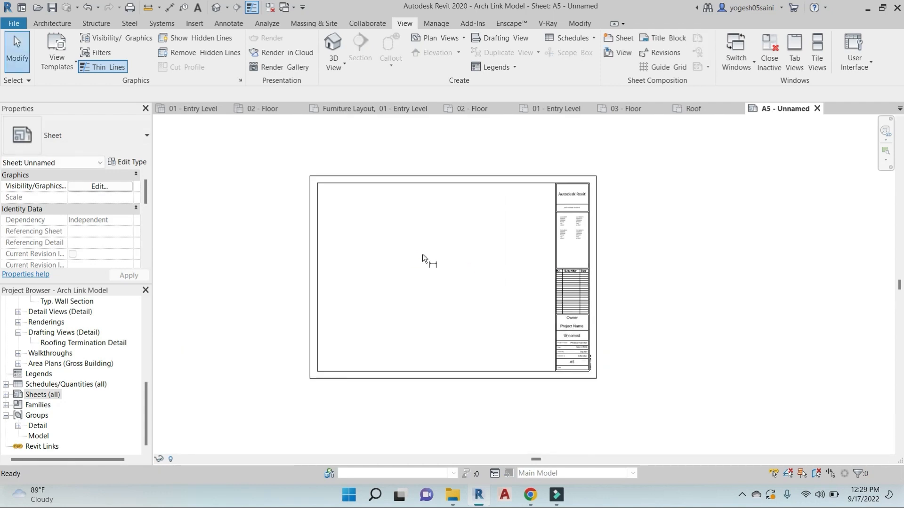
key("d")
key("i")
left_click(310, 227)
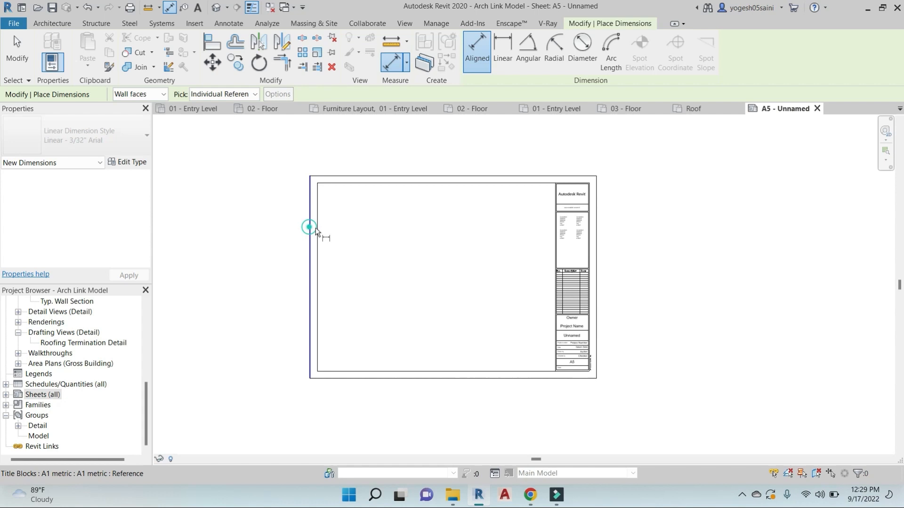
left_click(596, 222)
left_click(466, 154)
Dimension the sheet's height from top to bottom edge, placed left of the sheet
scroll(439, 156, "up", 3)
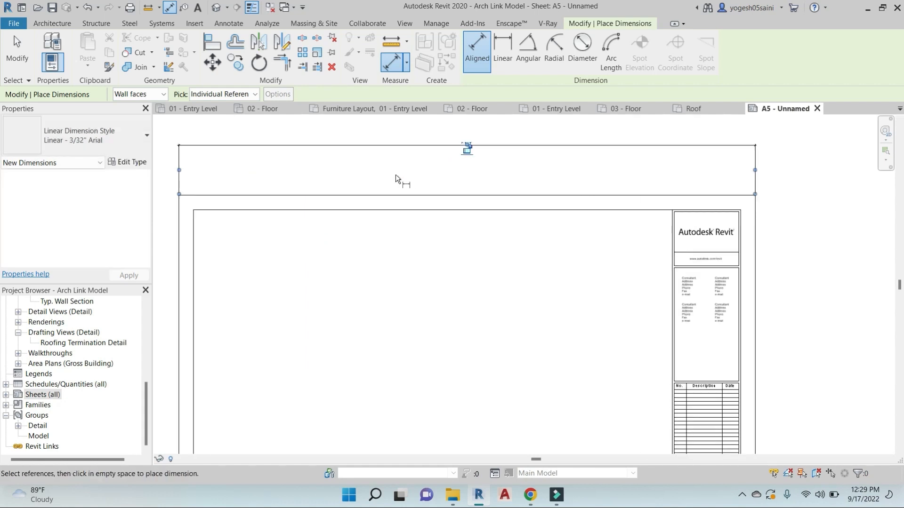
left_click(363, 194)
scroll(368, 302, "down", 5)
middle_click_drag(370, 332, 429, 258)
left_click(359, 388)
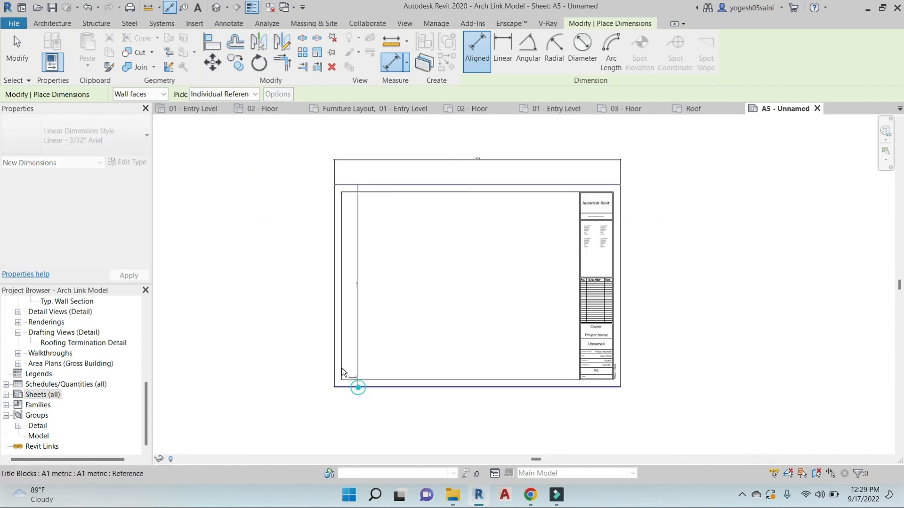
scroll(308, 291, "up", 4)
scroll(318, 279, "up", 5)
left_click(350, 273)
scroll(383, 264, "down", 5)
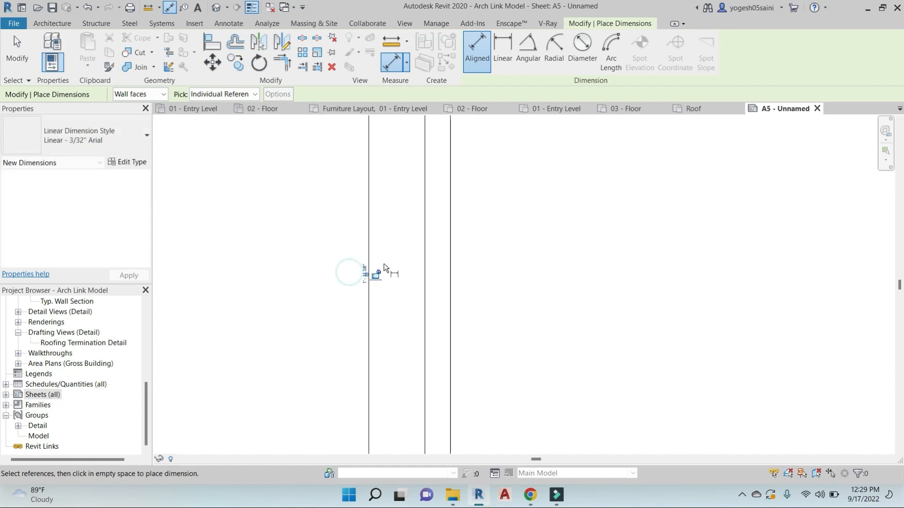
scroll(476, 263, "down", 3)
key("Escape")
key("Escape")
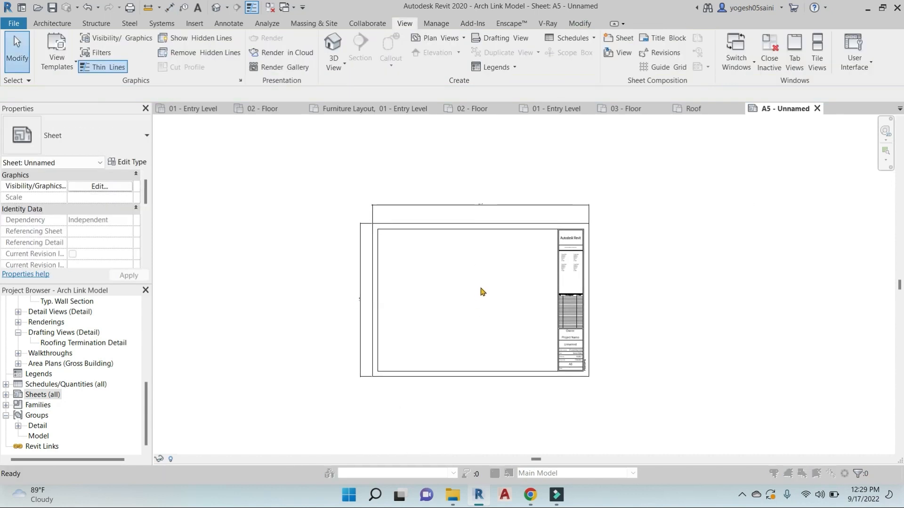
Switch project length units to millimetres and read the sheet width of 840
key("u")
key("n")
left_click(577, 154)
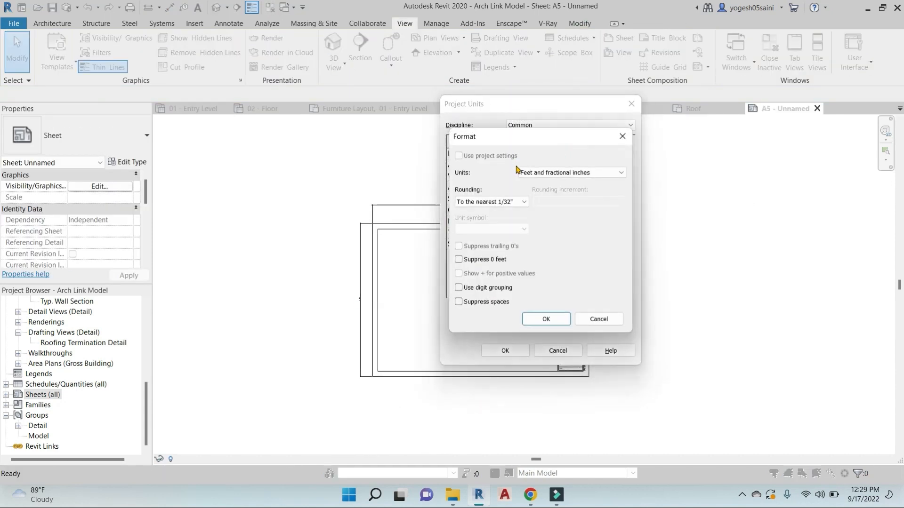
left_click(572, 173)
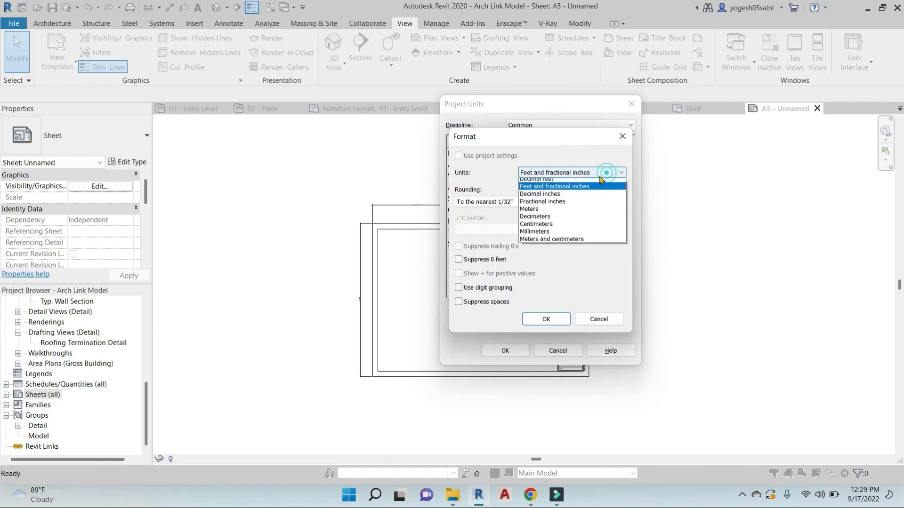
left_click(536, 236)
left_click(550, 320)
left_click(520, 350)
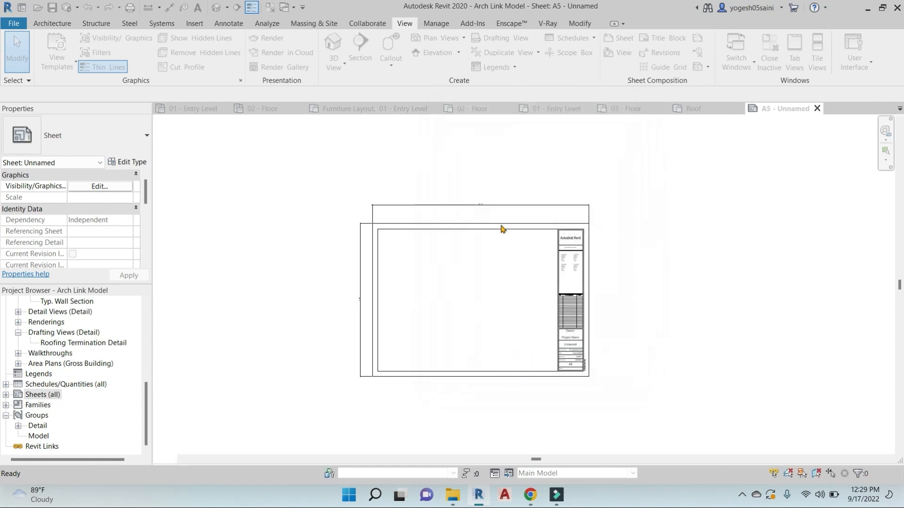
scroll(479, 200, "up", 5)
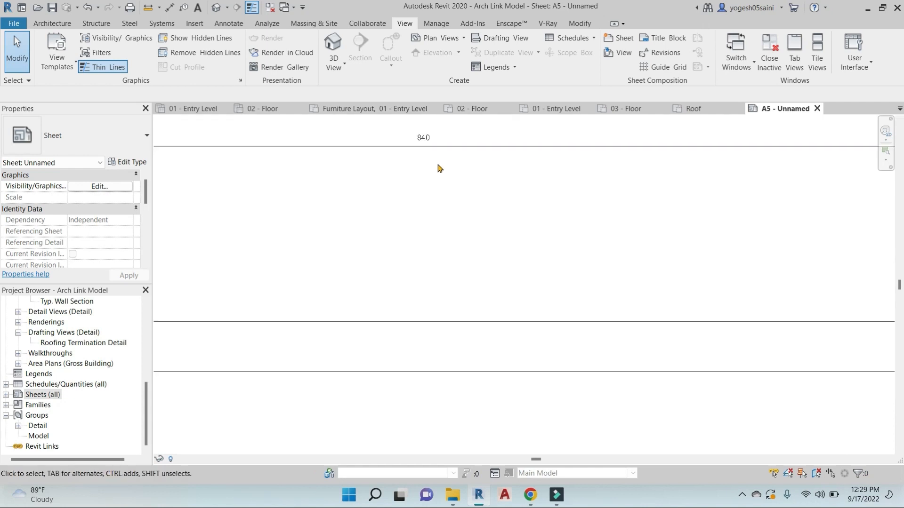
scroll(426, 216, "down", 3)
middle_click_drag(329, 326, 493, 281)
scroll(344, 299, "up", 3)
scroll(401, 260, "down", 5)
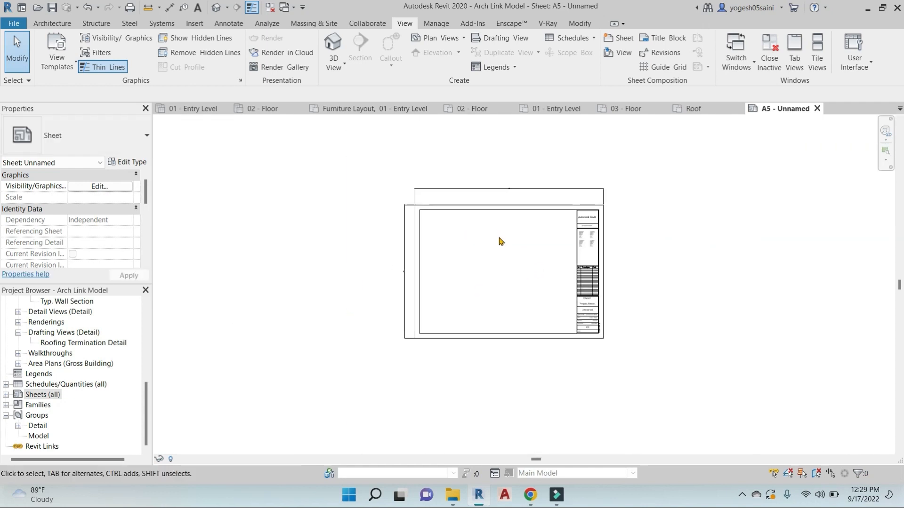
Restore project length units to feet and fractional inches
key("u")
key("n")
left_click(577, 154)
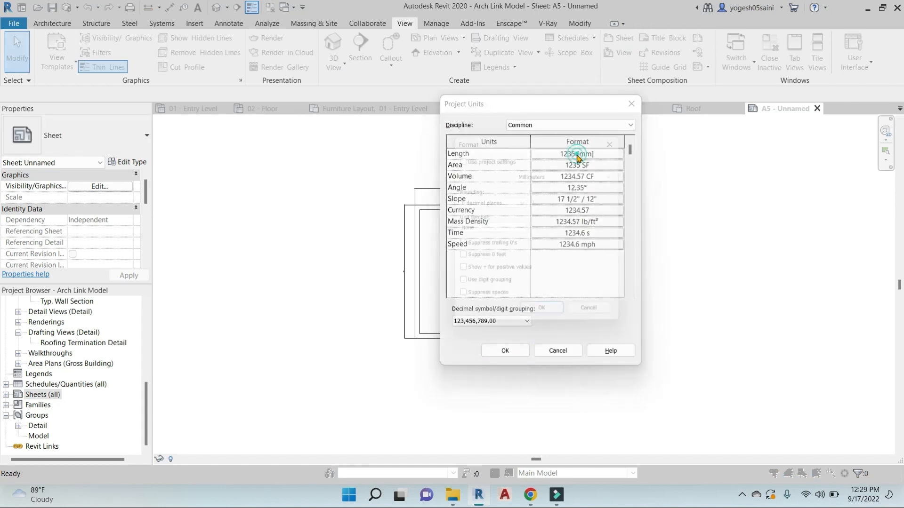
left_click(592, 173)
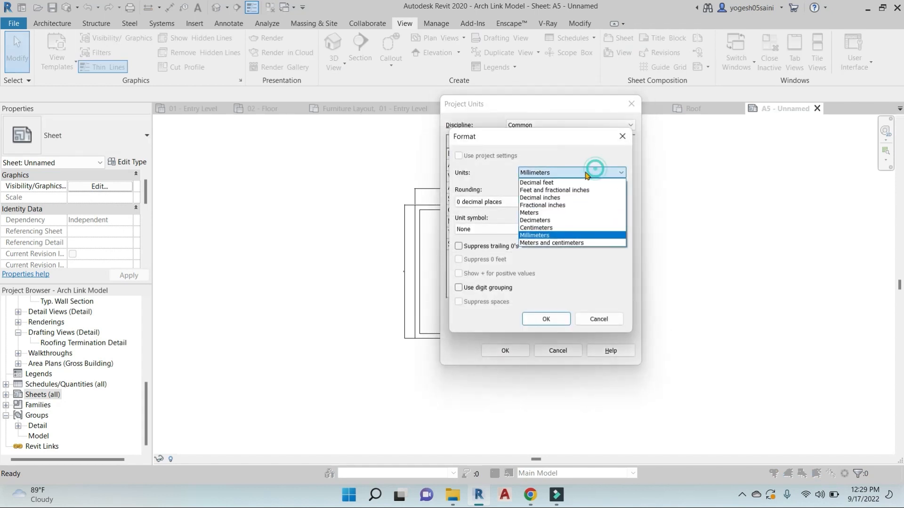
left_click(563, 191)
left_click(547, 318)
left_click(505, 350)
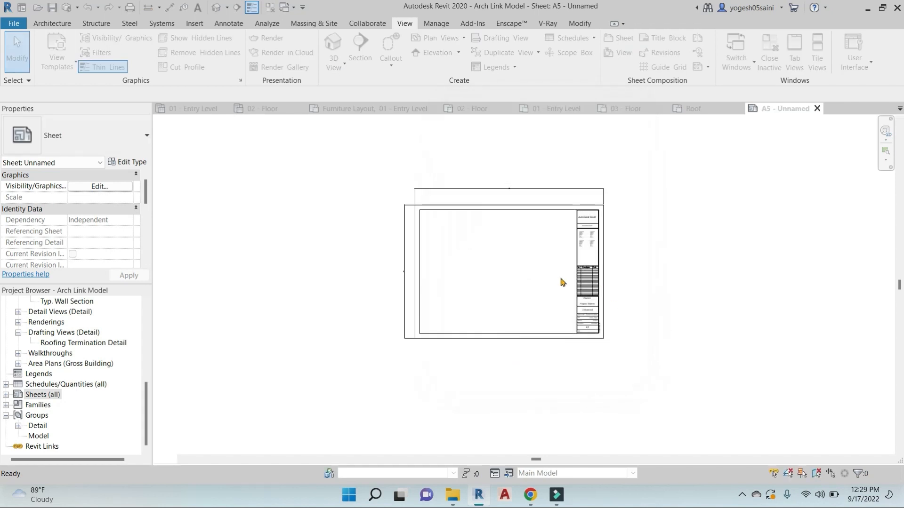
scroll(534, 197, "up", 1)
Delete the top and left size dimensions from the sheet
left_click(528, 161)
key("e")
key("space")
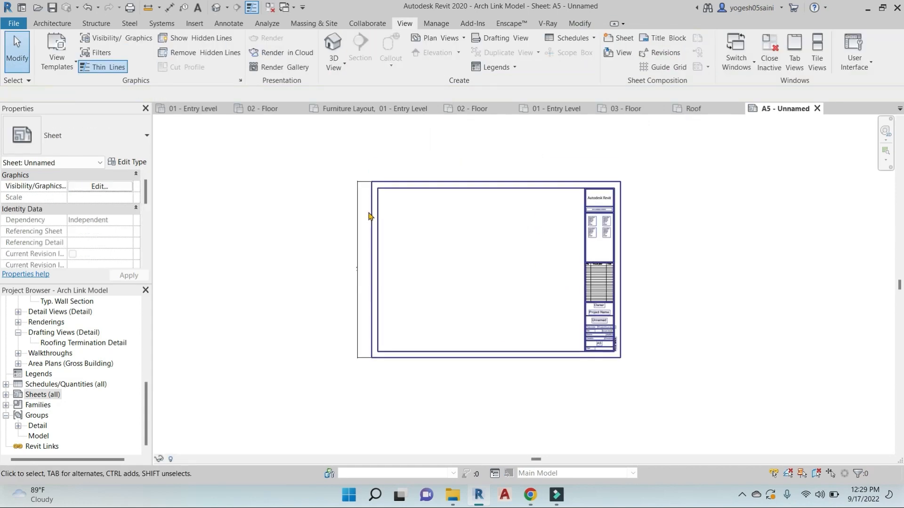
left_click(360, 220)
key("e")
key("space")
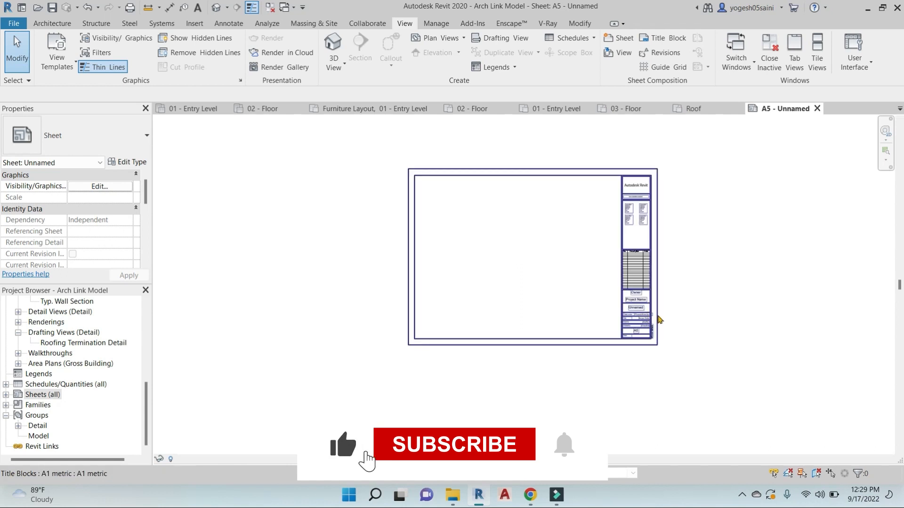
Select the title block to review it across the whole sheet, then clear the selection
scroll(633, 245, "up", 5)
scroll(635, 208, "down", 4)
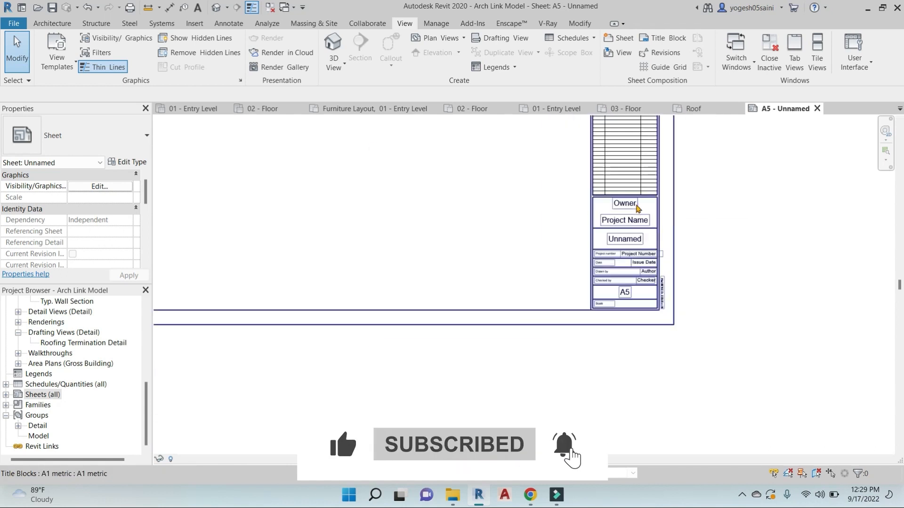
middle_click_drag(645, 183, 608, 291)
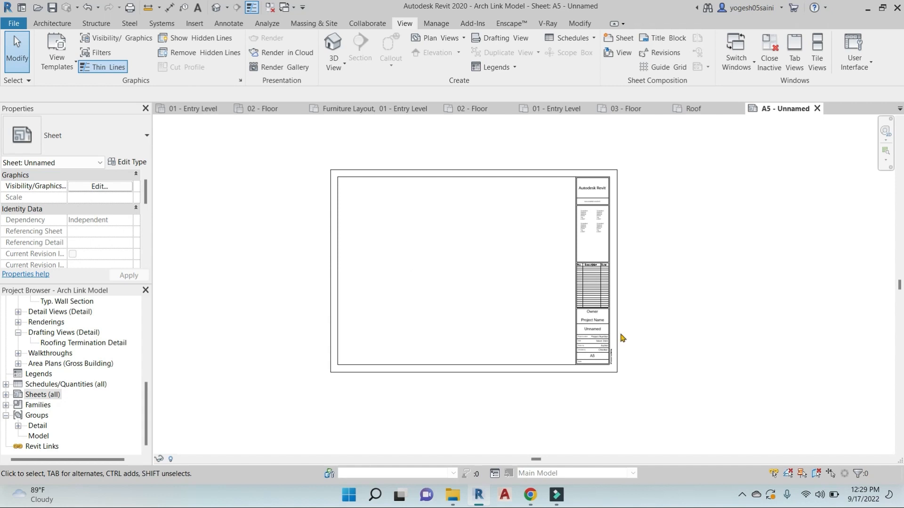
scroll(622, 337, "up", 2)
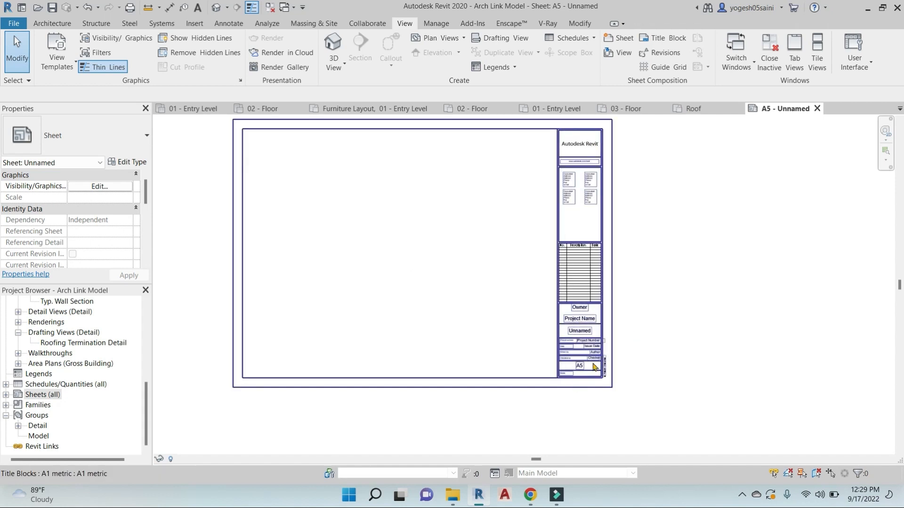
scroll(664, 269, "up", 3)
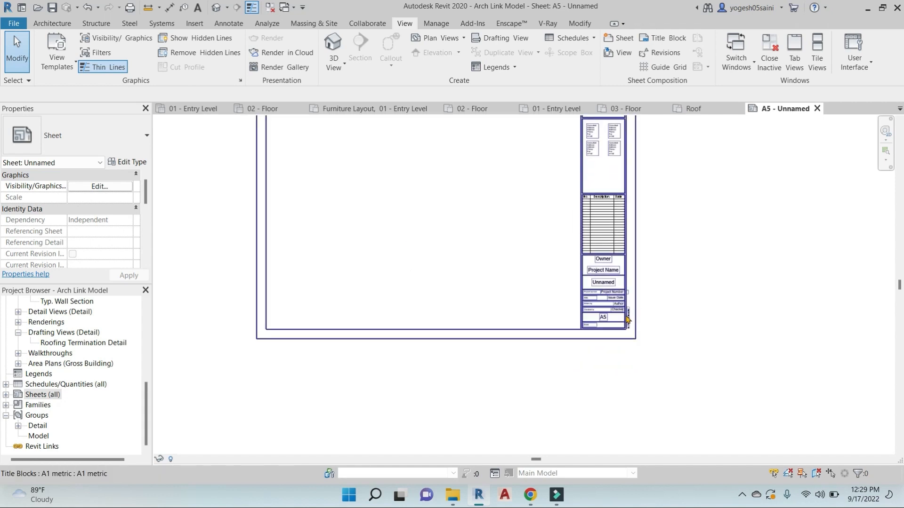
left_click(646, 254)
scroll(718, 250, "down", 4)
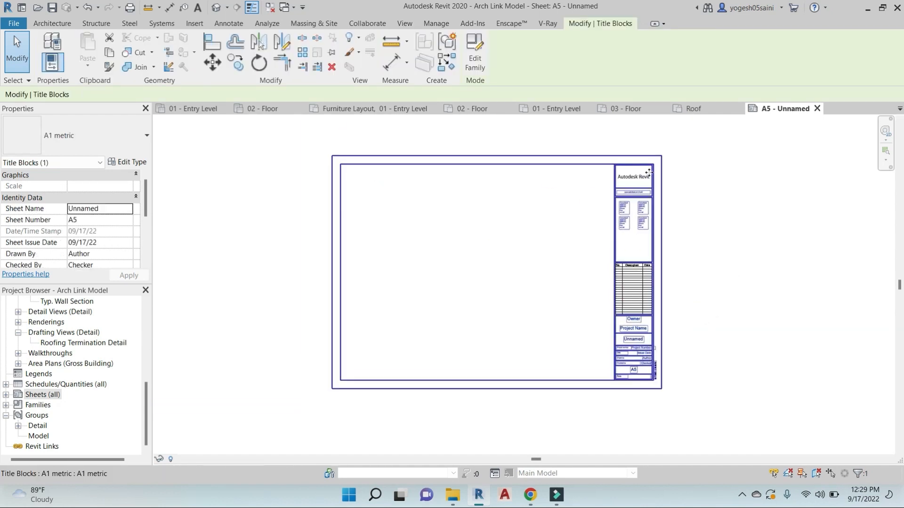
scroll(644, 180, "up", 2)
scroll(652, 307, "down", 5)
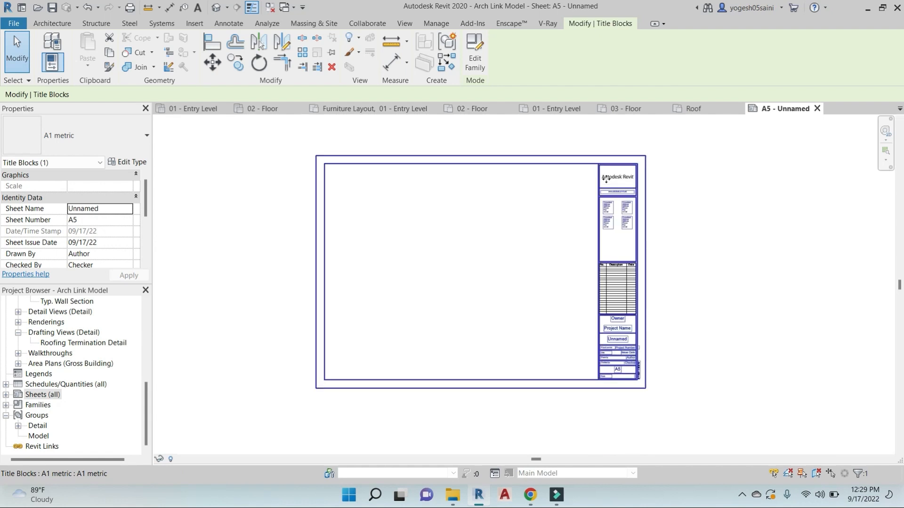
middle_click_drag(663, 313, 674, 305)
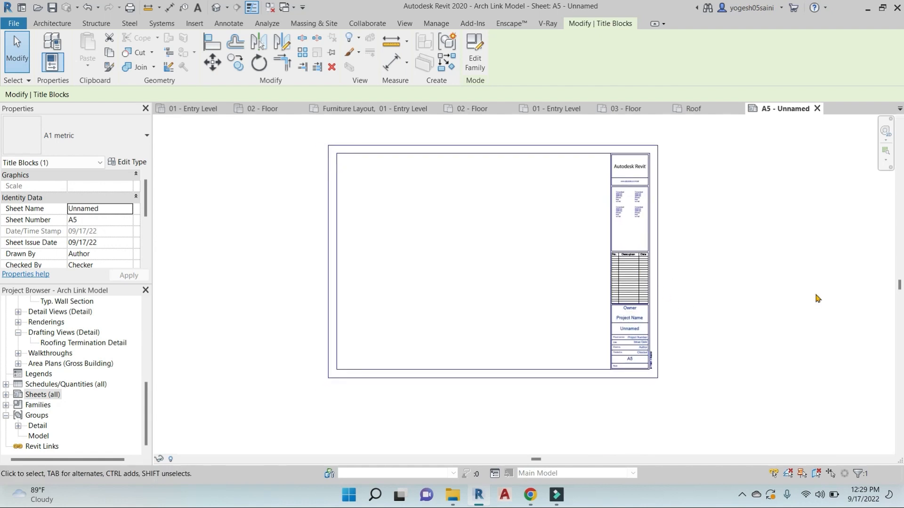
scroll(651, 306, "up", 2)
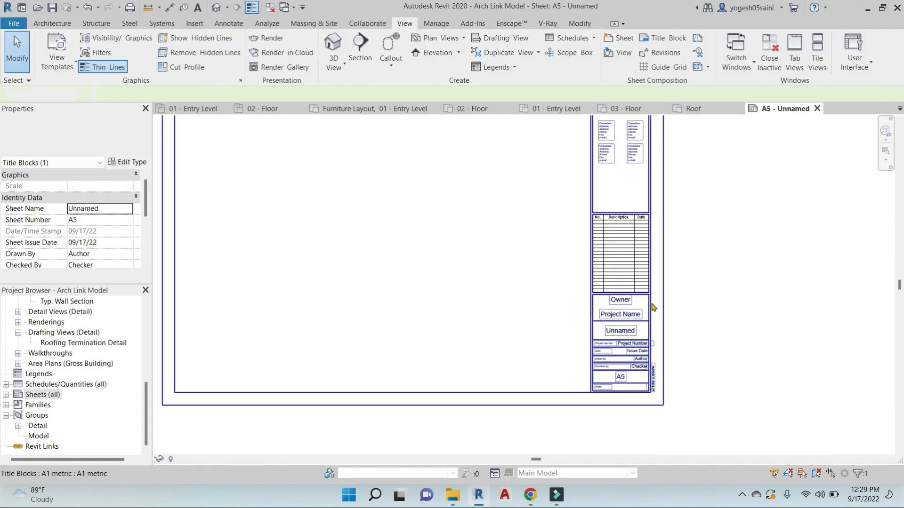
left_click(530, 166)
Reselect the title block and open the A1 metric family for editing
middle_click_drag(679, 297, 643, 404)
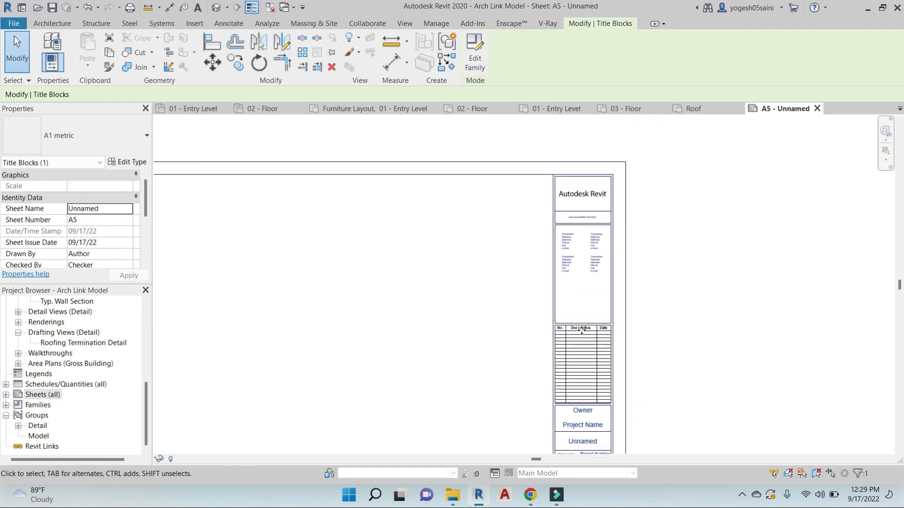
scroll(576, 253, "up", 3)
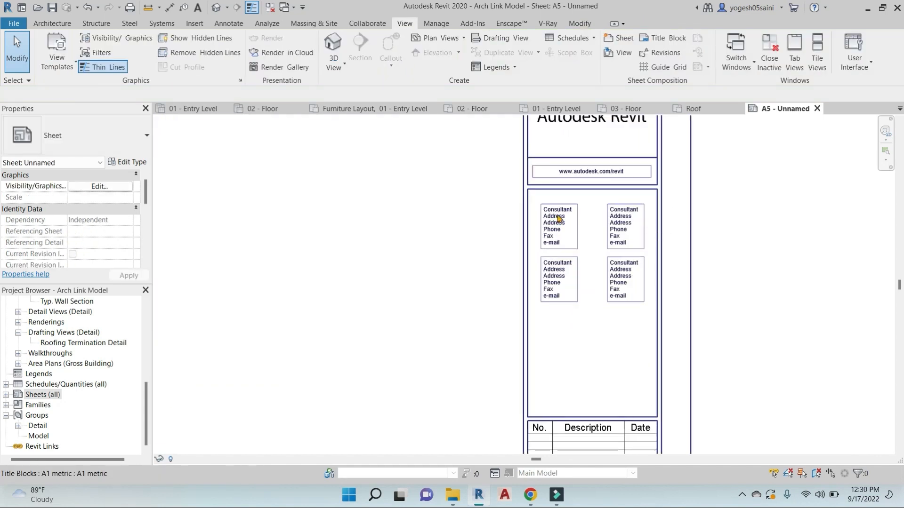
scroll(559, 219, "down", 4)
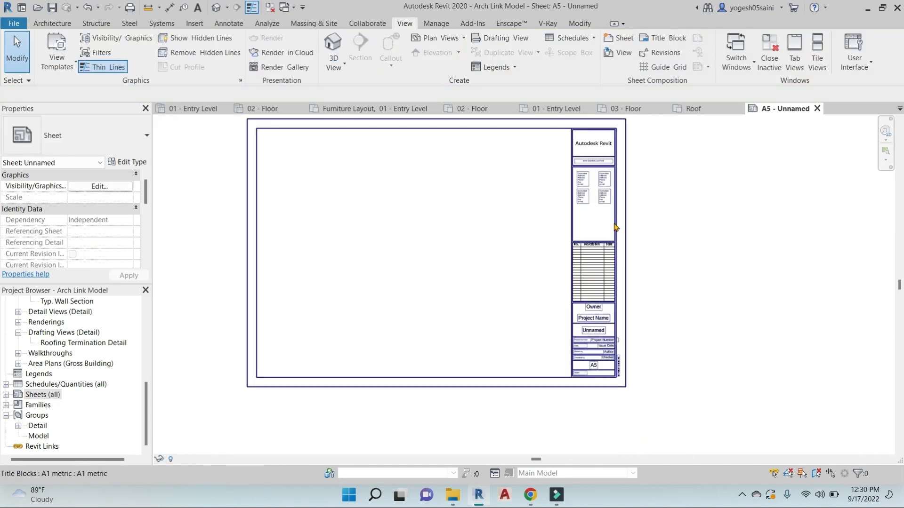
left_click(615, 226)
middle_click_drag(664, 225, 648, 246)
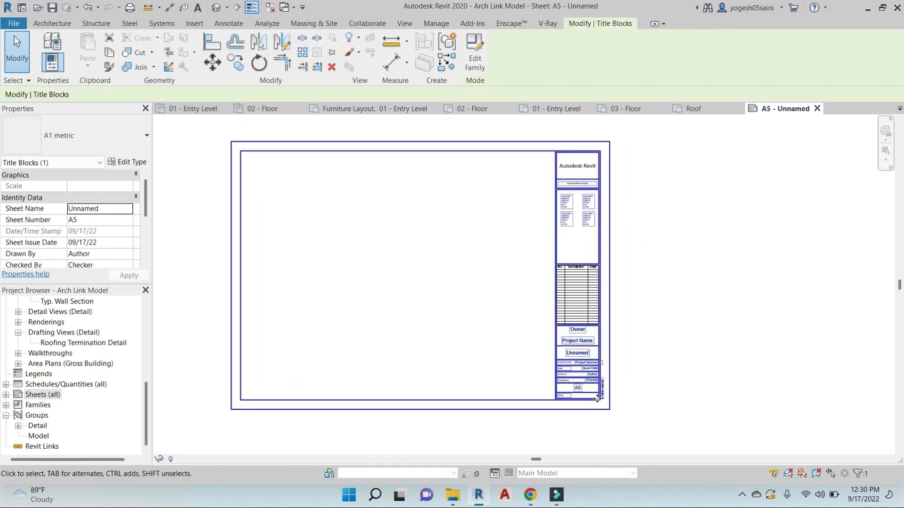
left_click(475, 53)
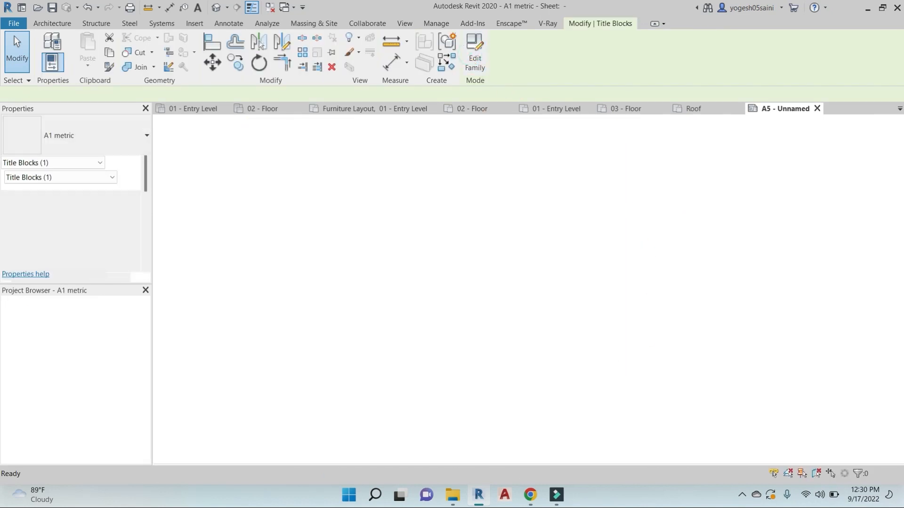
Delete the consultant text notes from the title block
left_click(720, 220)
key("Escape")
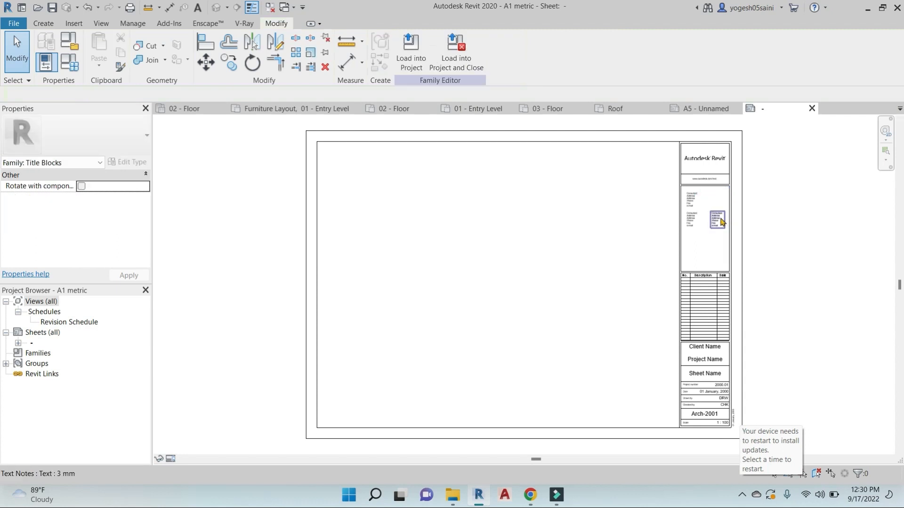
left_click(721, 218)
key("Delete")
left_click(692, 220)
key("Delete")
left_click(693, 200)
key("Delete")
Delete the logo, web address and divider lines at the top of the title block
middle_click_drag(691, 231, 581, 234)
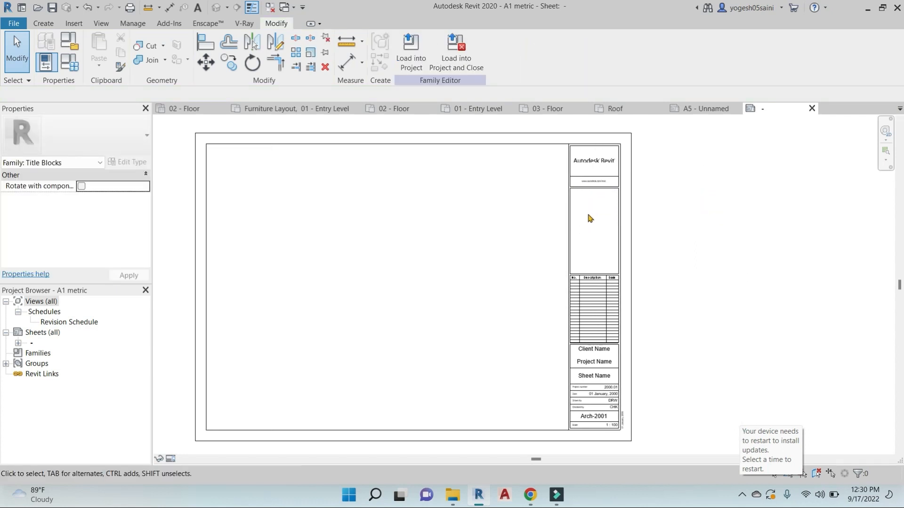
scroll(599, 190, "up", 6)
left_click_drag(610, 216, 568, 127)
key("Delete")
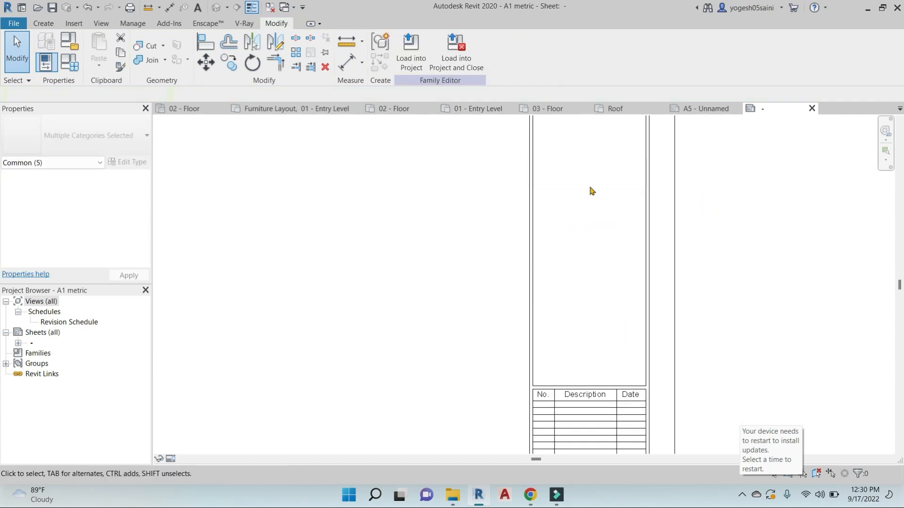
Move the revision schedule downward in the title block
middle_click_drag(591, 192, 605, 241)
scroll(604, 243, "down", 5)
middle_click_drag(618, 307, 594, 192)
scroll(571, 273, "up", 4)
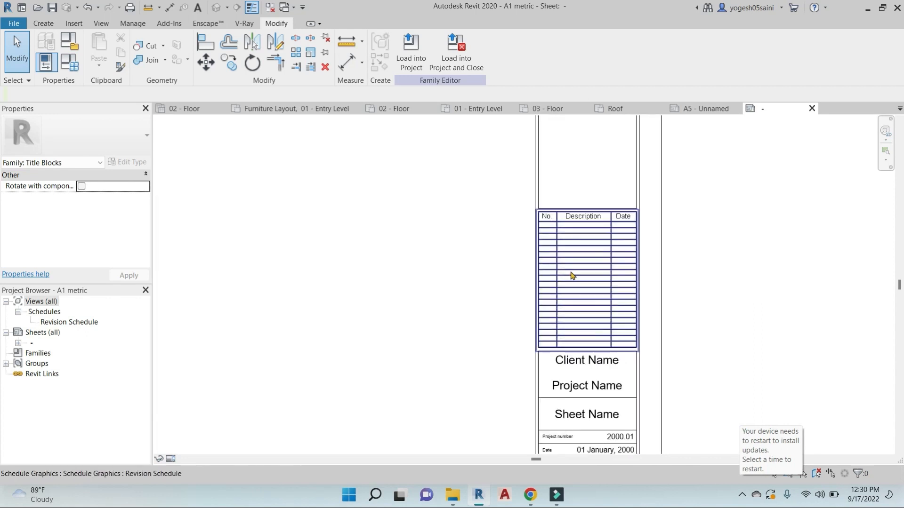
left_click(571, 273)
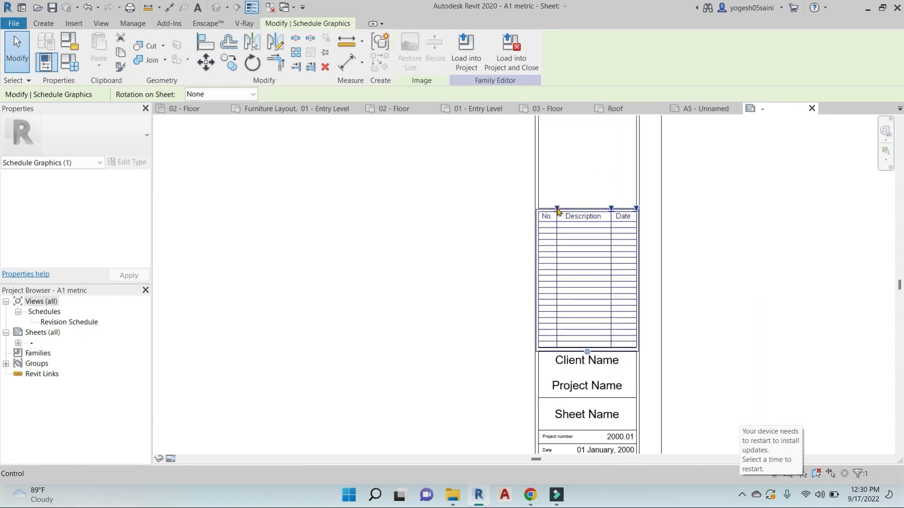
left_click_drag(557, 210, 556, 247)
Inspect the Project number and 2000.01 labels, then bring up the Create tools
scroll(656, 312, "down", 3)
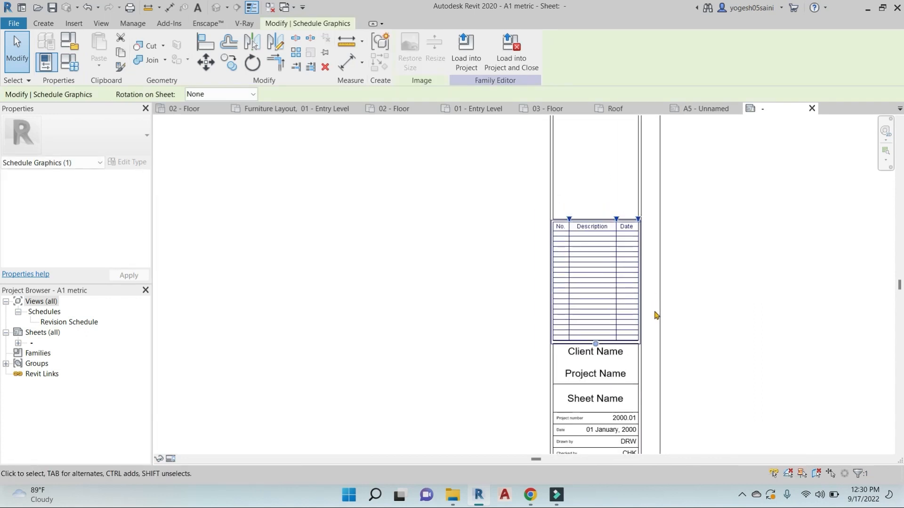
middle_click_drag(622, 333, 661, 300)
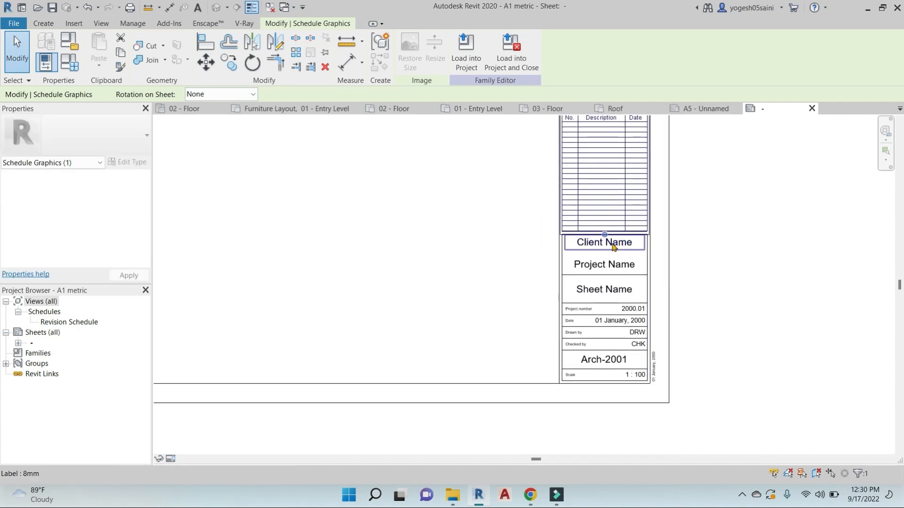
scroll(569, 316, "up", 3)
left_click(582, 311)
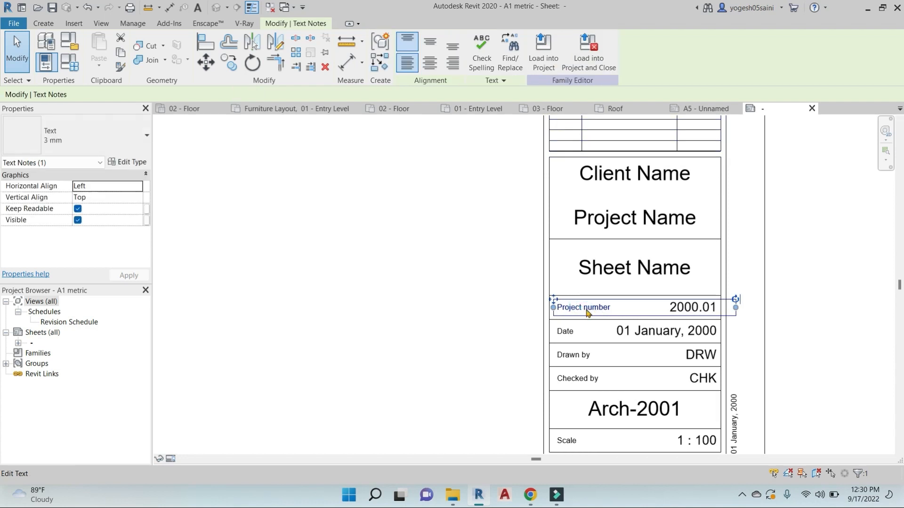
left_click(685, 312)
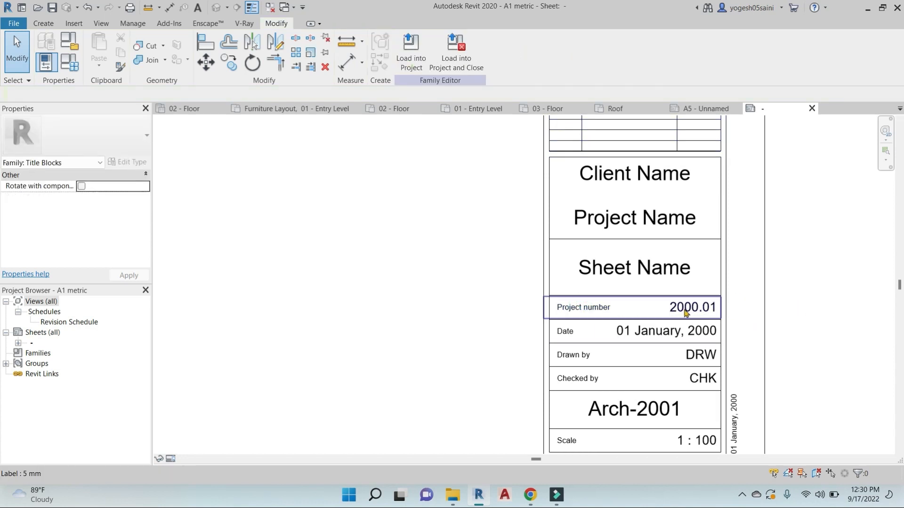
left_click(710, 313)
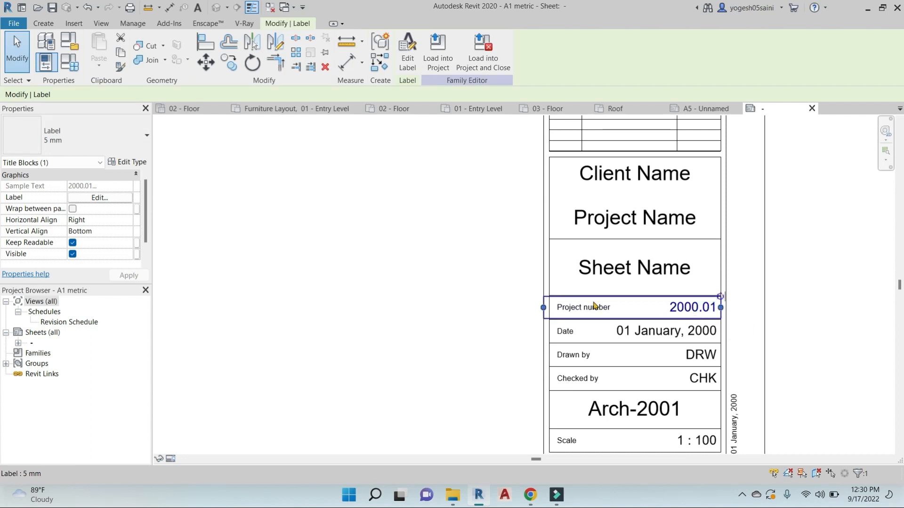
left_click(437, 282)
left_click(42, 24)
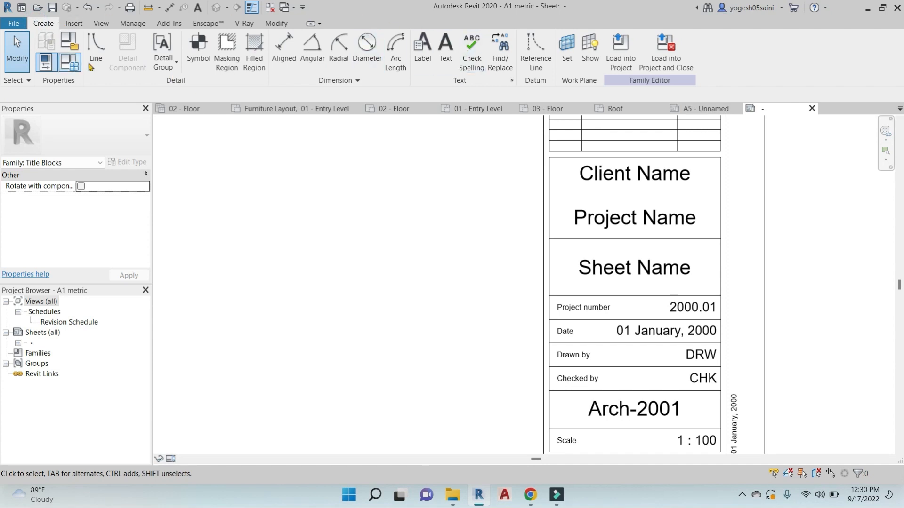
Start a new label positioned above the revision table
left_click(422, 51)
scroll(599, 314, "down", 2)
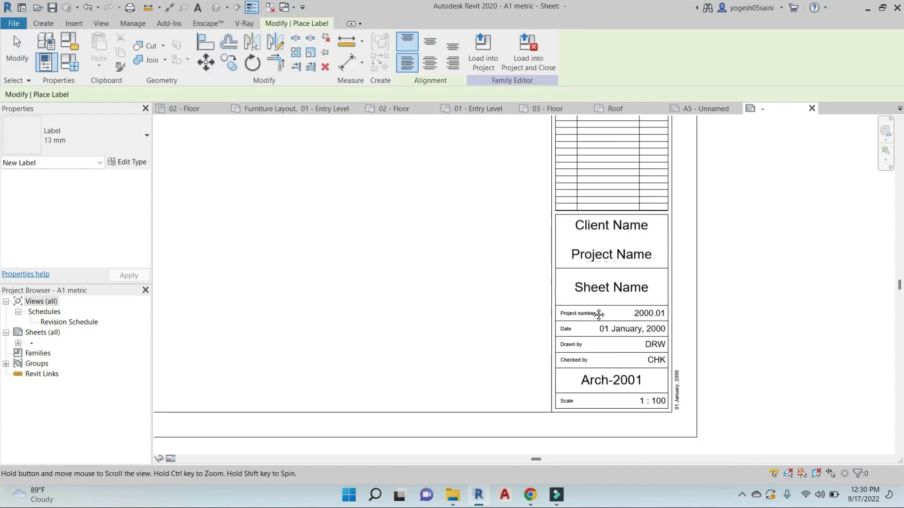
middle_click_drag(598, 314, 613, 413)
left_click(588, 136)
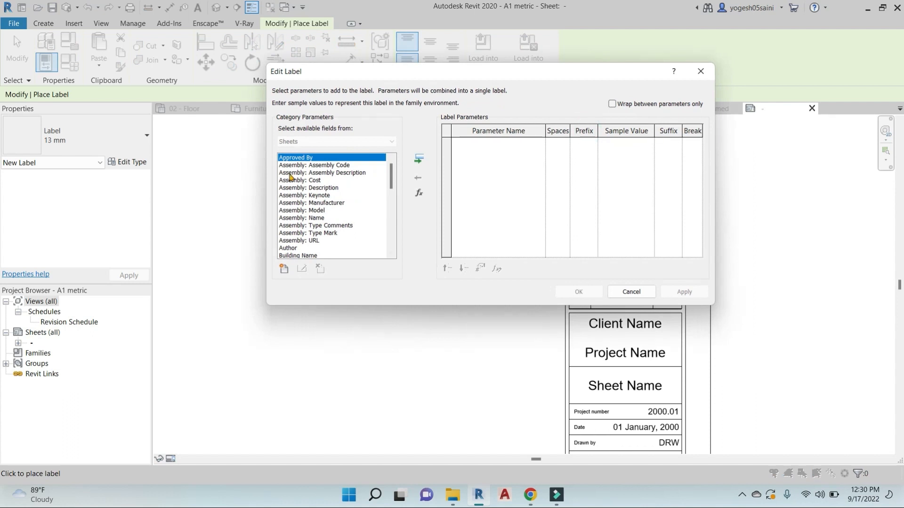
Set the label to the Sheet Number parameter, showing sample value A101
scroll(301, 194, "down", 3)
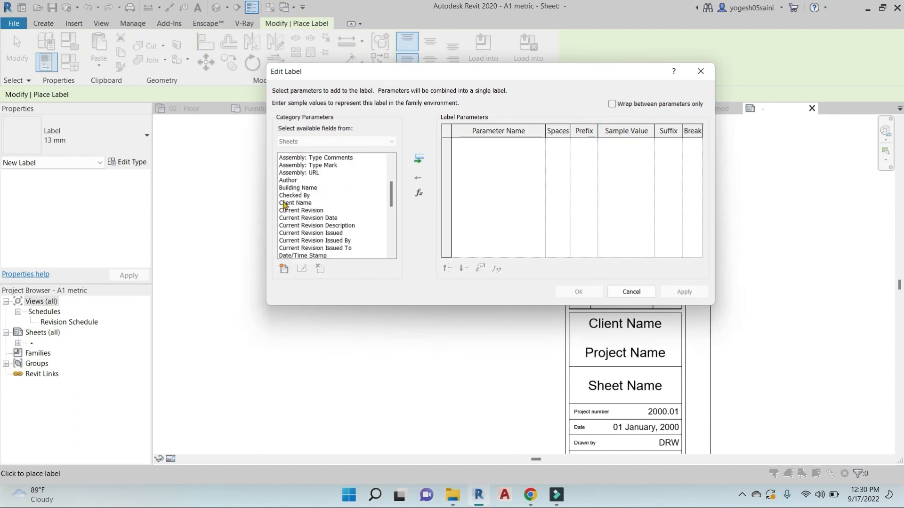
left_click(298, 204)
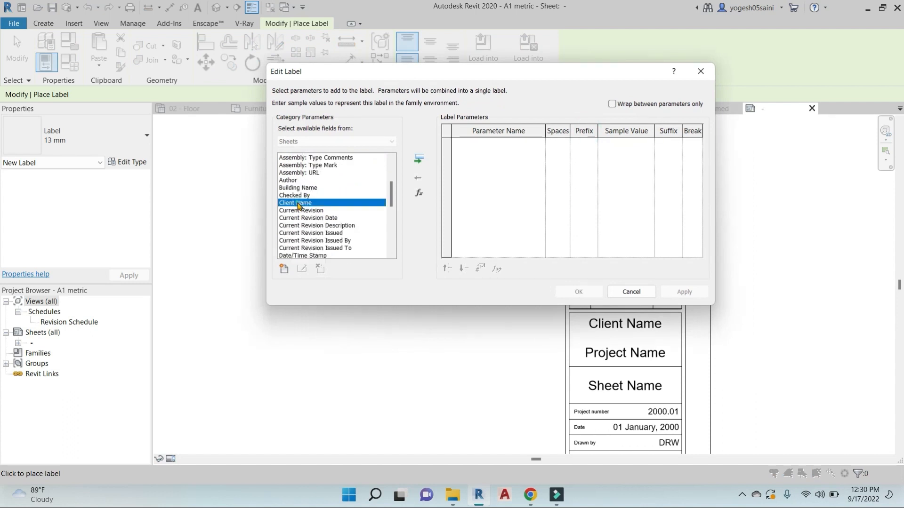
scroll(297, 211, "down", 1)
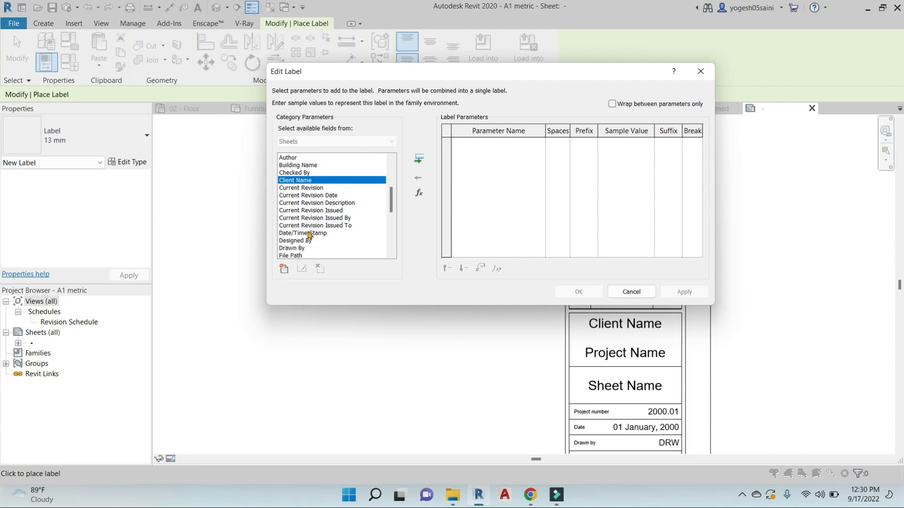
scroll(303, 230, "down", 2)
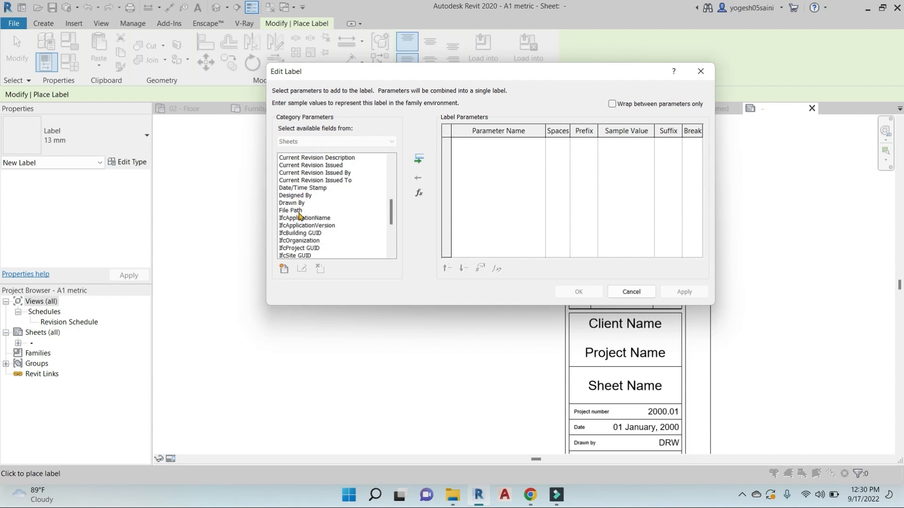
scroll(300, 216, "down", 2)
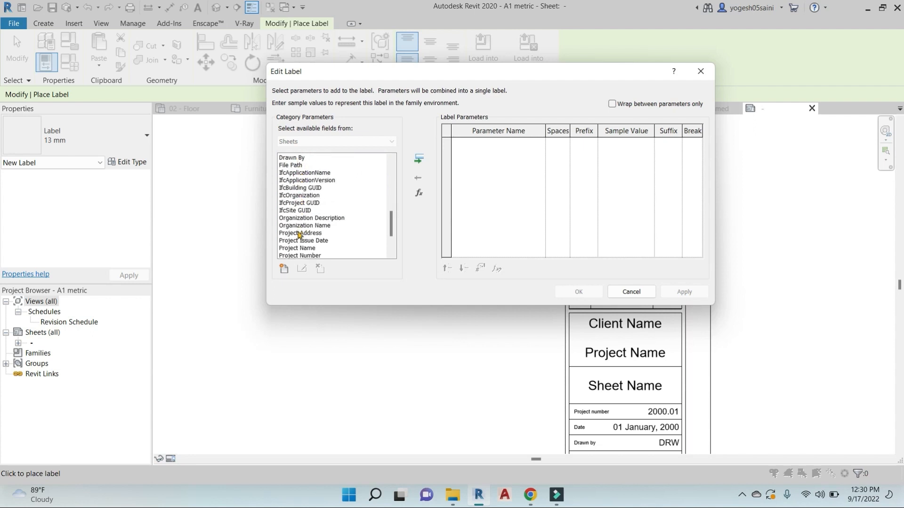
scroll(300, 234, "down", 2)
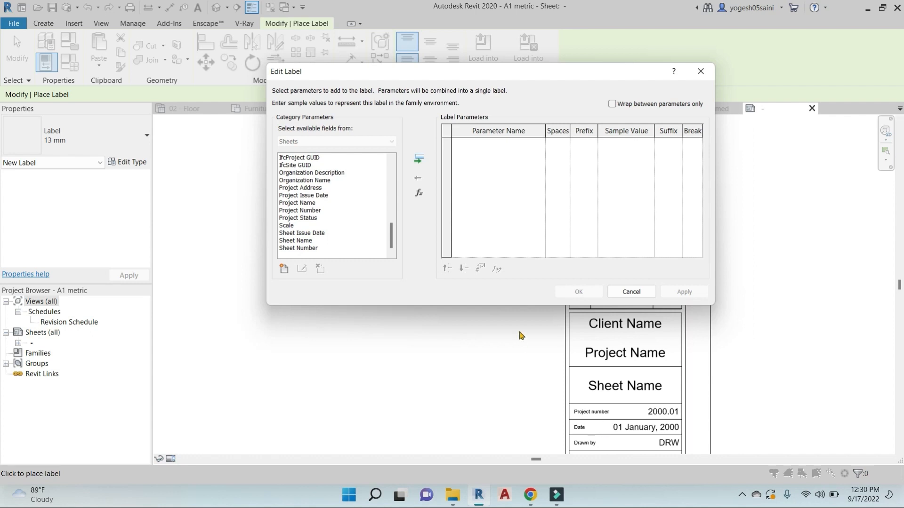
left_click(298, 248)
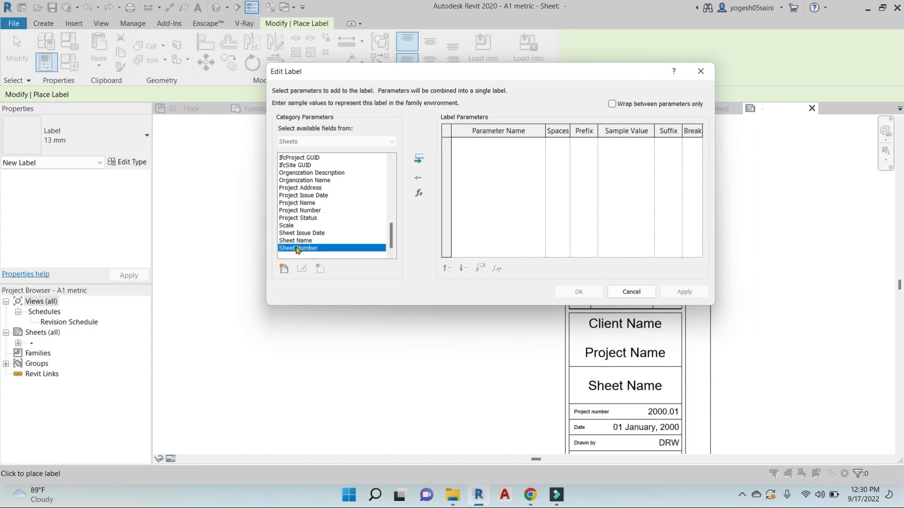
left_click(419, 160)
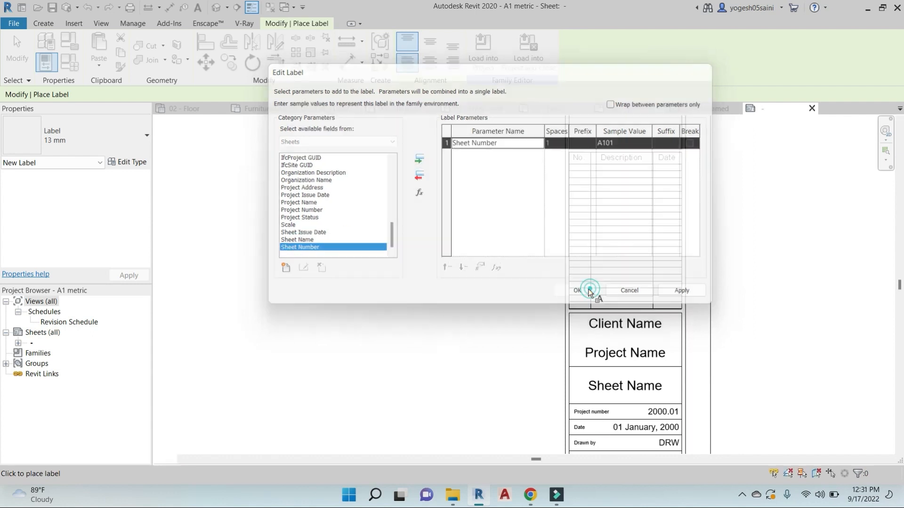
left_click(580, 292)
scroll(620, 315, "down", 3)
scroll(622, 181, "up", 3)
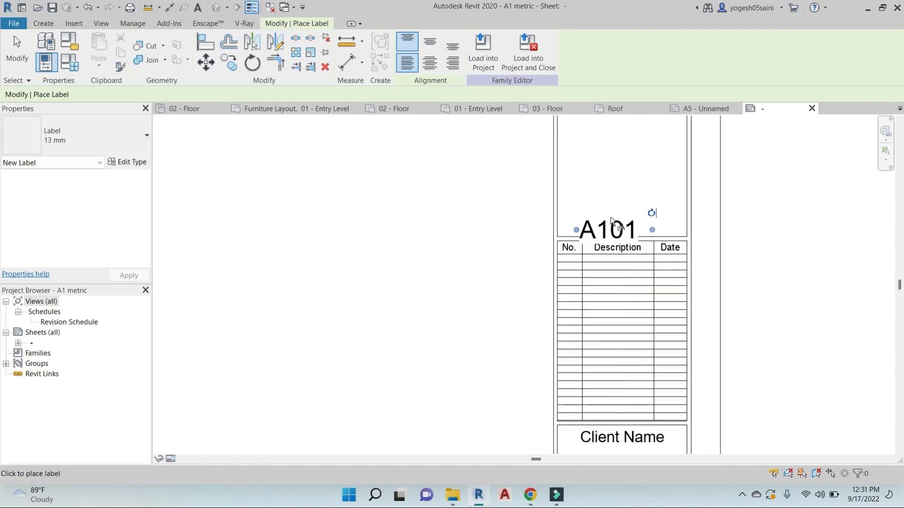
Move the new A101 label down into the sheet-number box below Checked by
key("Escape")
left_click(608, 233)
left_click_drag(604, 229, 604, 199)
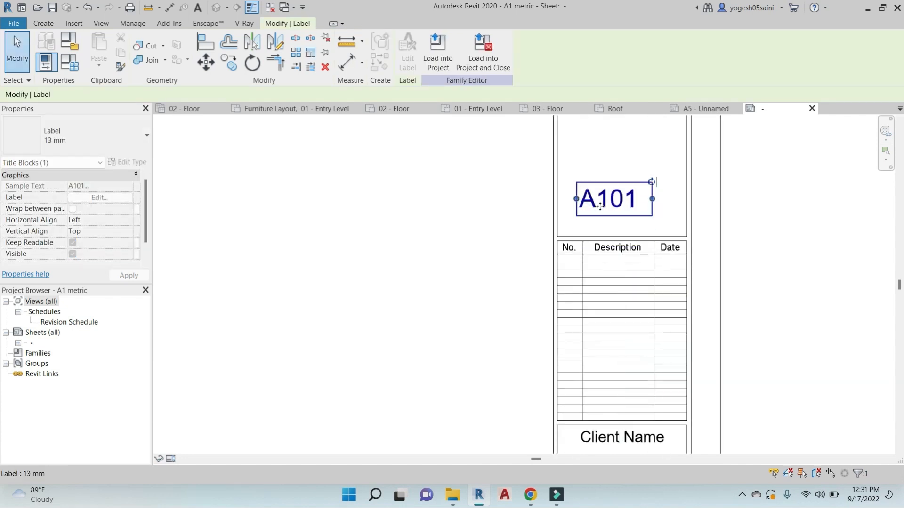
scroll(664, 360, "down", 3)
middle_click_drag(664, 360, 645, 262)
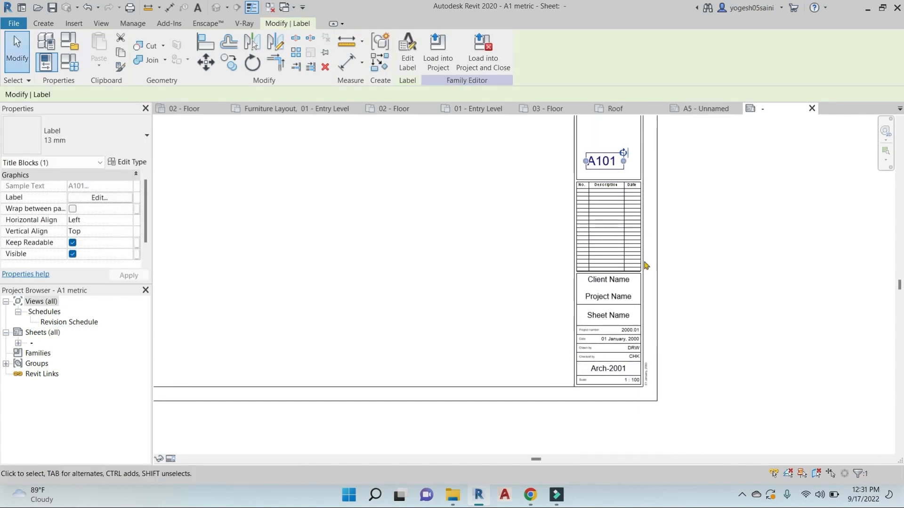
left_click_drag(605, 161, 609, 374)
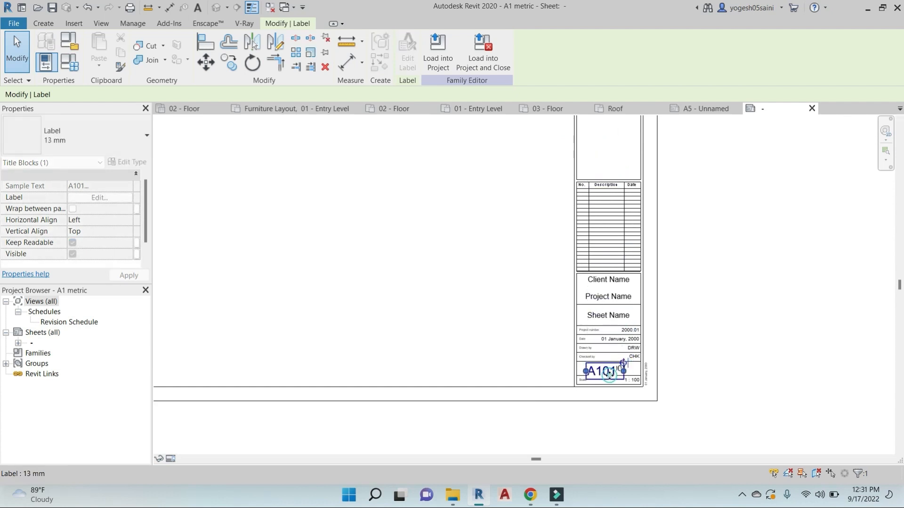
scroll(609, 375, "up", 3)
scroll(609, 375, "up", 3)
Move the Arch-2001 label aside and fit A101 inside the sheet-number box
key("Escape")
left_click(709, 329)
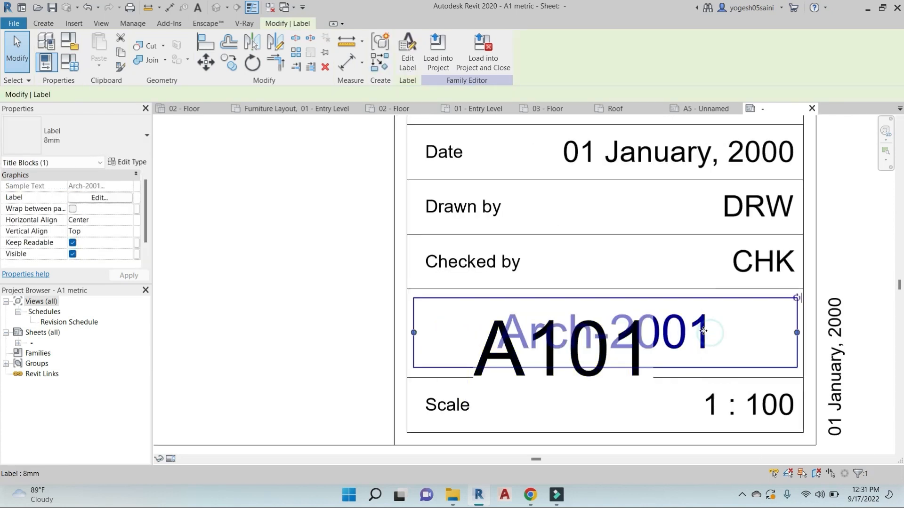
left_click_drag(709, 329, 776, 332)
left_click(595, 343)
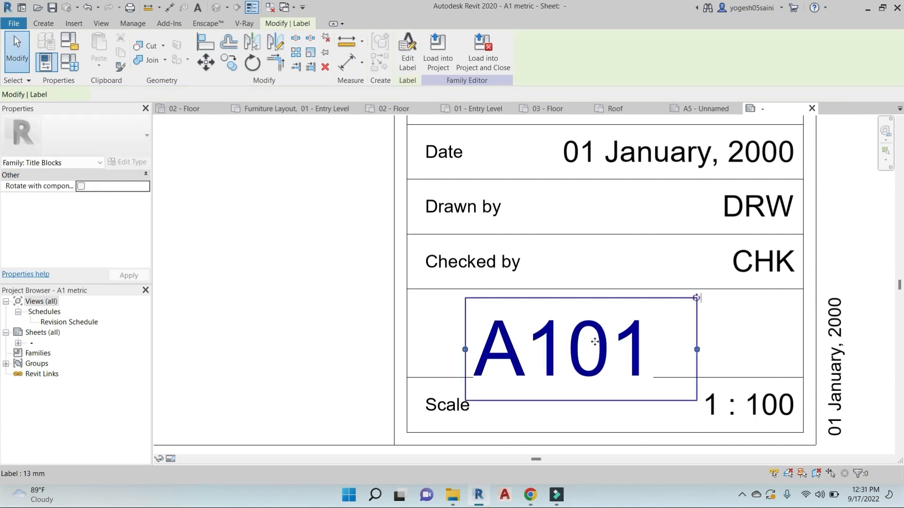
left_click_drag(595, 342, 627, 325)
Match A101 to the Date label's 5 mm type and lower it in the box
key("Escape")
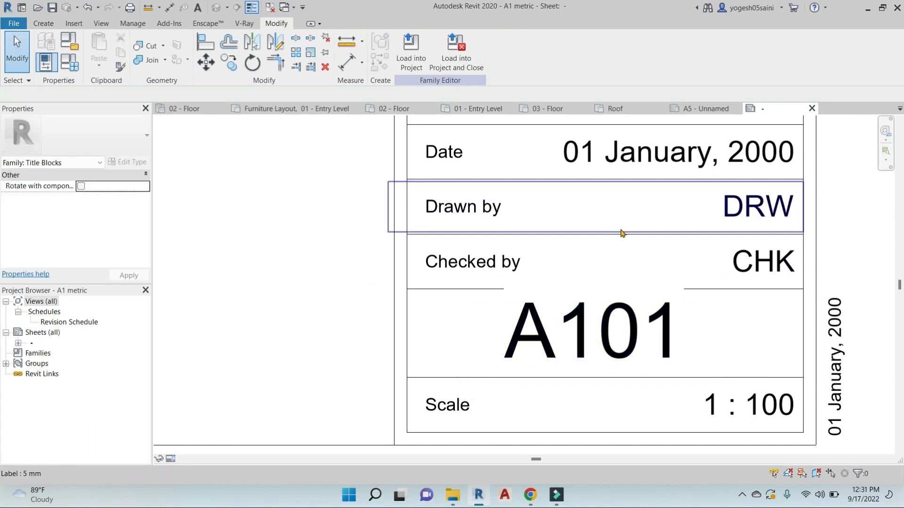
key("a")
left_click(695, 145)
left_click(617, 315)
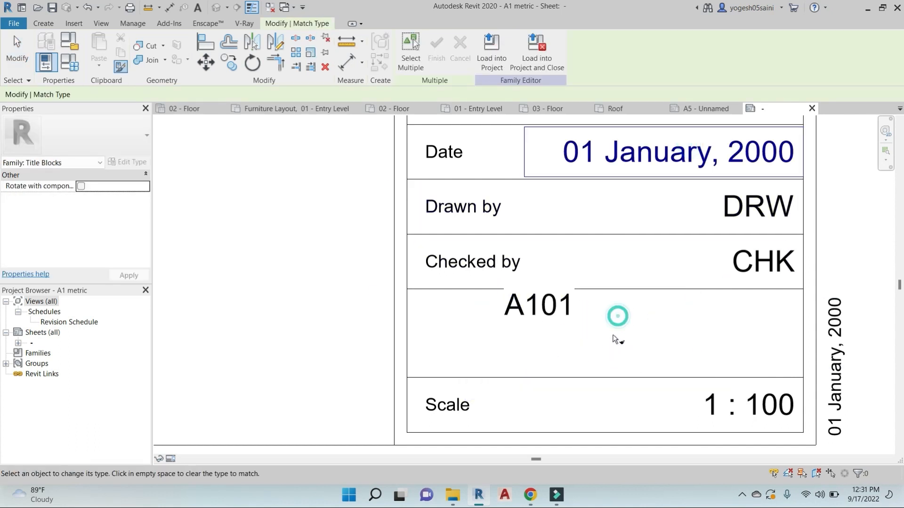
left_click_drag(553, 318, 565, 334)
left_click(522, 316)
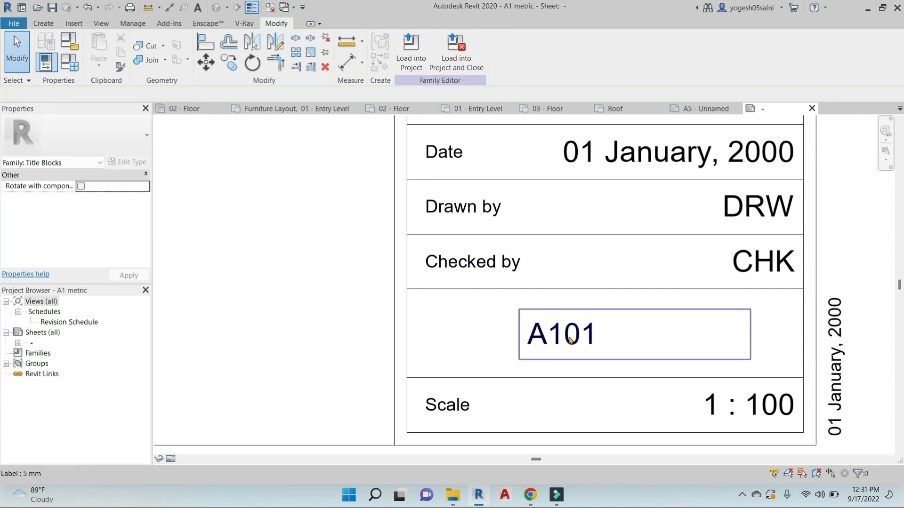
Add the text caption 'Sheet no.-' to the left of the A101 label
left_click(500, 265)
key("t")
key("x")
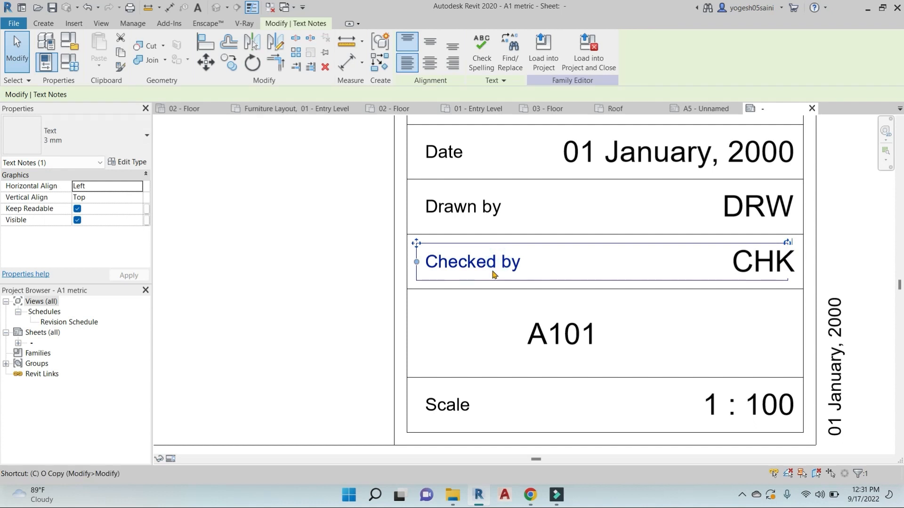
left_click(424, 330)
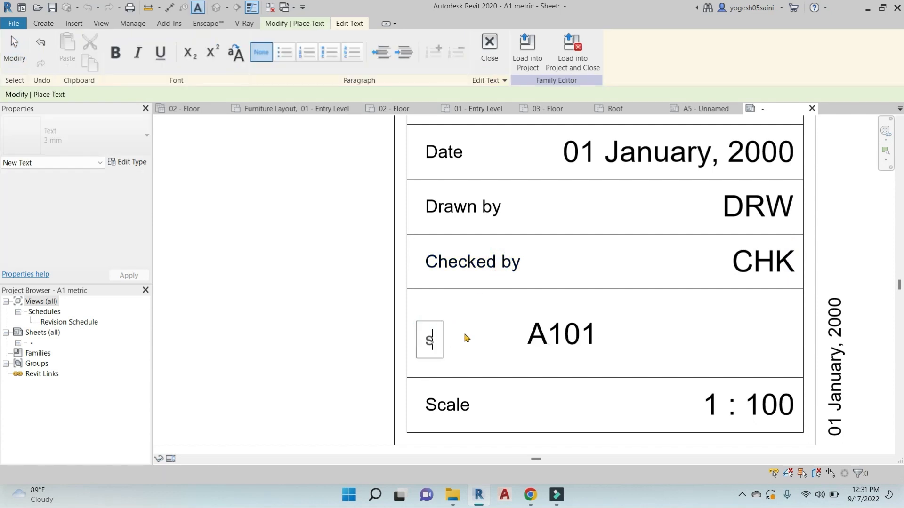
key("BackSpace")
key("BackSpace")
key("BackSpace")
type("Sheet no")
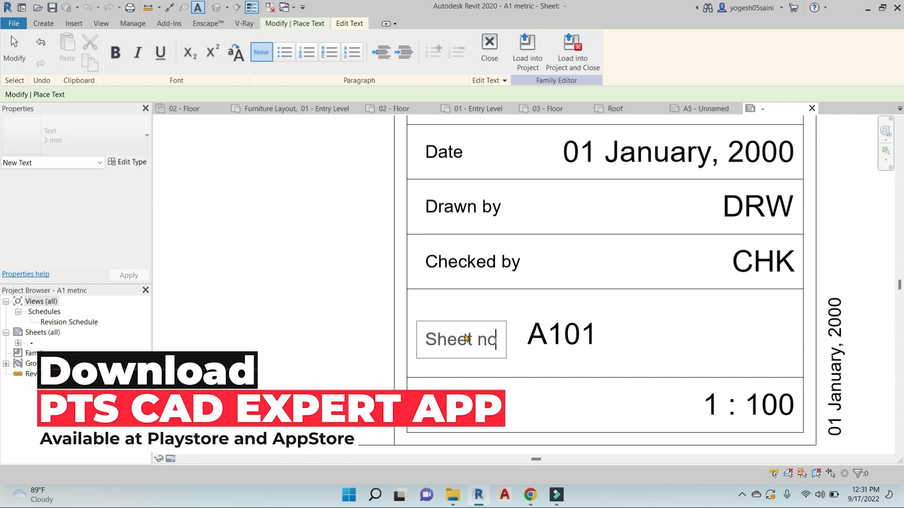
type(".-")
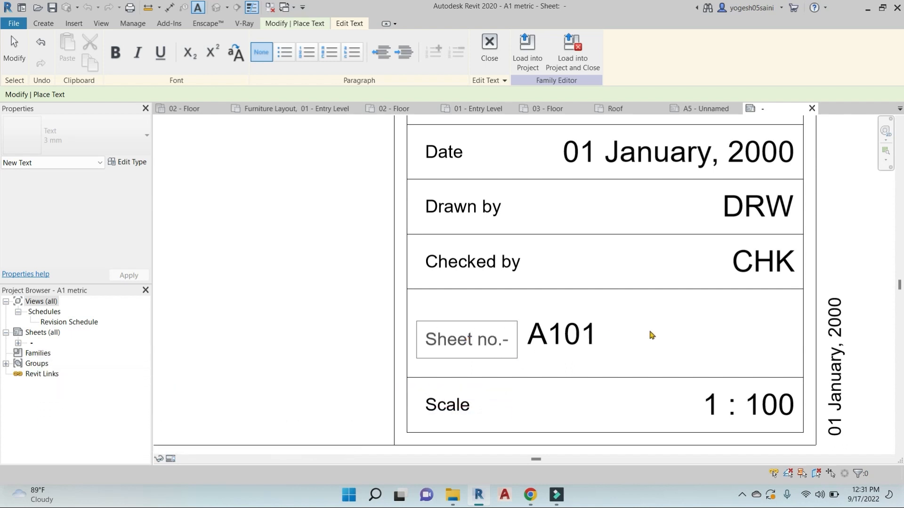
left_click(652, 334)
key("Escape")
left_click(596, 340)
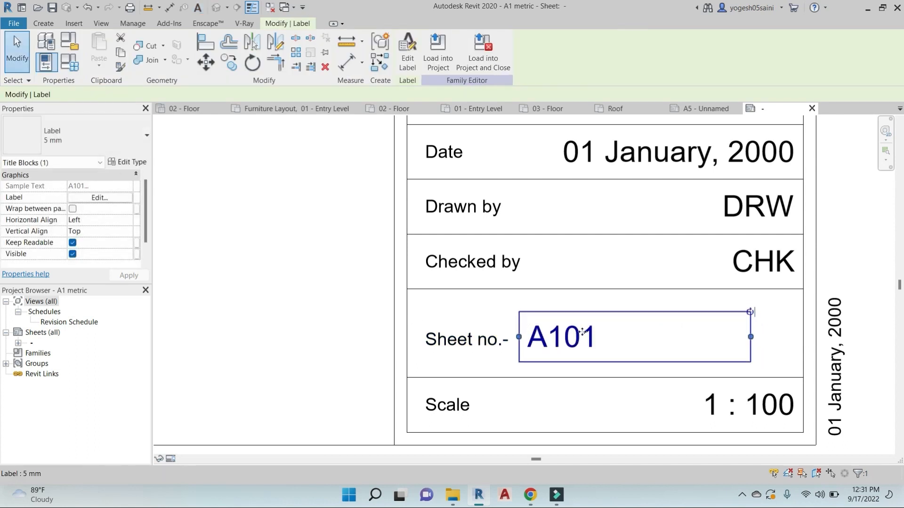
key("Escape")
scroll(612, 339, "down", 3)
scroll(617, 335, "down", 2)
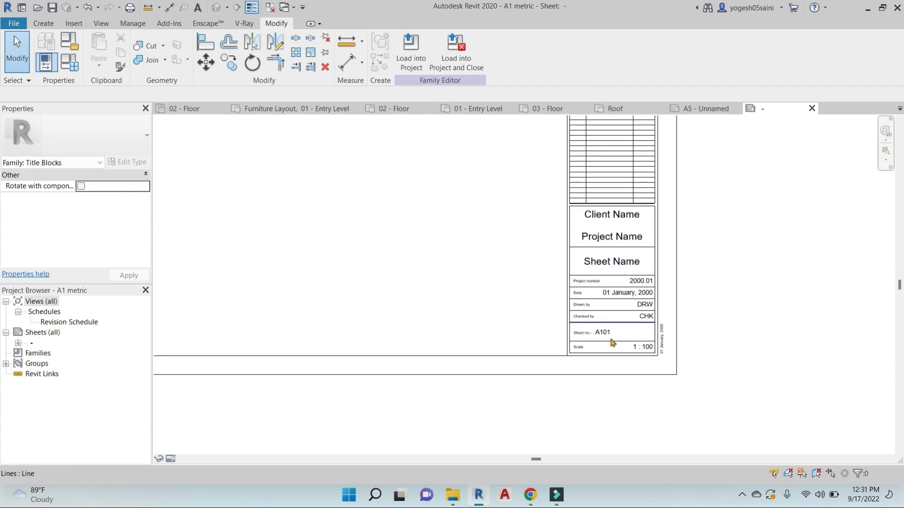
Load the edited title block into the project, overwriting the existing A1 metric family
left_click(456, 59)
left_click(486, 251)
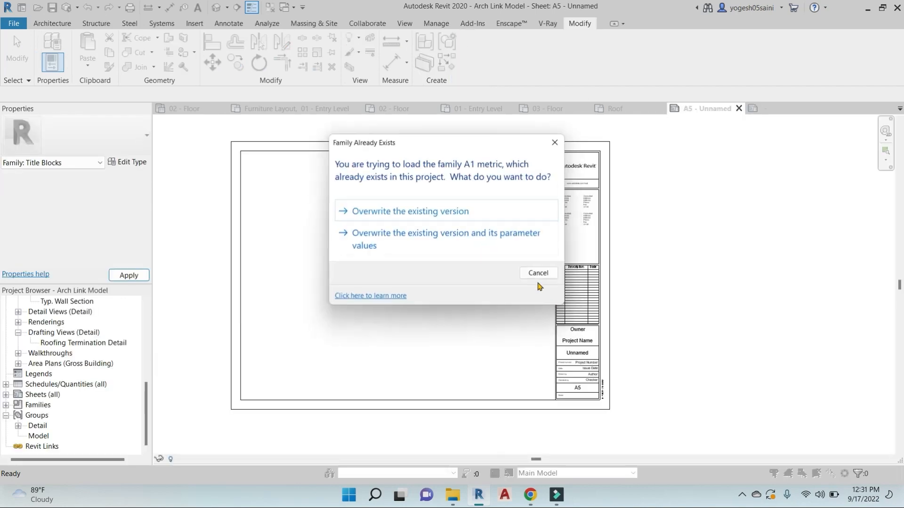
left_click(507, 155)
Change the sheet number on the title block from A5 to PTS- 01-2022-A1
scroll(577, 387, "up", 8)
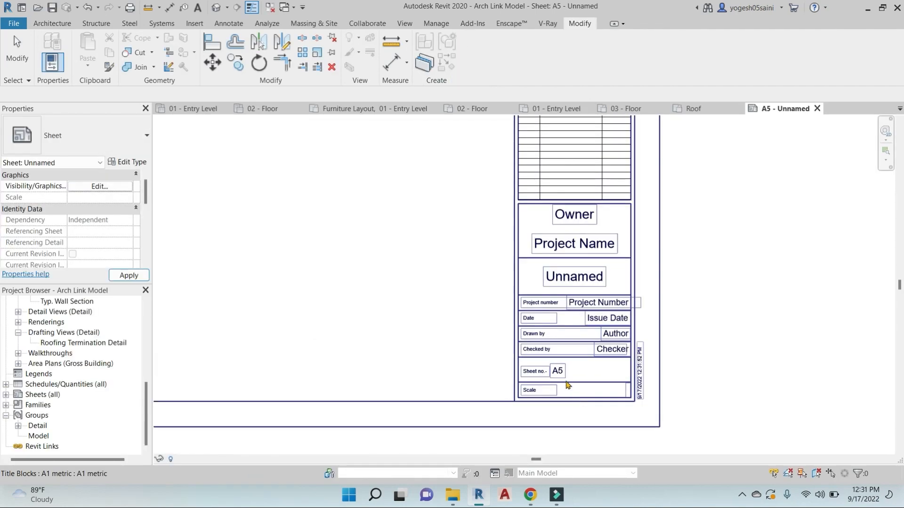
scroll(523, 278, "up", 2)
left_click(510, 282)
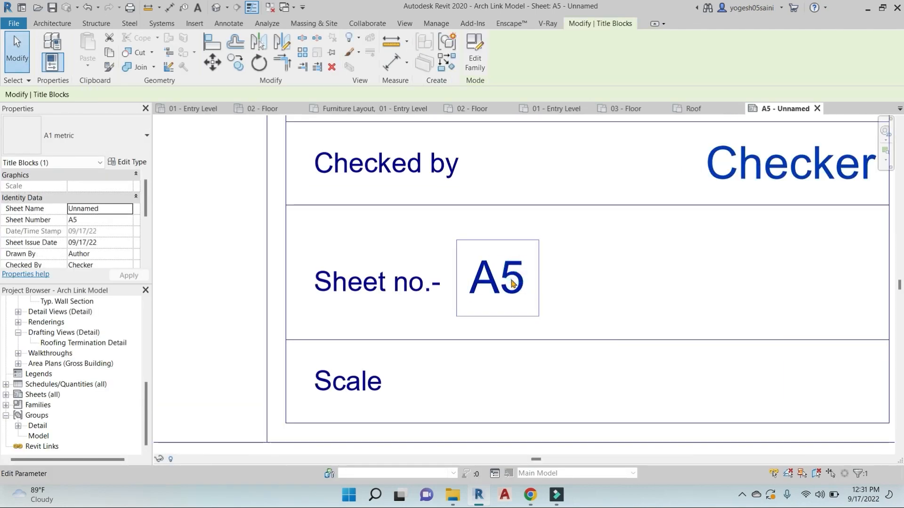
left_click(499, 280)
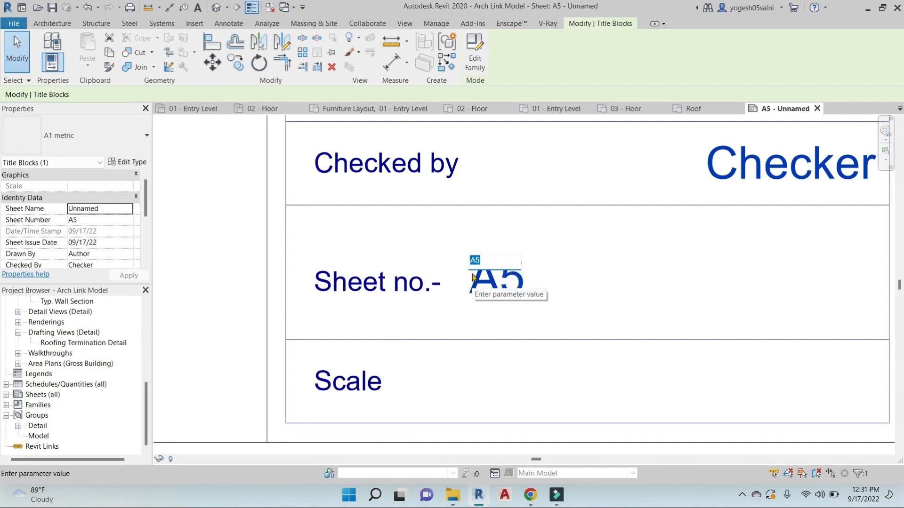
type("p")
key("BackSpace")
key("BackSpace")
key("BackSpace")
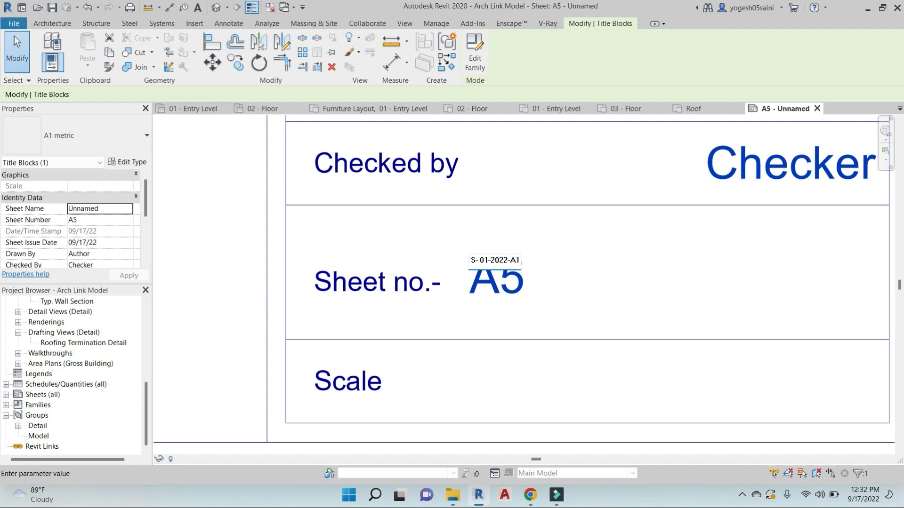
left_click(587, 369)
Reselect the title block and open the A1 metric family for editing
scroll(579, 363, "down", 2)
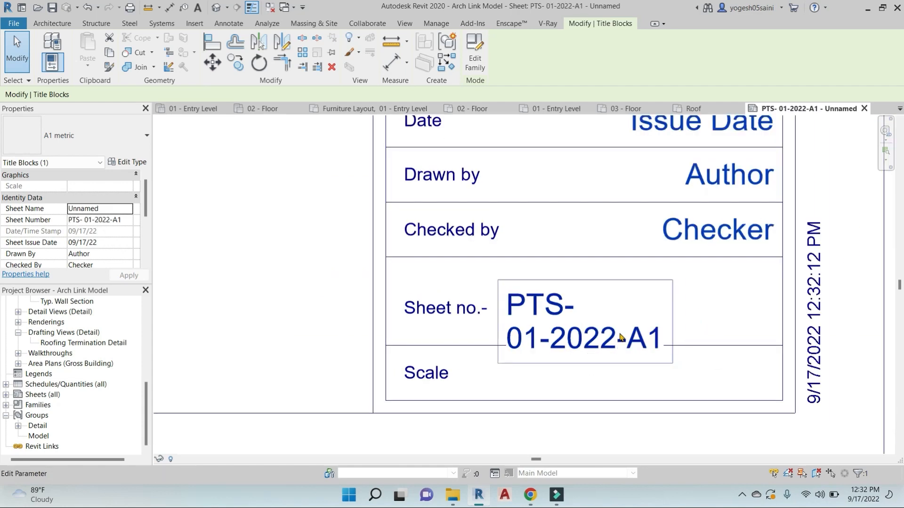
key("Escape")
scroll(632, 358, "up", 2)
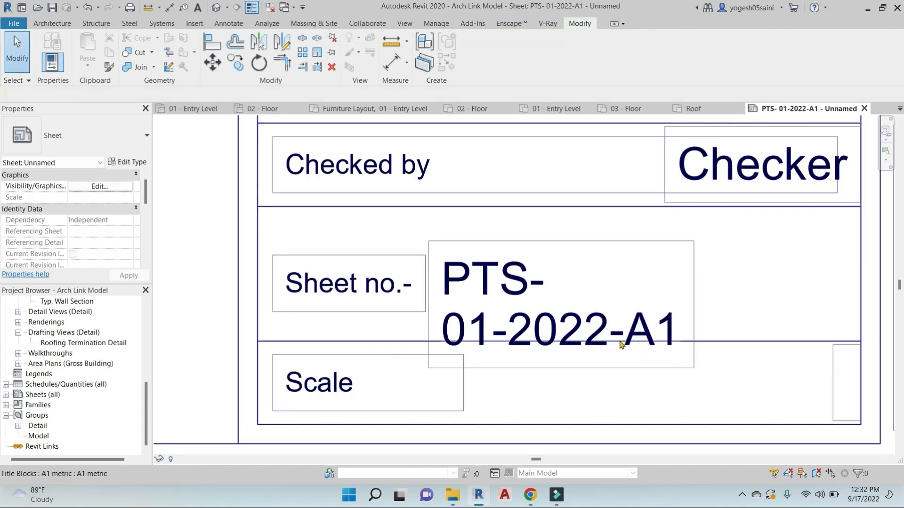
left_click(538, 310)
scroll(537, 309, "down", 2)
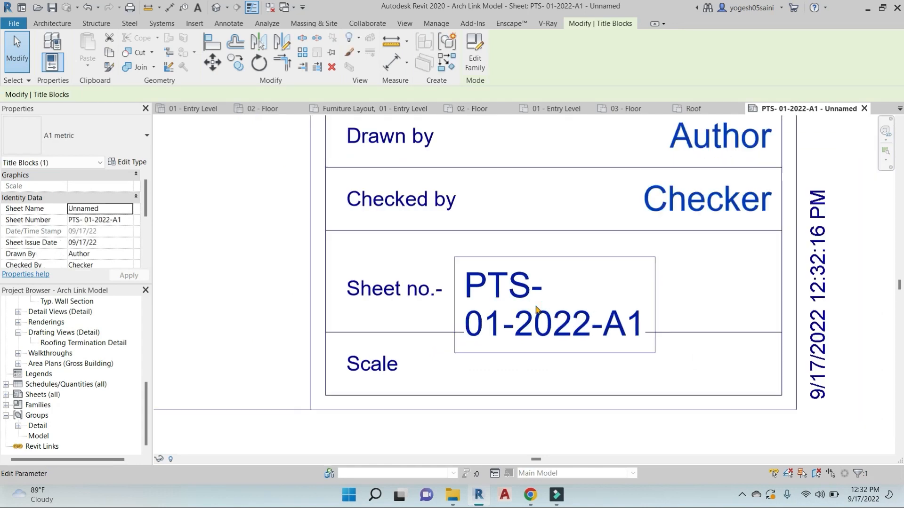
scroll(537, 308, "down", 1)
left_click(478, 56)
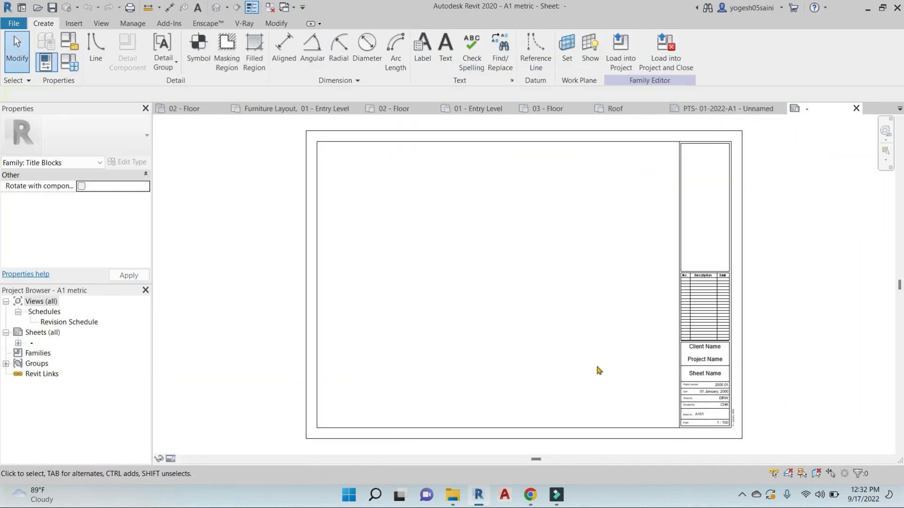
Widen the A101 sheet-number label box to the right in the family
scroll(598, 370, "up", 5)
left_click(603, 304)
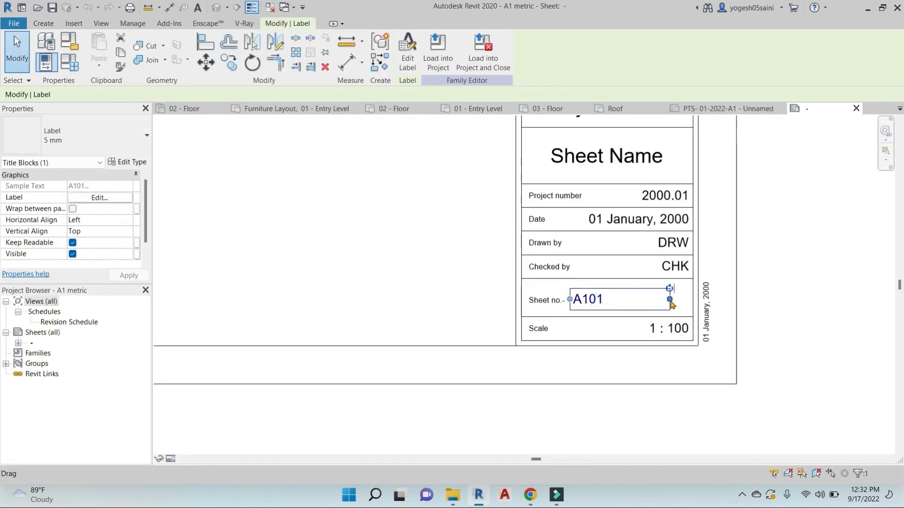
left_click_drag(671, 302, 823, 301)
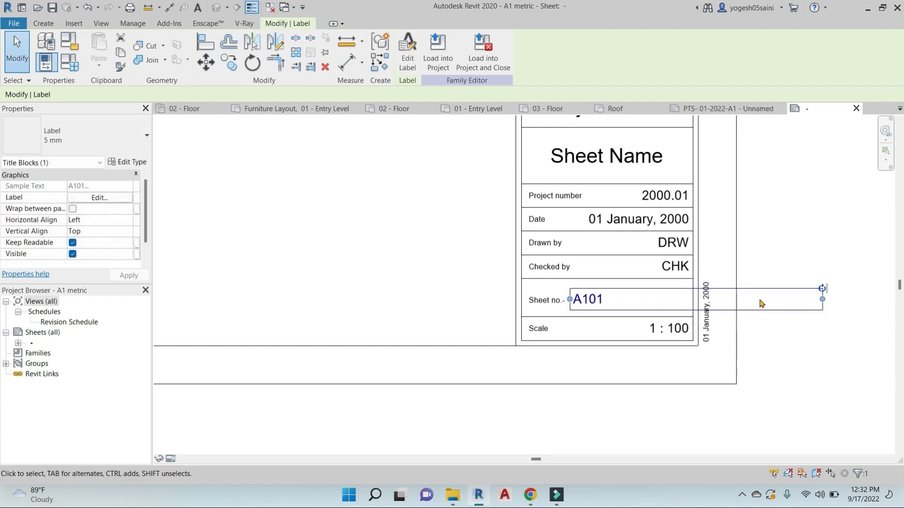
Reload the title block into the project, overwriting the existing family, and check the sheet
left_click(438, 55)
left_click(483, 210)
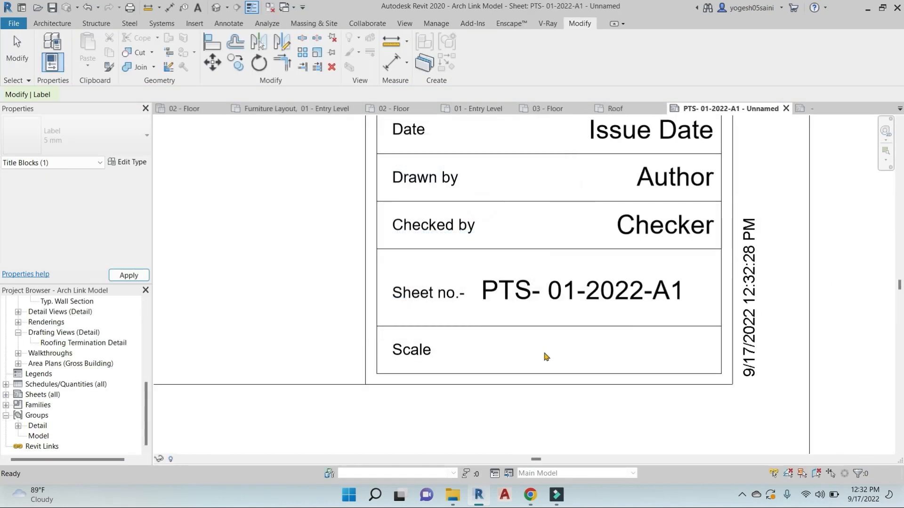
scroll(650, 306, "down", 3)
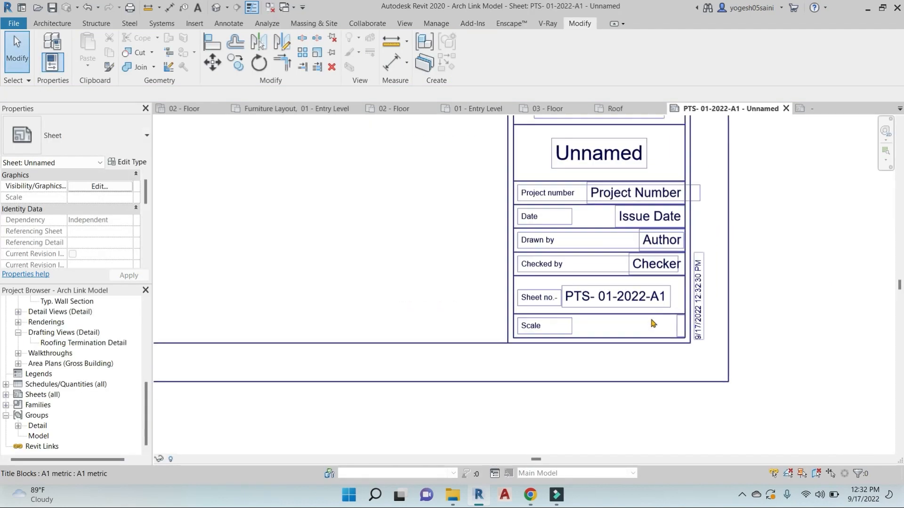
scroll(627, 323, "up", 2)
middle_click_drag(628, 322, 572, 323)
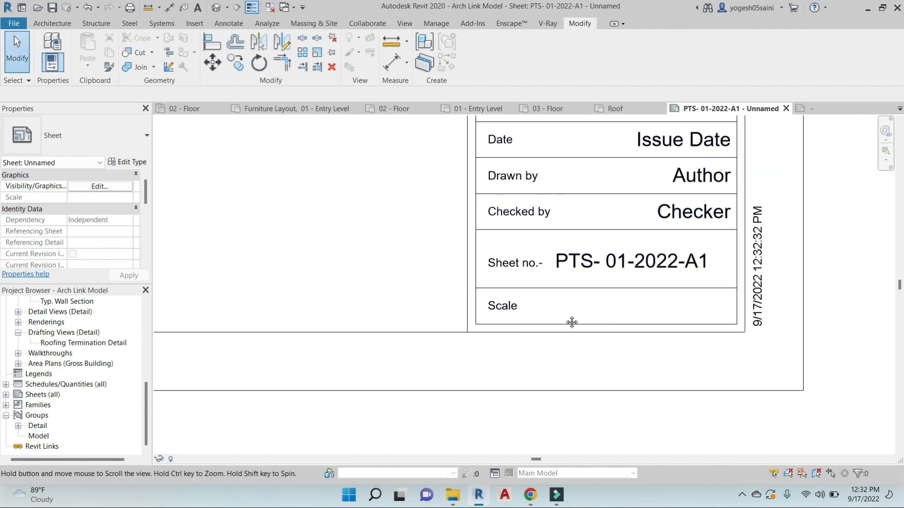
left_click(535, 305)
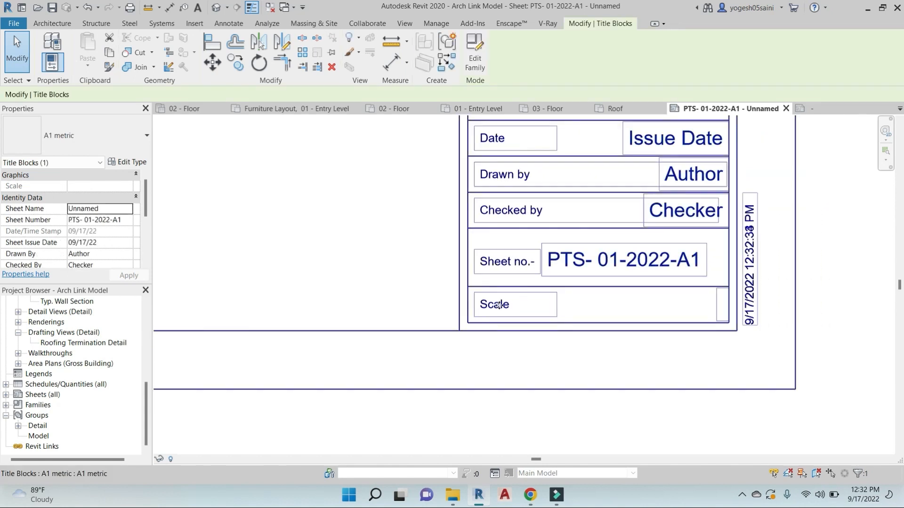
scroll(498, 306, "down", 3)
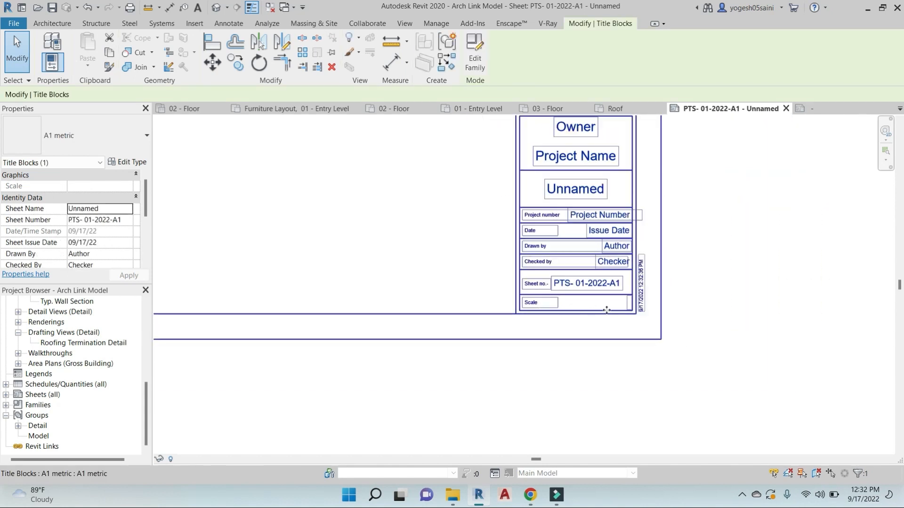
scroll(606, 310, "down", 2)
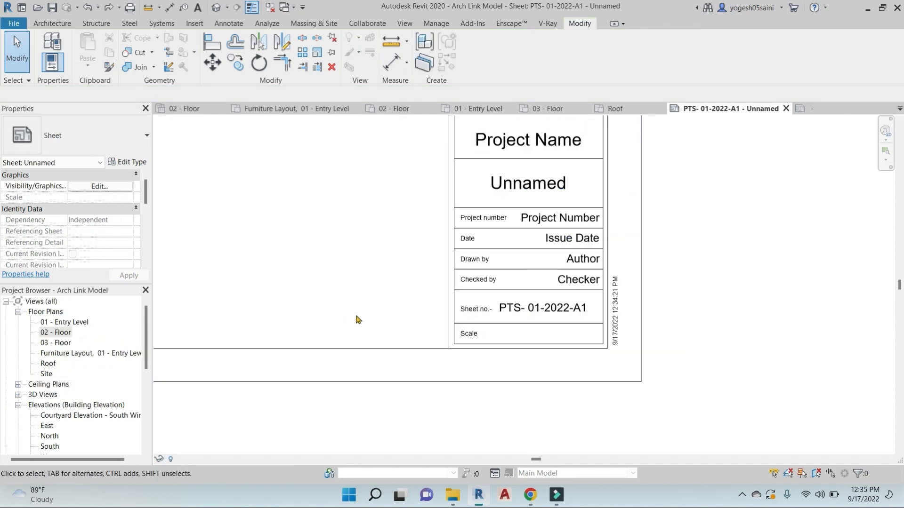
scroll(335, 295, "down", 1)
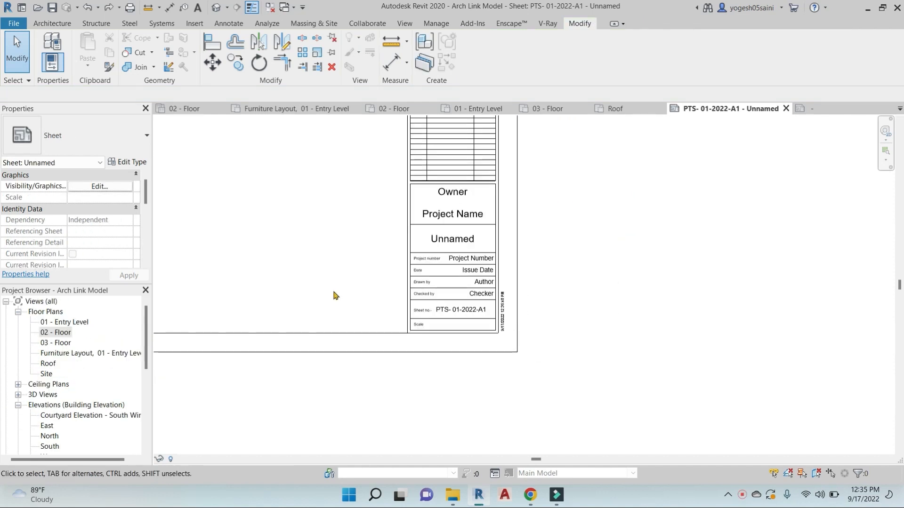
scroll(438, 309, "down", 4)
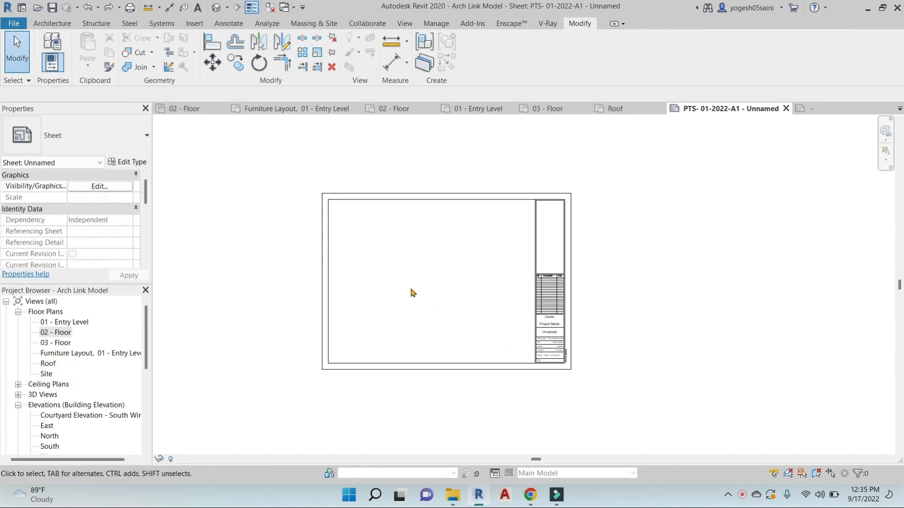
Set project length units to Millimeters with 0 decimal places using UN
key("u")
key("n")
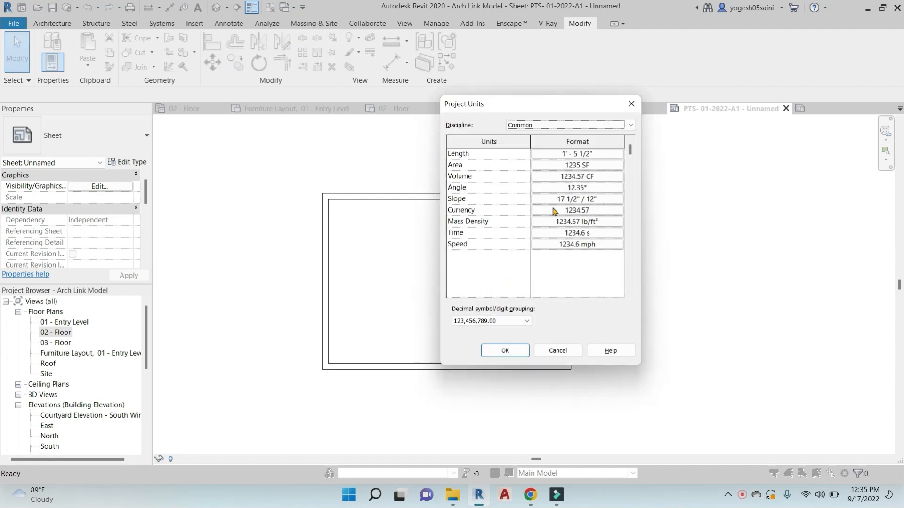
left_click(571, 153)
left_click(607, 173)
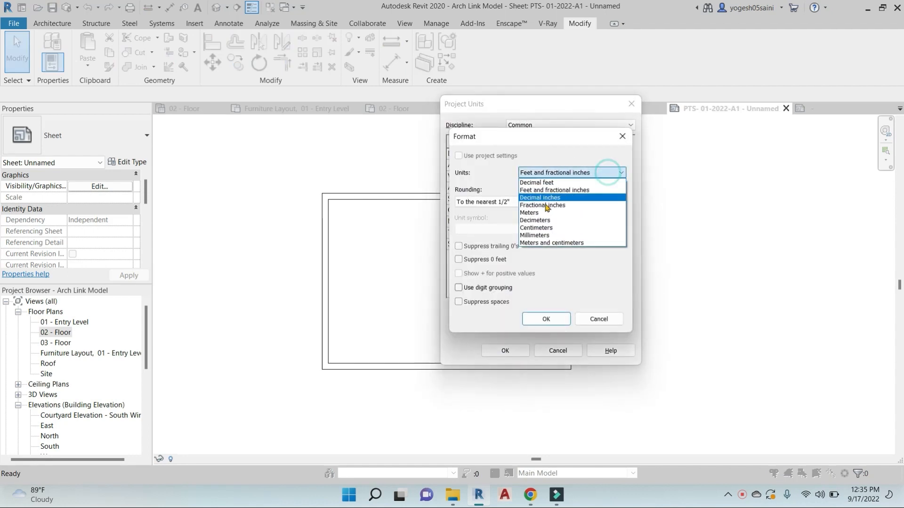
left_click(534, 236)
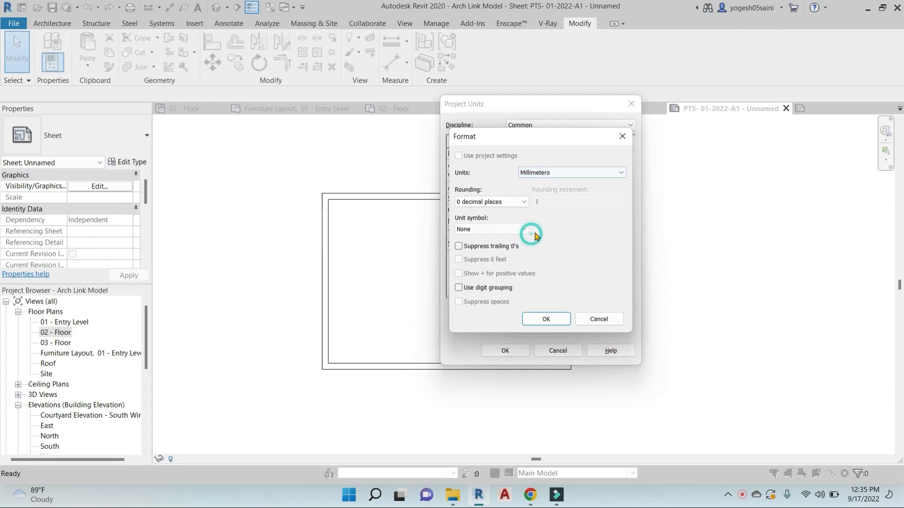
left_click(546, 320)
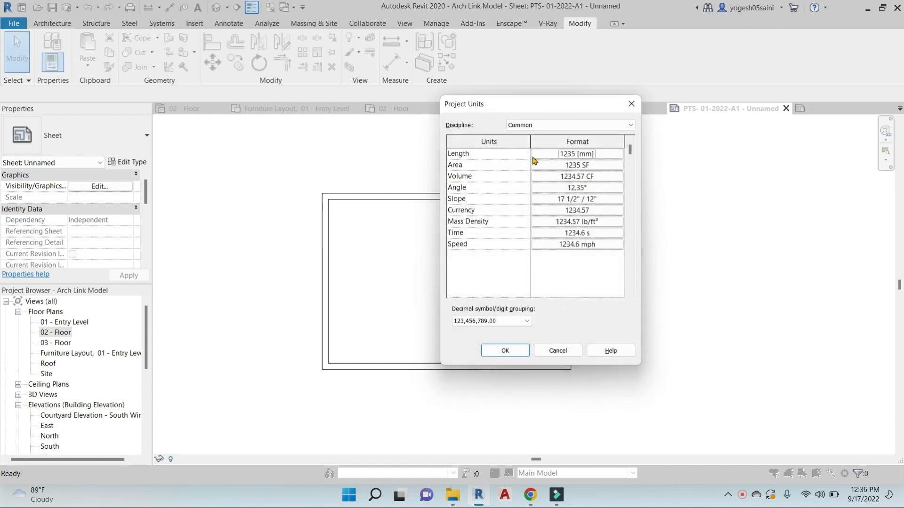
left_click(512, 350)
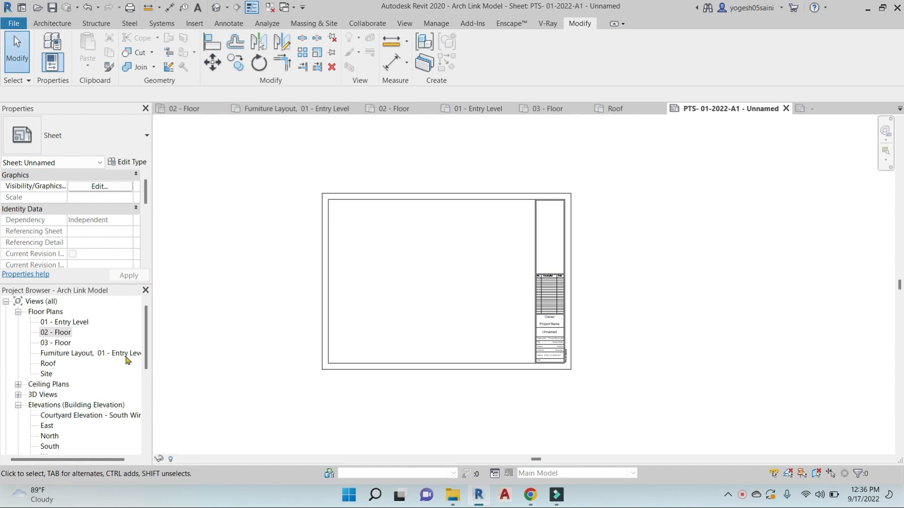
Place the 01 - Entry Level plan as a viewport on PTS- 01-2022-A1, then open that plan
left_click_drag(53, 324, 365, 289)
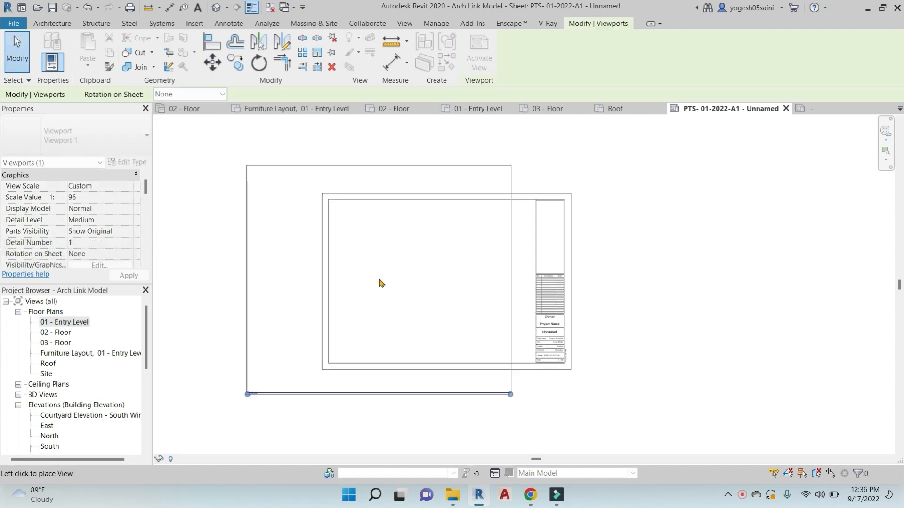
left_click(404, 302)
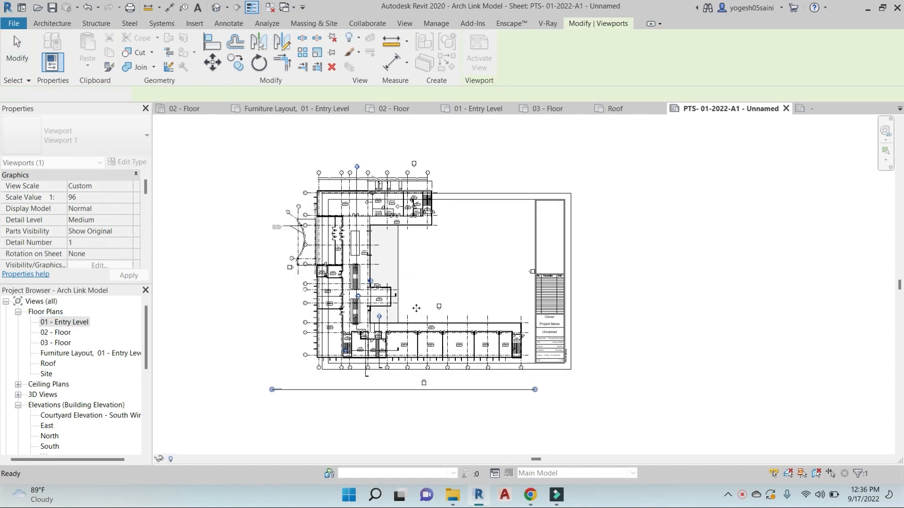
middle_click_drag(431, 280, 497, 282)
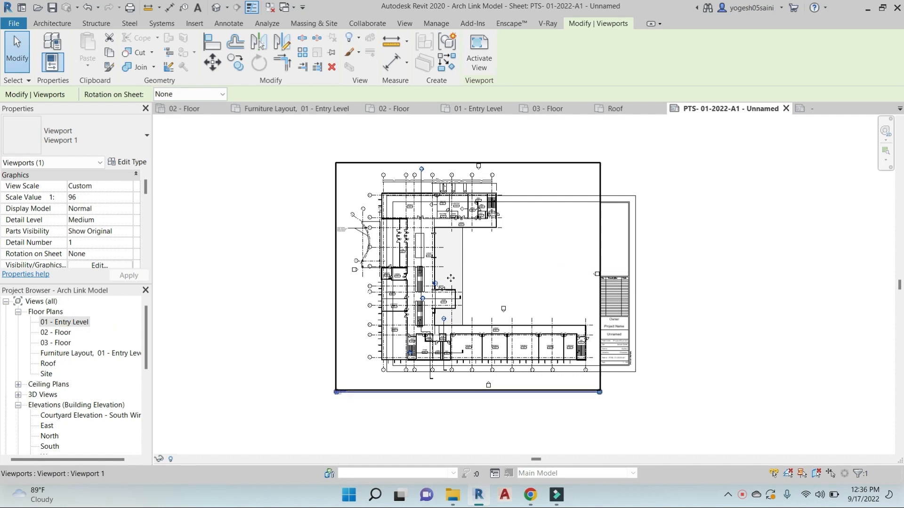
double_click(69, 320)
middle_click_drag(289, 363, 376, 366)
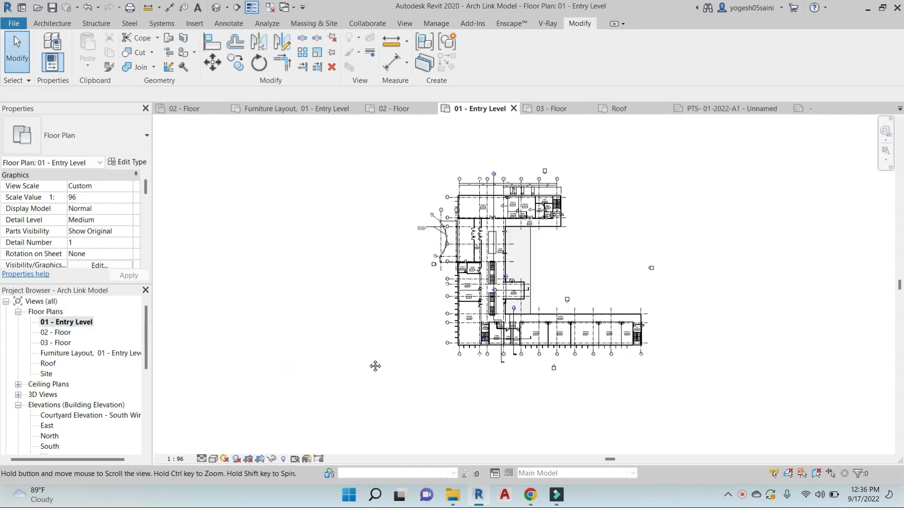
Set the 01 - Entry Level floor plan scale to 1 : 100
left_click(175, 459)
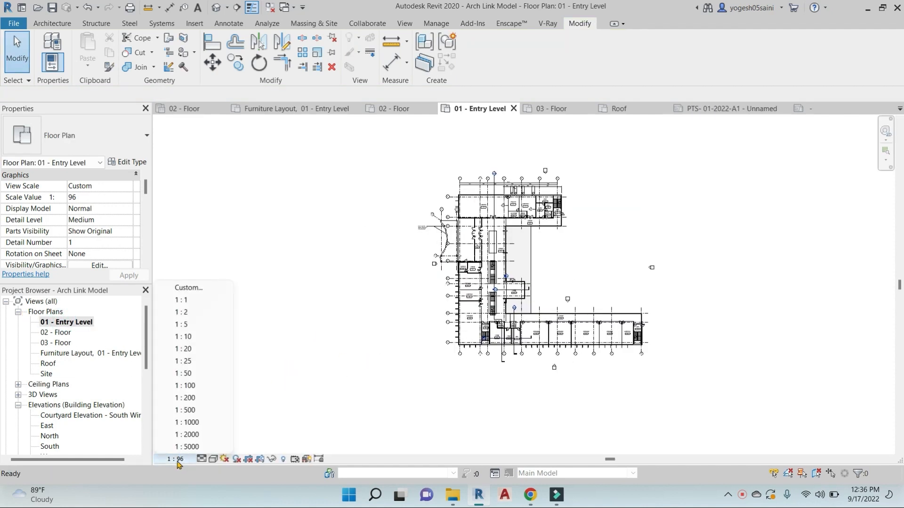
left_click(196, 386)
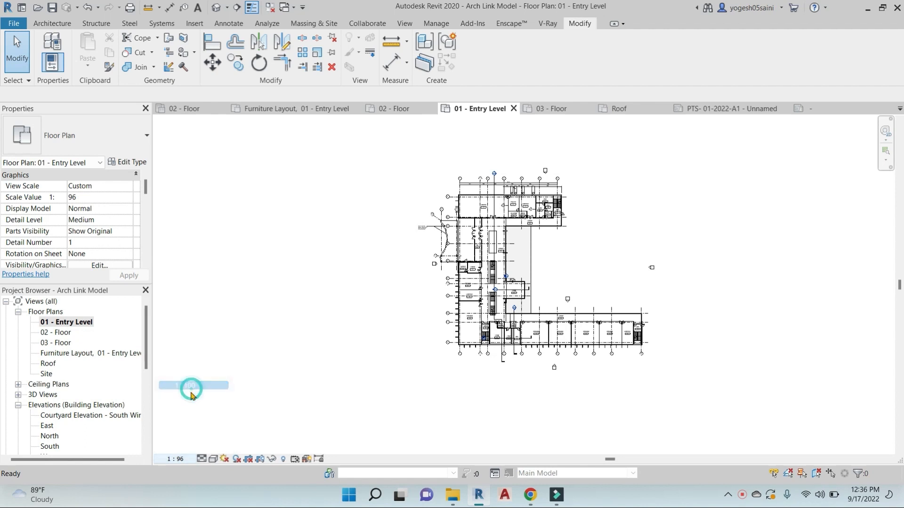
left_click(175, 456)
left_click(188, 397)
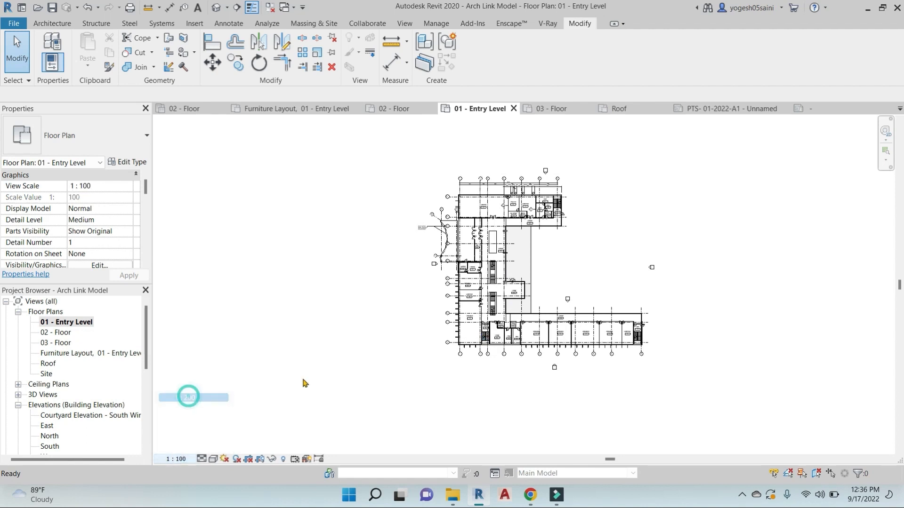
left_click(320, 343)
Back on sheet PTS- 01-2022-A1, move the floor plan viewport up and right
left_click(734, 109)
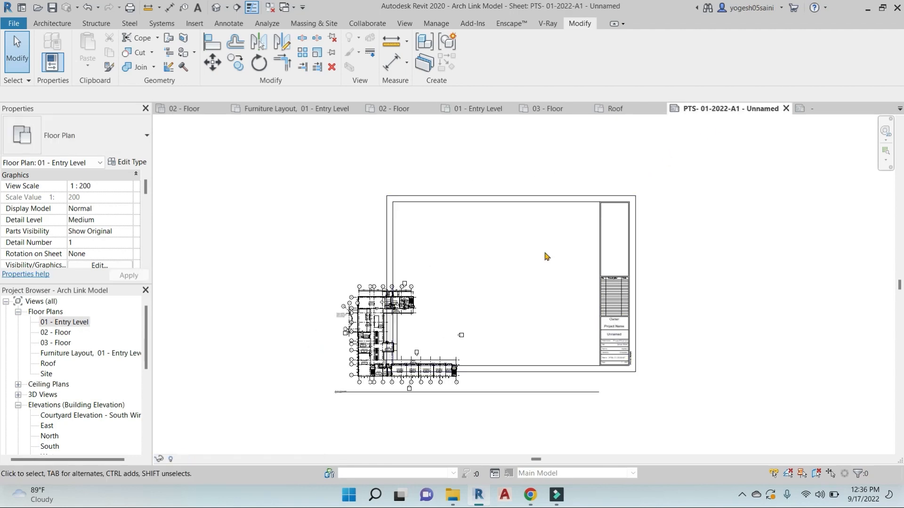
left_click(408, 306)
left_click_drag(406, 303, 466, 220)
scroll(428, 262, "up", 4)
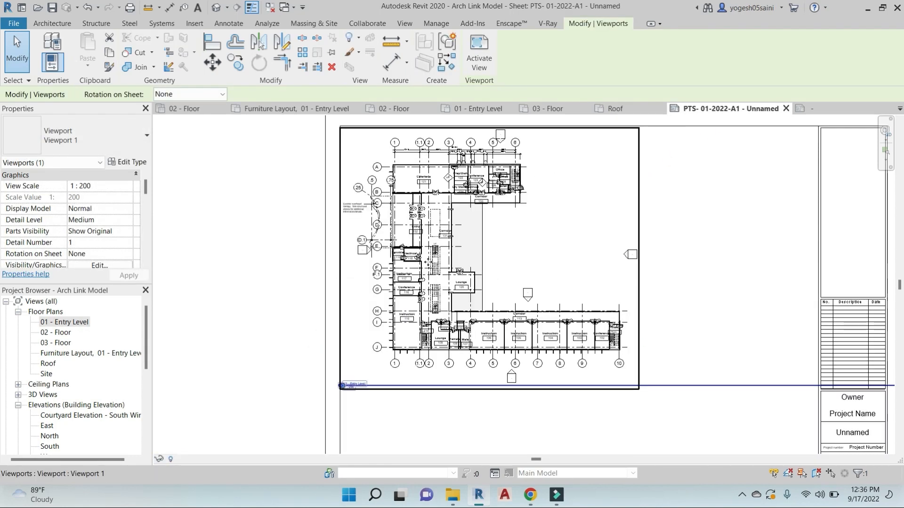
scroll(429, 263, "up", 3)
scroll(416, 234, "down", 2)
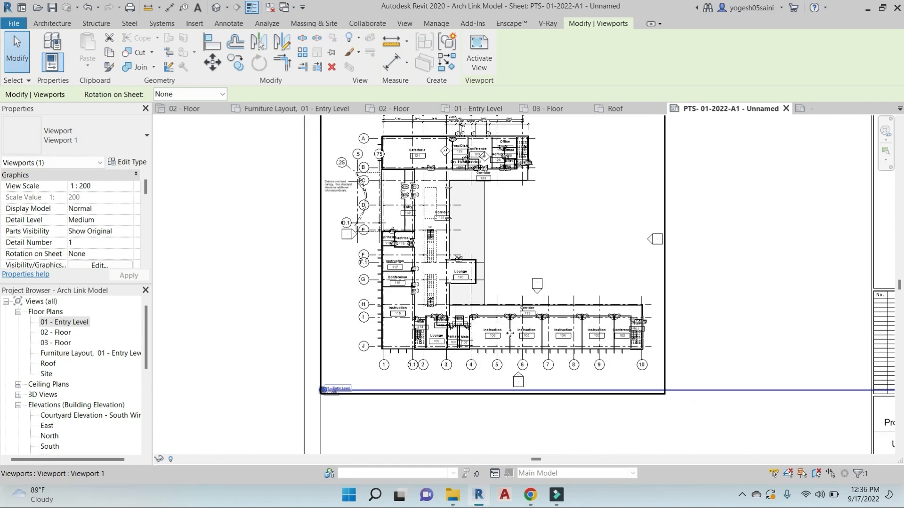
scroll(510, 333, "up", 2)
scroll(460, 245, "down", 7)
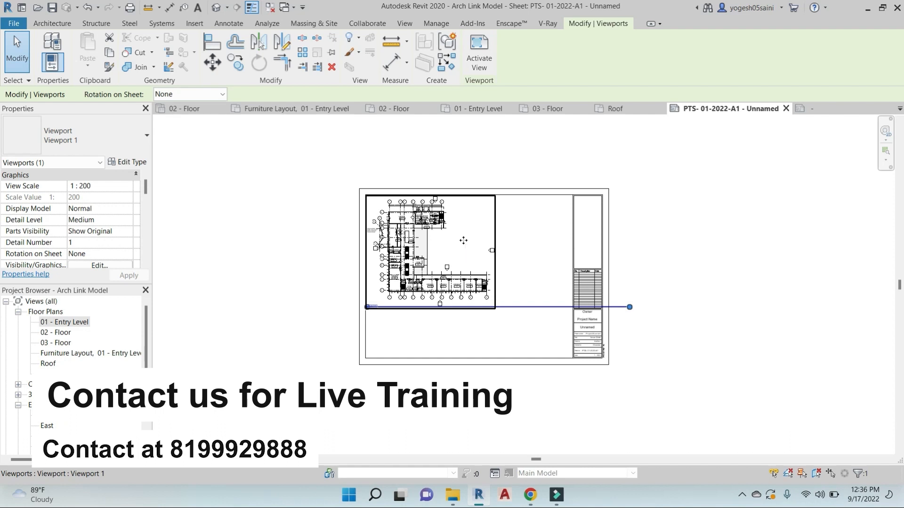
Shorten the floor plan viewport's title line
left_click_drag(629, 307, 393, 290)
scroll(384, 321, "up", 3)
left_click(383, 323)
left_click(363, 290)
Give the activated floor plan viewport a custom 1:125 scale
double_click(562, 172)
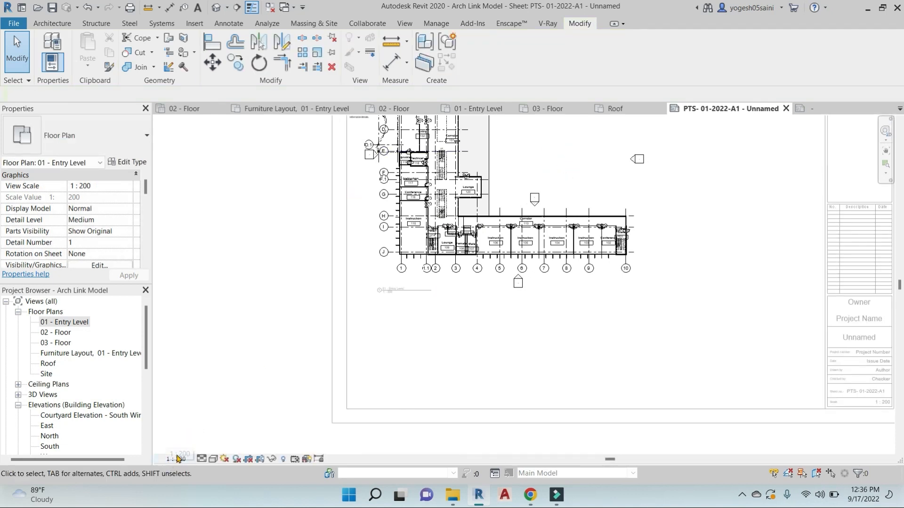
middle_click_drag(584, 192, 571, 260)
scroll(586, 207, "down", 4)
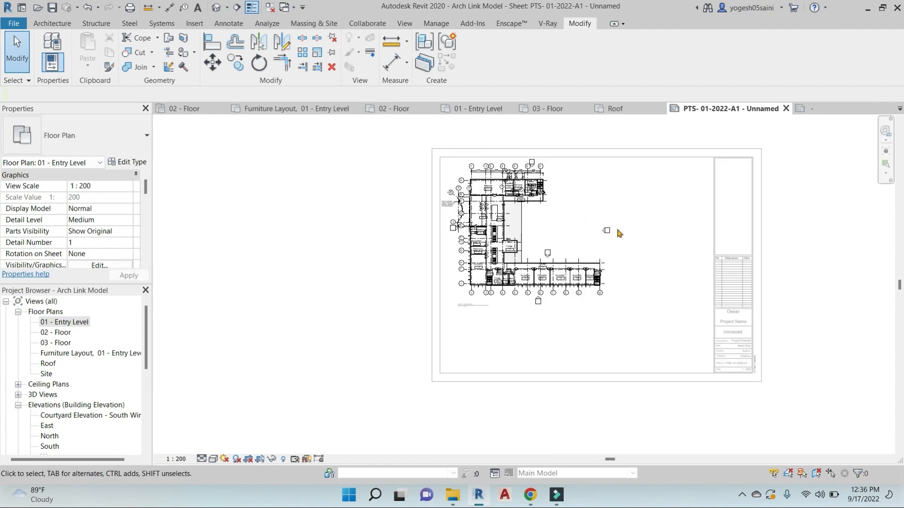
left_click(179, 459)
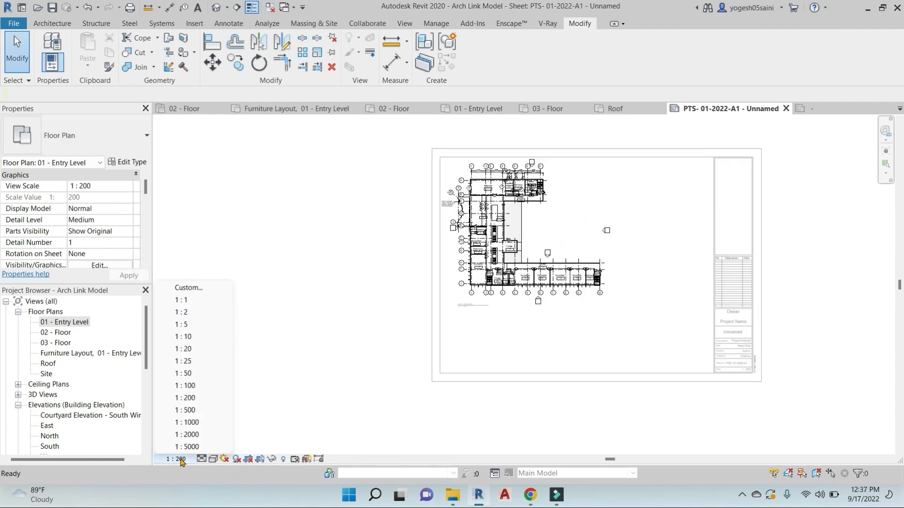
left_click(209, 287)
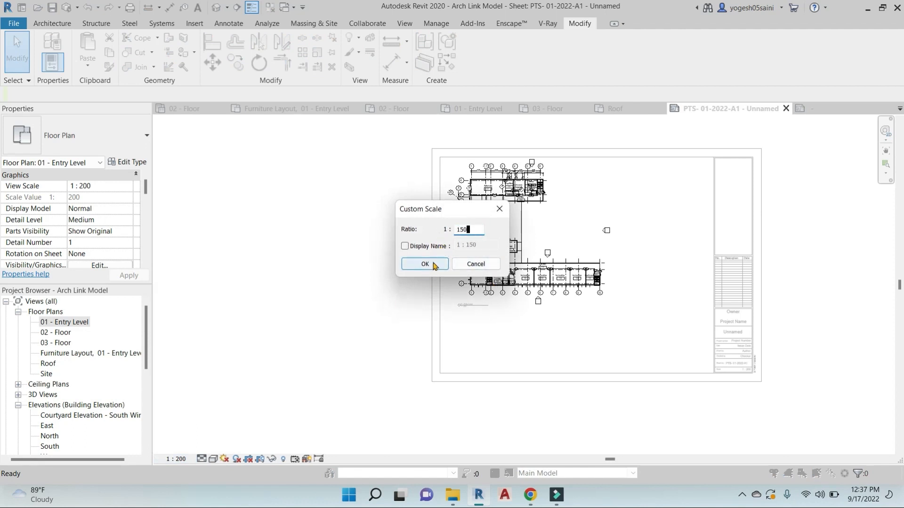
type("12")
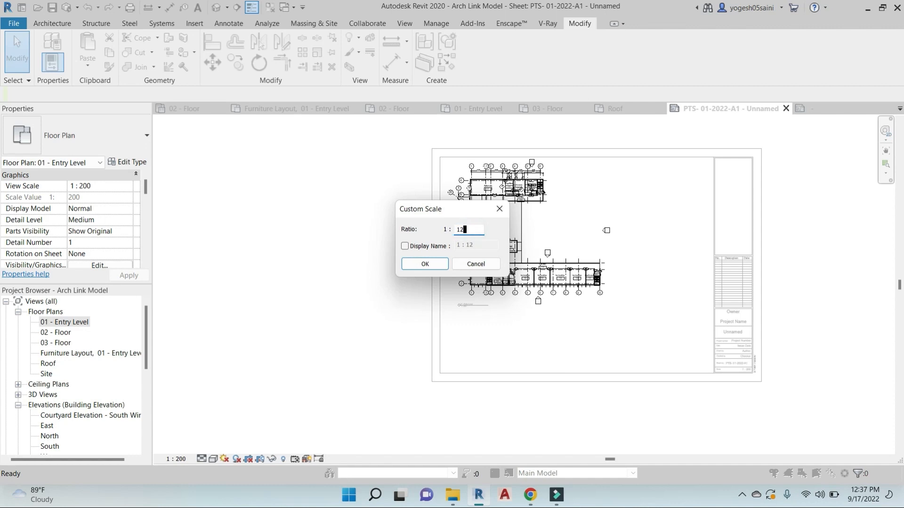
left_click(430, 262)
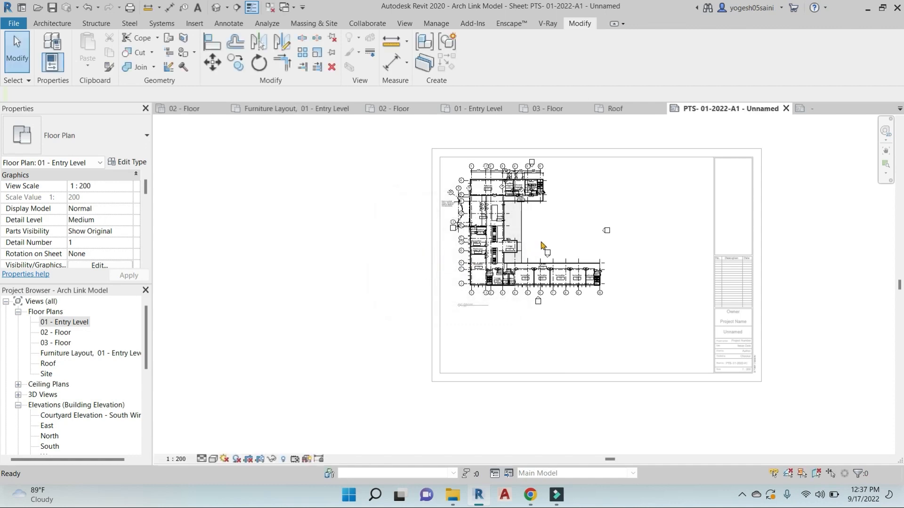
scroll(626, 198, "down", 3)
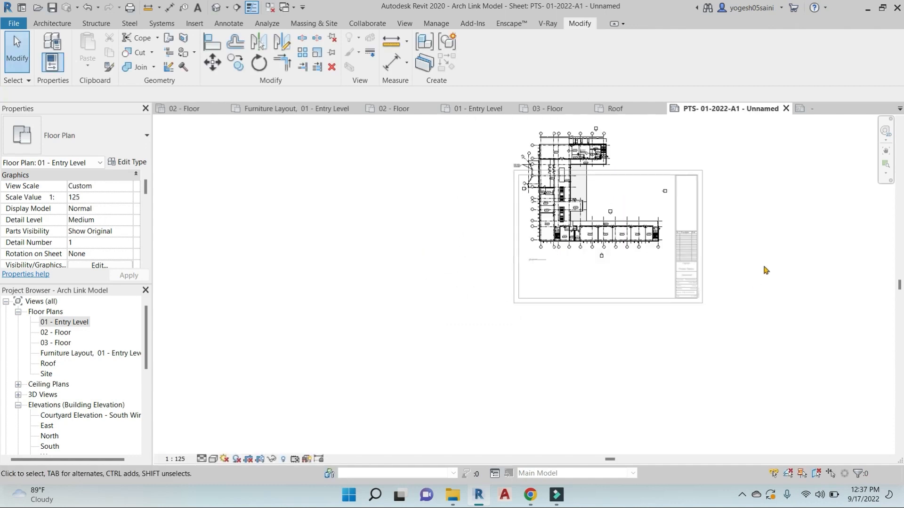
Move the 1:125 plan viewport inside the title block border and nudge it right
double_click(763, 268)
left_click(575, 174)
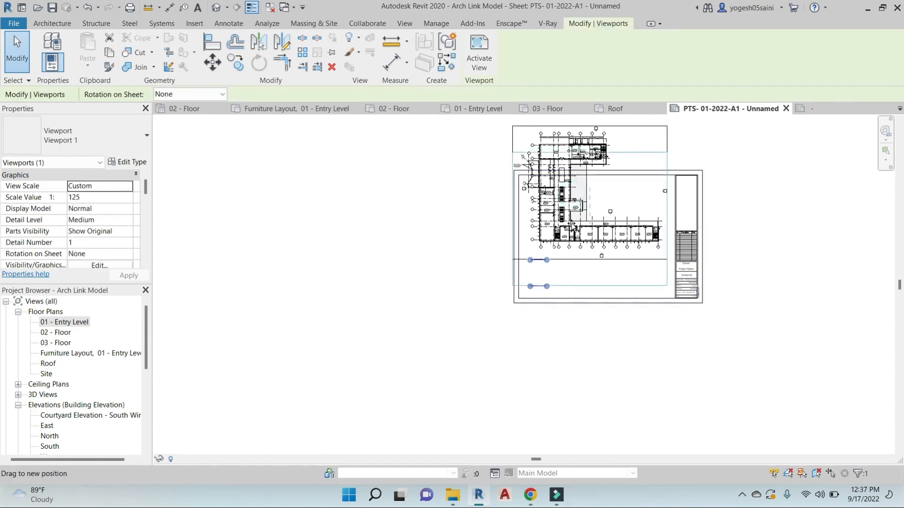
left_click_drag(590, 193, 593, 235)
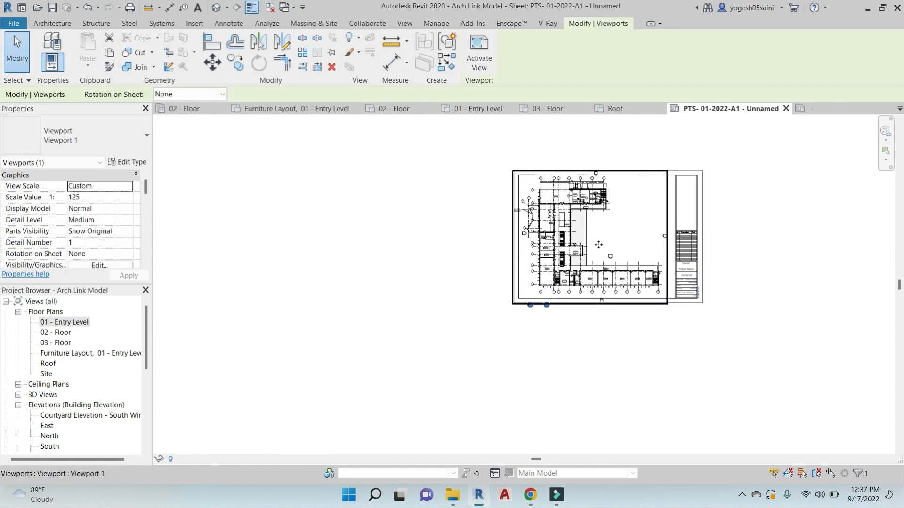
scroll(599, 244, "up", 3)
middle_click_drag(607, 241, 571, 236)
key("Right")
key("Right")
key("Right")
key("Right")
key("Right")
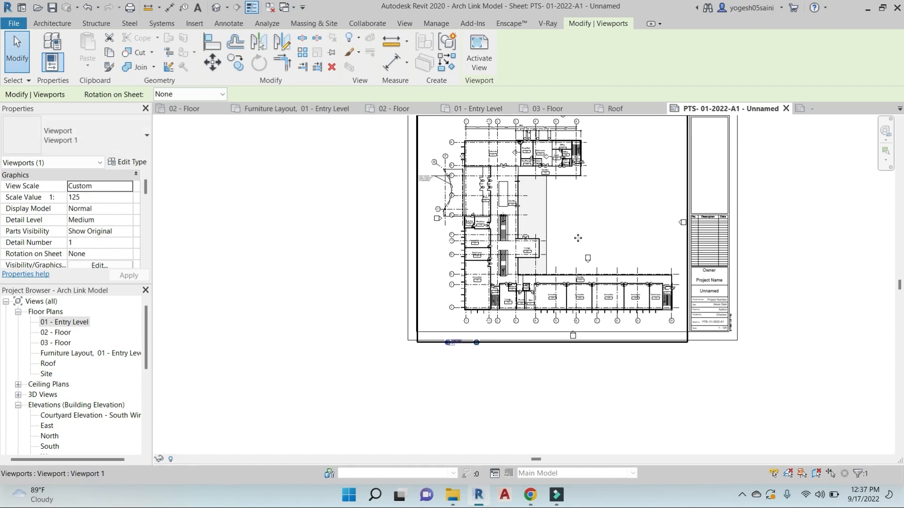
scroll(567, 327, "up", 6)
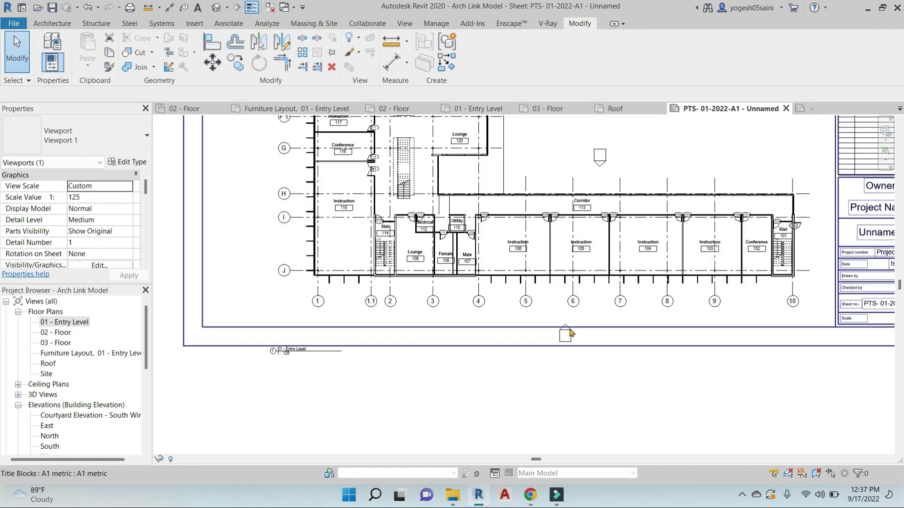
Move the elevation marker below the plan up toward the building
double_click(533, 303)
left_click_drag(534, 296, 592, 383)
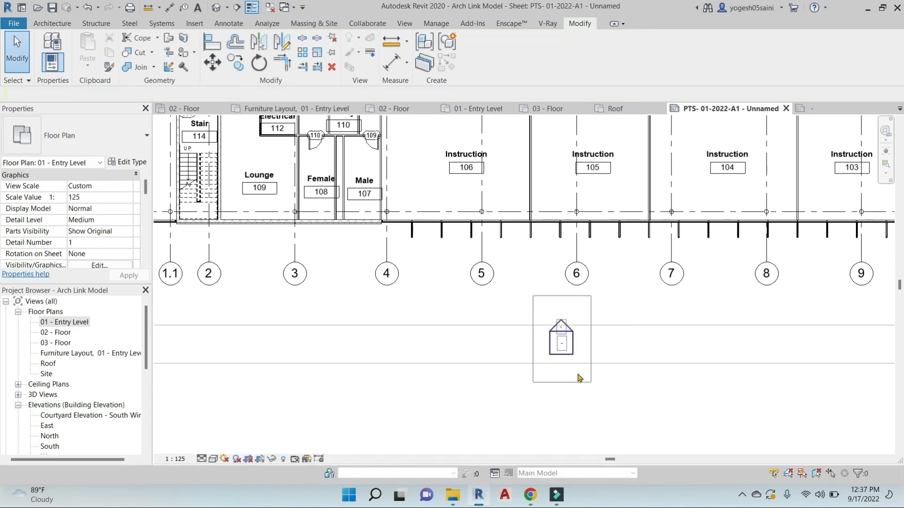
left_click_drag(561, 348, 560, 314)
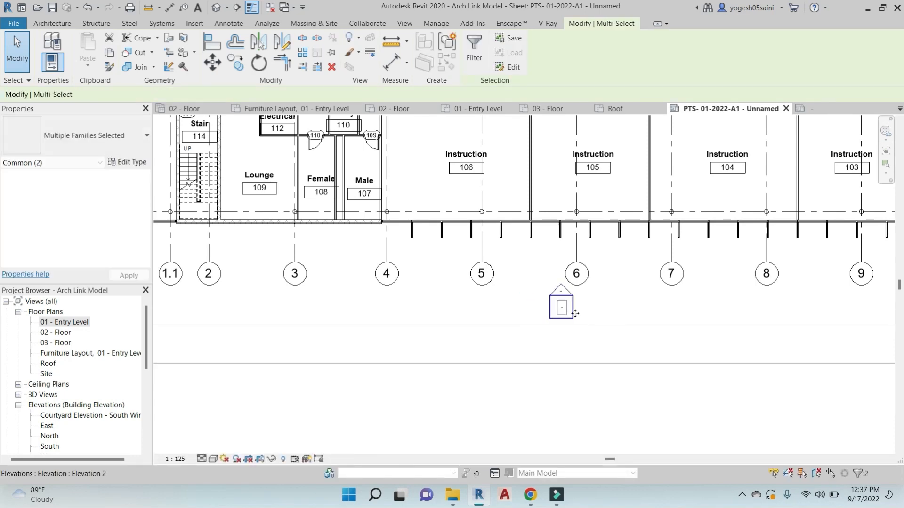
scroll(574, 314, "down", 6)
double_click(675, 400)
scroll(493, 160, "up", 3)
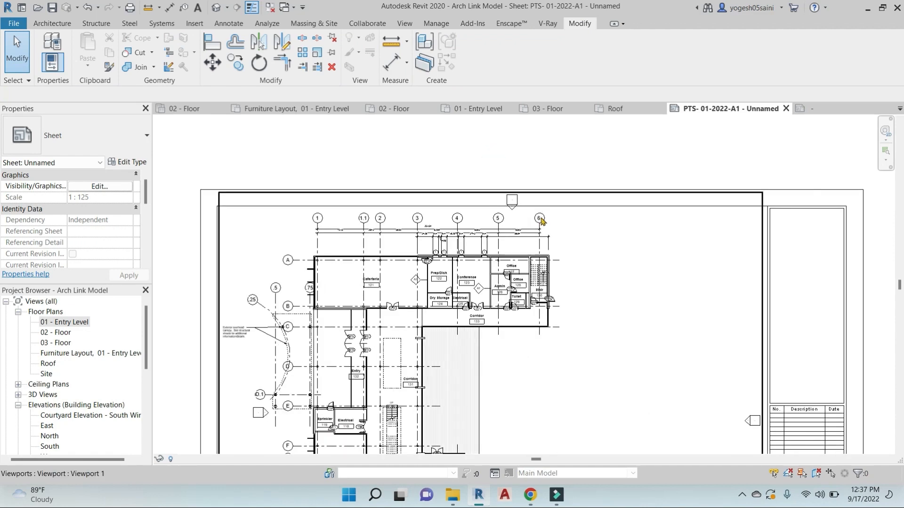
double_click(586, 229)
left_click_drag(503, 182, 543, 226)
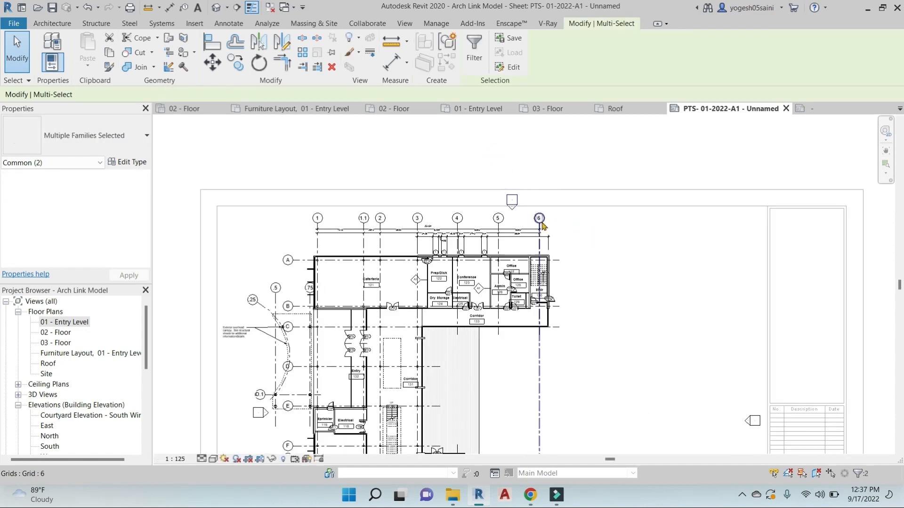
key("Escape")
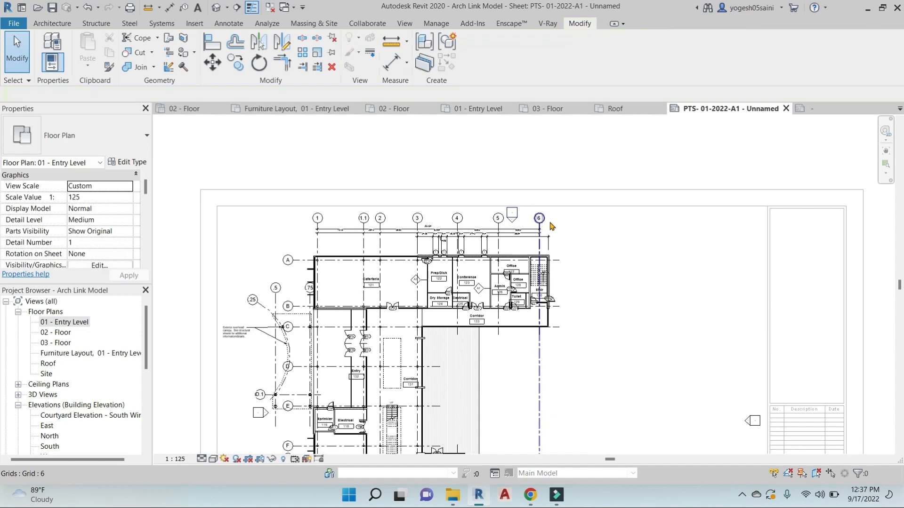
scroll(546, 226, "down", 3)
double_click(728, 259)
scroll(682, 270, "up", 2)
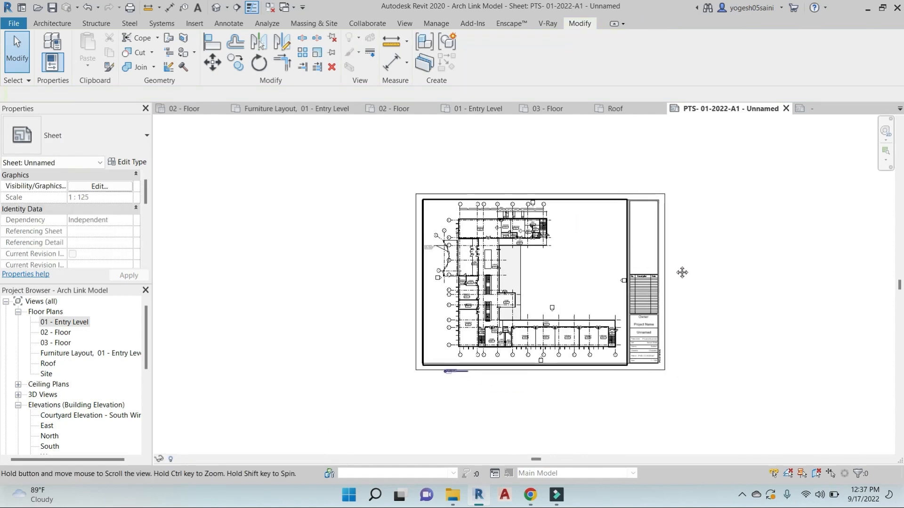
scroll(435, 403, "up", 3)
scroll(541, 393, "down", 3)
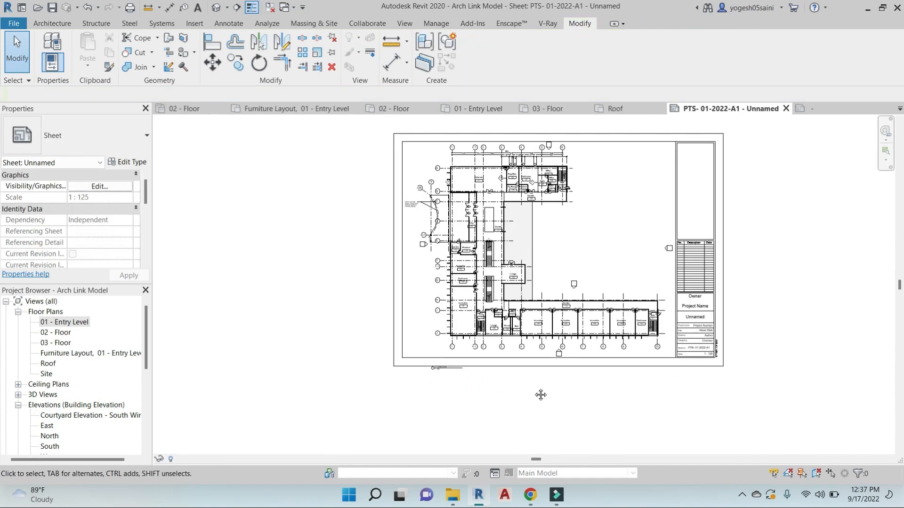
scroll(409, 359, "up", 4)
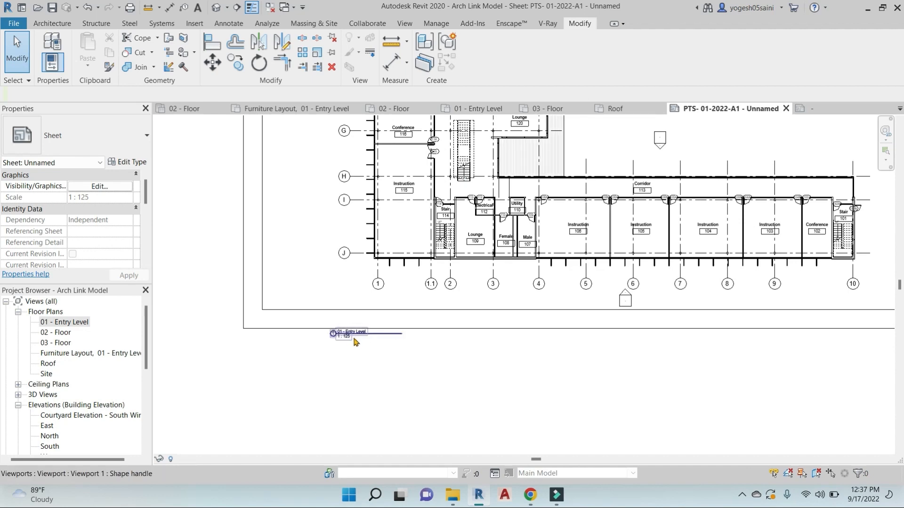
scroll(379, 344, "up", 4)
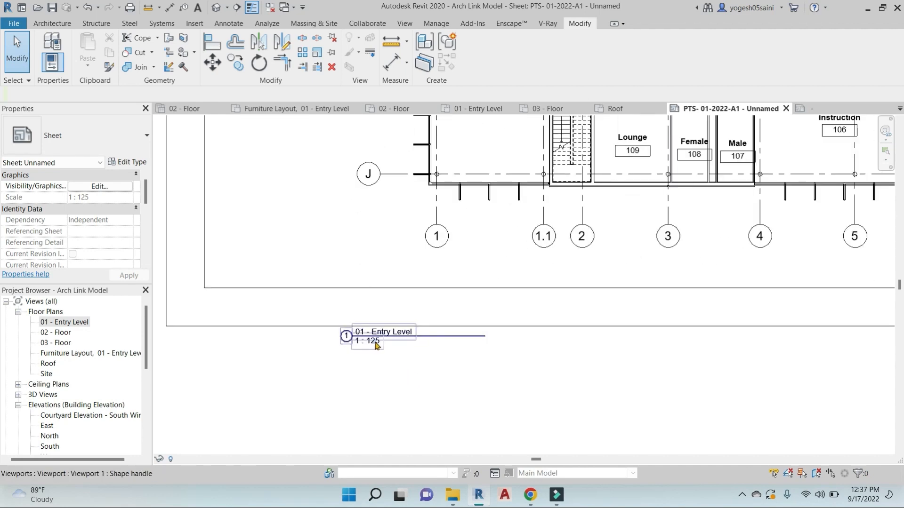
Move the viewport title up and to the right beneath the plan
left_click_drag(376, 345, 442, 270)
scroll(441, 288, "down", 2)
middle_click_drag(482, 345, 392, 370)
left_click(390, 366)
scroll(386, 362, "down", 2)
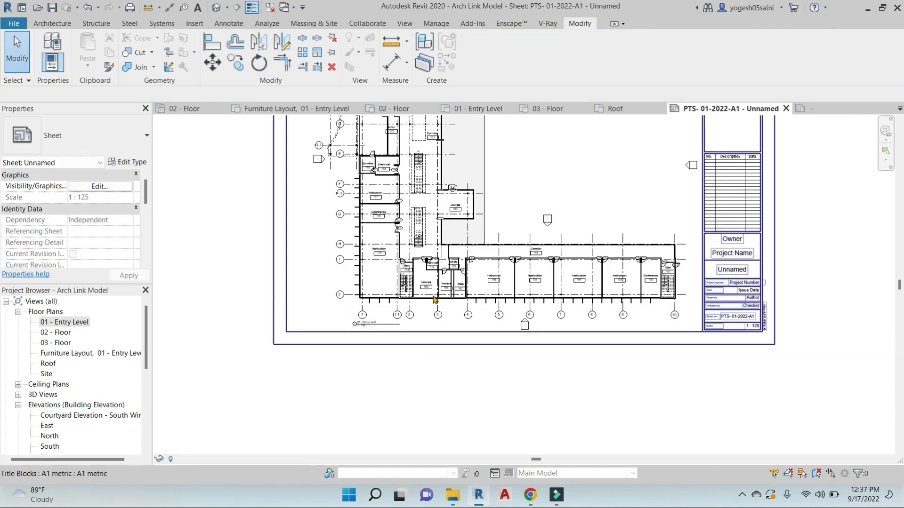
scroll(365, 329, "up", 5)
scroll(365, 330, "up", 2)
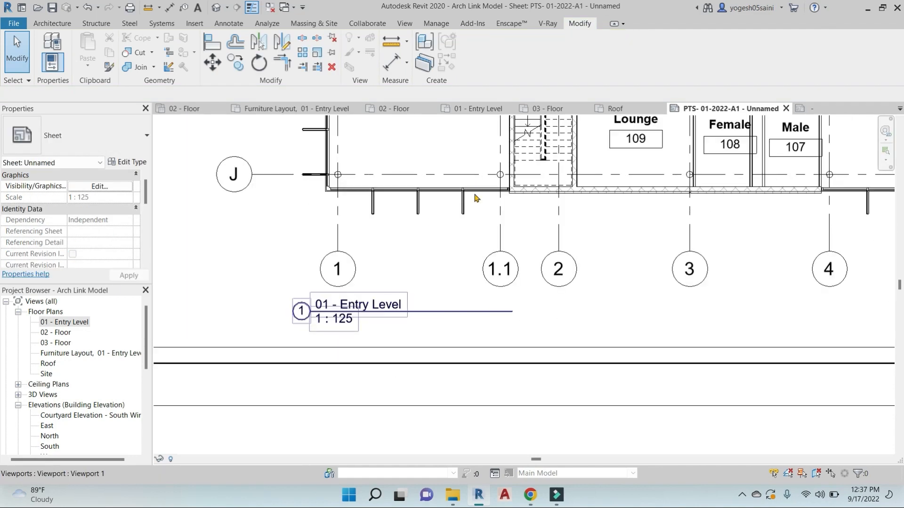
scroll(475, 202, "down", 5)
middle_click_drag(484, 339, 307, 419)
scroll(639, 222, "down", 3)
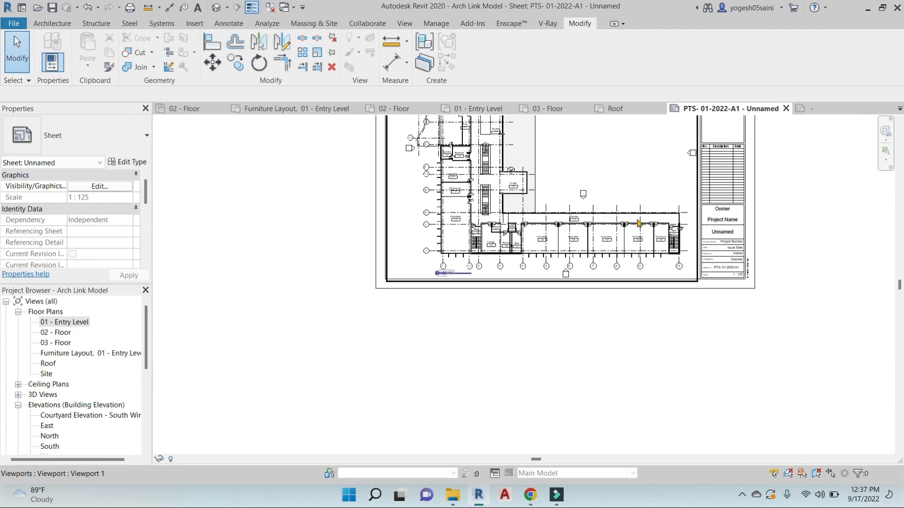
middle_click_drag(583, 195, 535, 207)
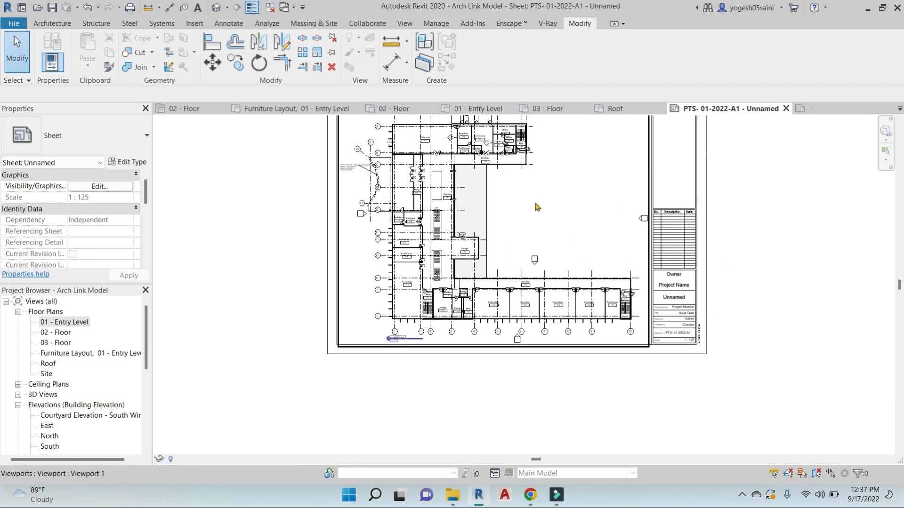
Select the viewport title and begin editing its name
left_click(488, 240)
scroll(400, 330, "up", 8)
left_click(419, 323)
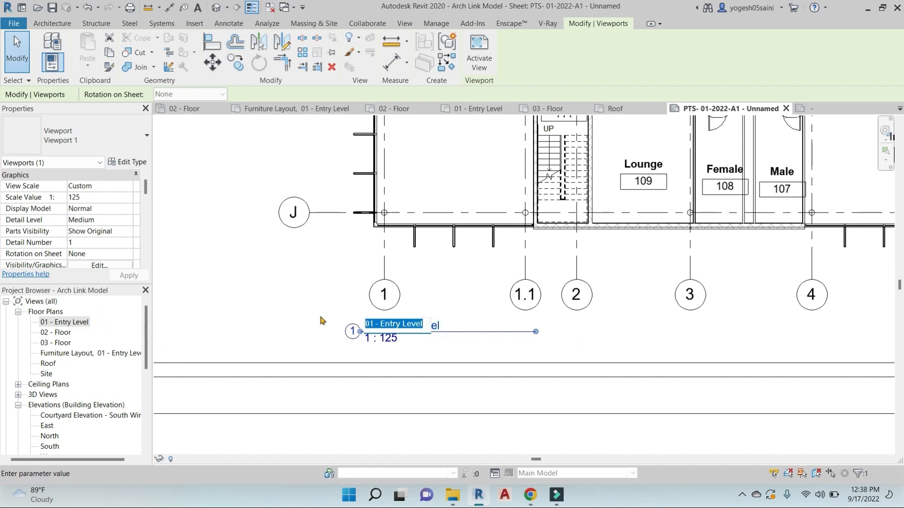
Set the floor plan viewport's Title on Sheet to GROUND FLOOR PLAN
scroll(400, 298, "down", 5)
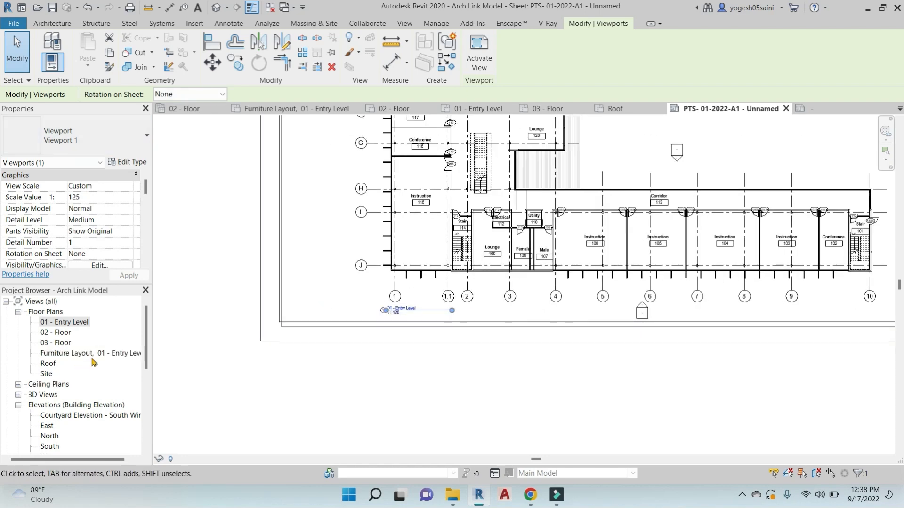
scroll(93, 363, "down", 3)
scroll(97, 208, "down", 5)
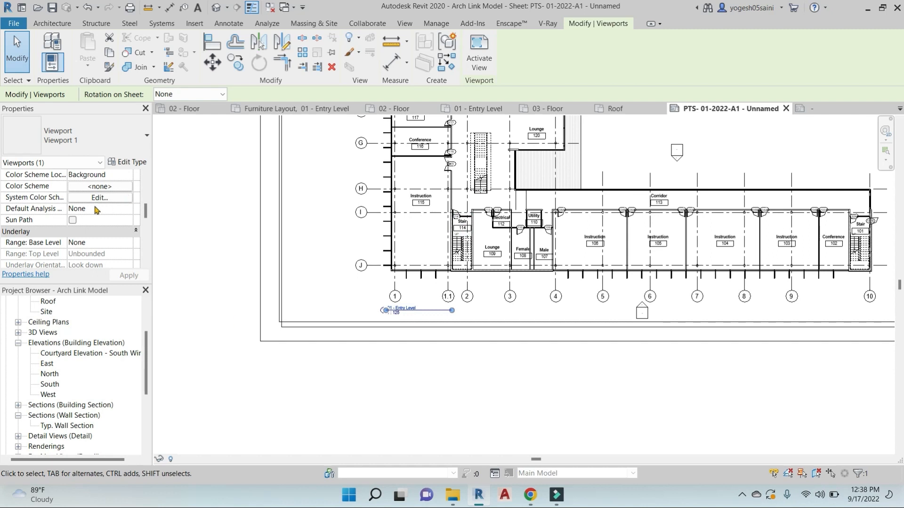
scroll(97, 211, "down", 5)
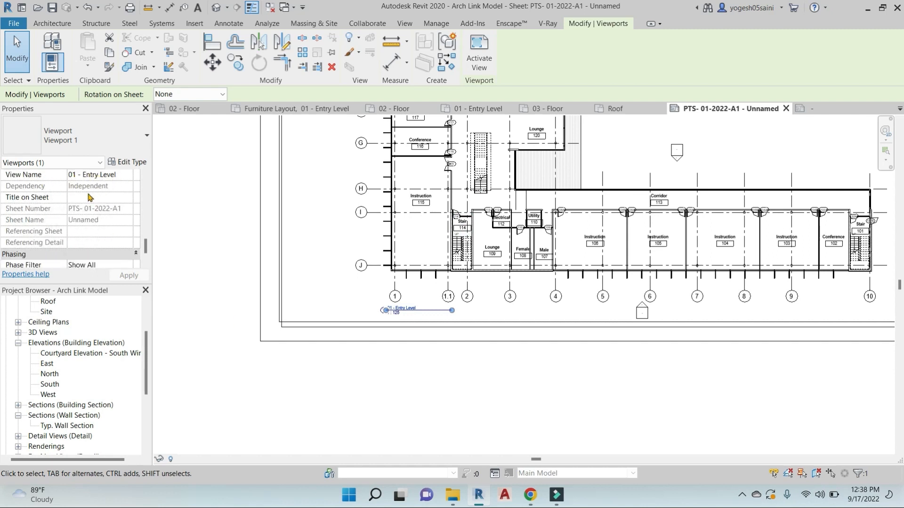
left_click(81, 198)
type("GROUND FLOOR PLAN")
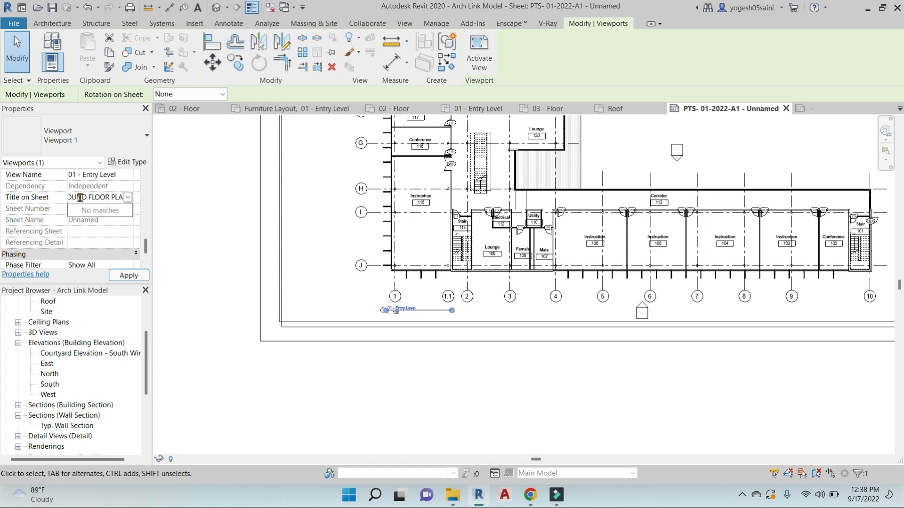
left_click(102, 210)
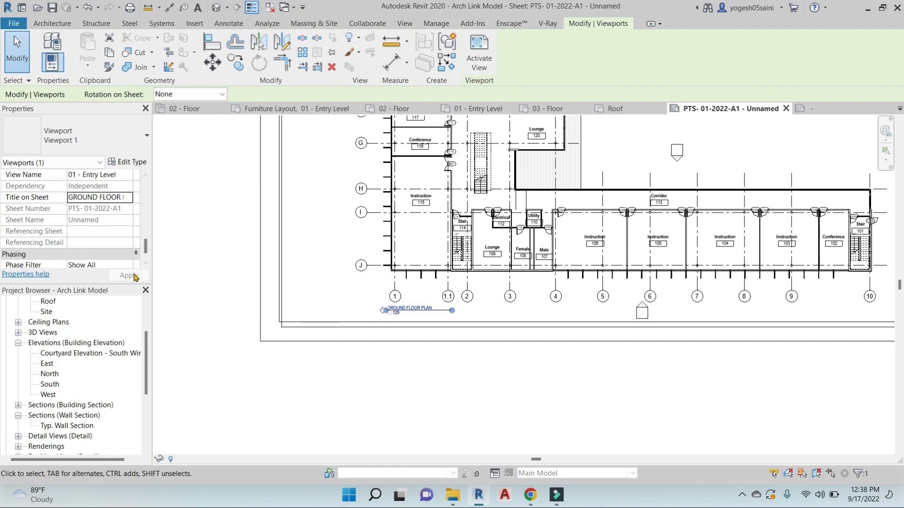
Shorten the viewport's title line to fit the GROUND FLOOR PLAN name
scroll(413, 319, "up", 3)
left_click(396, 397)
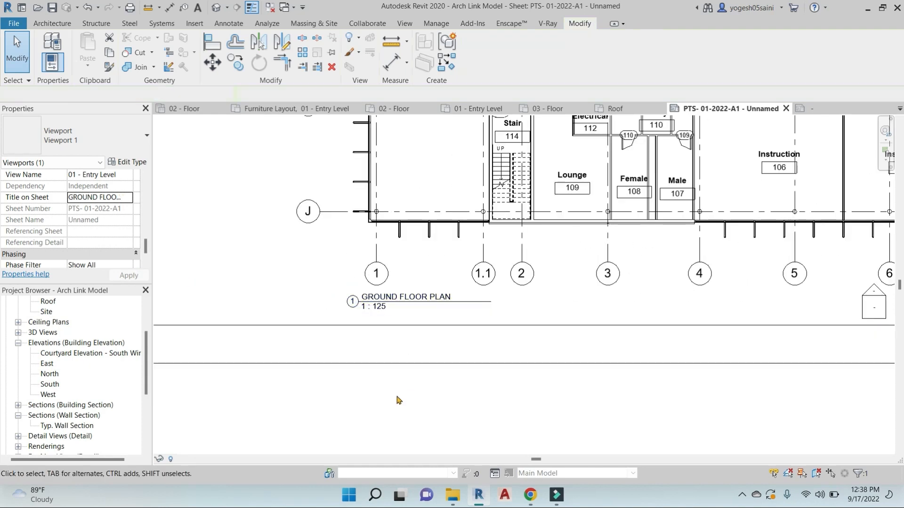
left_click(490, 302)
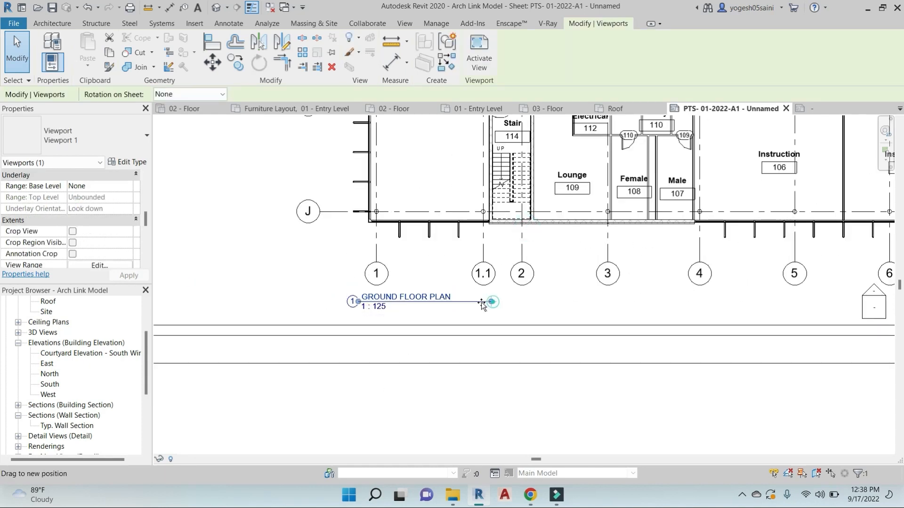
left_click_drag(482, 305, 463, 302)
left_click(430, 353)
scroll(489, 383, "down", 4)
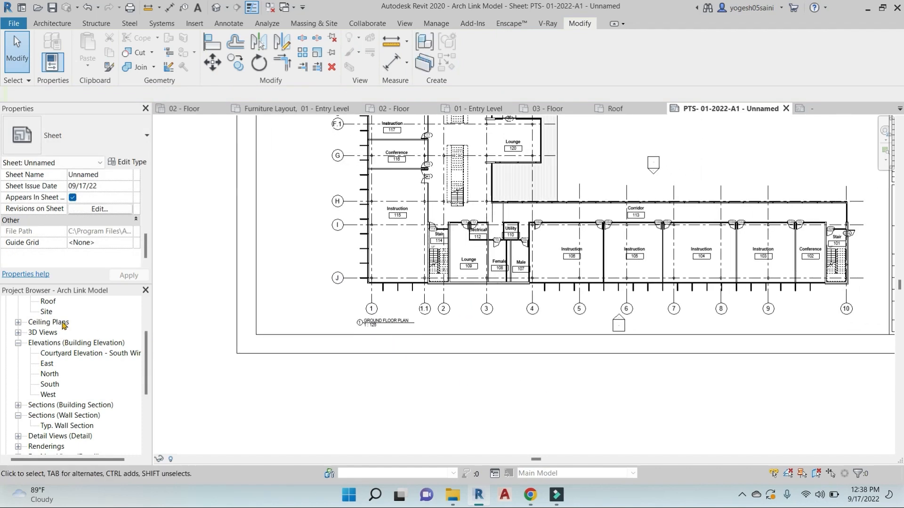
scroll(591, 374, "down", 3)
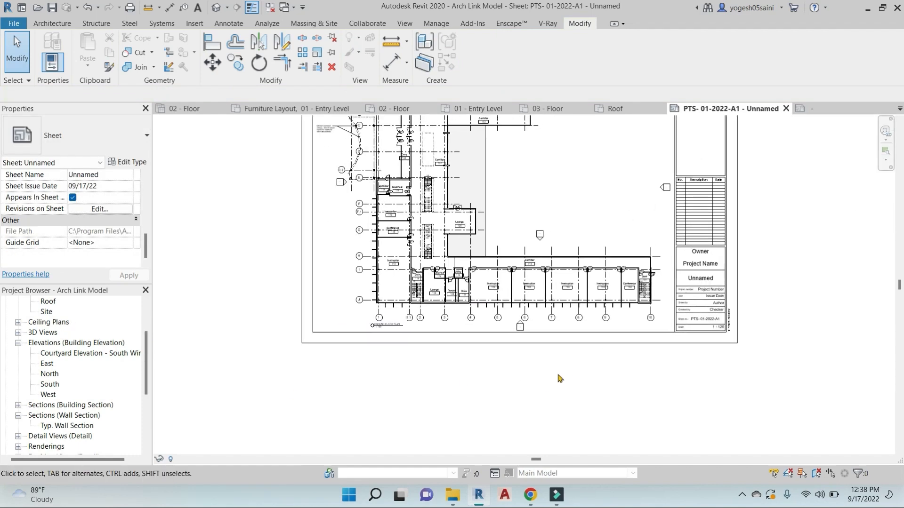
double_click(47, 364)
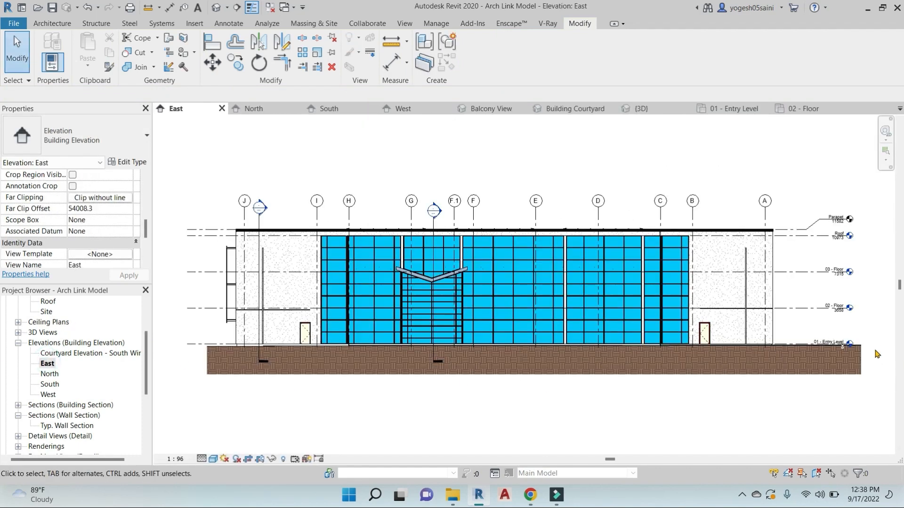
scroll(816, 352, "up", 3)
scroll(816, 353, "up", 3)
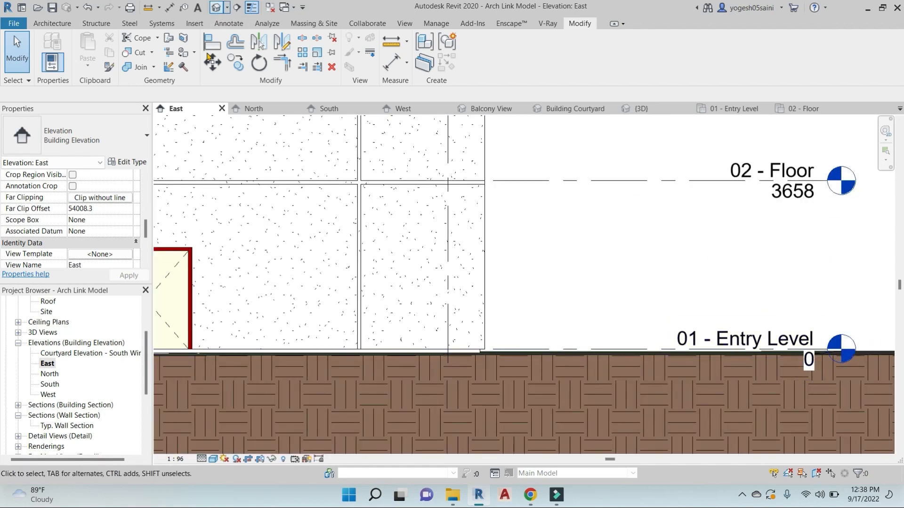
scroll(42, 433, "down", 4)
scroll(45, 422, "down", 1)
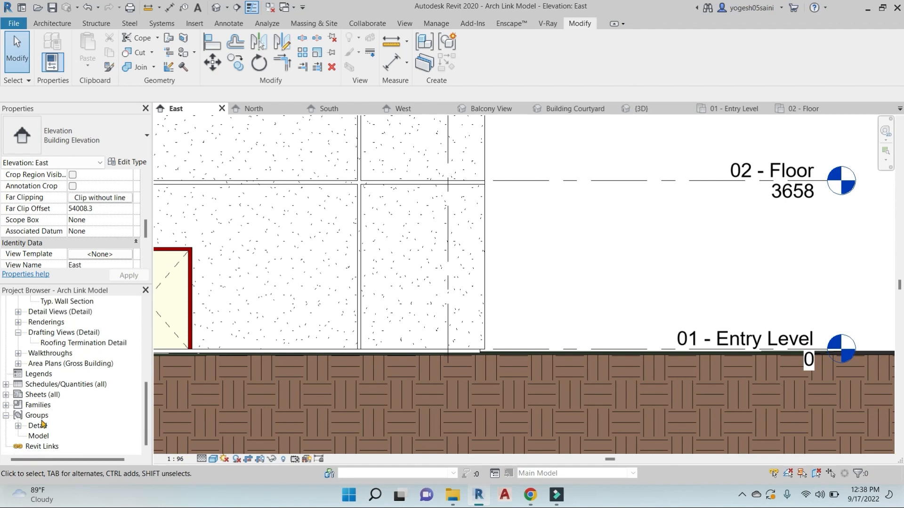
left_click(6, 394)
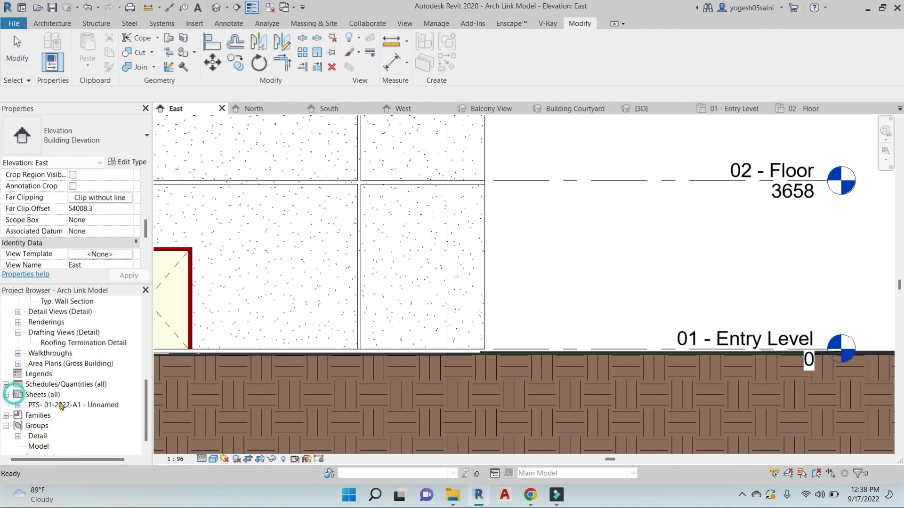
double_click(57, 405)
middle_click_drag(593, 277, 551, 271)
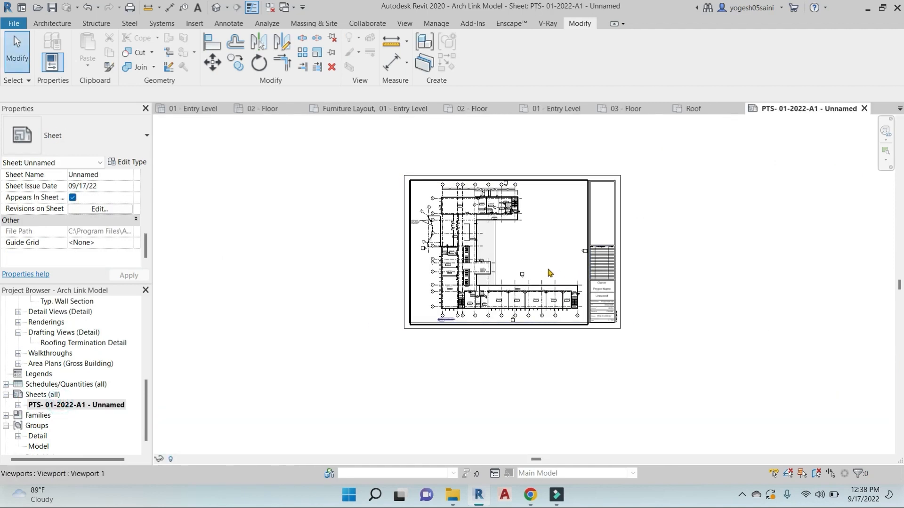
scroll(551, 272, "up", 2)
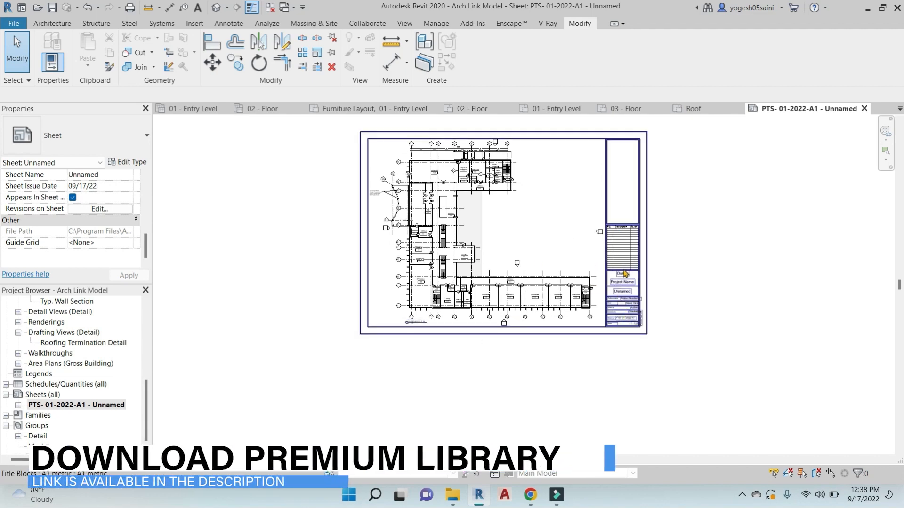
scroll(625, 274, "up", 3)
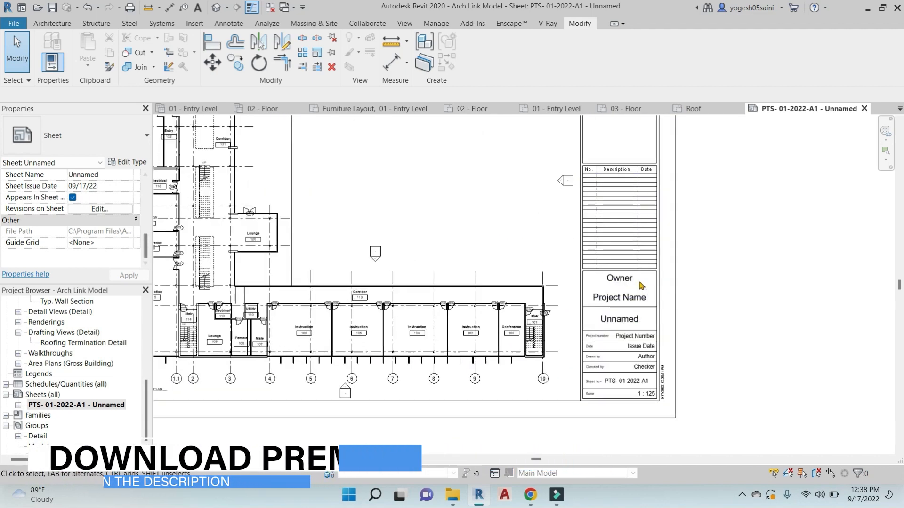
Enter the owner's name and the project name SCHOOL BUILDING in the title block
scroll(641, 285, "up", 3)
left_click(622, 278)
left_click(621, 278)
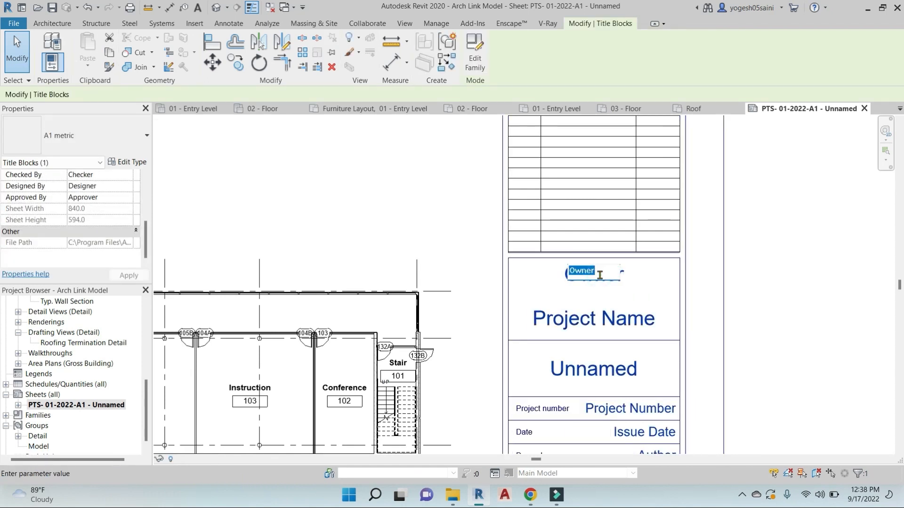
key("Return")
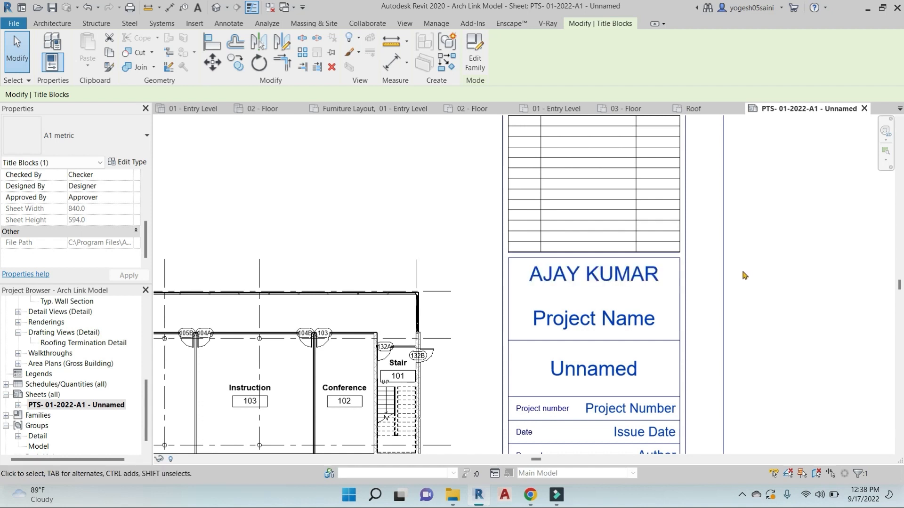
left_click(599, 320)
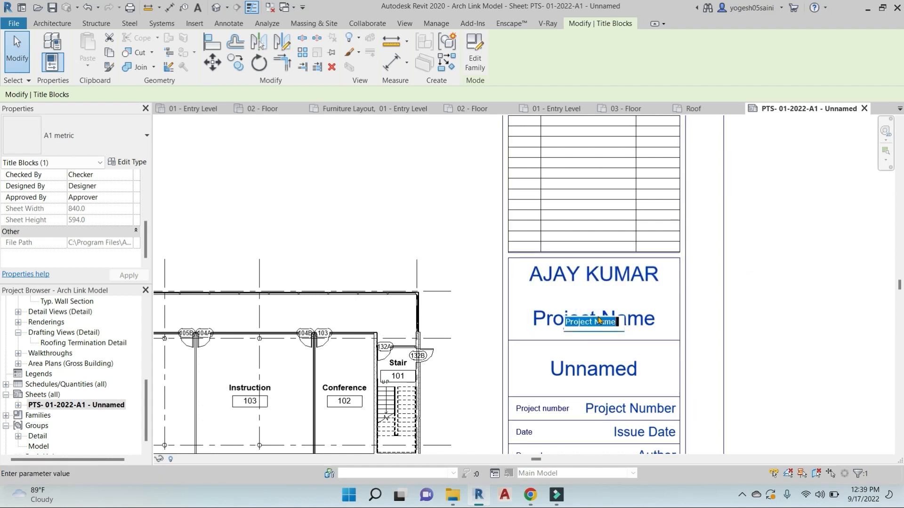
type("CHOO")
type("CH")
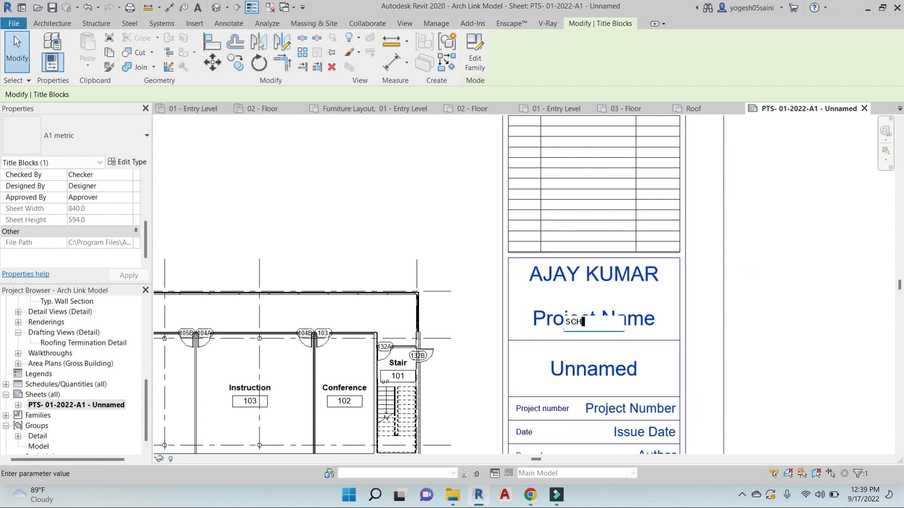
type("OOL BU")
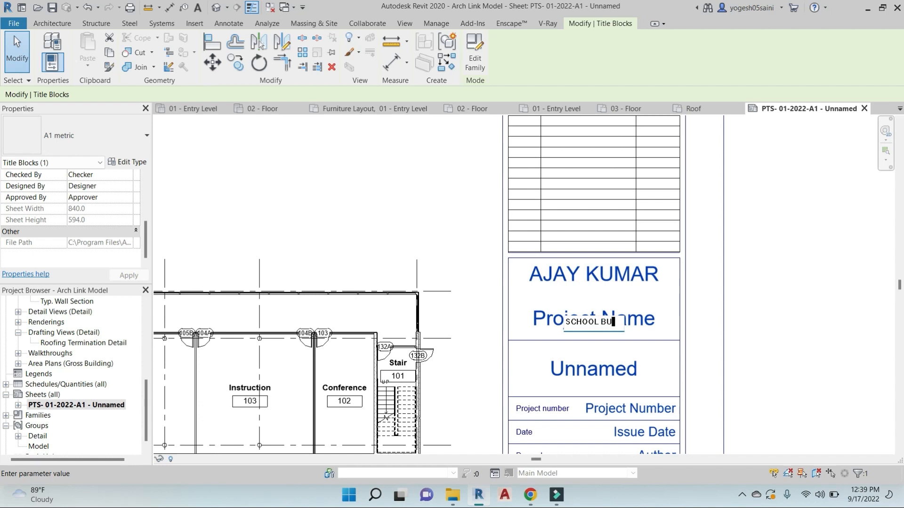
type("ILDING")
left_click(775, 311)
Rename the sheet to PTS CAD EXPERT in the title block
middle_click_drag(775, 310, 756, 168)
left_click(583, 228)
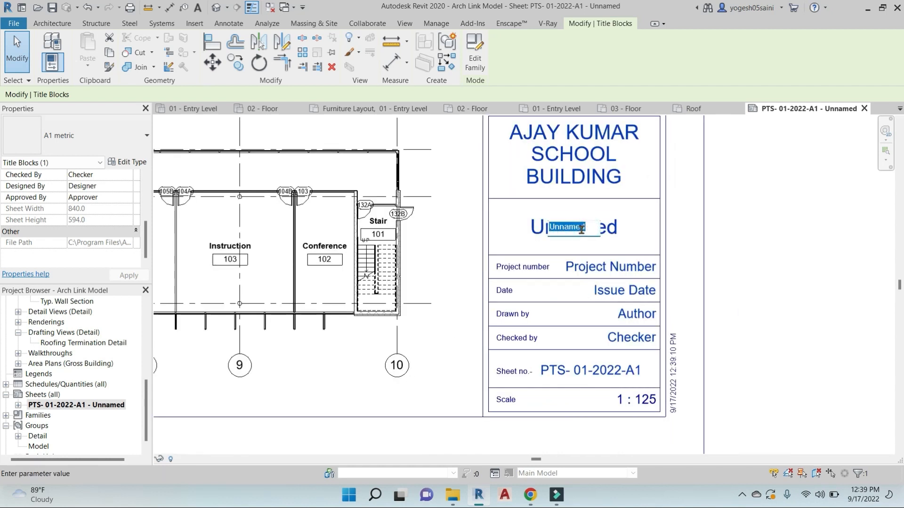
type("P")
type("TS CAD EXPERT")
key("Return")
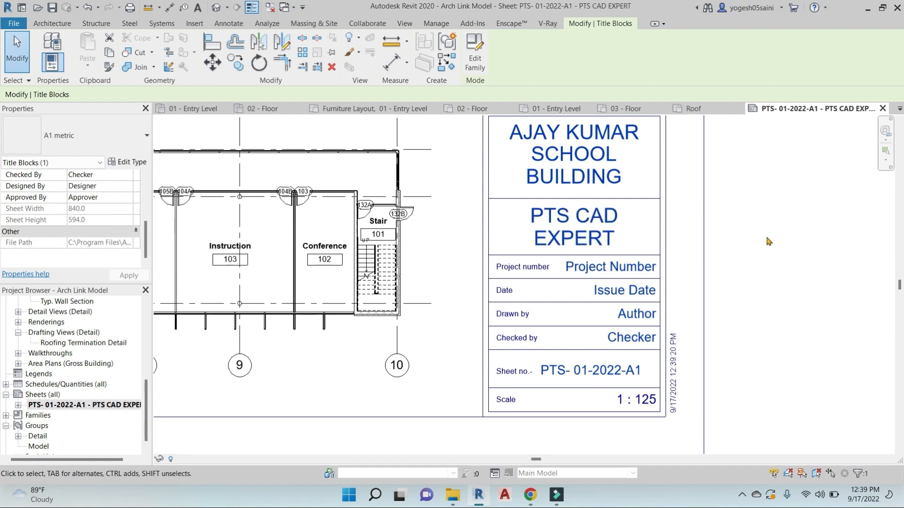
Fill in project number 10234P1 and issue date 17-09-2022 in the title block
scroll(628, 253, "down", 2)
scroll(588, 234, "up", 2)
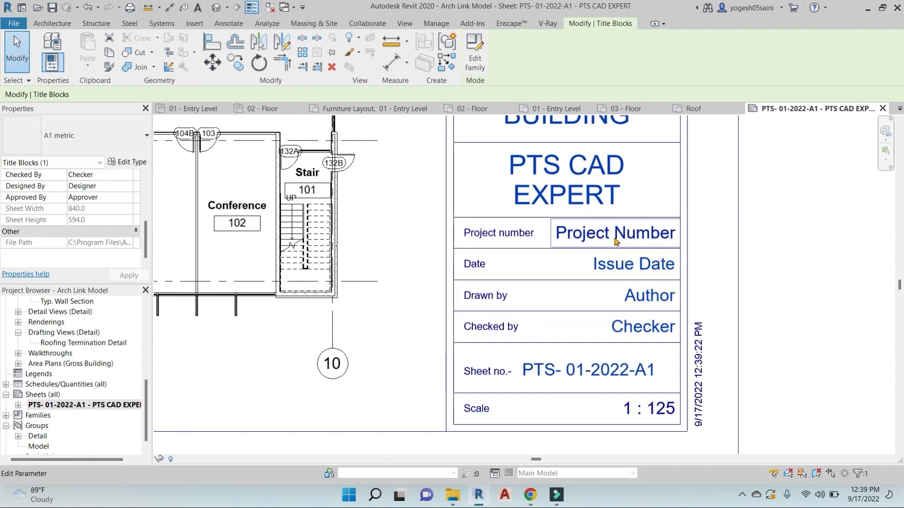
left_click(621, 237)
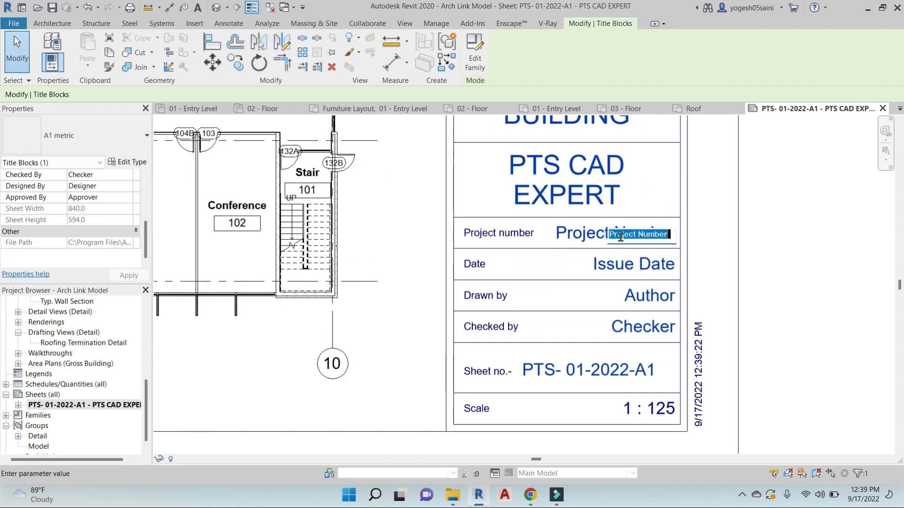
type("10234")
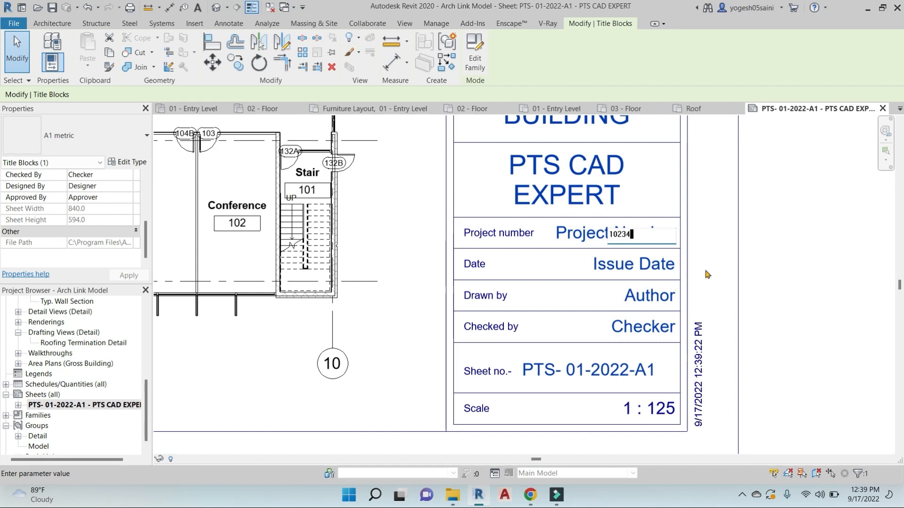
type("P1")
left_click(841, 289)
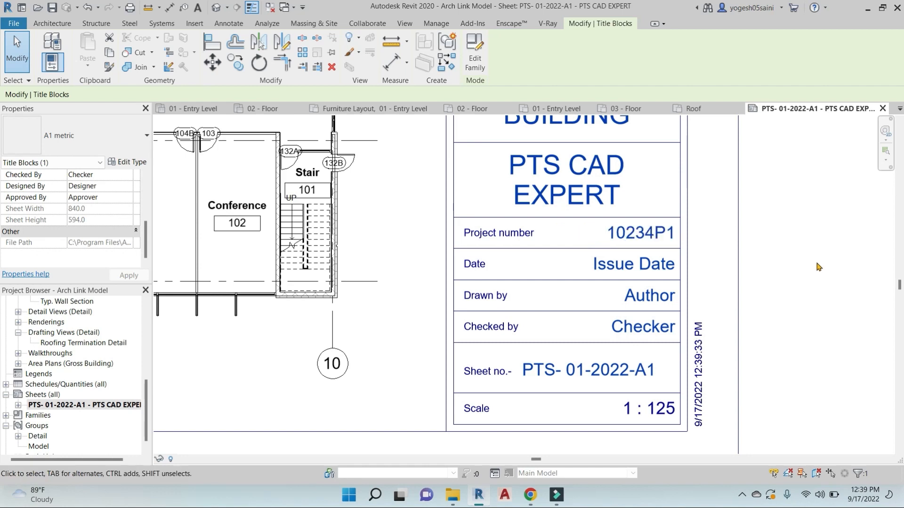
left_click(618, 274)
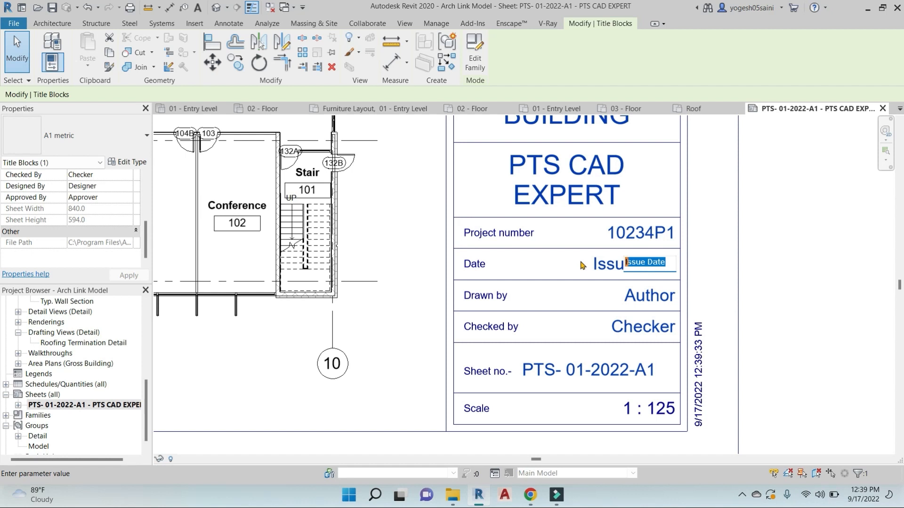
type("17-09-2022")
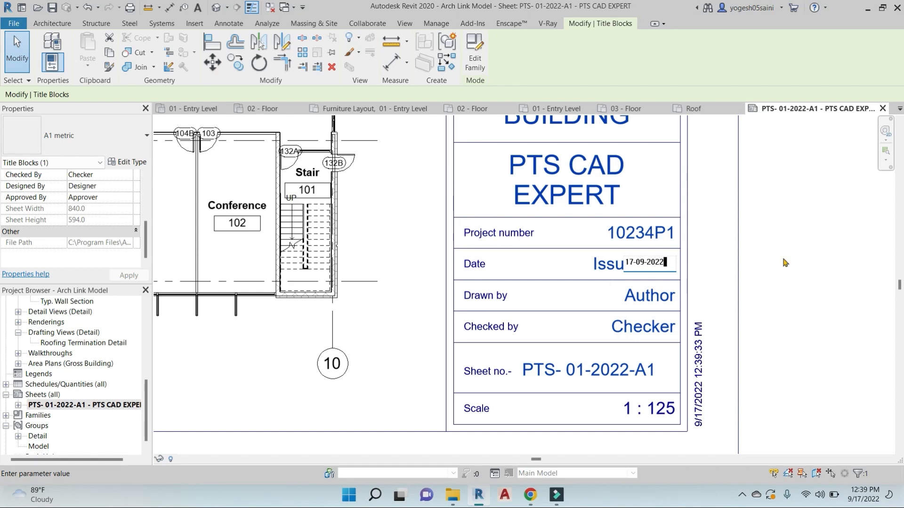
left_click(667, 294)
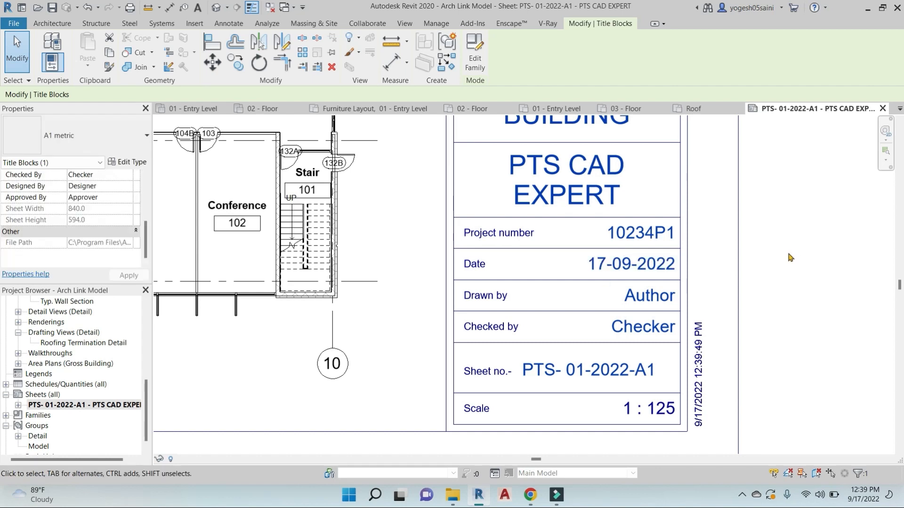
Enter the drafter's name under Drawn by and the checker's initials under Checked by
left_click(666, 294)
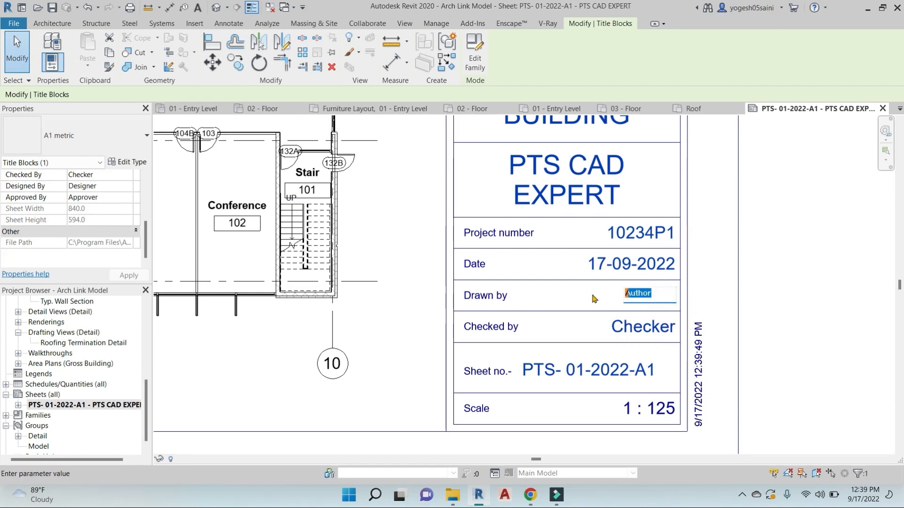
type("RAHUL")
left_click(845, 300)
left_click(645, 324)
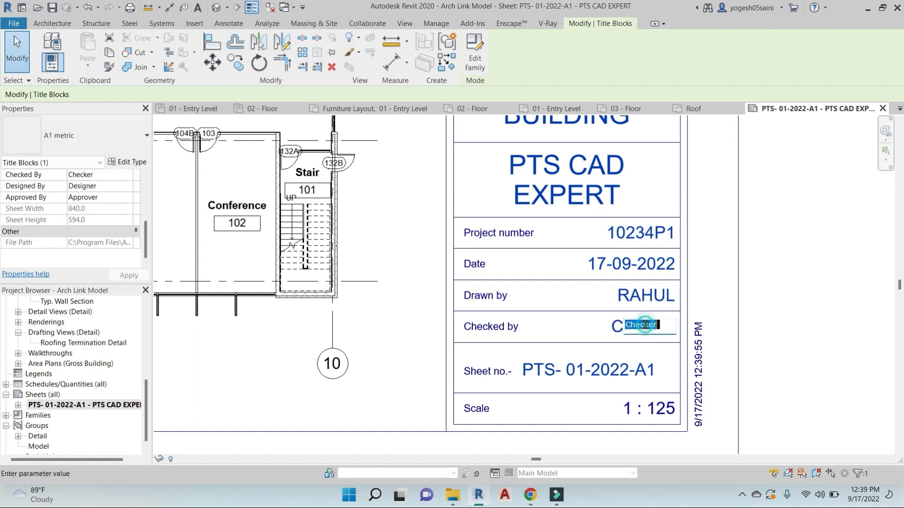
type("P")
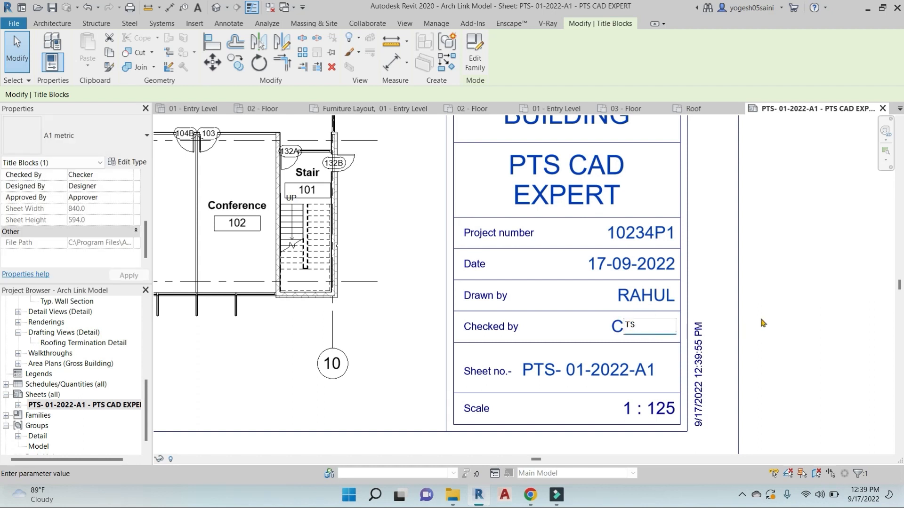
left_click(824, 292)
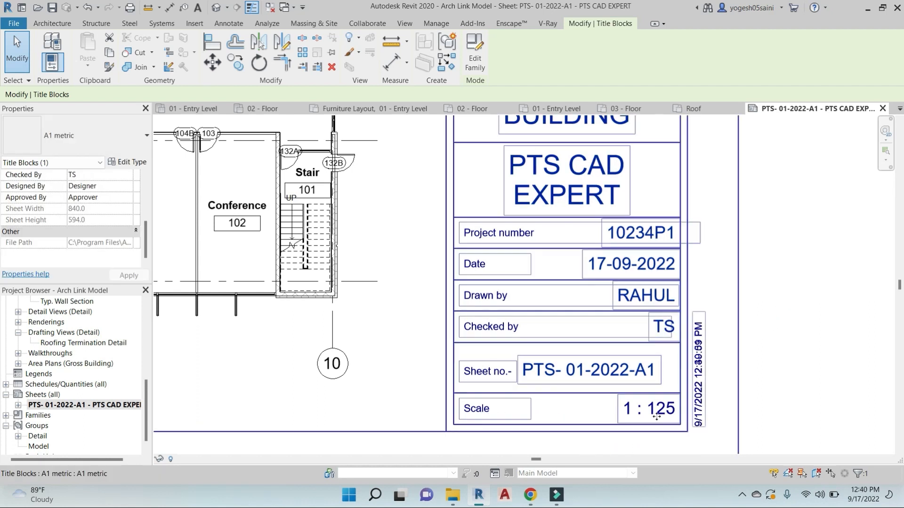
scroll(628, 418, "down", 2)
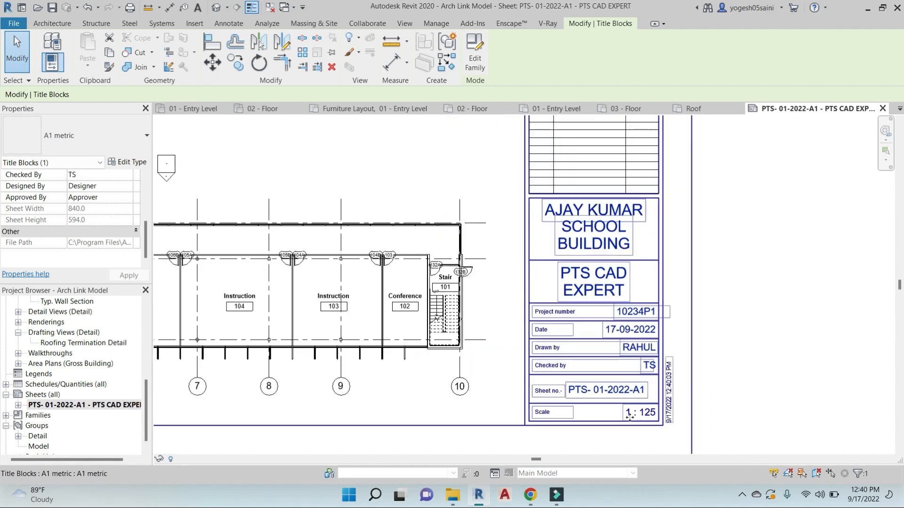
scroll(696, 280, "down", 2)
middle_click_drag(694, 277, 737, 327)
scroll(708, 328, "down", 2)
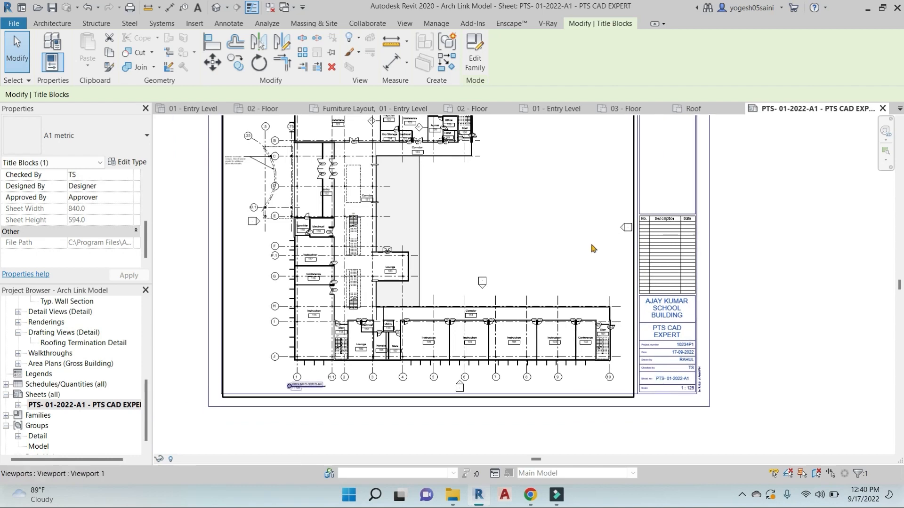
scroll(583, 249, "down", 2)
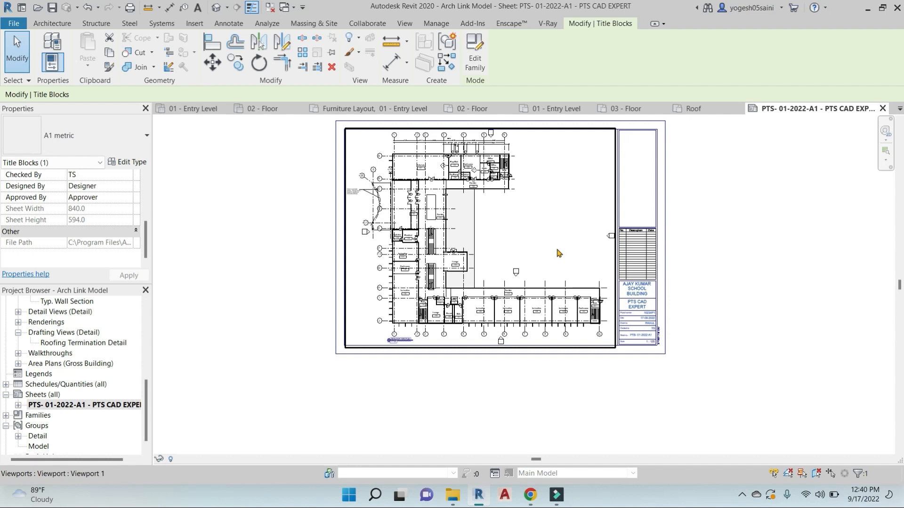
left_click(716, 219)
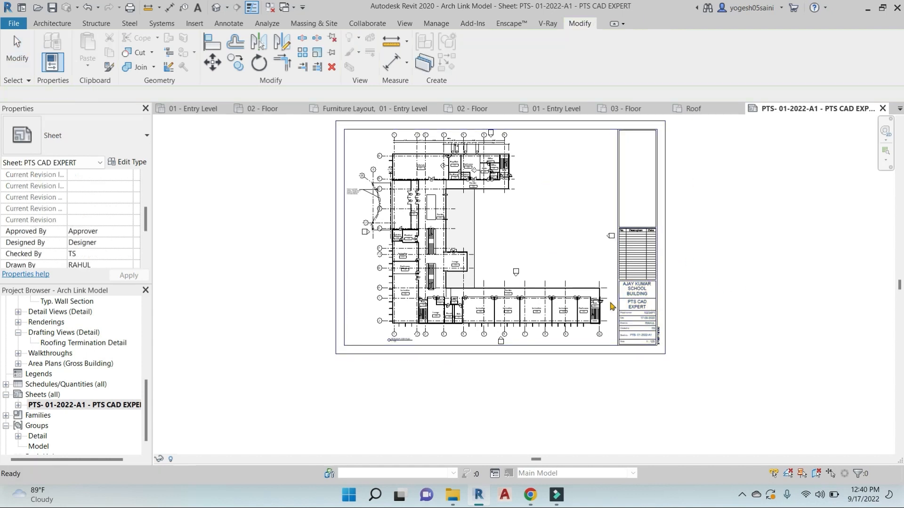
middle_click_drag(588, 244, 537, 242)
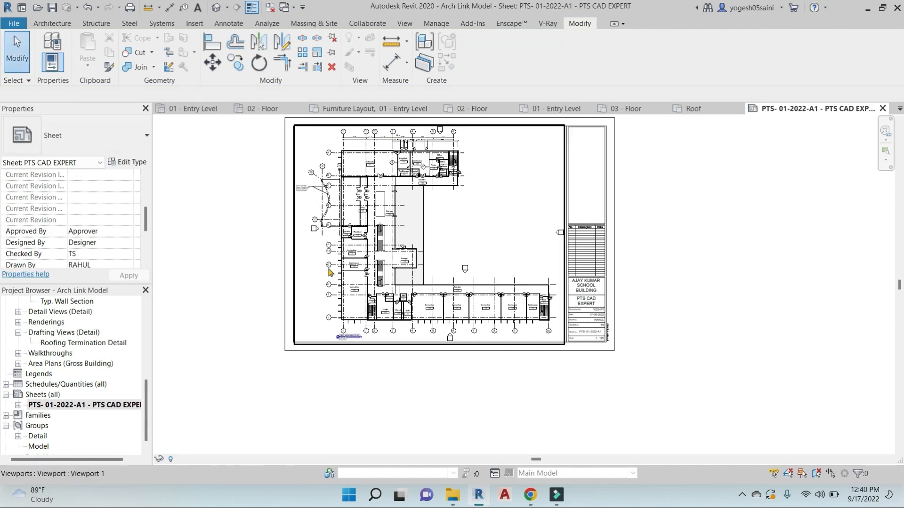
scroll(330, 272, "up", 8)
scroll(334, 256, "down", 3)
middle_click_drag(476, 264, 477, 290)
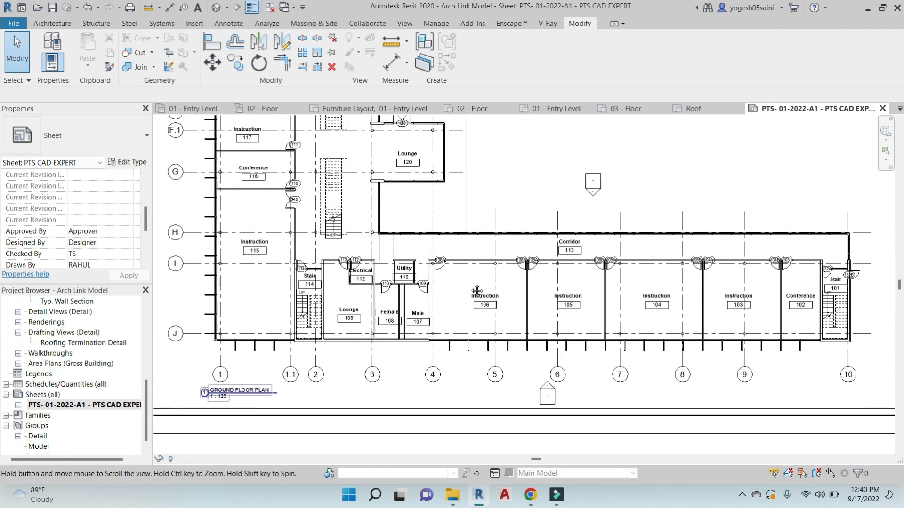
middle_click_drag(772, 301, 646, 302)
middle_click_drag(312, 224, 362, 296)
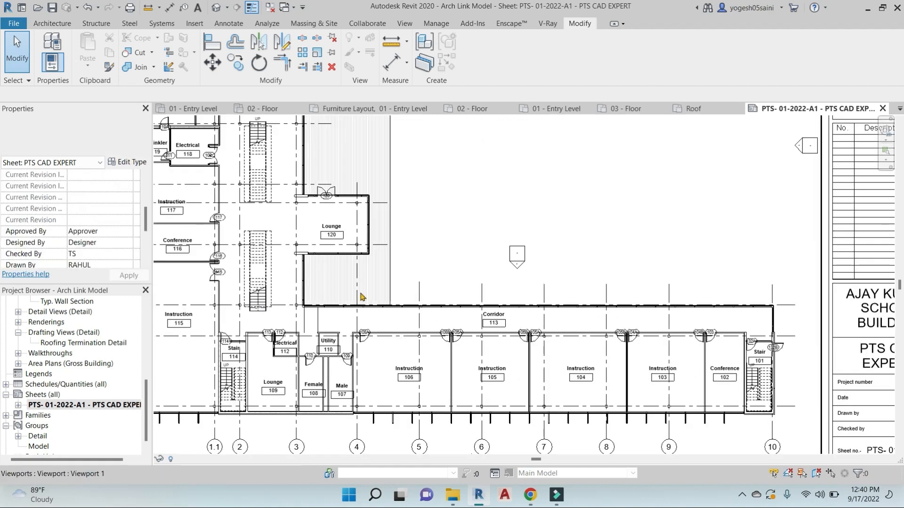
scroll(362, 296, "down", 6)
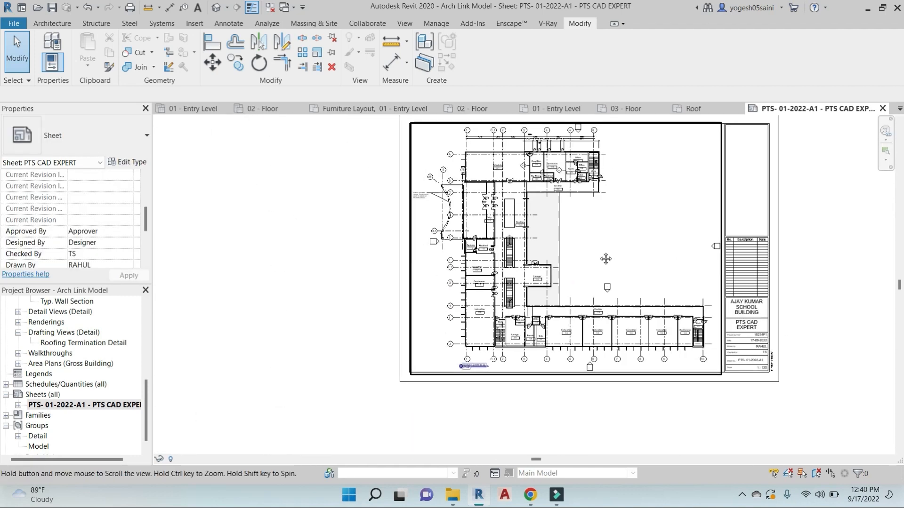
middle_click_drag(718, 328, 666, 318)
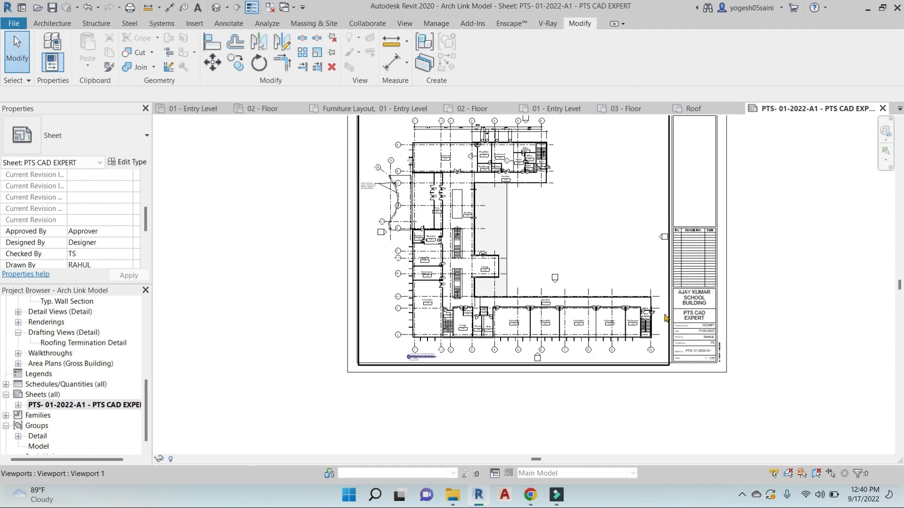
scroll(485, 278, "down", 1)
scroll(565, 262, "down", 1)
scroll(631, 307, "up", 3)
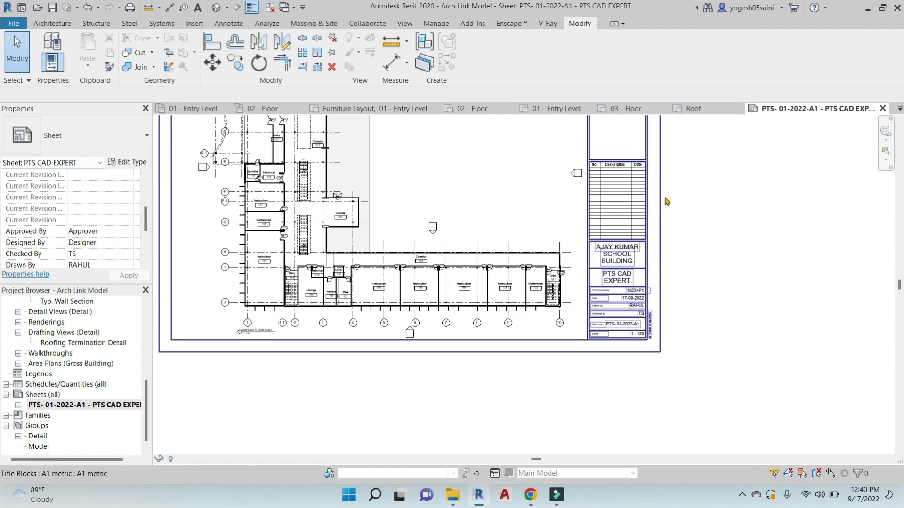
scroll(475, 269, "down", 1)
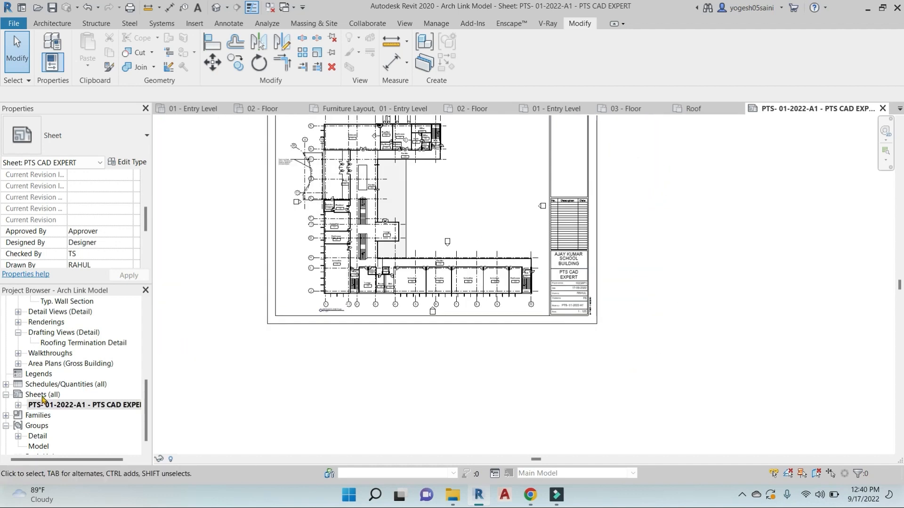
left_click(43, 394)
right_click(42, 394)
left_click(114, 302)
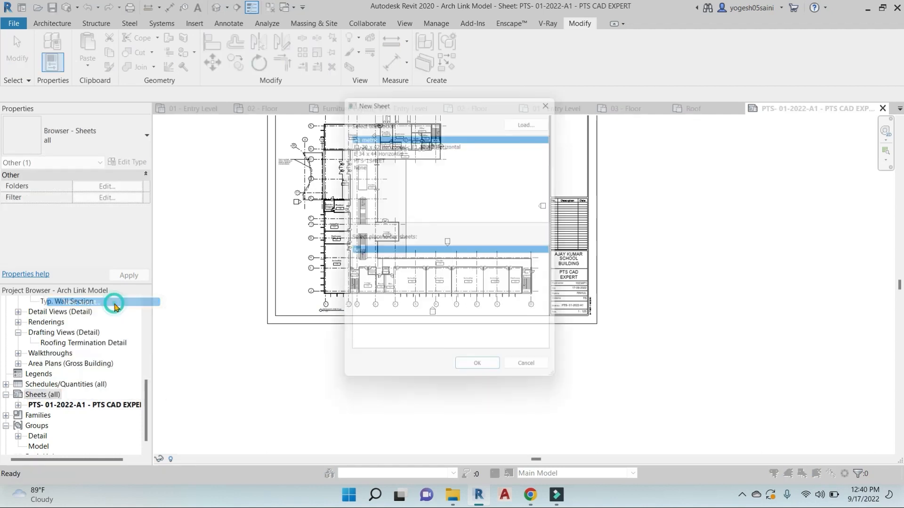
left_click(387, 141)
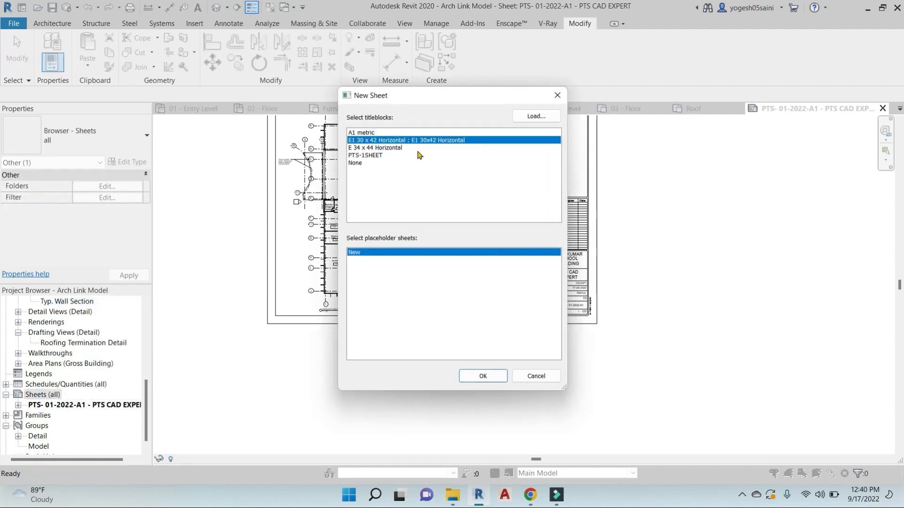
left_click(483, 376)
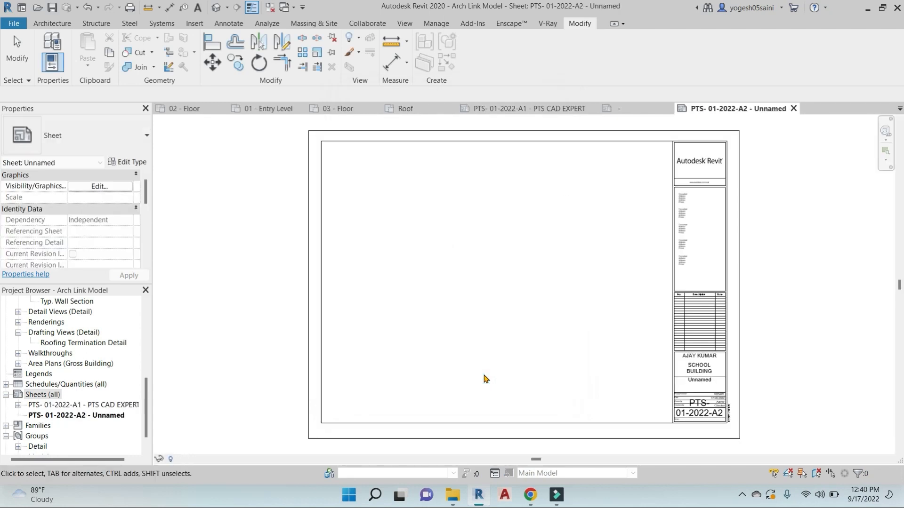
middle_click_drag(760, 402, 753, 366)
scroll(752, 367, "up", 2)
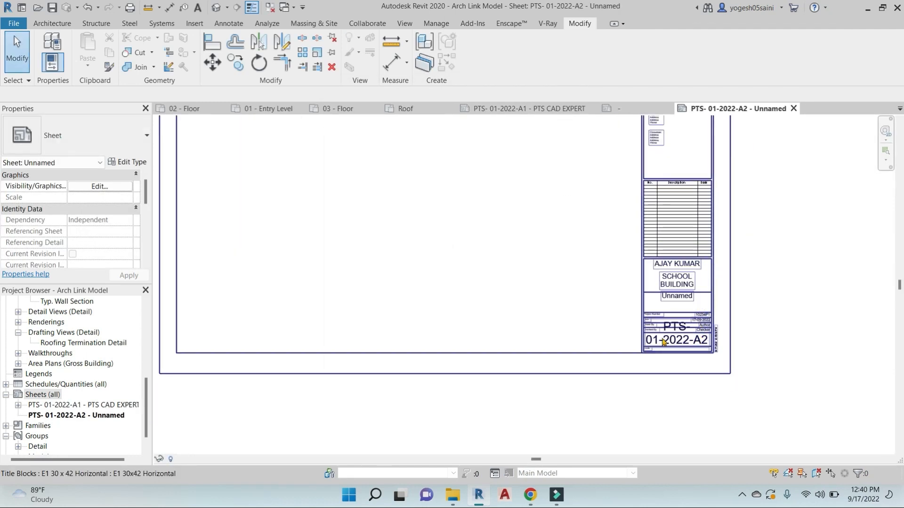
right_click(83, 415)
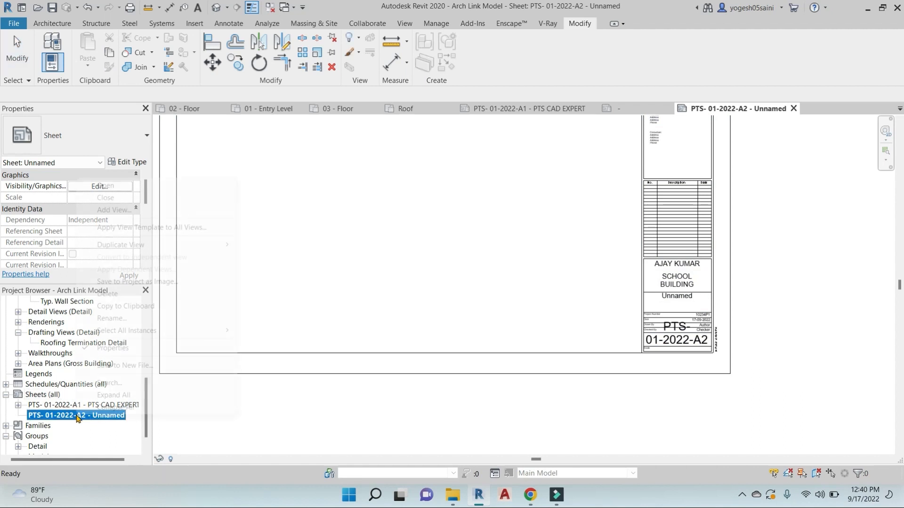
left_click(150, 295)
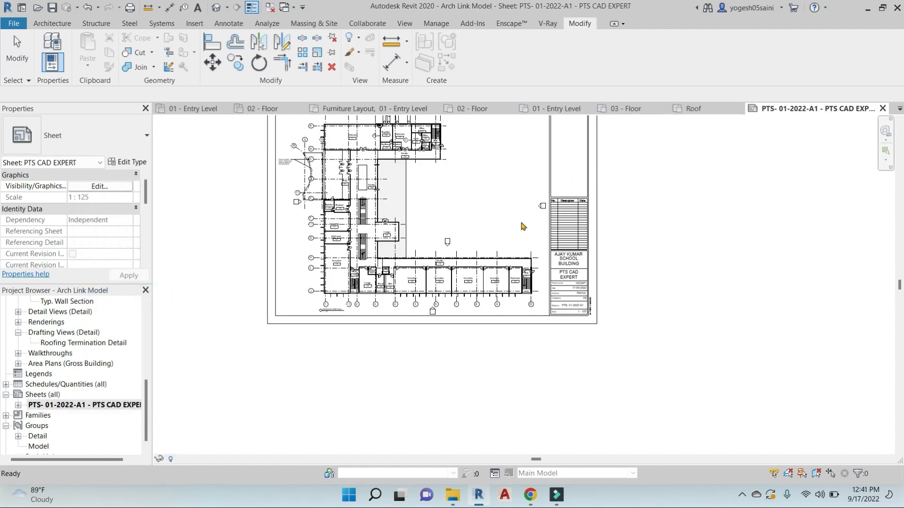
Create new sheet PTS-01-2022-A3 using the PTS-1SHEET title block
right_click(38, 395)
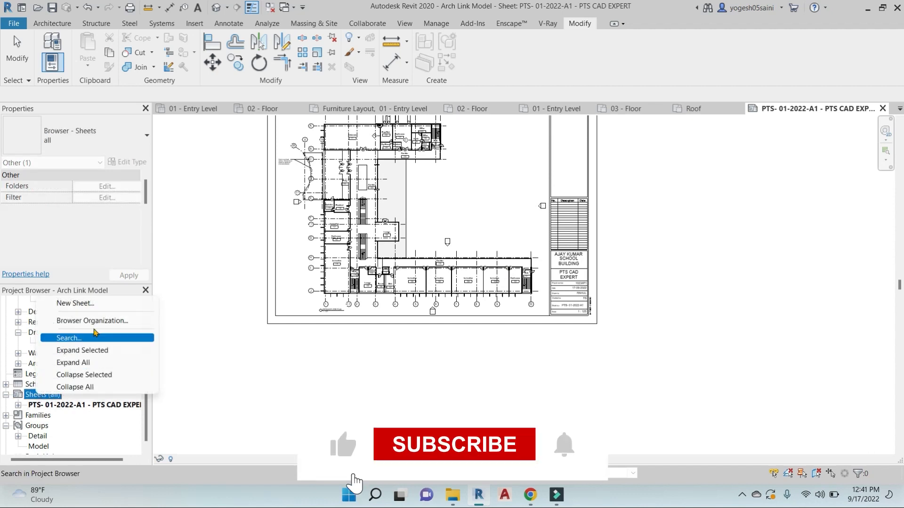
left_click(102, 309)
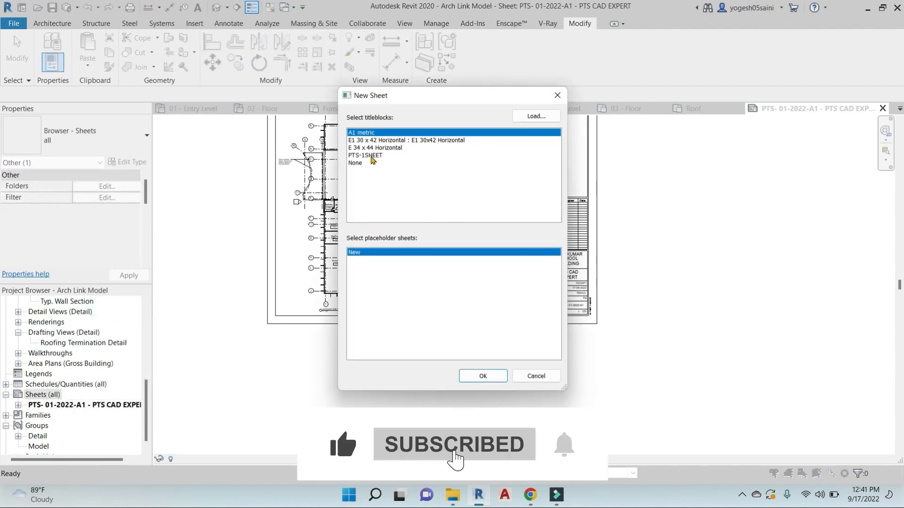
left_click(380, 156)
left_click(484, 376)
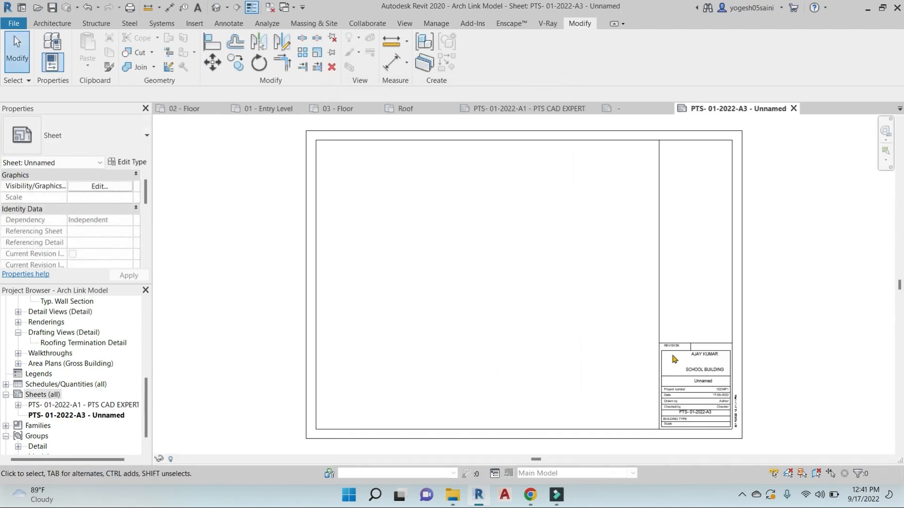
scroll(673, 357, "up", 5)
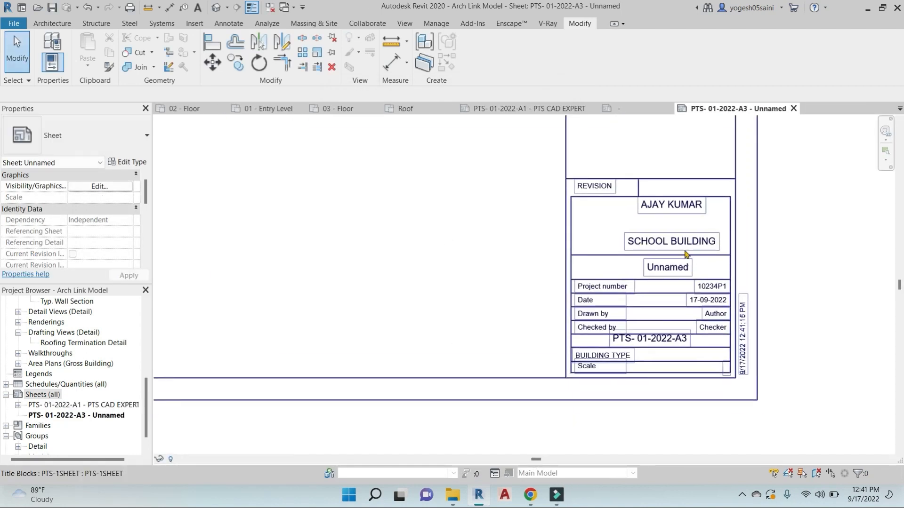
middle_click_drag(700, 303, 713, 285)
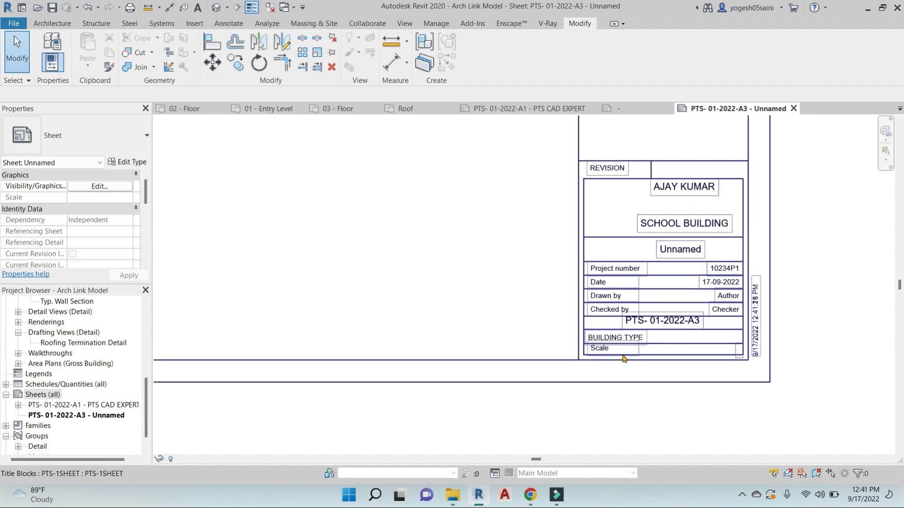
scroll(654, 348, "down", 6)
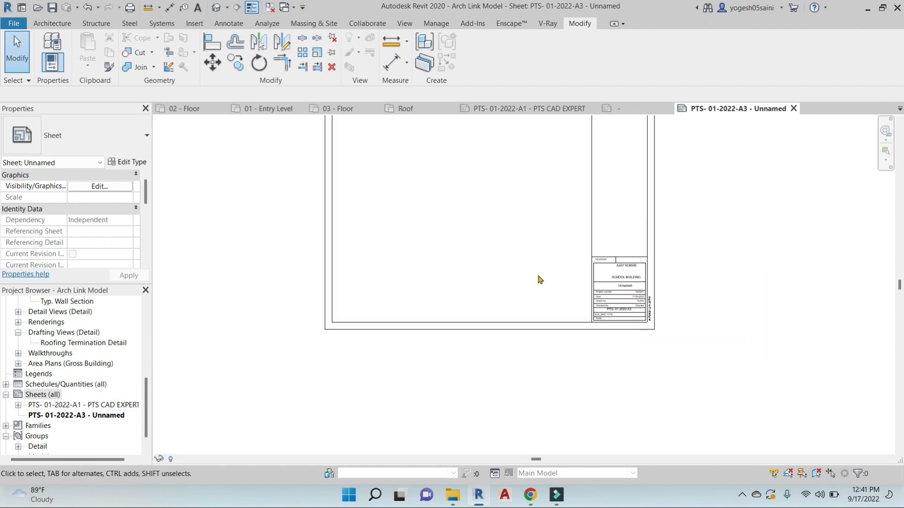
middle_click_drag(539, 278, 548, 316)
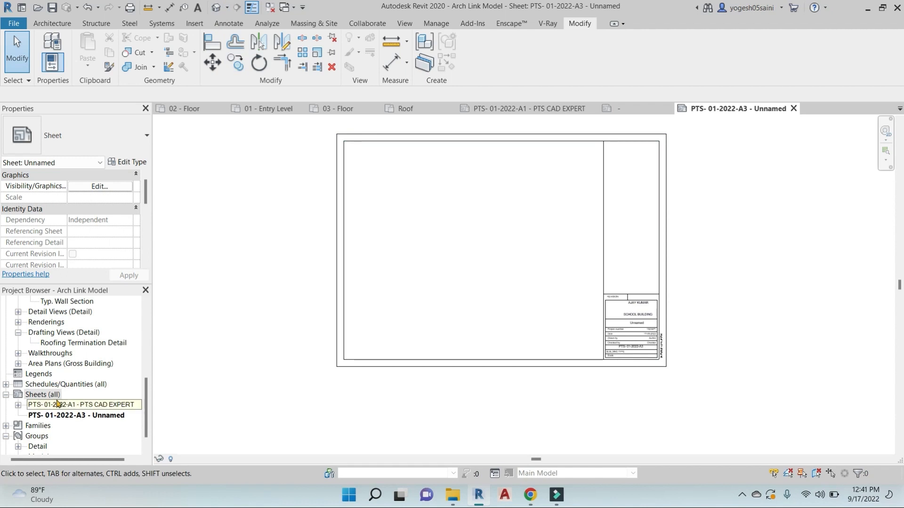
Open the 01 - Entry Level floor plan from the Project Browser
scroll(66, 403, "up", 5)
scroll(89, 357, "down", 4)
scroll(107, 346, "down", 1)
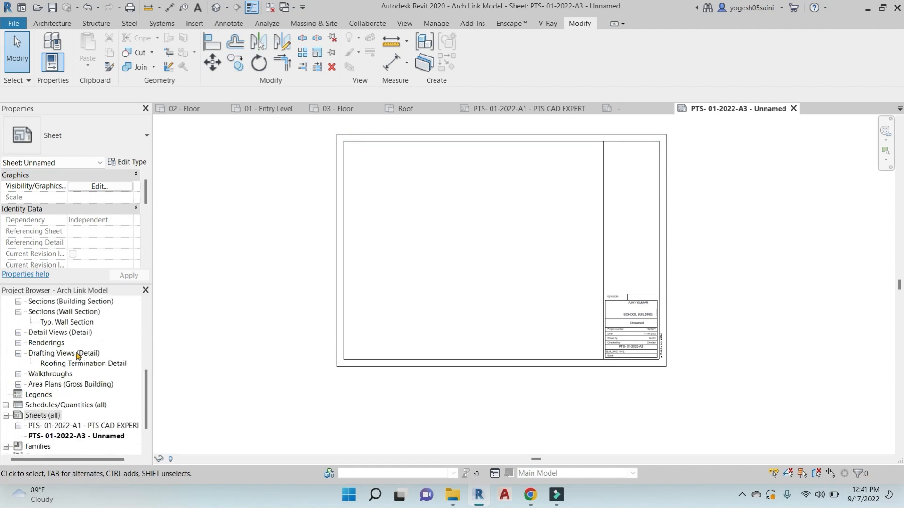
scroll(70, 351, "up", 5)
double_click(63, 322)
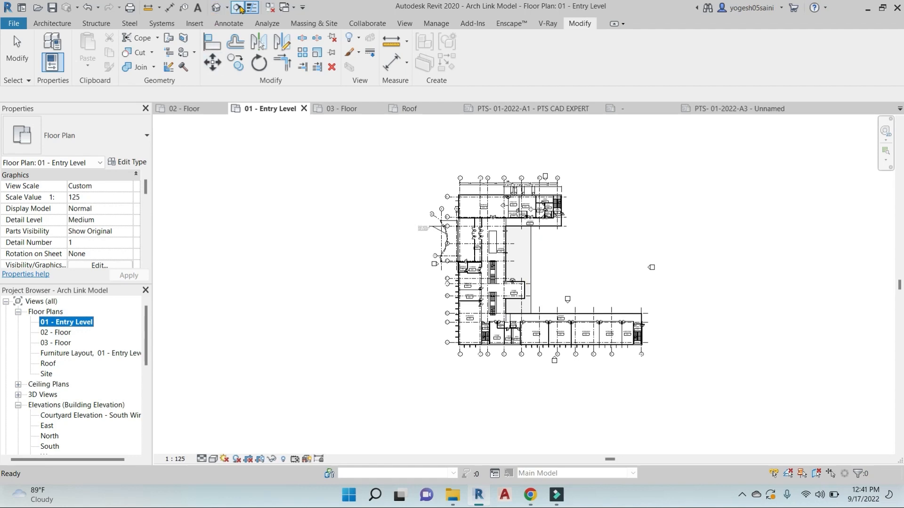
Draw a vertical section line from the top of the plan to below the building
left_click(239, 7)
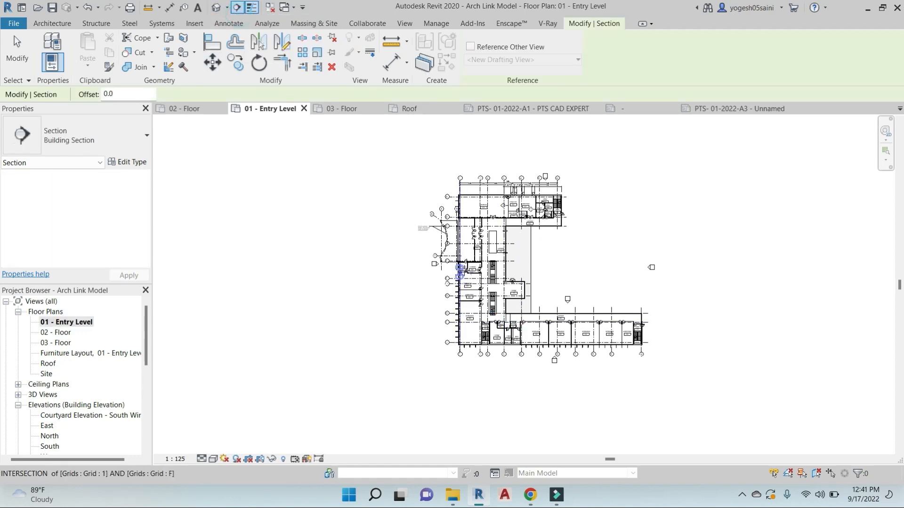
scroll(461, 270, "up", 4)
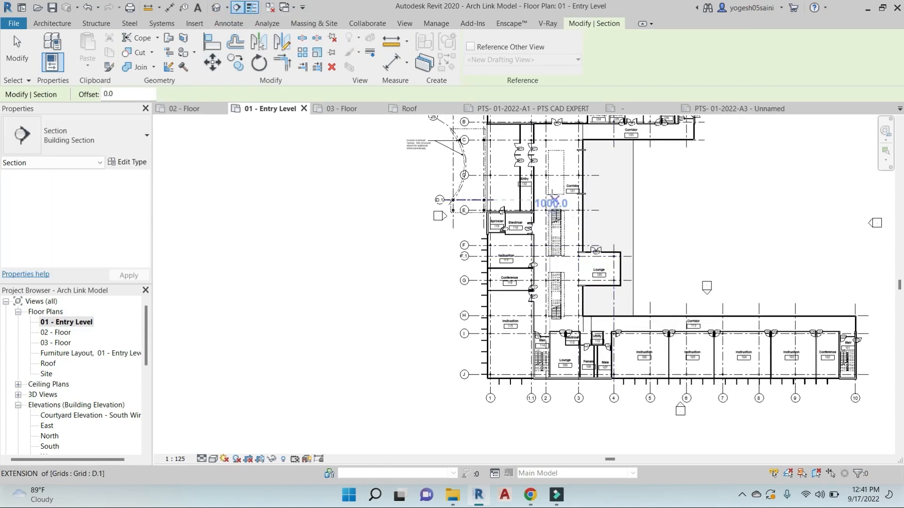
scroll(554, 202, "up", 1)
scroll(538, 299, "up", 3)
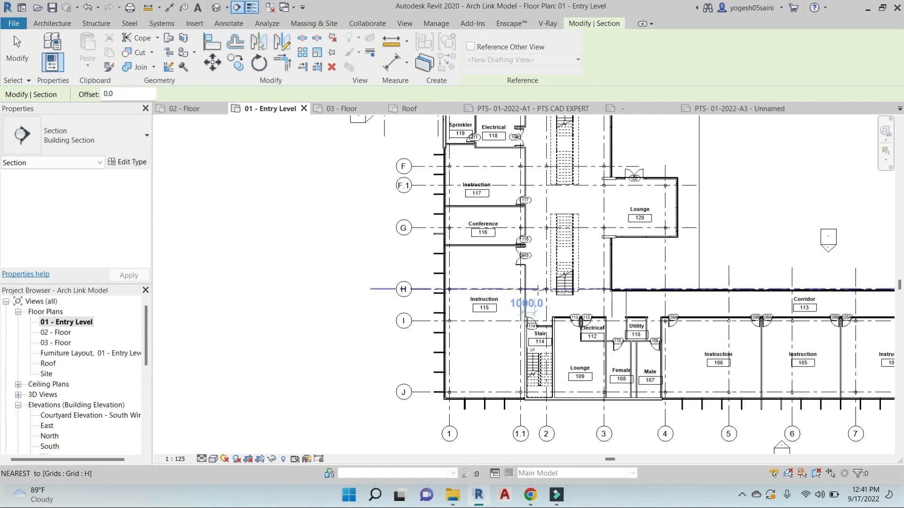
scroll(541, 245, "down", 6)
left_click(550, 191)
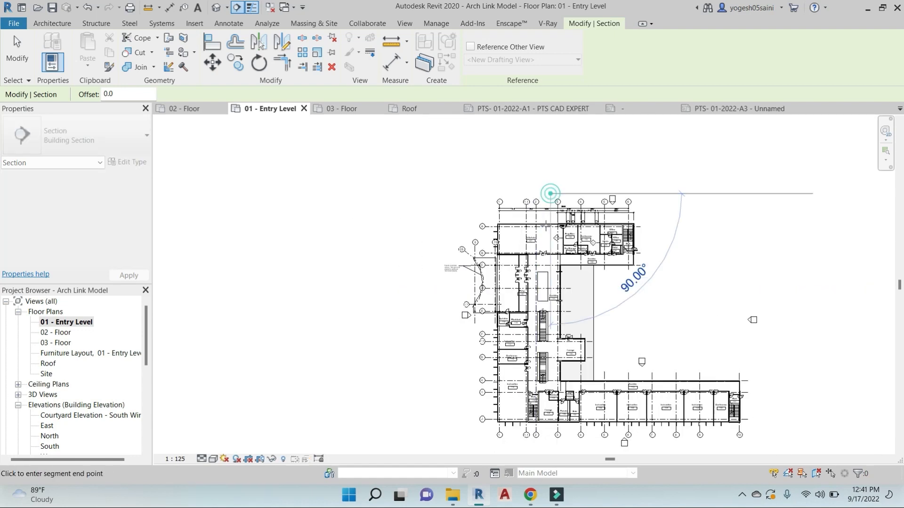
left_click(551, 450)
key("Escape")
Flip the section to look left and open the Section 5 view
left_click(549, 258)
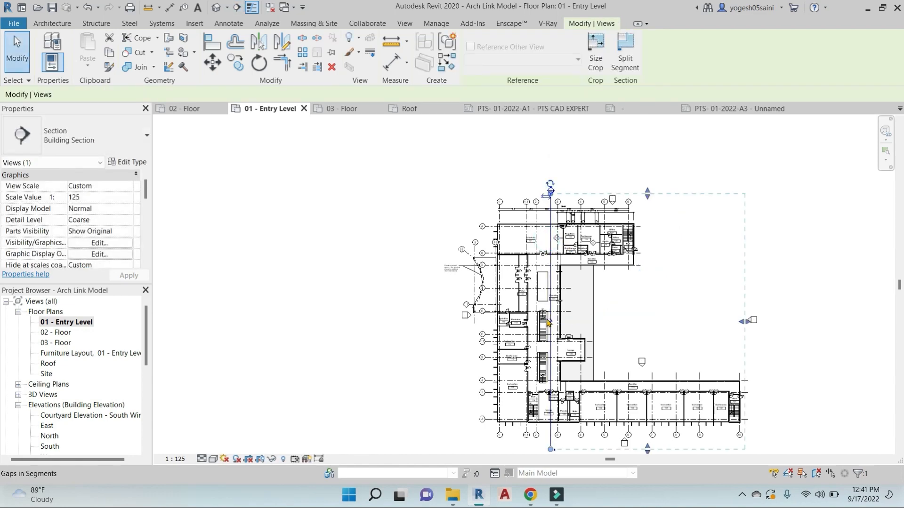
left_click(546, 195)
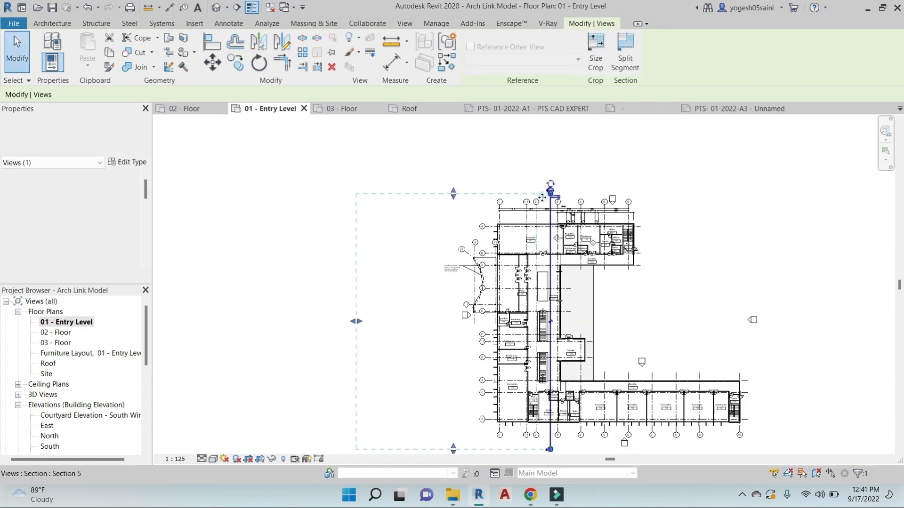
key("Escape")
double_click(550, 192)
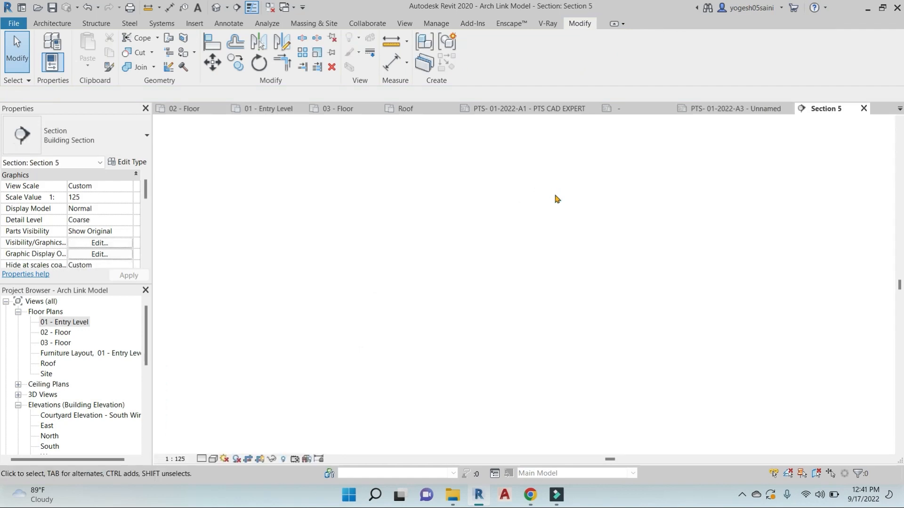
Select the Section 5 crop region and hide it from the view control bar
scroll(807, 317, "up", 2)
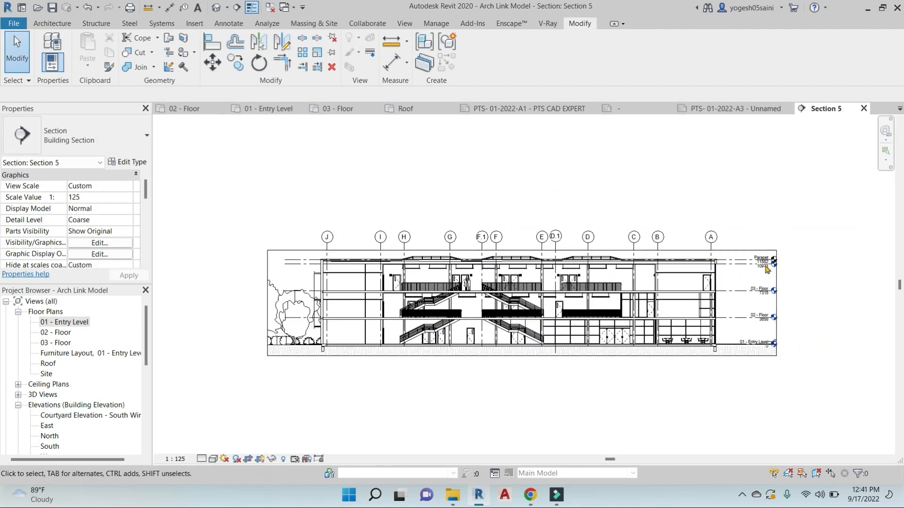
scroll(750, 273, "up", 2)
scroll(750, 273, "up", 2)
left_click(766, 277)
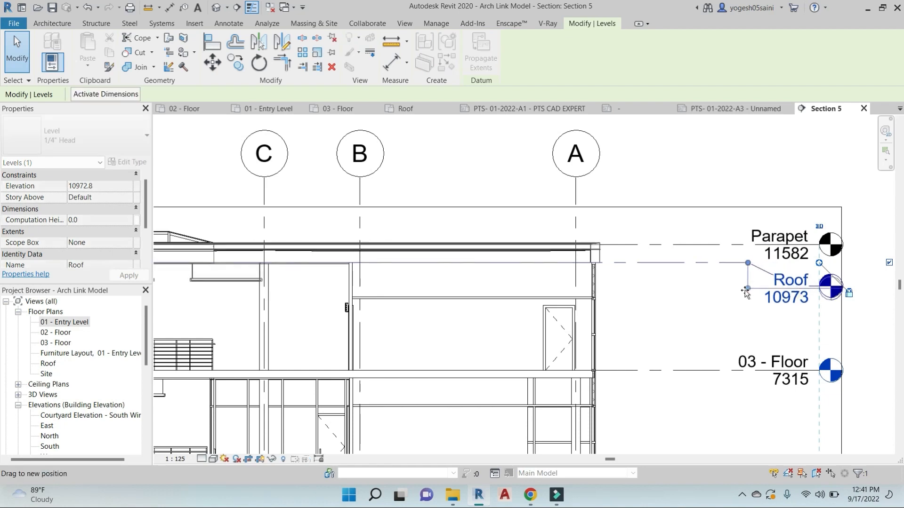
scroll(749, 304, "down", 2)
scroll(797, 339, "down", 3)
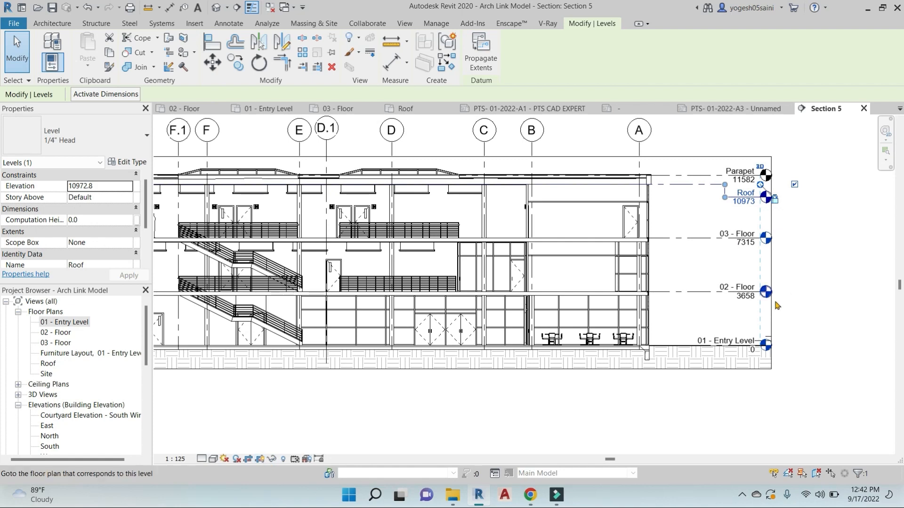
left_click(772, 305)
scroll(772, 304, "down", 3)
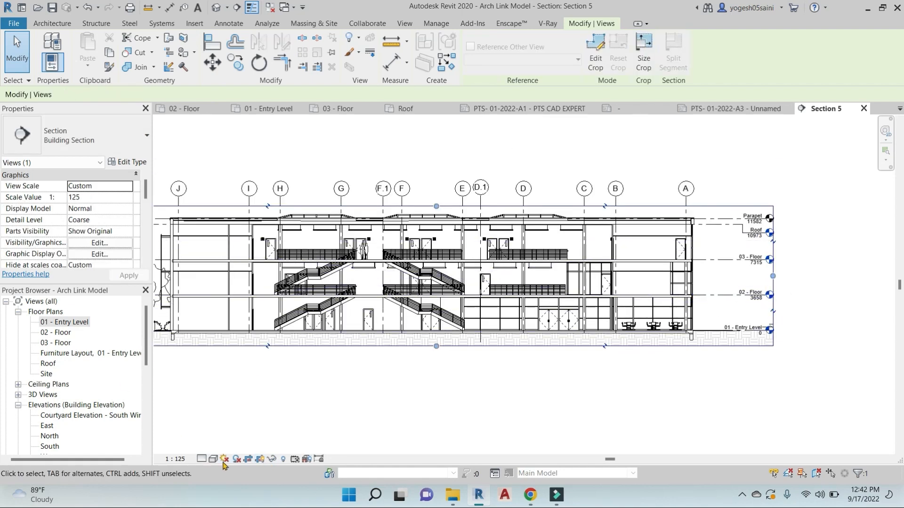
left_click(260, 463)
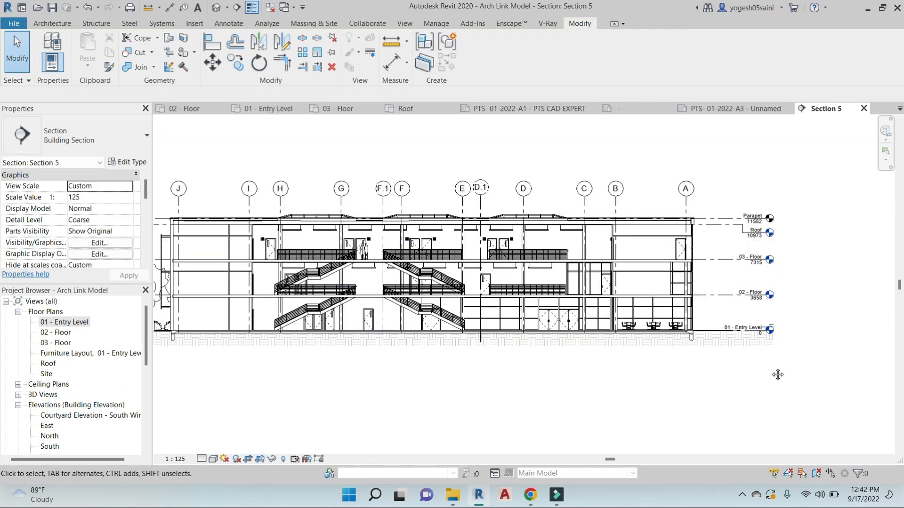
scroll(713, 315, "up", 4)
Dimension the levels with an aligned 3658/3658/3658/610 chain using DI
key("d")
key("i")
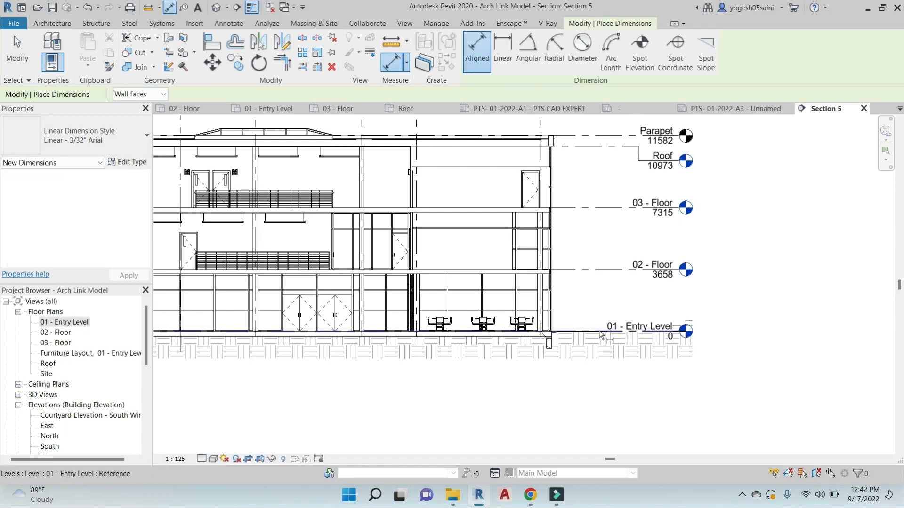
left_click(600, 332)
left_click(601, 270)
left_click(601, 207)
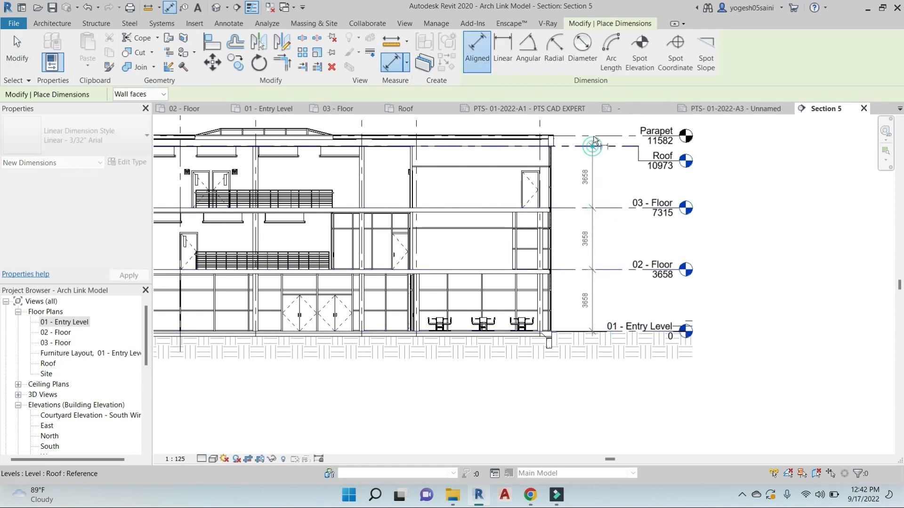
left_click(588, 146)
left_click(586, 136)
left_click(588, 164)
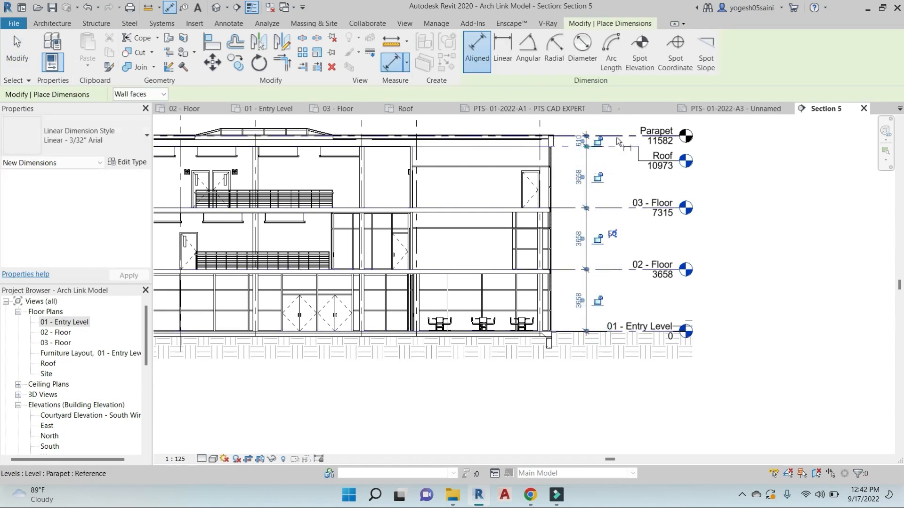
Add overall height dimensions of 11582 to the Parapet and 10973 to the Roof
left_click(615, 136)
left_click(607, 331)
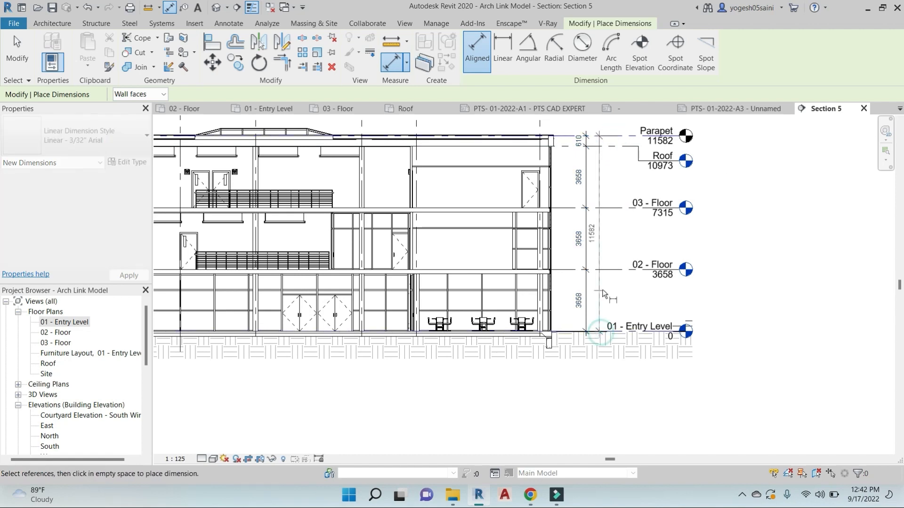
left_click(612, 146)
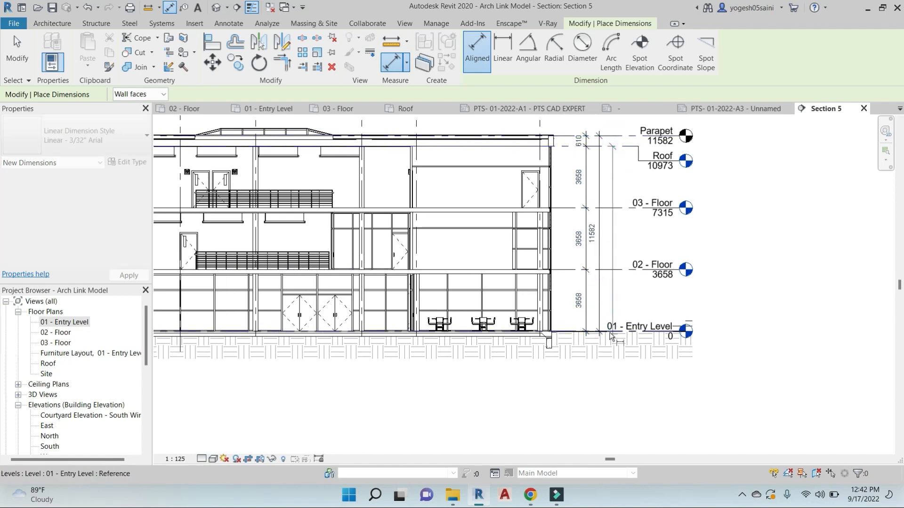
left_click(609, 332)
scroll(610, 284, "up", 3)
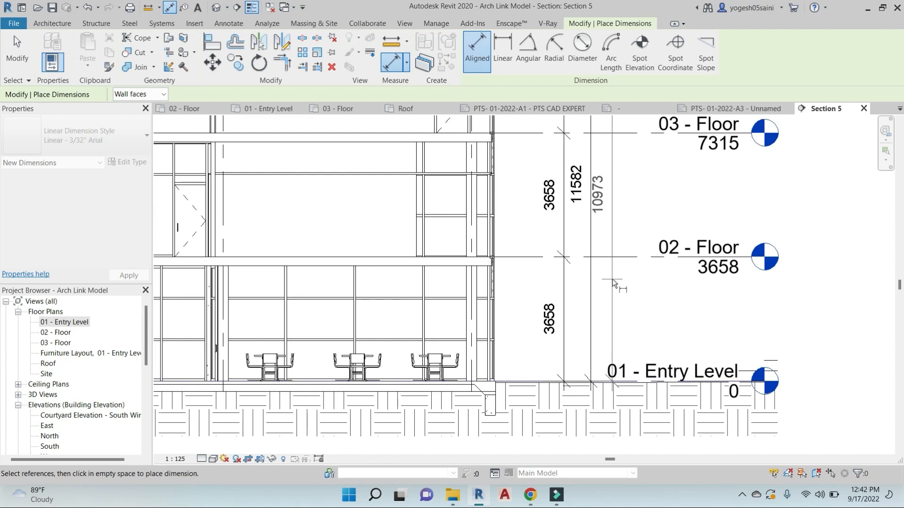
left_click(612, 279)
key("Escape")
key("Escape")
Set the Section 5 detail level to Fine
left_click(564, 287)
left_click(590, 277, "ctrl")
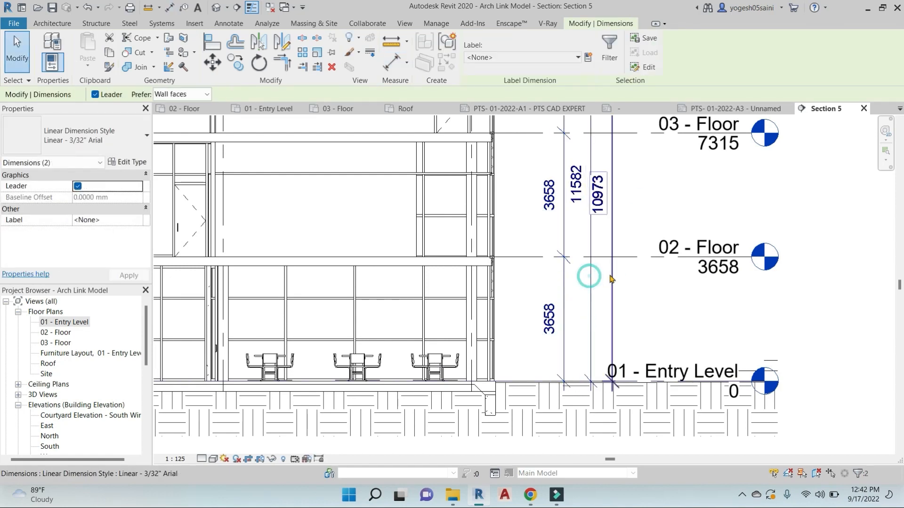
left_click(611, 274, "ctrl")
key("Escape")
scroll(619, 278, "down", 4)
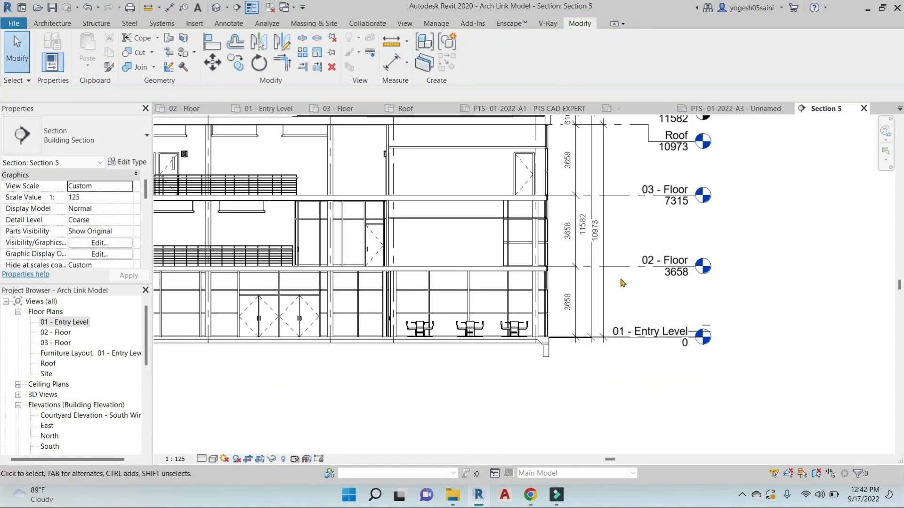
left_click(202, 459)
left_click(213, 447)
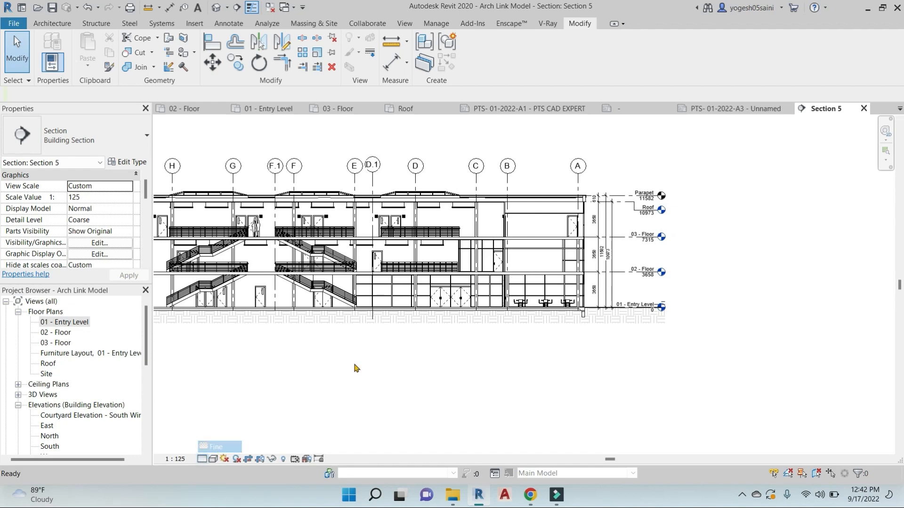
scroll(416, 270, "up", 5)
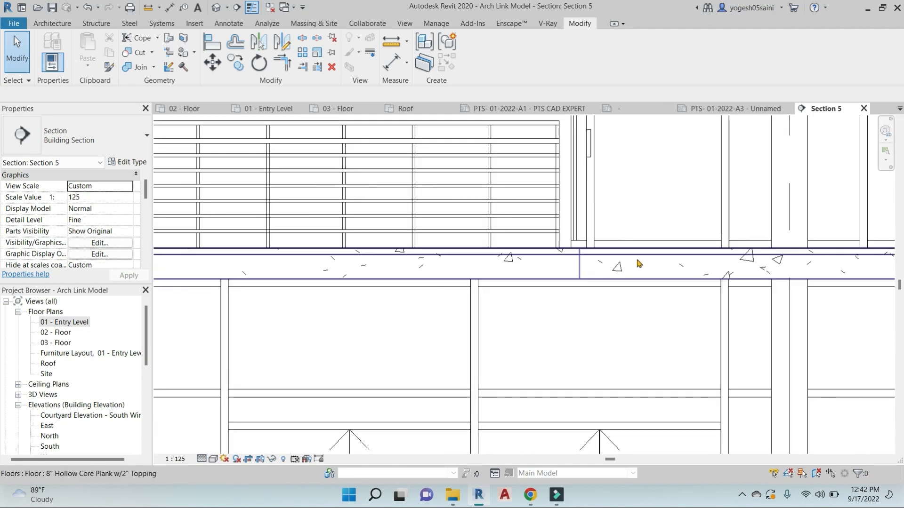
scroll(658, 266, "down", 5)
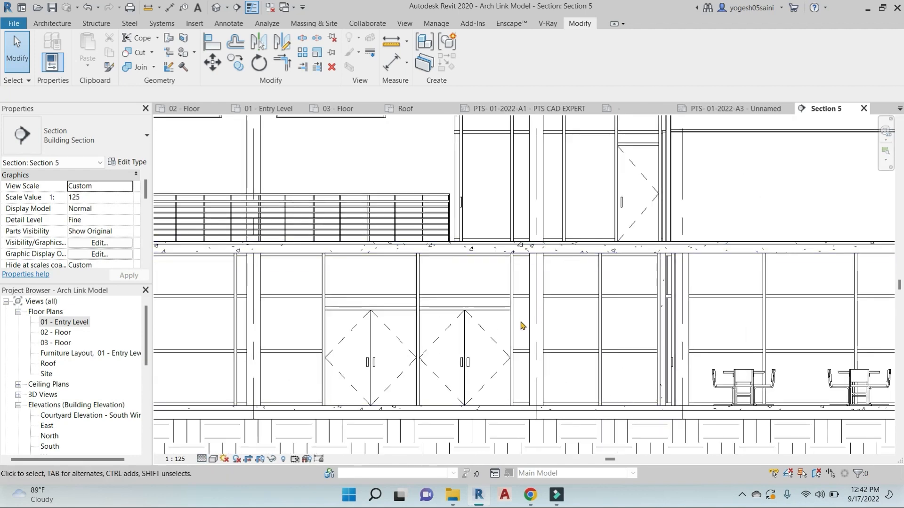
scroll(513, 351, "down", 5)
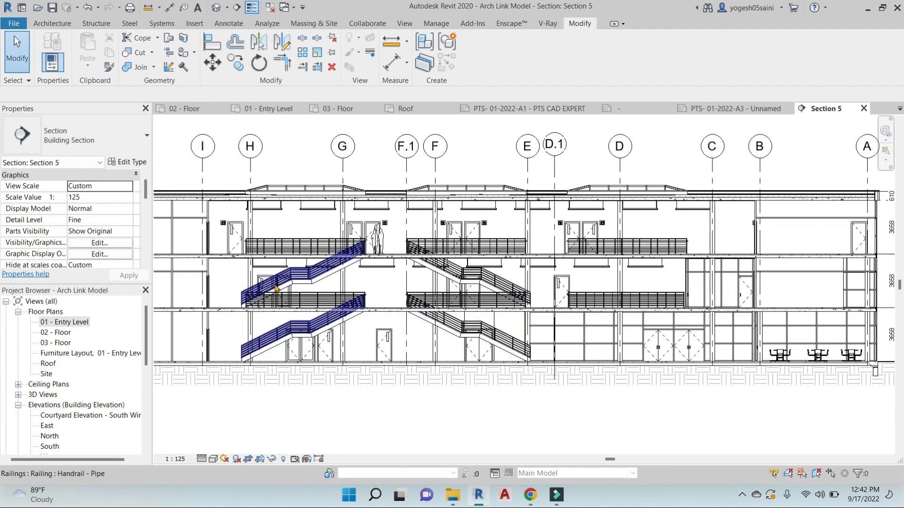
scroll(360, 278, "down", 3)
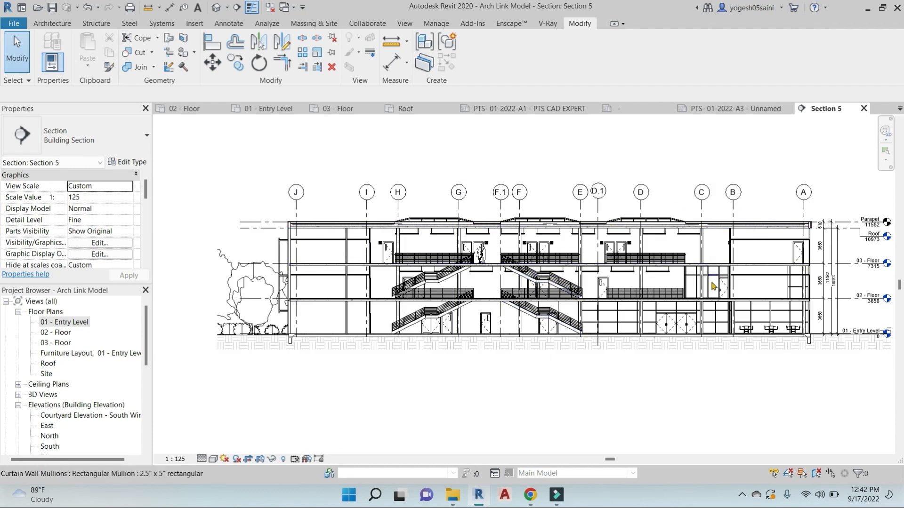
middle_click_drag(712, 286, 650, 273)
scroll(642, 424, "down", 1)
middle_click_drag(642, 424, 616, 362)
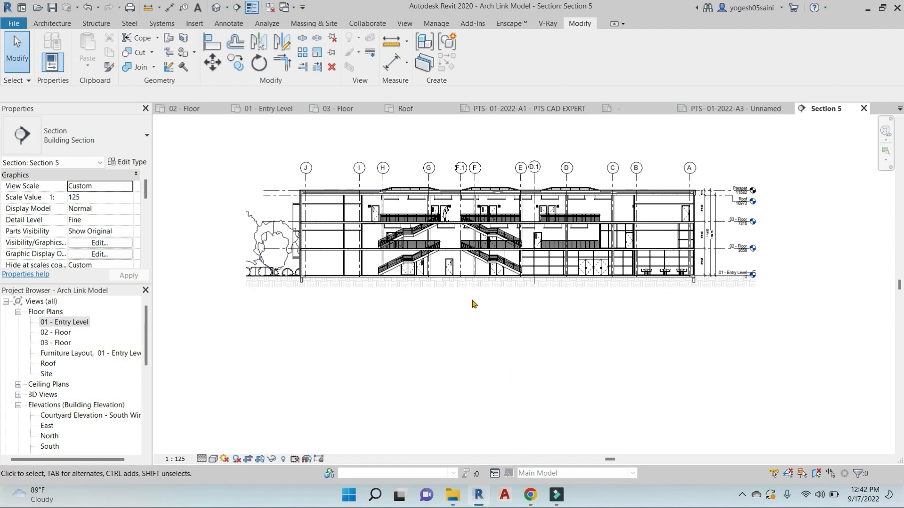
Rename the PTS CAD EXPERT A1 sheet to FLOOR PLAN
left_click(171, 459)
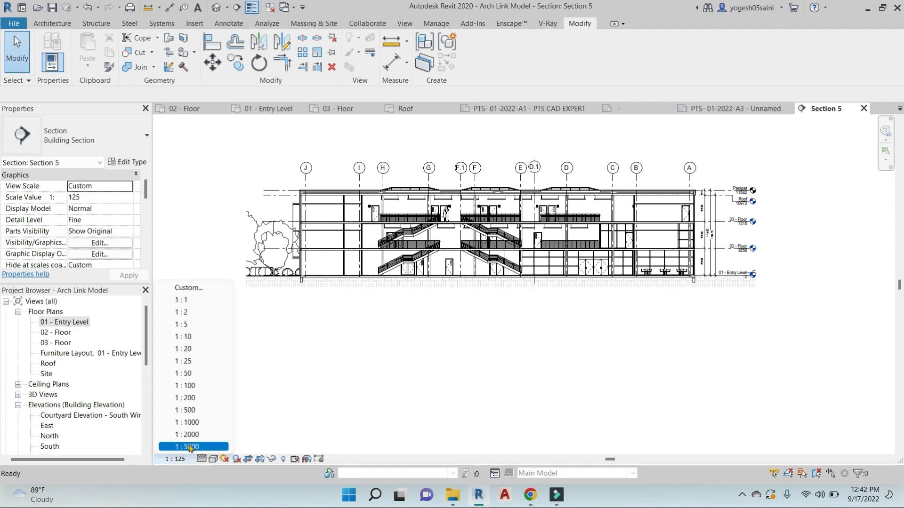
left_click(367, 364)
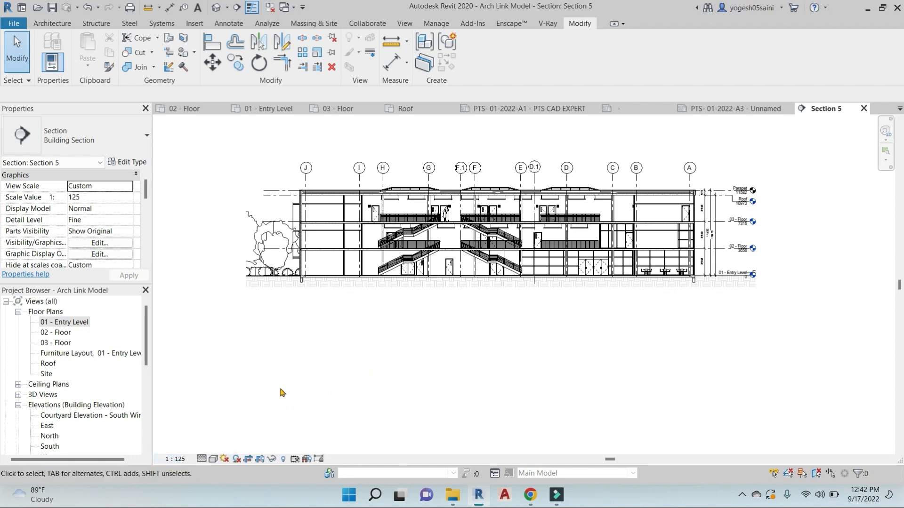
scroll(290, 379, "down", 2)
scroll(66, 401, "down", 5)
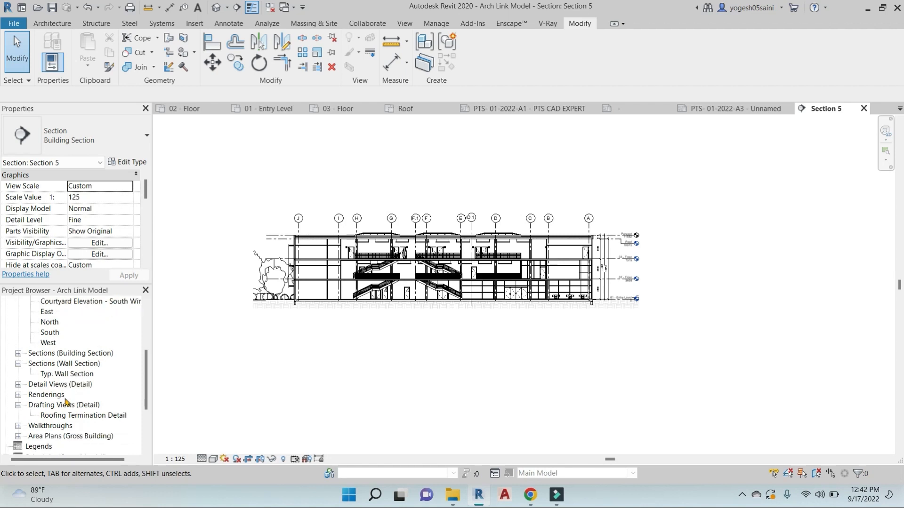
scroll(68, 443, "down", 2)
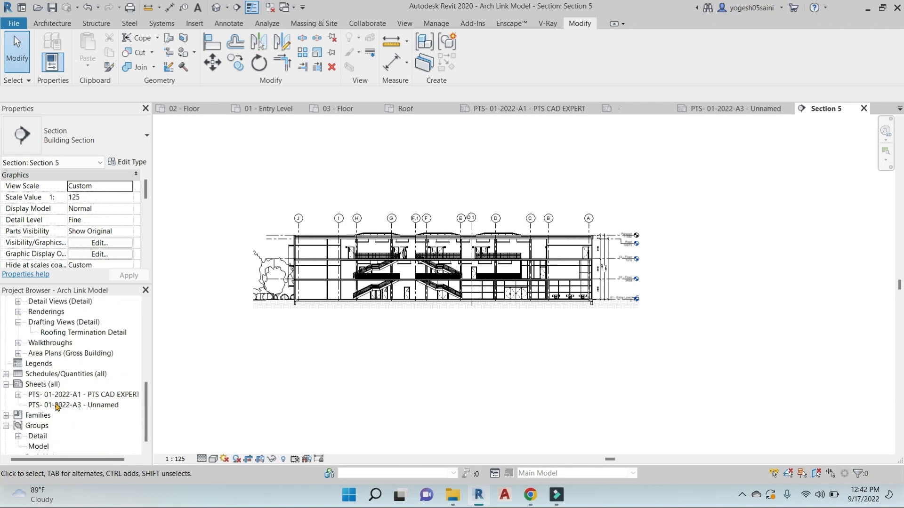
left_click(58, 406)
left_click(82, 395)
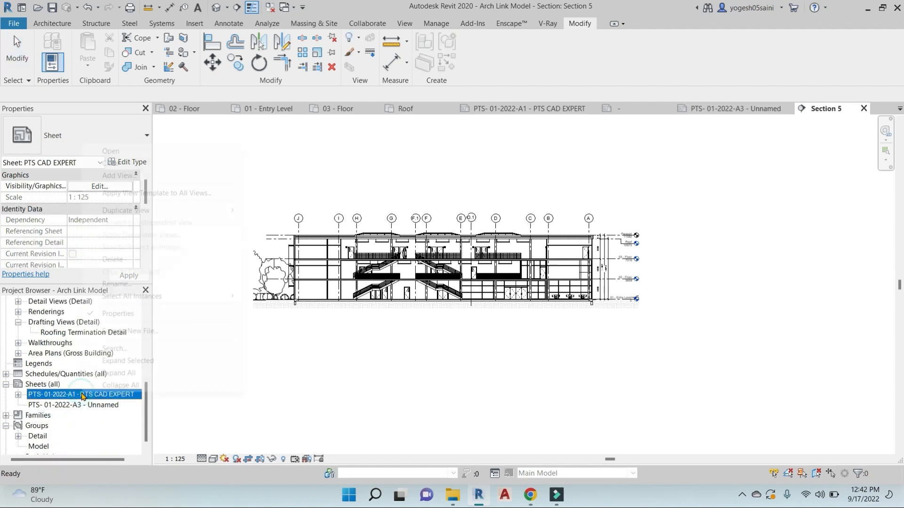
right_click(82, 396)
left_click(118, 285)
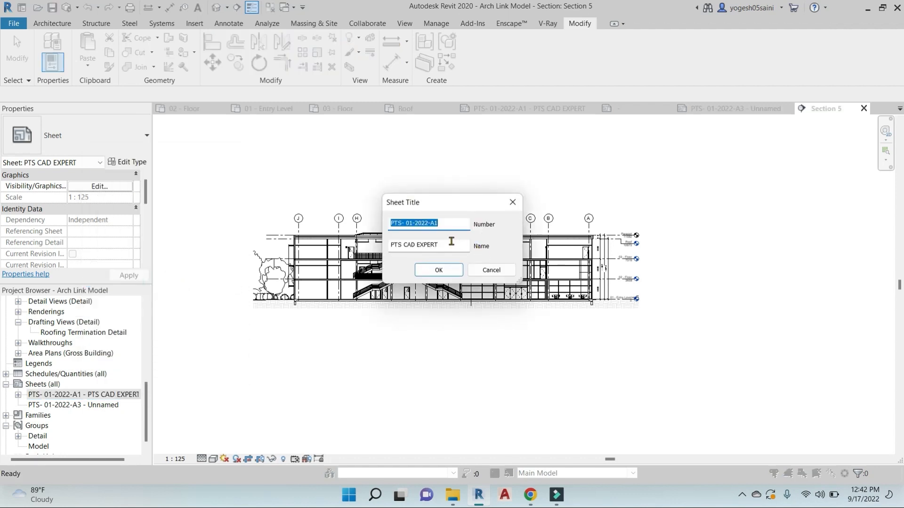
left_click_drag(451, 244, 371, 243)
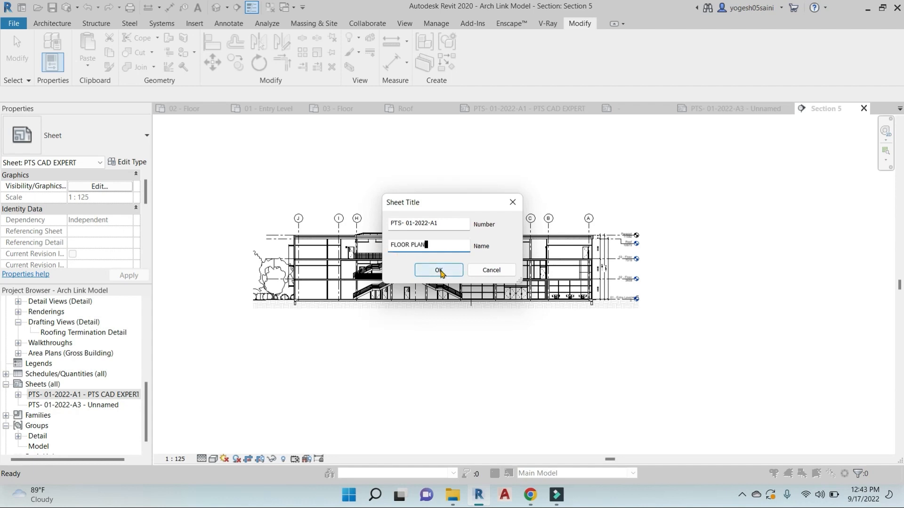
left_click(439, 271)
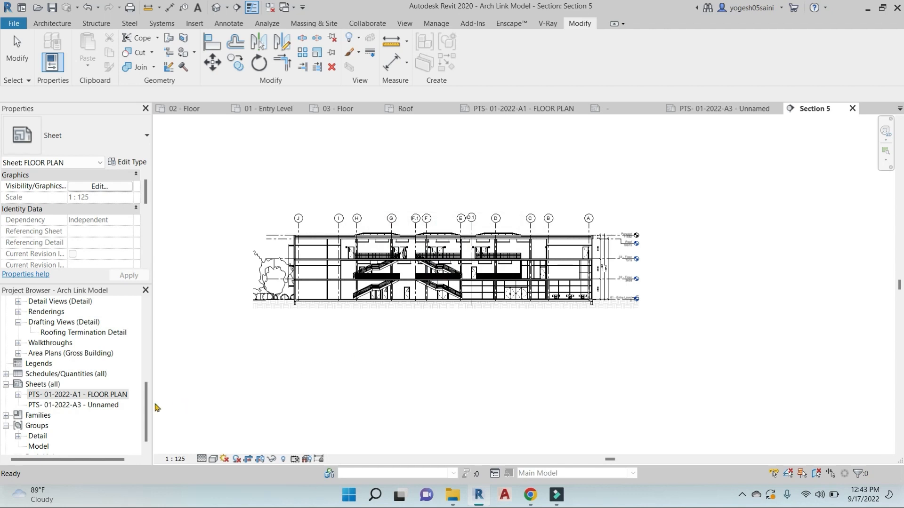
Rename the Unnamed A3 sheet to SECTION
left_click(88, 405)
right_click(88, 405)
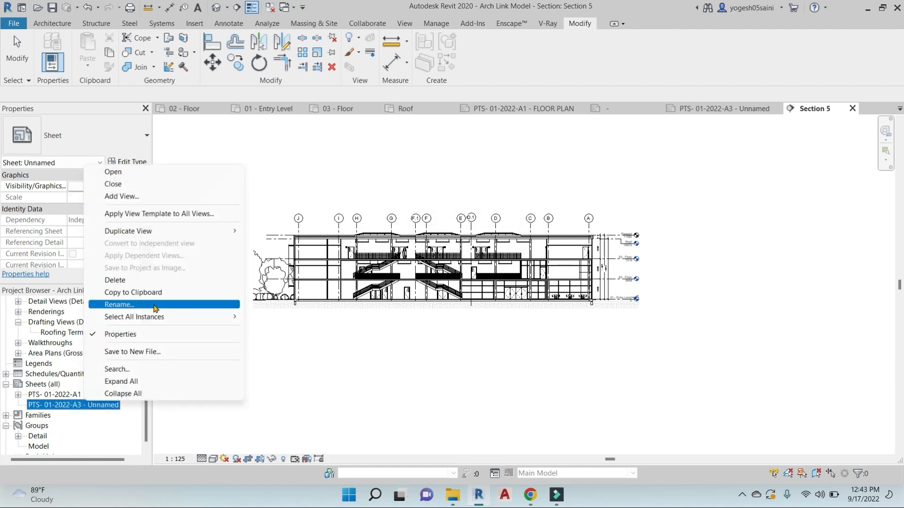
left_click(152, 306)
double_click(427, 246)
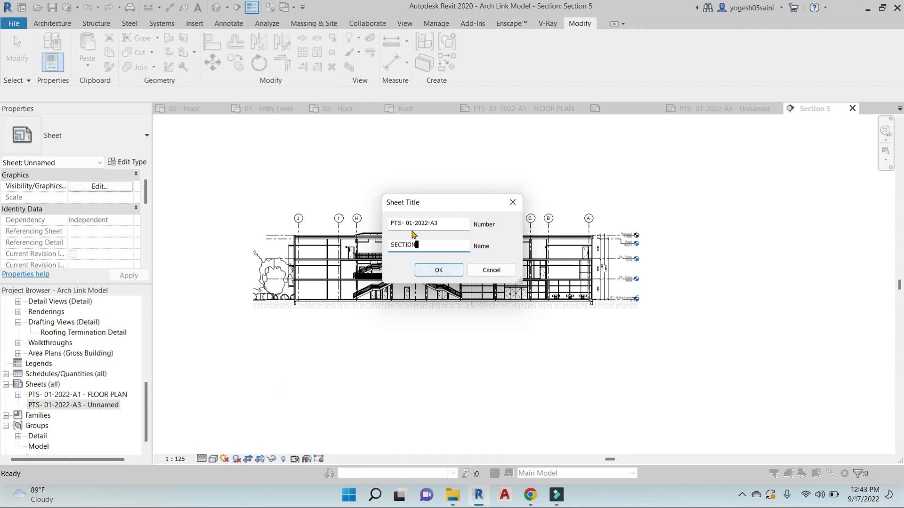
type("SECTION")
left_click(445, 271)
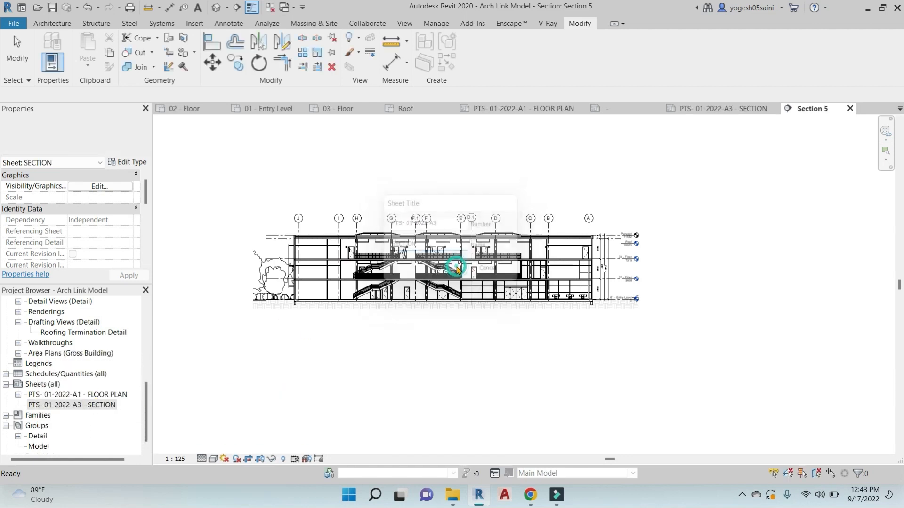
Open the SECTION sheet without saving, then return to Section 5 with Building Sections expanded
double_click(59, 405)
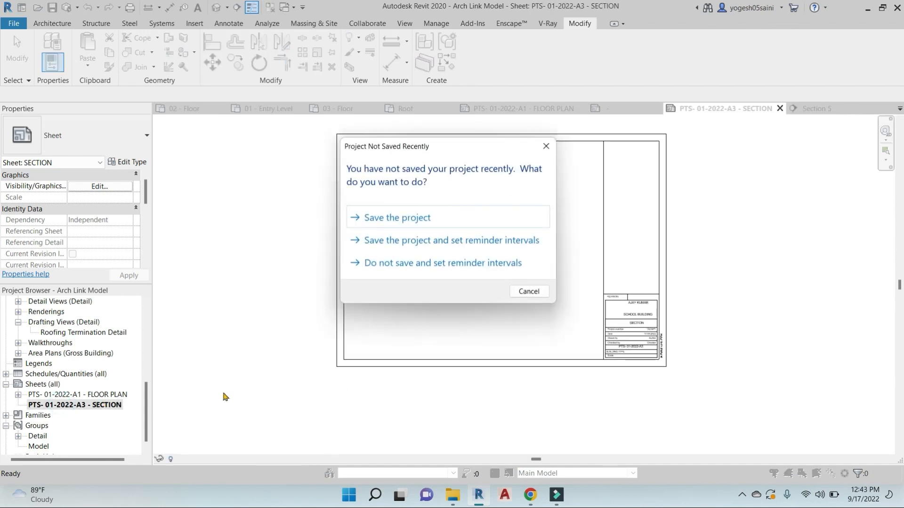
left_click(529, 291)
scroll(66, 344, "up", 2)
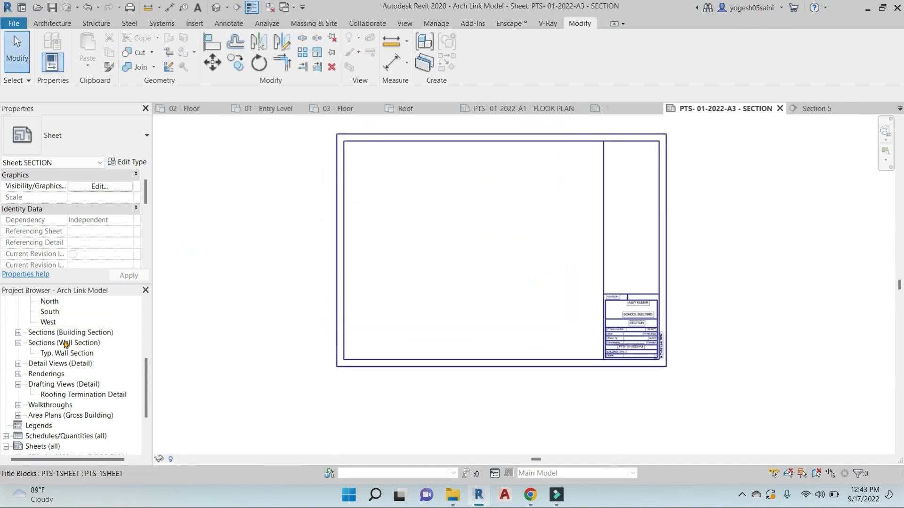
left_click(19, 333)
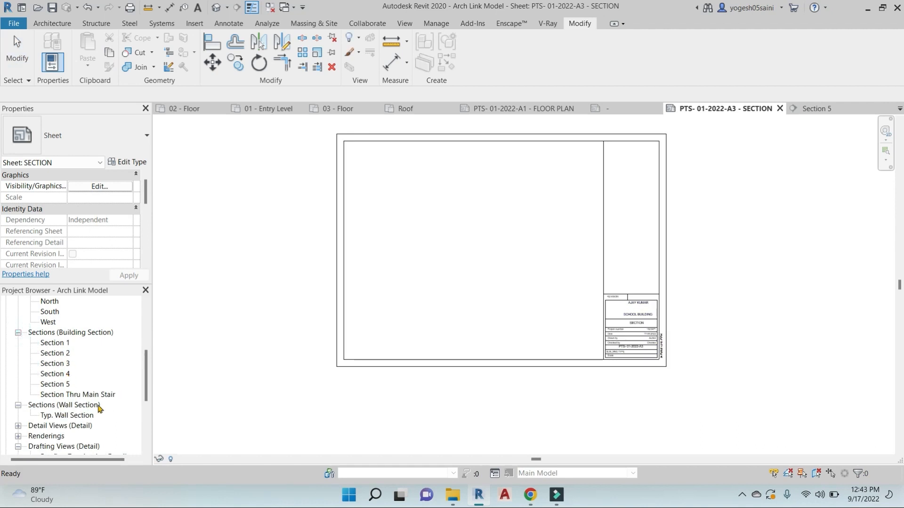
left_click(808, 110)
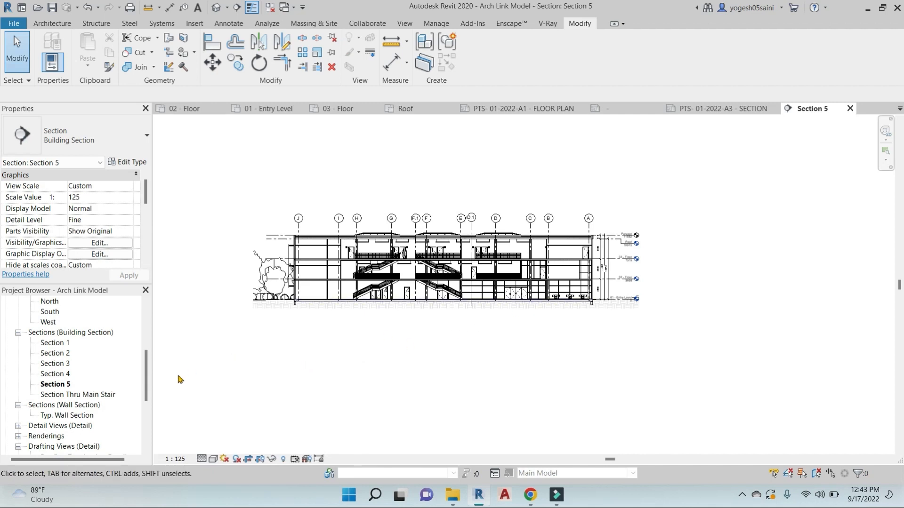
Rename the Section 5 view to SECTION-D'-D
right_click(67, 386)
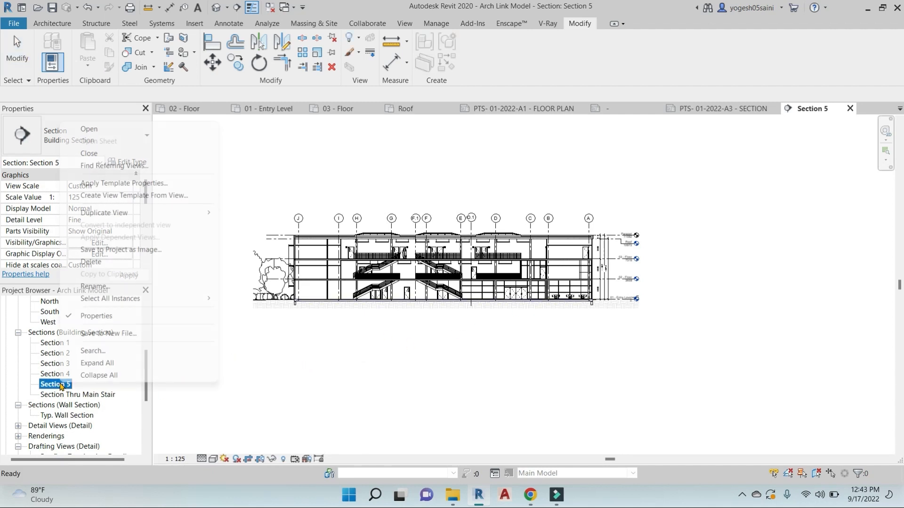
left_click(134, 288)
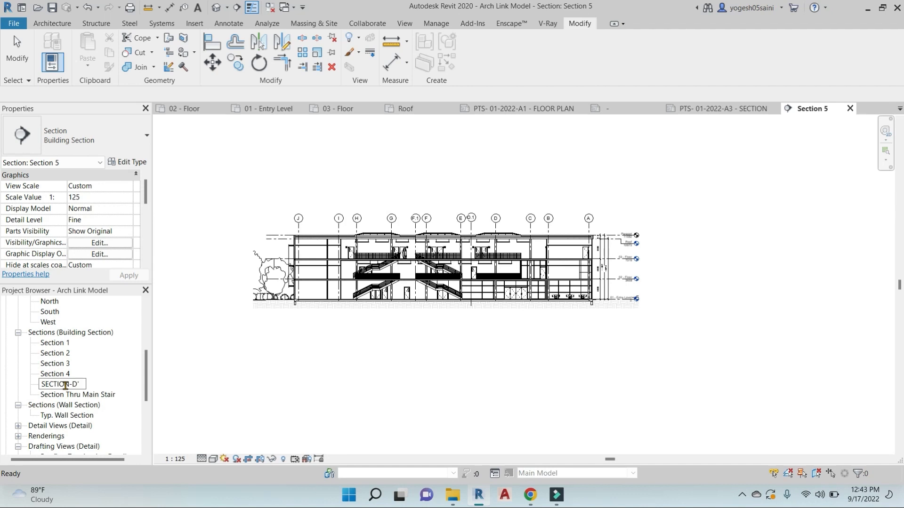
left_click(283, 376)
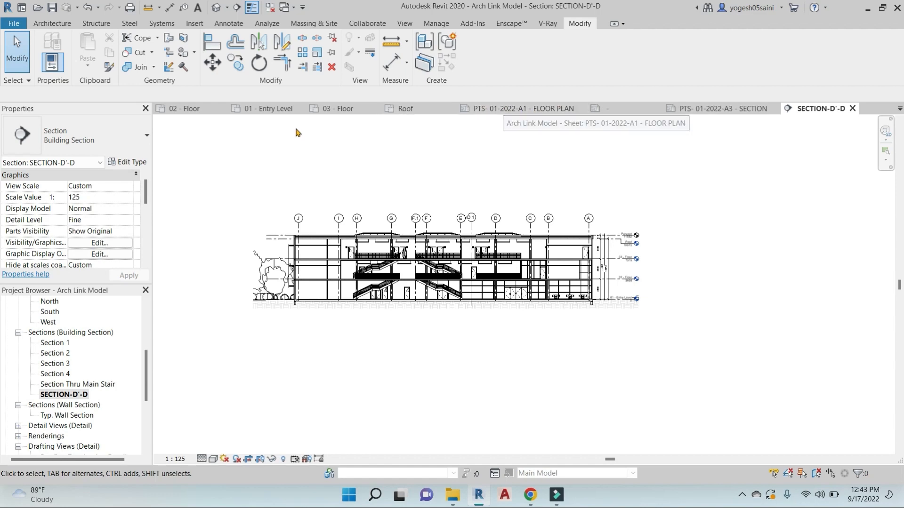
Glance at the 01 - Entry Level plan, then open the empty SECTION sheet
left_click(283, 113)
scroll(550, 225, "up", 5)
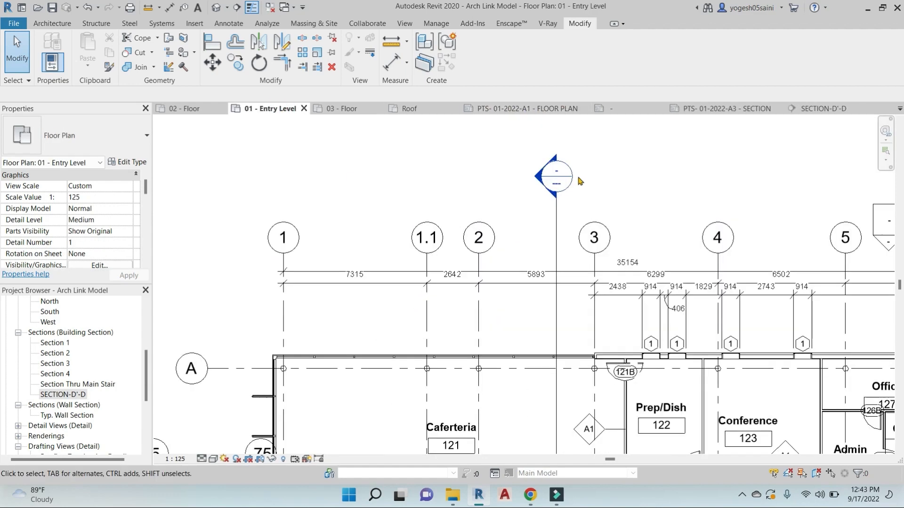
scroll(550, 225, "down", 6)
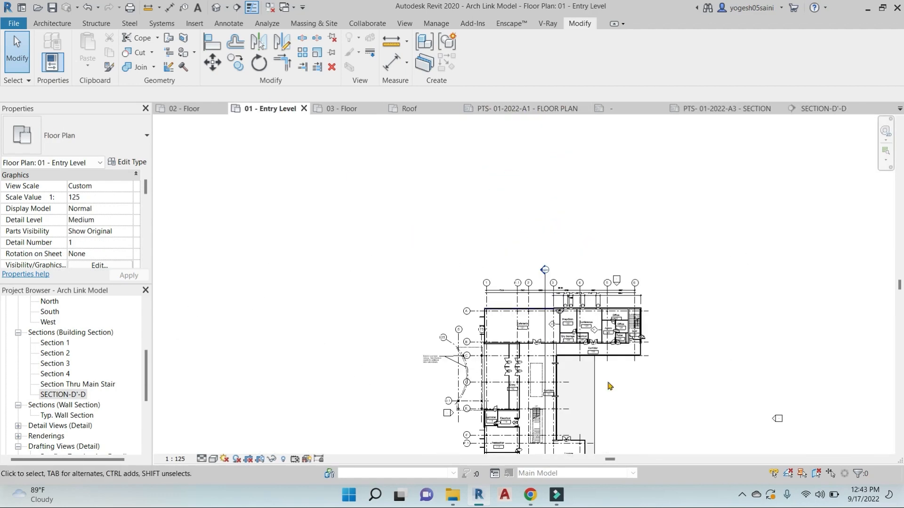
scroll(283, 372, "down", 2)
middle_click_drag(283, 372, 365, 264)
scroll(57, 419, "down", 4)
scroll(57, 419, "down", 1)
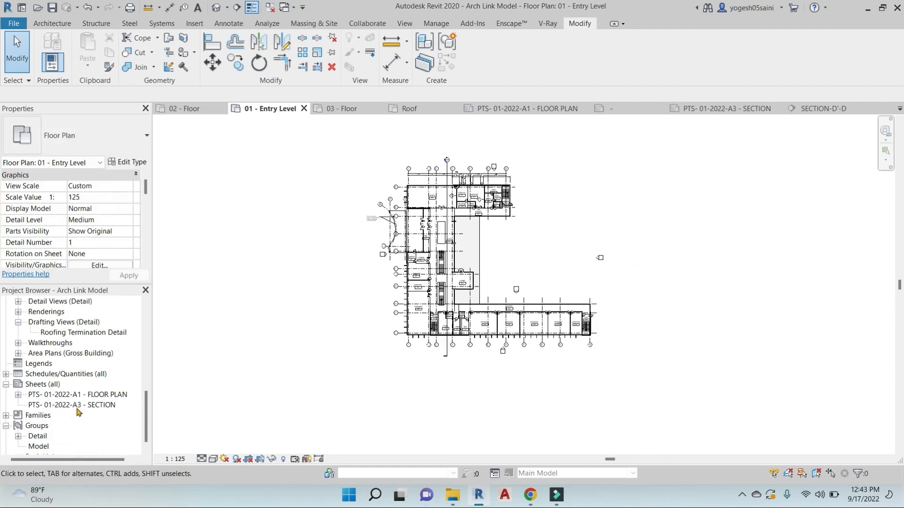
double_click(80, 411)
scroll(60, 353, "up", 2)
scroll(61, 353, "up", 1)
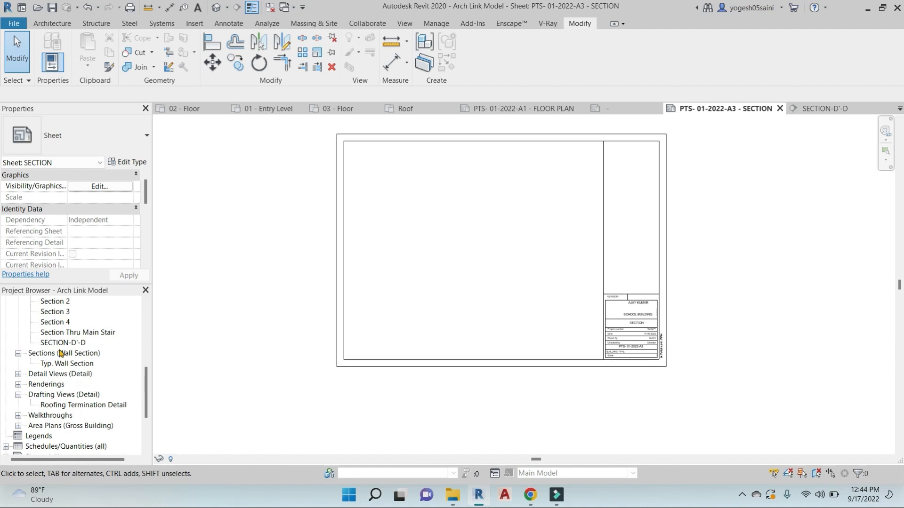
Place SECTION-D'-D as a viewport near the top of the SECTION sheet and select its title block
left_click_drag(61, 342, 461, 256)
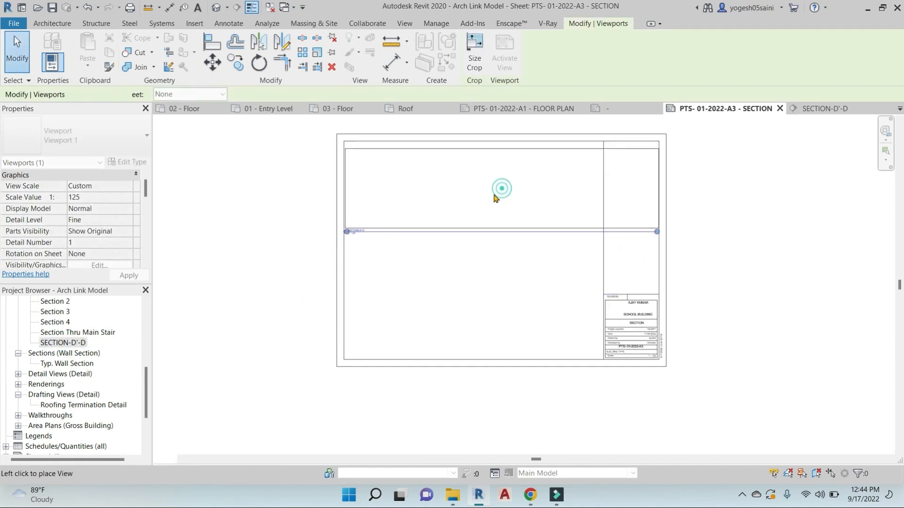
left_click(494, 192)
middle_click_drag(512, 269, 527, 311)
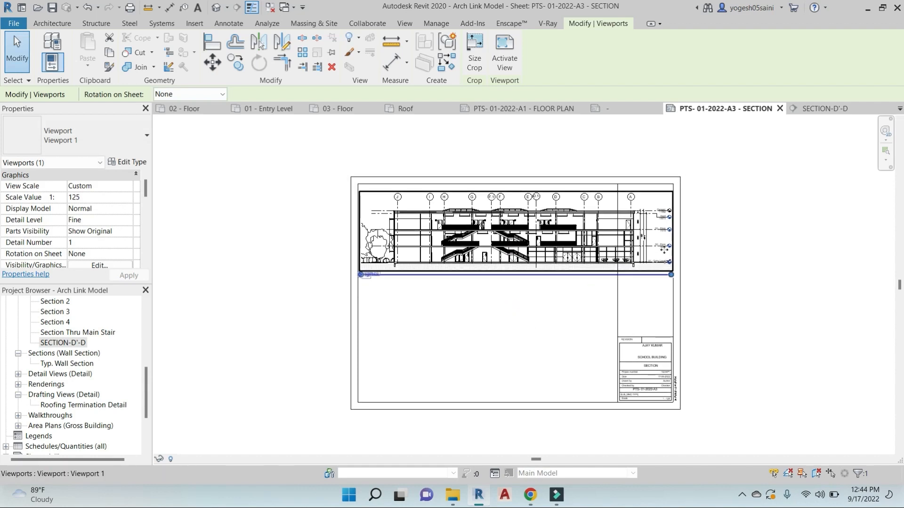
scroll(603, 309, "up", 2)
left_click(603, 310)
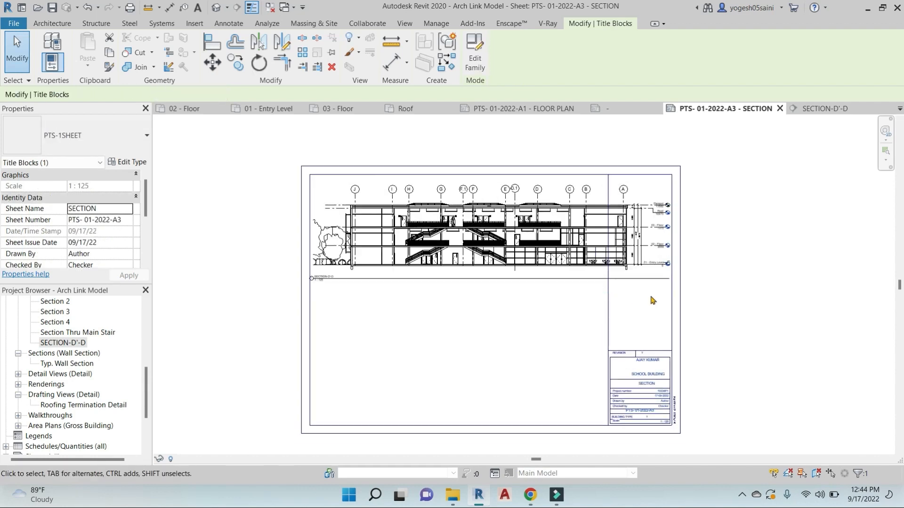
scroll(648, 293, "down", 2)
left_click(645, 294)
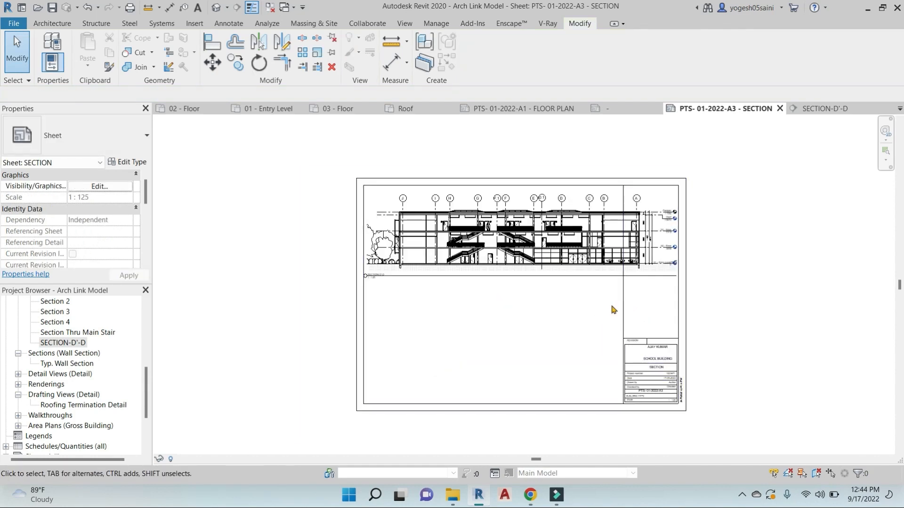
left_click(623, 315)
middle_click_drag(623, 316, 604, 306)
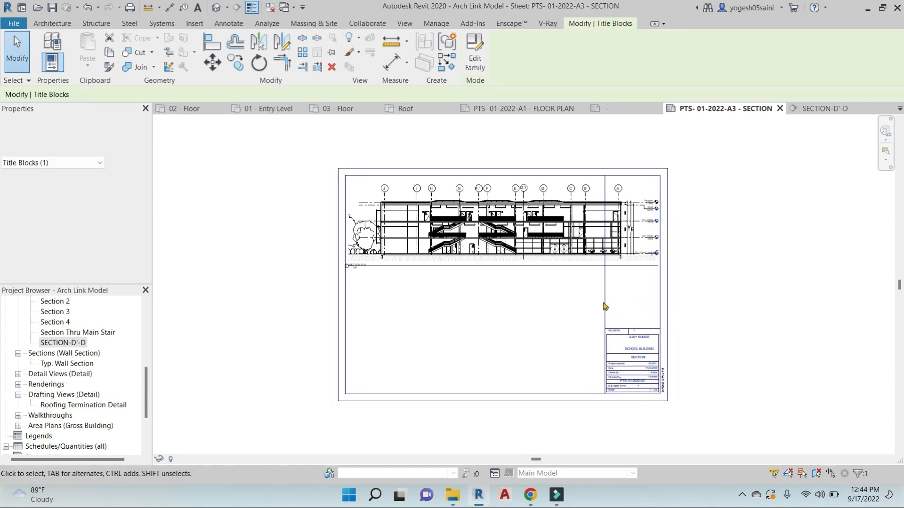
In the title block family, shorten the vertical title-strip divider and extend the short strip line upward
left_click(476, 52)
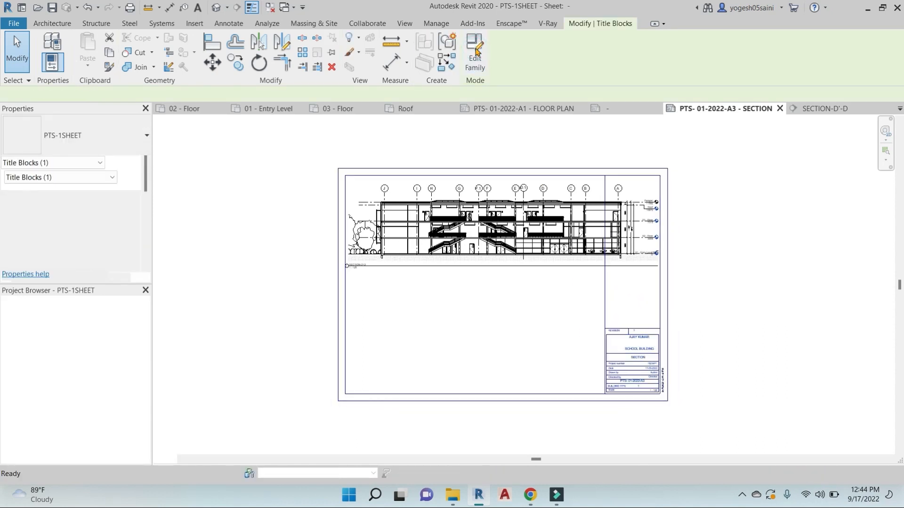
left_click(607, 250)
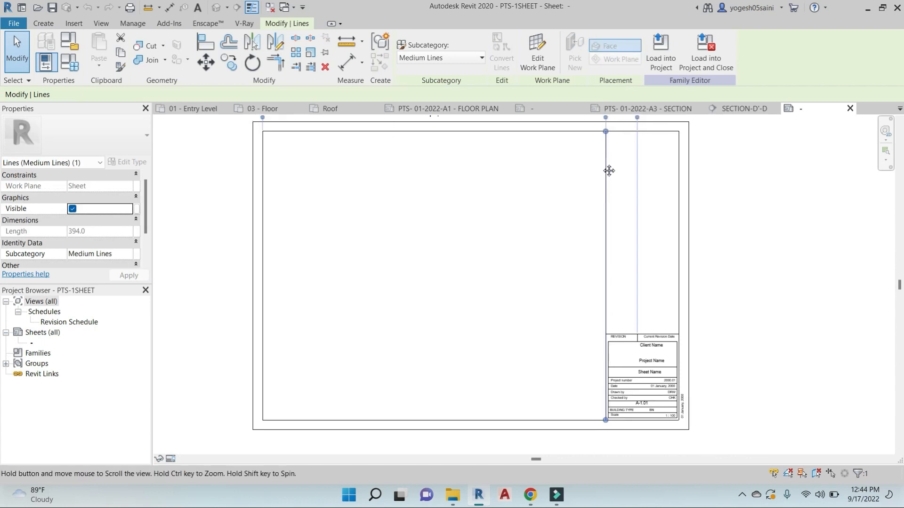
left_click_drag(606, 131, 607, 335)
left_click(638, 290)
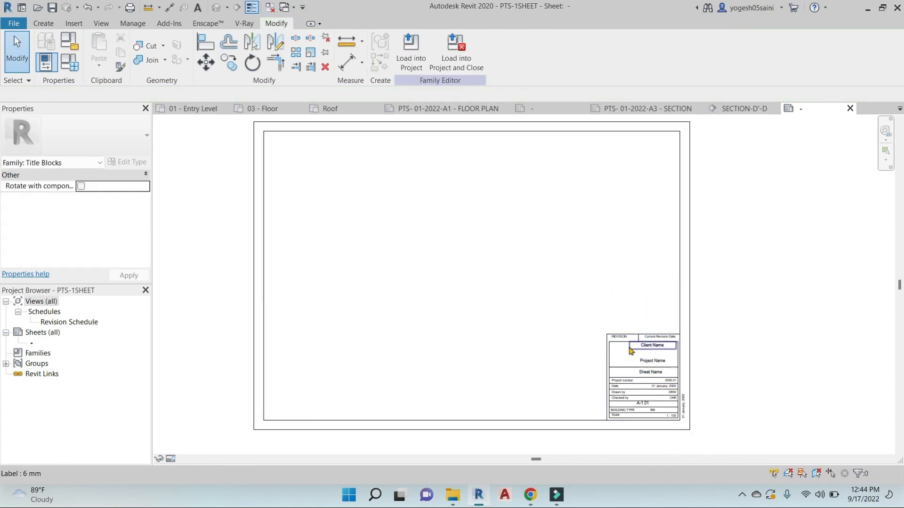
scroll(631, 350, "up", 3)
left_click(589, 330)
left_click_drag(588, 329, 589, 282)
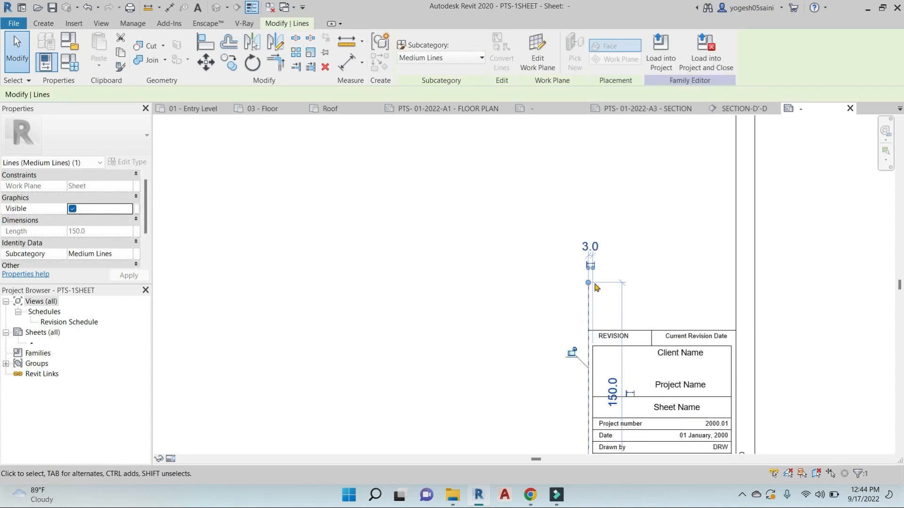
Copy the horizontal line above the title strip upward twice at 15-unit spacing
left_click(631, 330)
key("c")
key("o")
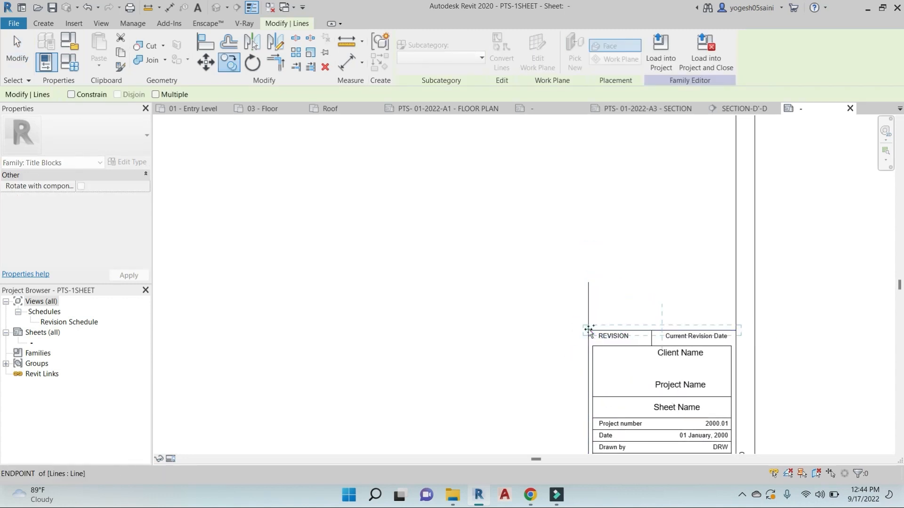
left_click(589, 330)
left_click(588, 308)
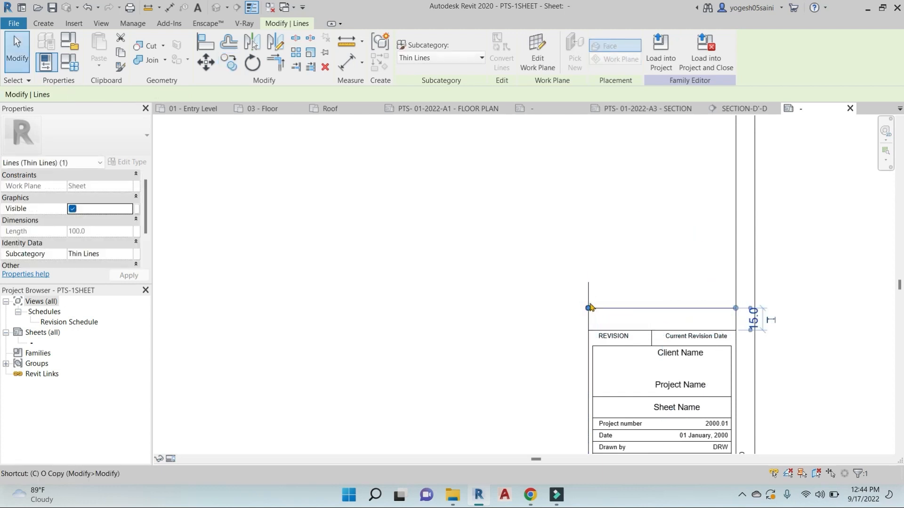
key("c")
key("o")
left_click(589, 309)
left_click(588, 283)
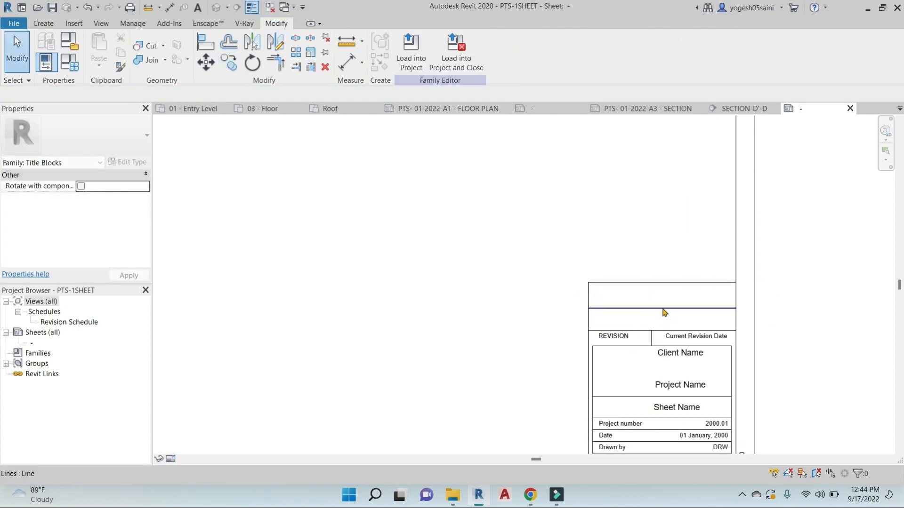
scroll(655, 302, "down", 3)
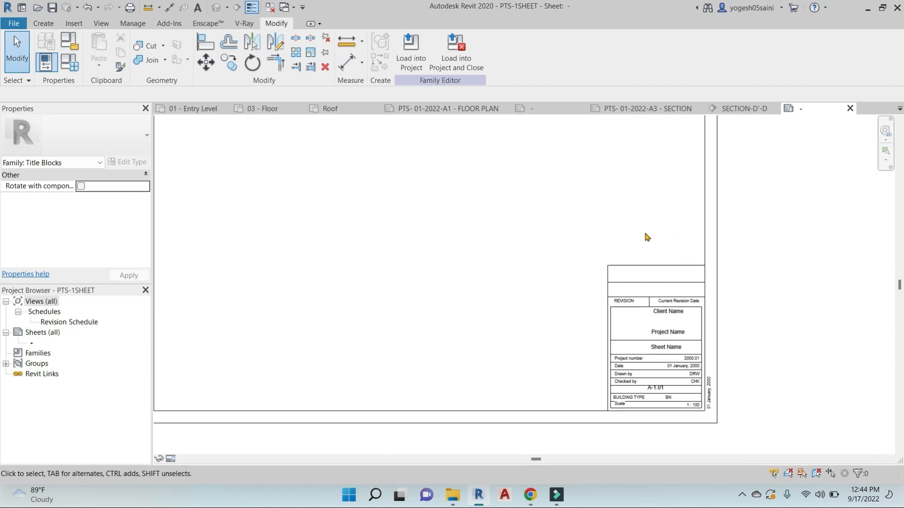
Load the title block into Arch Link Model.rvt without saving the family
left_click(455, 50)
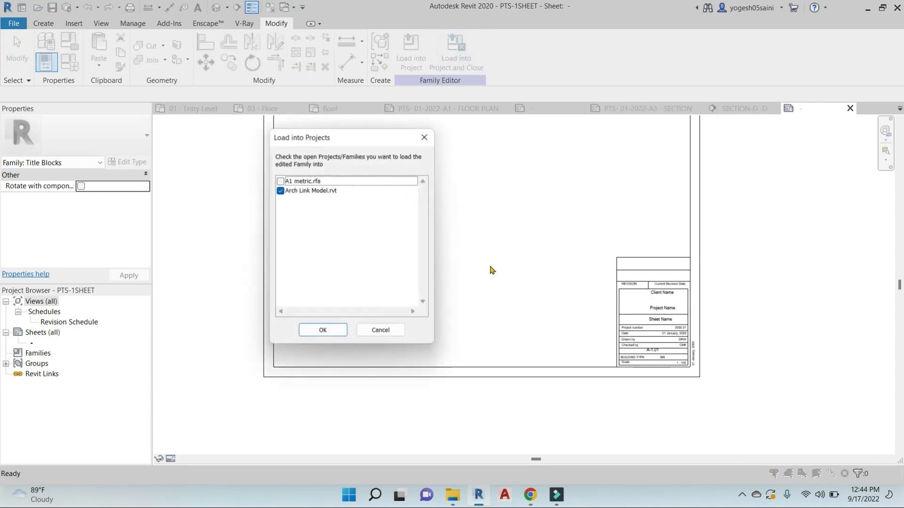
left_click(323, 330)
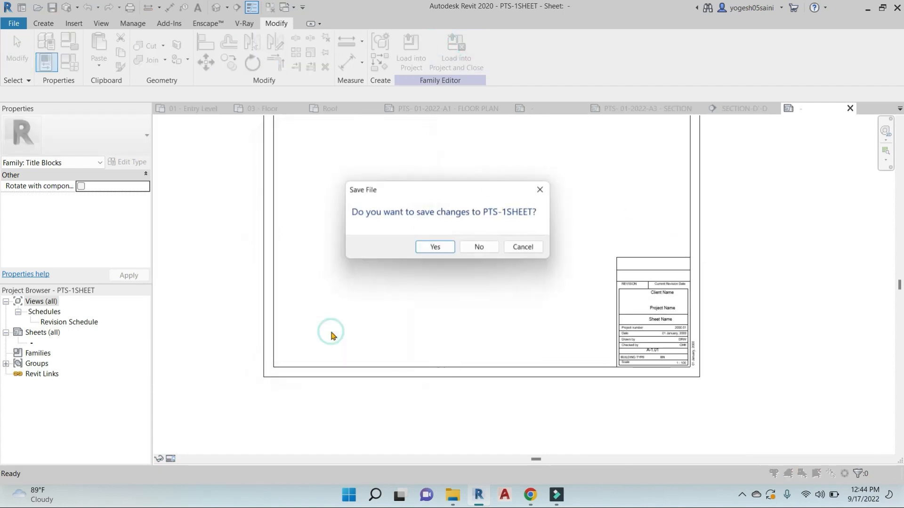
left_click(478, 247)
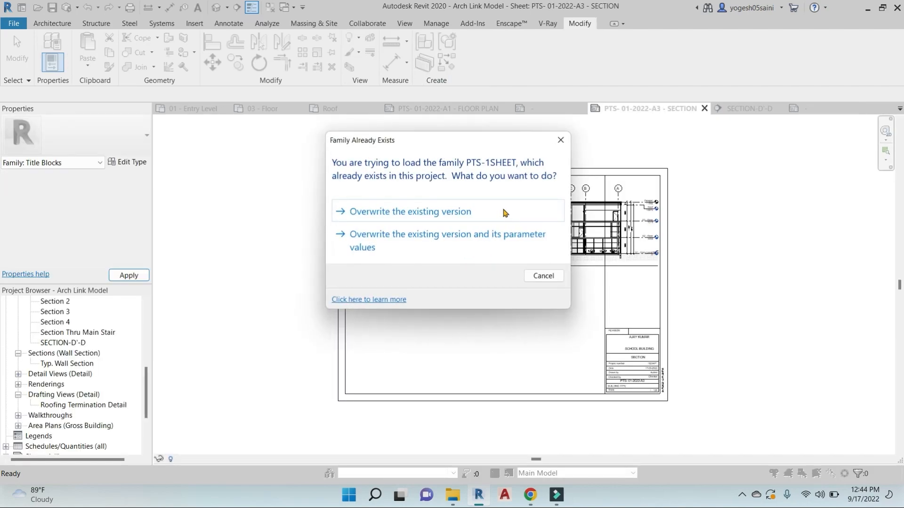
Overwrite the existing title block with the updated version and pan to the section drawing
left_click(504, 211)
scroll(644, 268, "up", 4)
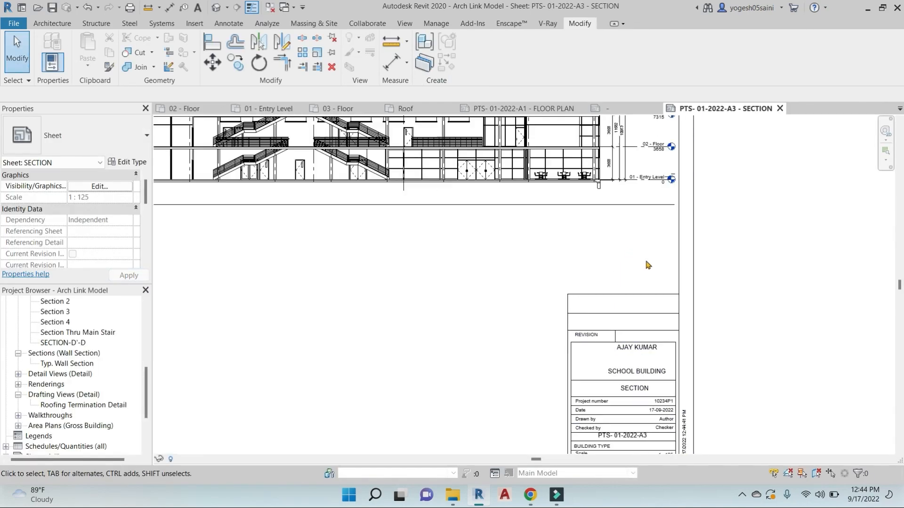
scroll(646, 263, "down", 3)
scroll(745, 299, "up", 4)
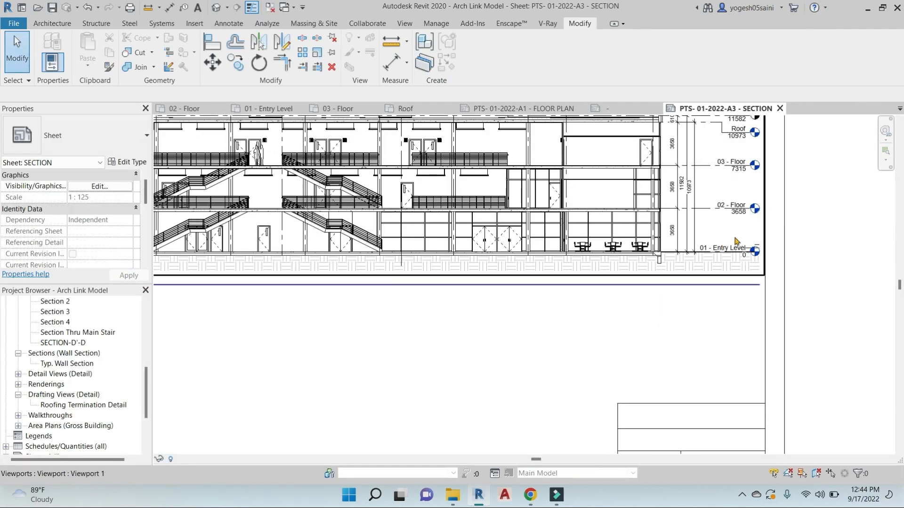
scroll(758, 278, "down", 3)
scroll(666, 333, "down", 1)
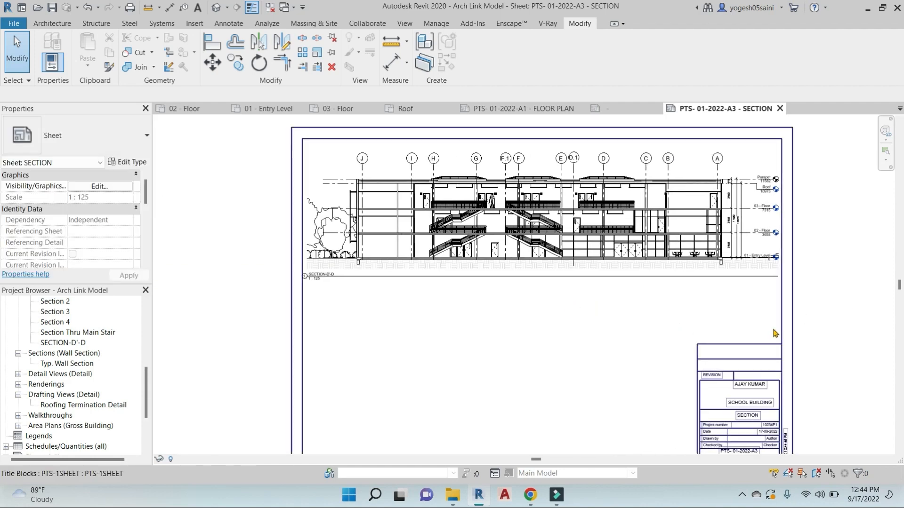
middle_click_drag(571, 306, 729, 255)
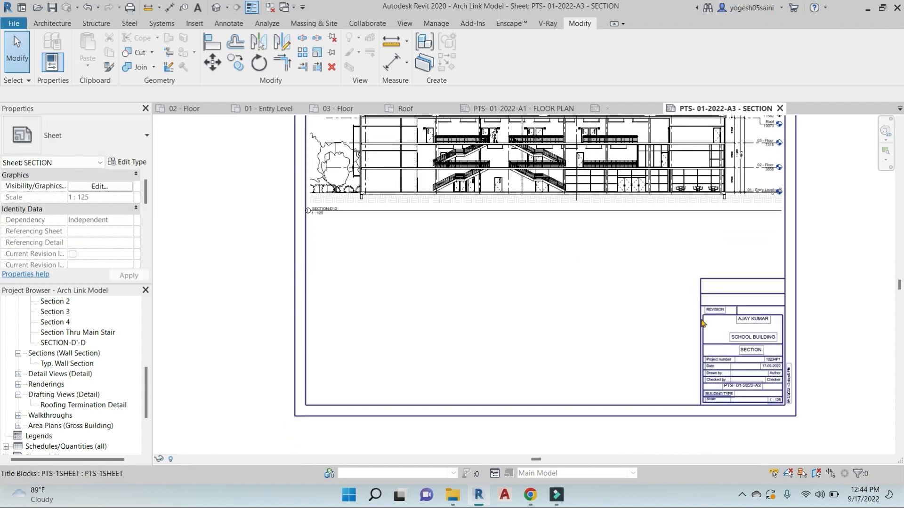
middle_click_drag(482, 259, 452, 298)
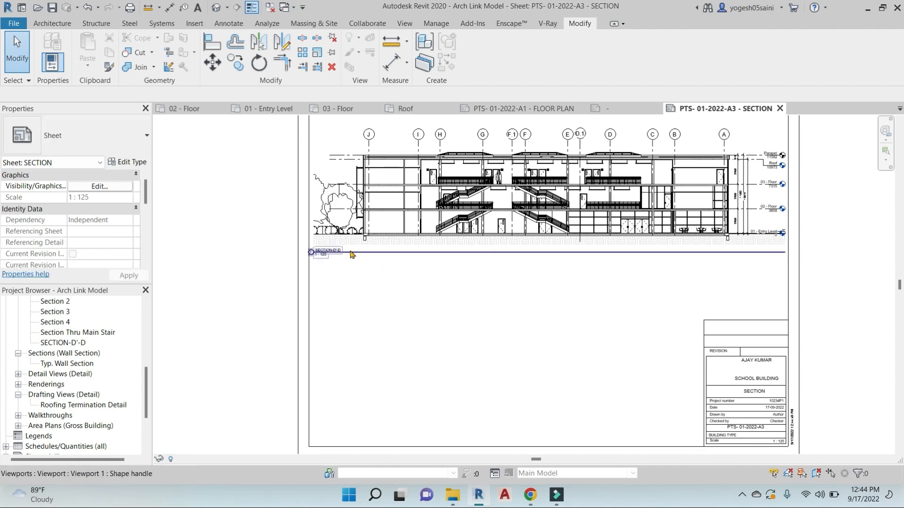
scroll(313, 252, "up", 3)
Move the SECTION-D'-D viewport title to a new position
left_click(391, 213)
scroll(316, 292, "up", 1)
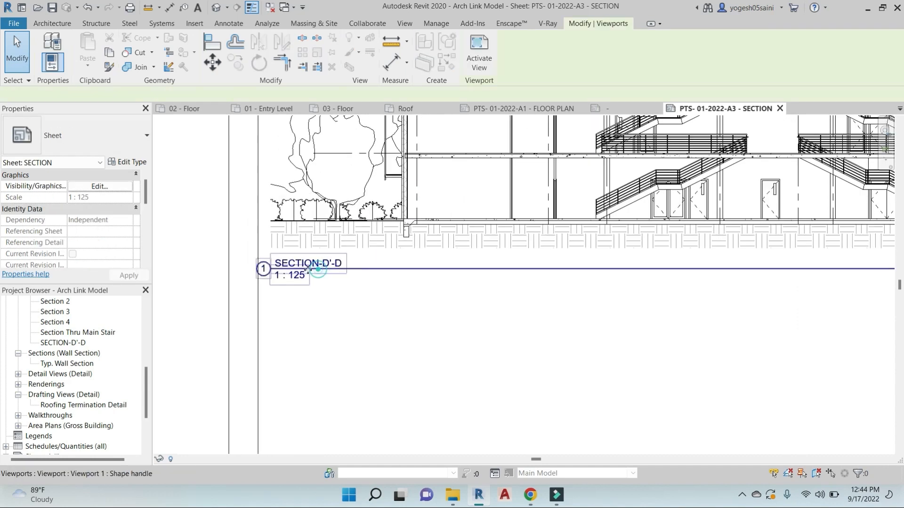
left_click_drag(308, 264, 403, 259)
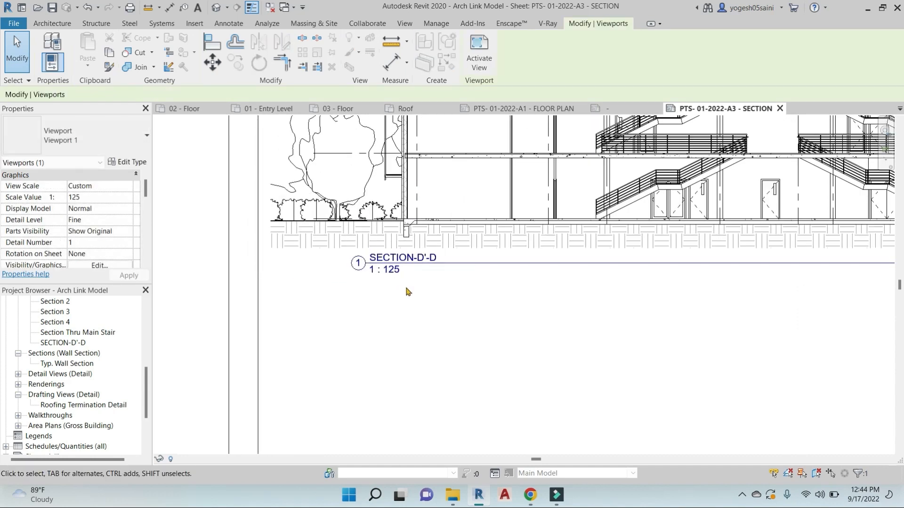
scroll(469, 310, "down", 2)
middle_click_drag(559, 331, 418, 316)
left_click(419, 315)
Shorten the underline of the SECTION-D'-D viewport title
left_click(639, 207)
scroll(720, 254, "down", 3)
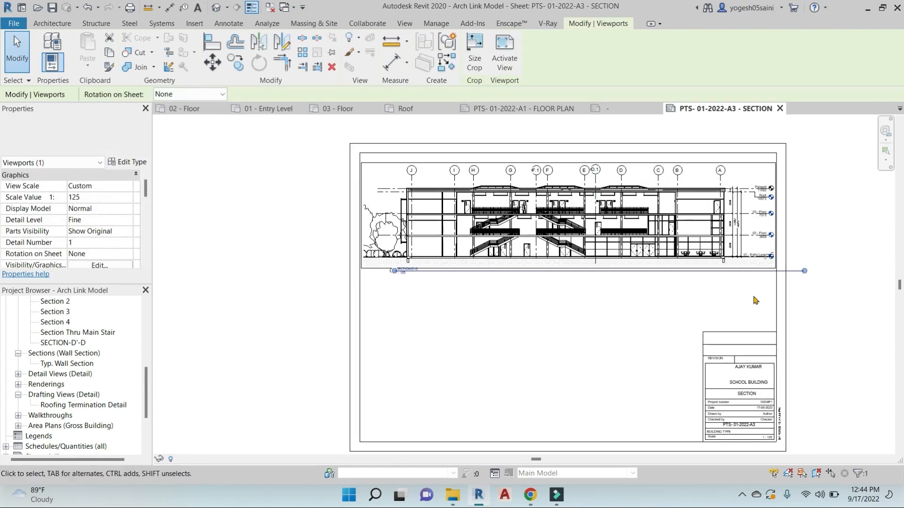
left_click_drag(436, 276, 435, 275)
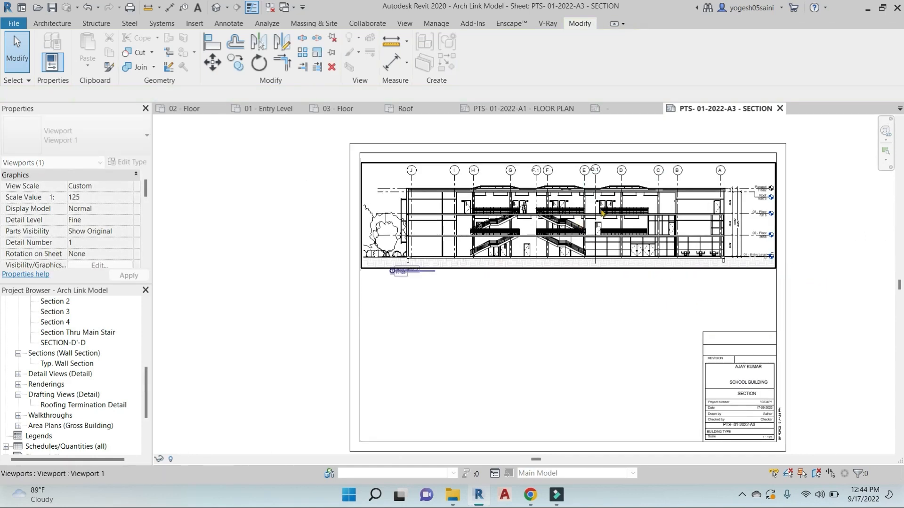
key("Escape")
left_click(431, 271)
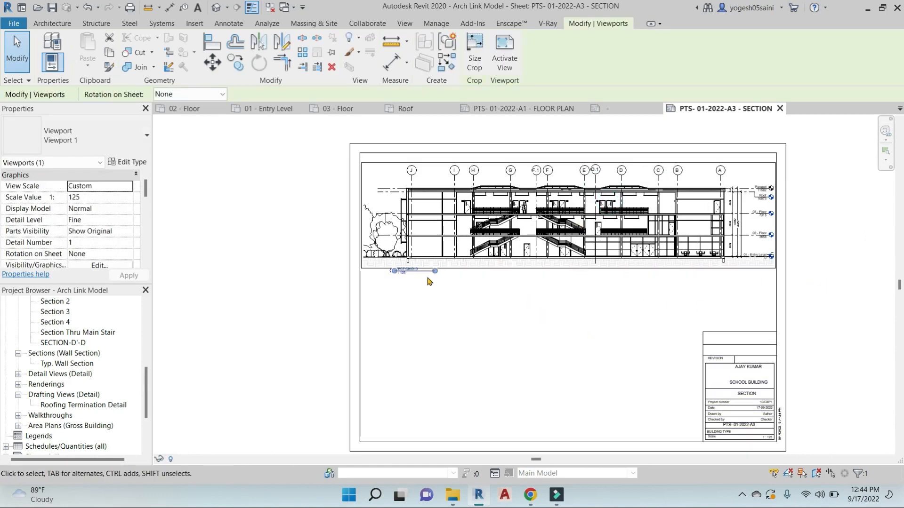
scroll(441, 272, "up", 5)
left_click_drag(446, 269, 404, 269)
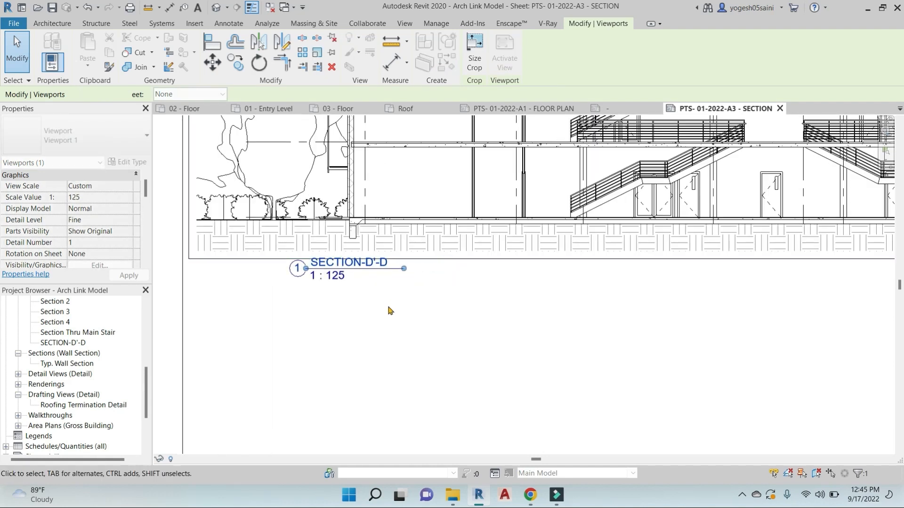
key("Escape")
Nudge the SECTION-D'-D viewport title slightly right and down
left_click(345, 288)
left_click_drag(344, 271, 366, 284)
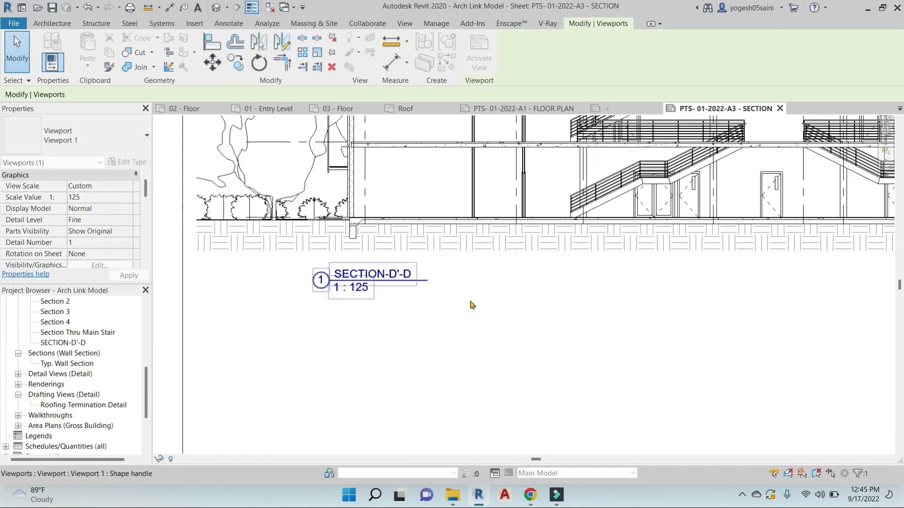
left_click(472, 303)
scroll(490, 304, "down", 5)
middle_click_drag(615, 343, 538, 302)
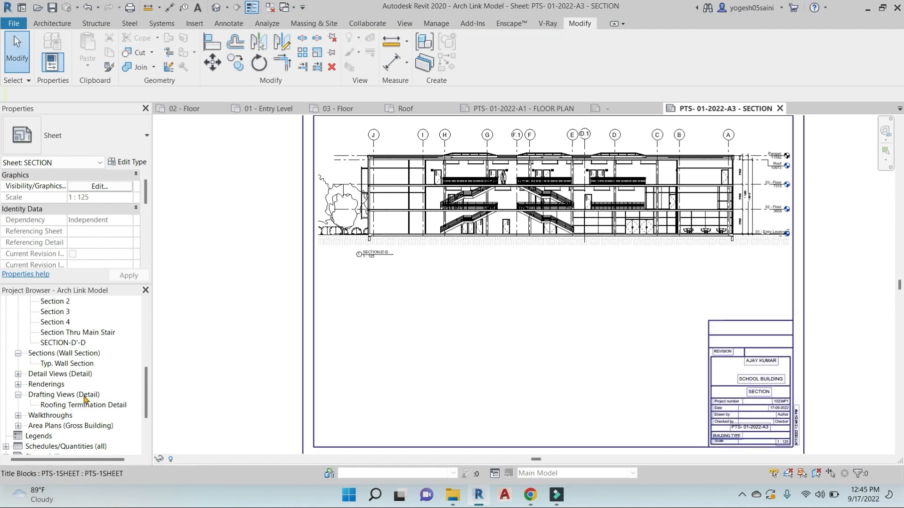
scroll(66, 347, "up", 6)
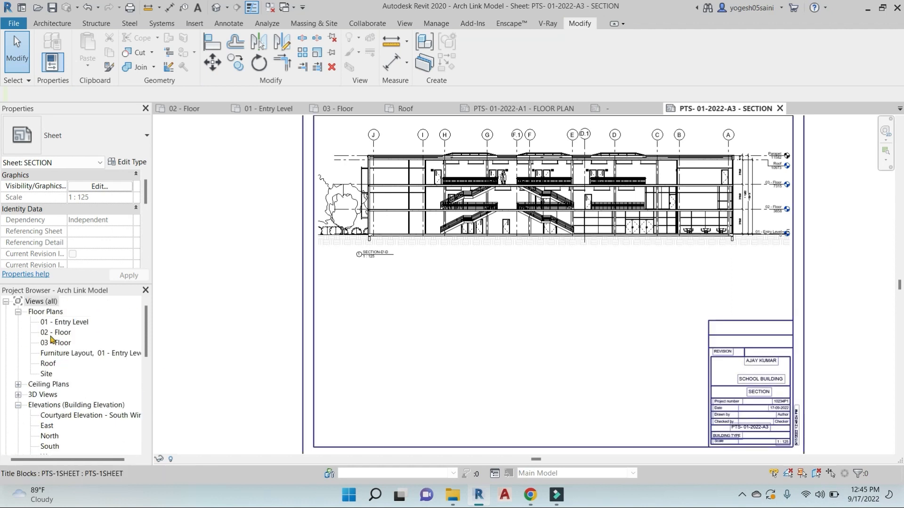
In the 01 - Entry Level plan, draw a horizontal section line across the upper wing
double_click(63, 324)
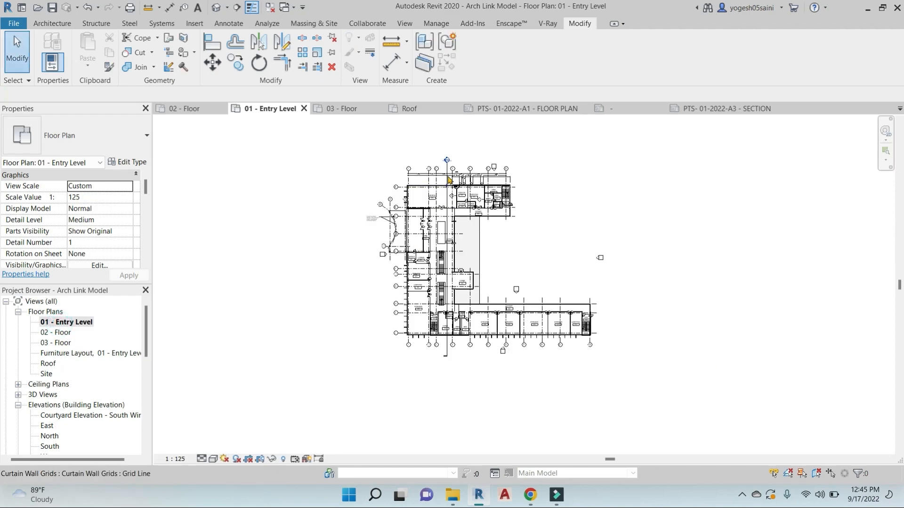
scroll(448, 179, "up", 2)
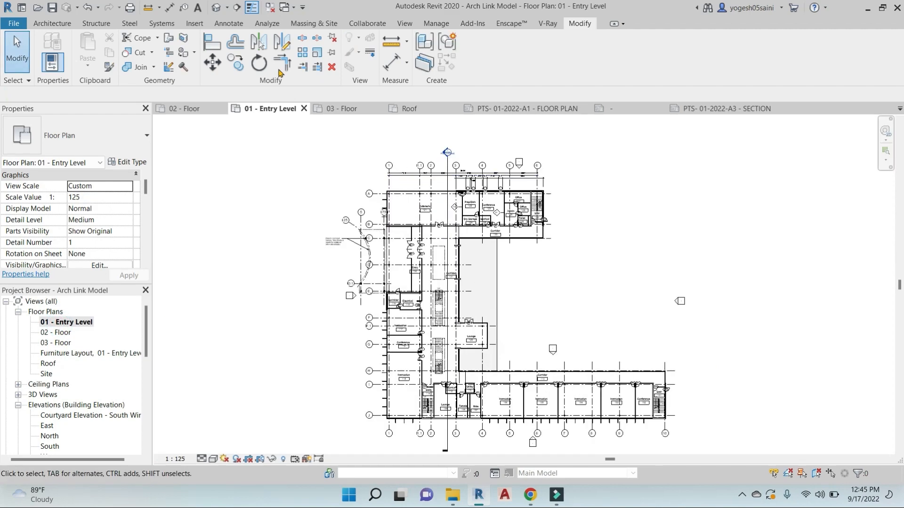
left_click(238, 11)
scroll(387, 265, "up", 3)
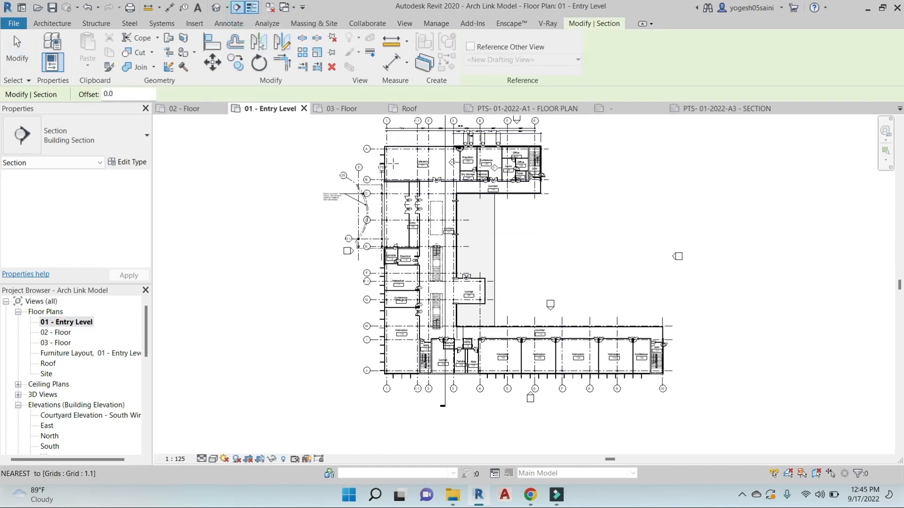
left_click(350, 177)
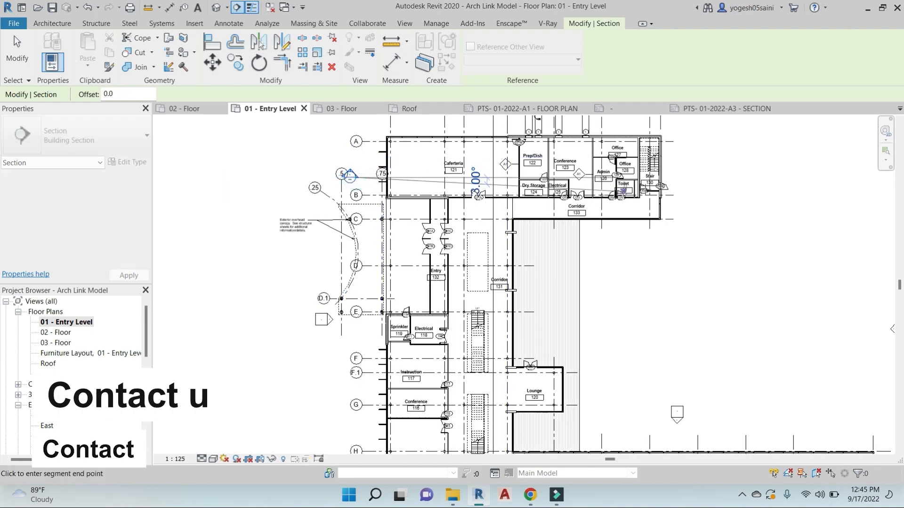
left_click(701, 176)
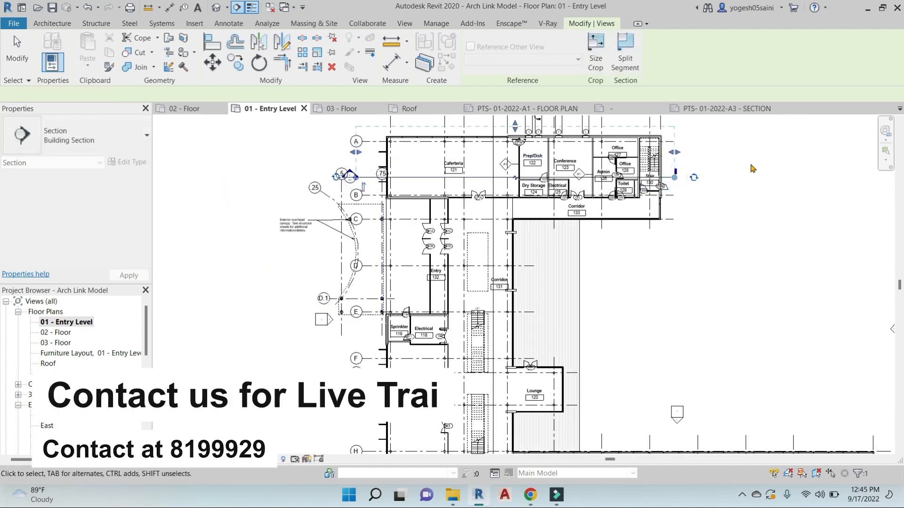
key("Escape")
key("Escape")
Shift the new Section 5 head to the right and open the Section 5 view
scroll(353, 172, "up", 2)
left_click(399, 184)
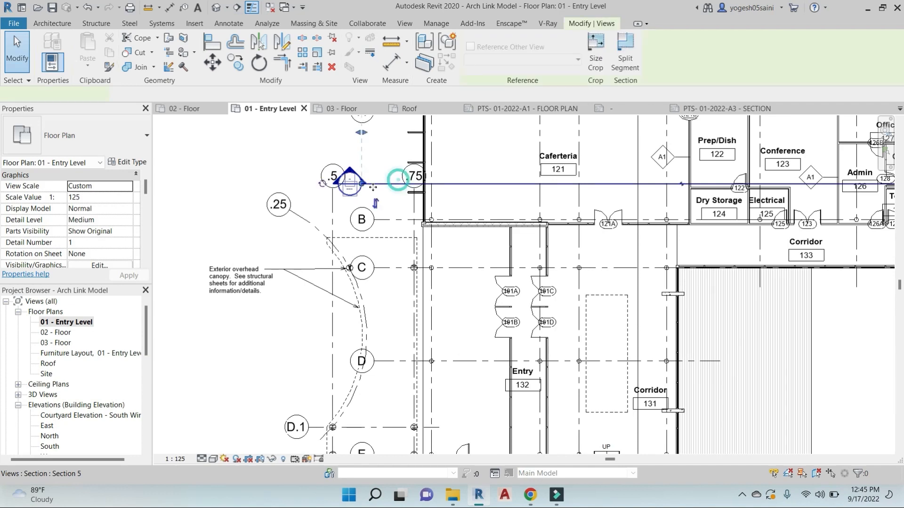
left_click_drag(350, 183, 374, 179)
key("Escape")
double_click(374, 178)
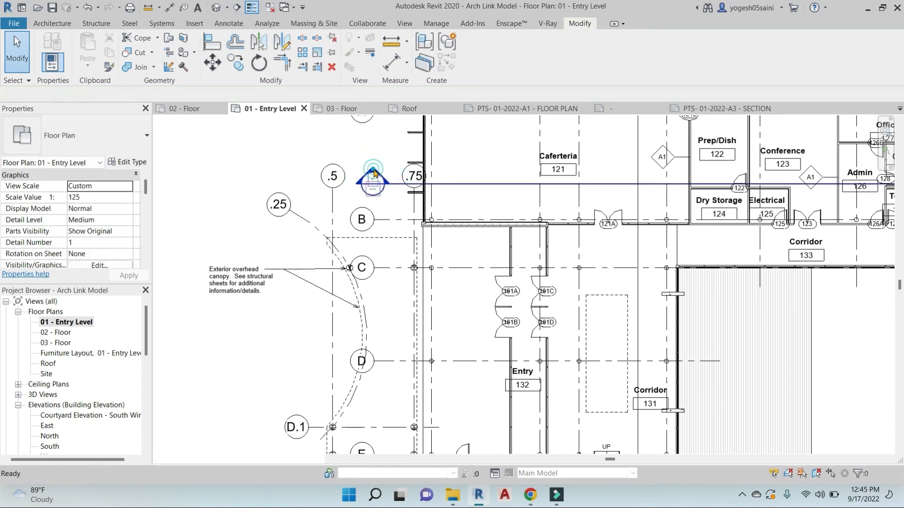
middle_click_drag(658, 386, 646, 366)
middle_click_drag(818, 199, 663, 193)
scroll(663, 192, "up", 3)
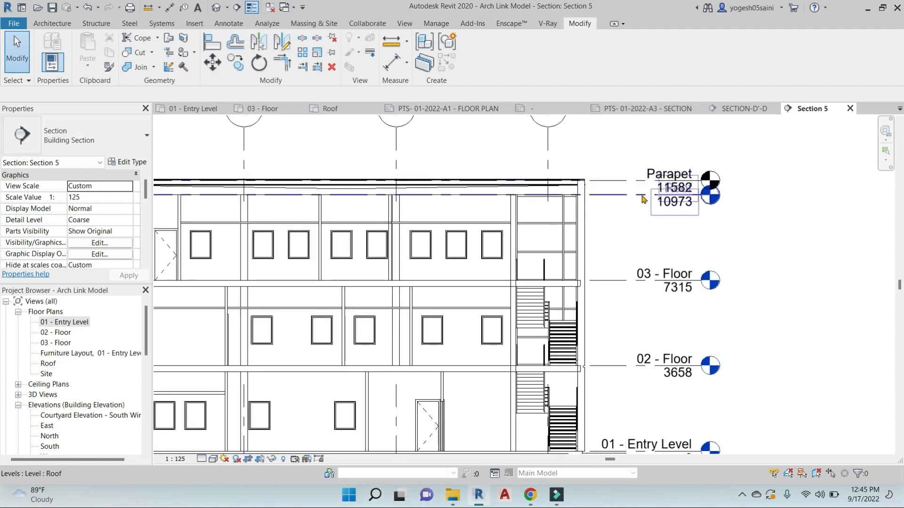
Add an elbow to the Roof level head
left_click(683, 198)
left_click(683, 198)
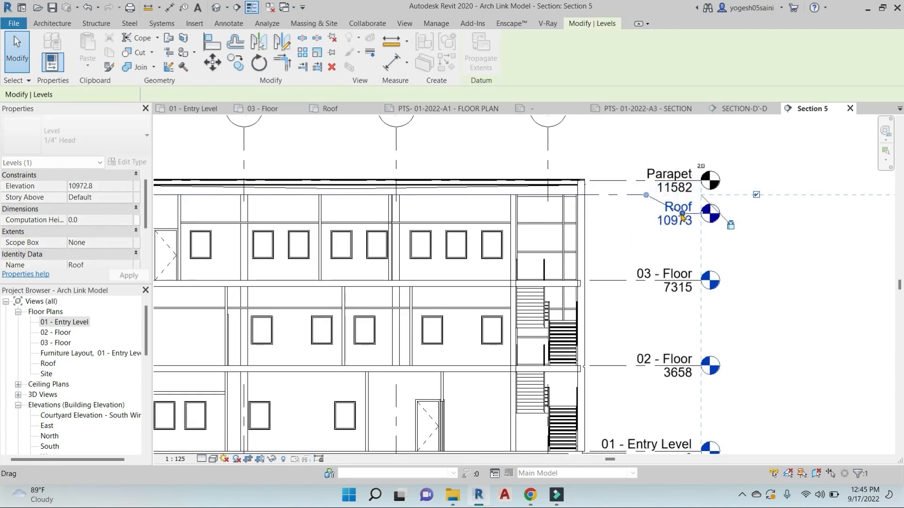
key("Escape")
Dimension the levels with an aligned 3658 storey chain and 610 parapet using DI
key("d")
key("i")
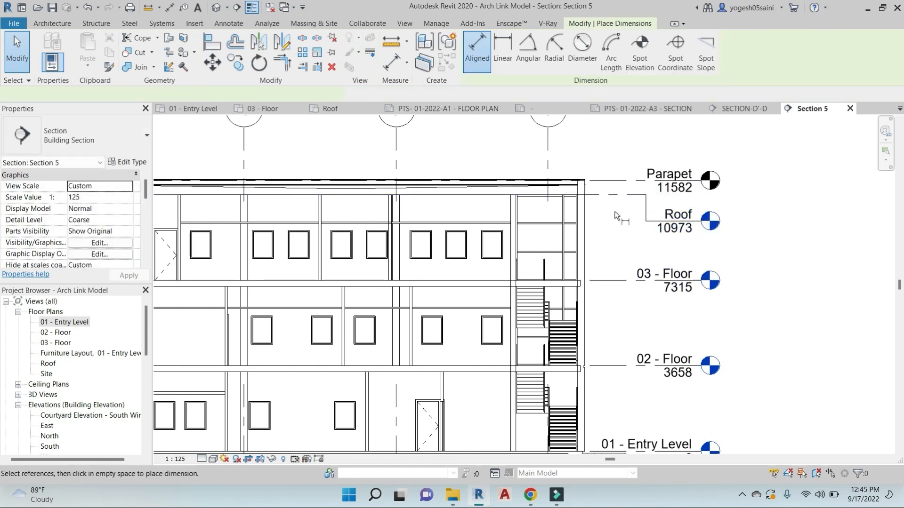
scroll(613, 201, "down", 3)
left_click(613, 201)
left_click(613, 194)
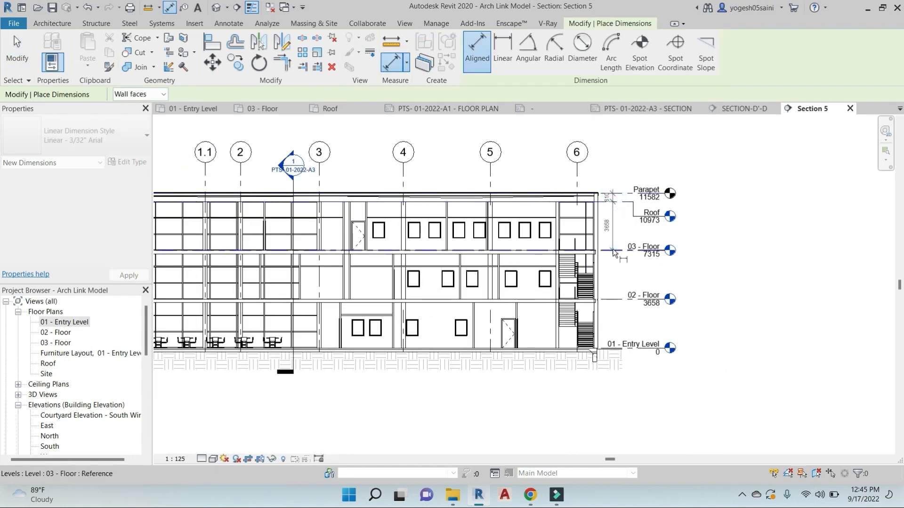
left_click(616, 250)
left_click(616, 299)
left_click(613, 348)
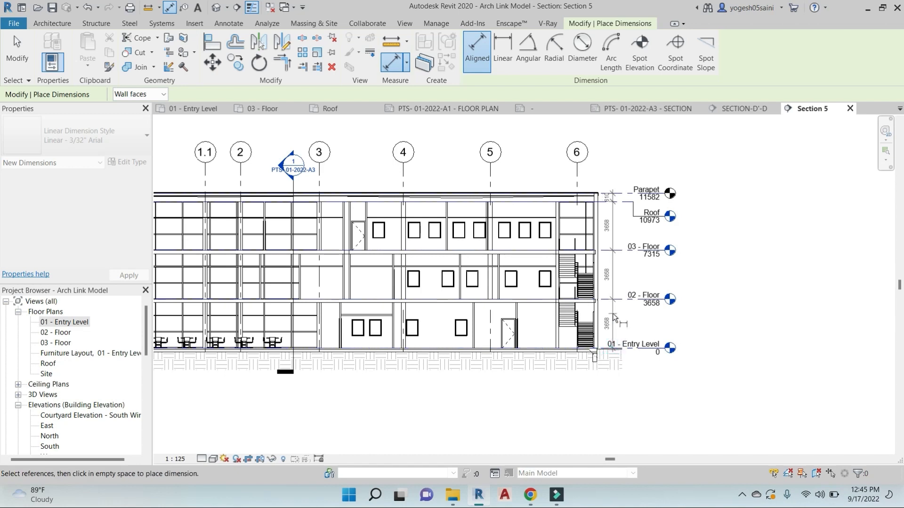
left_click(612, 313)
Add the overall 11582 height dimension from the Parapet level
left_click(637, 194)
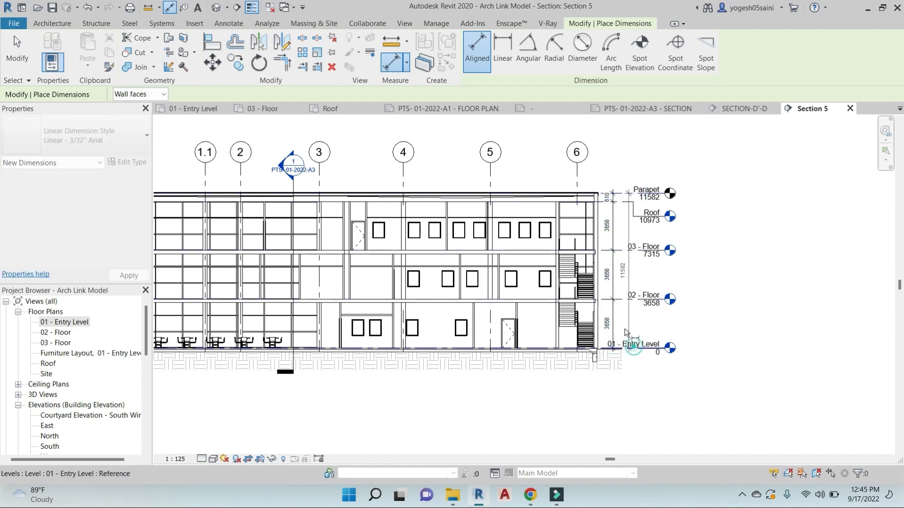
scroll(625, 318, "up", 2)
left_click(623, 316)
key("Escape")
key("Escape")
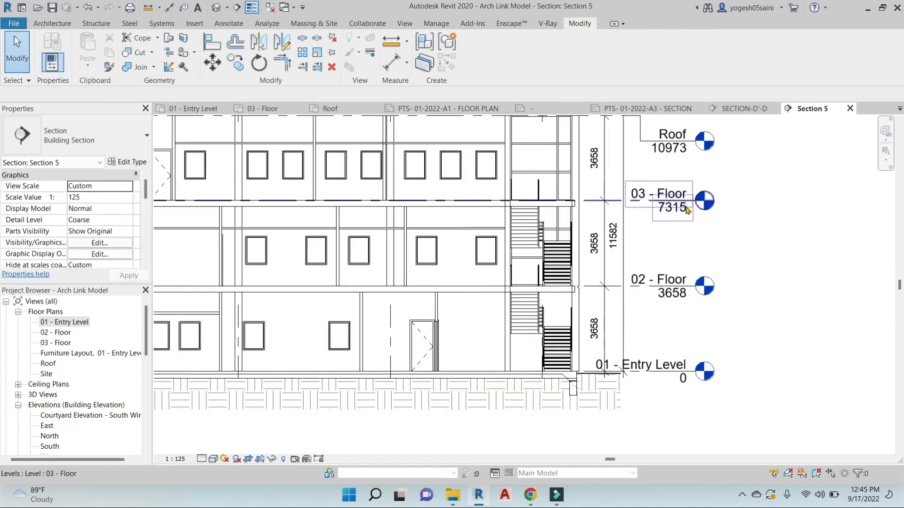
Adjust the 03 - Floor level end and nudge both dimension strings left
left_click(690, 207)
mouse_move(715, 204)
left_mouse_down()
mouse_move(695, 201)
mouse_move(713, 201)
left_mouse_up()
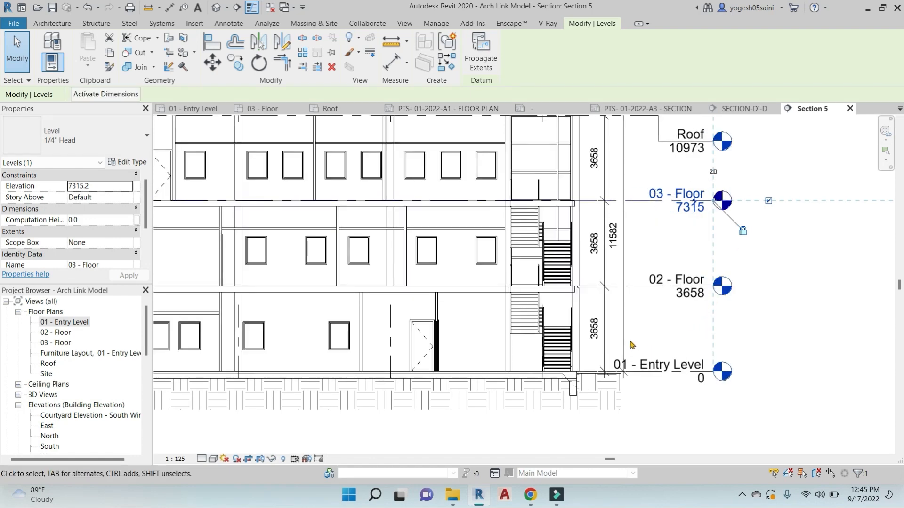
left_click(623, 311)
left_click(601, 314, "ctrl")
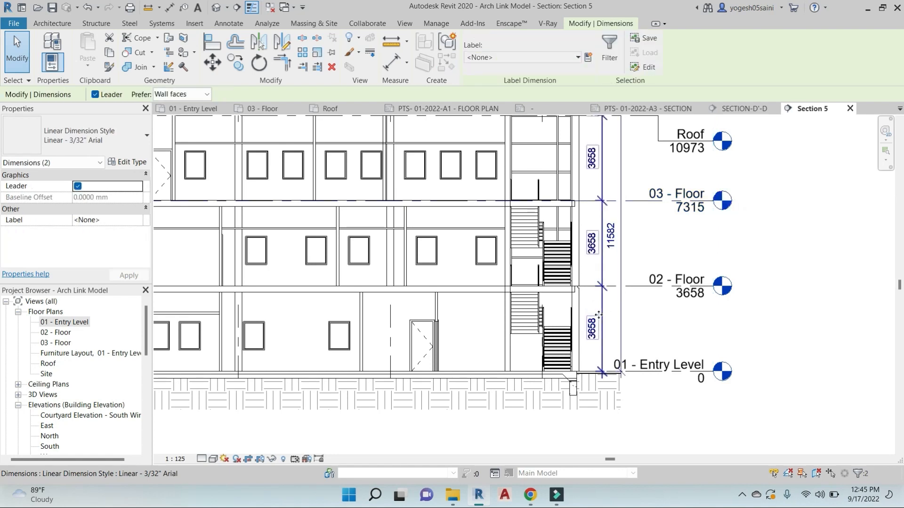
key("Left")
key("Left")
key("Left")
key("Escape")
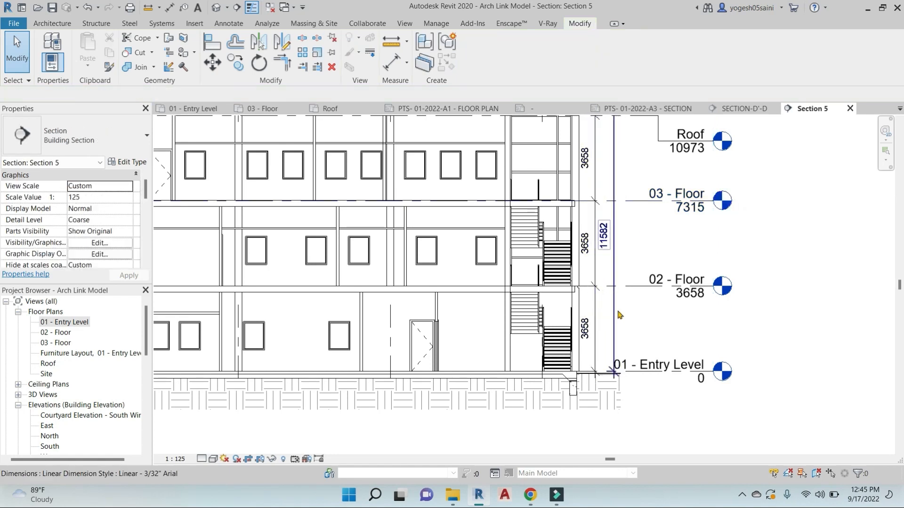
scroll(580, 293, "down", 2)
middle_click_drag(583, 293, 774, 293)
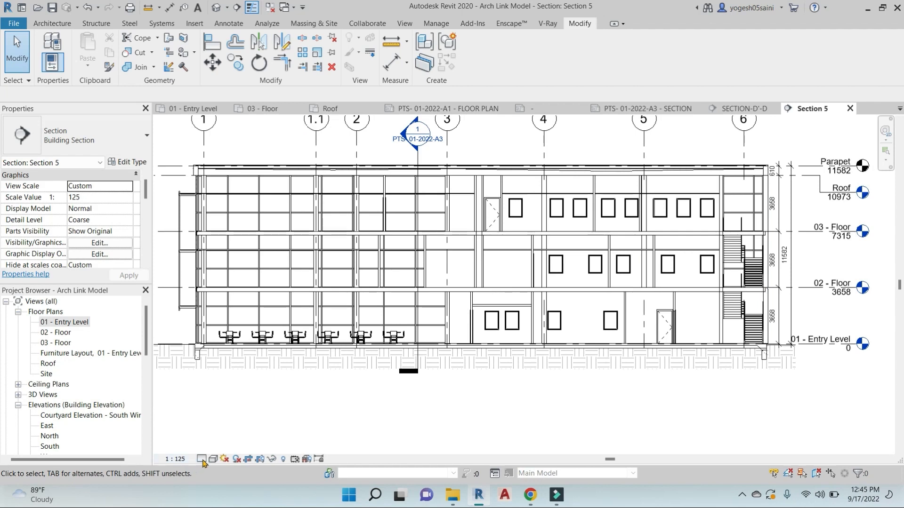
Set the Section 5 view's detail level to Fine
left_click(201, 459)
left_click(212, 446)
scroll(656, 208, "up", 2)
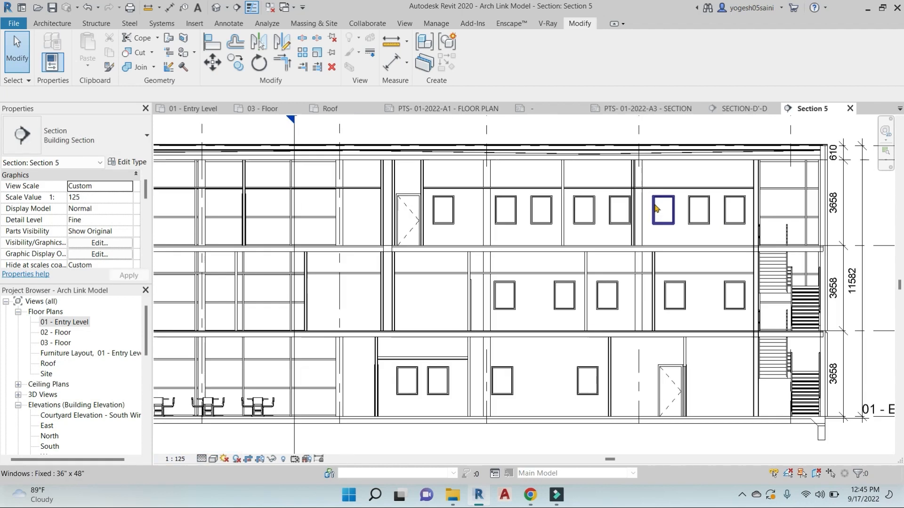
scroll(656, 208, "up", 2)
scroll(639, 268, "down", 3)
middle_click_drag(653, 263, 594, 241)
Tag the windows on the top, middle and ground floors by category, without leaders
left_click(229, 23)
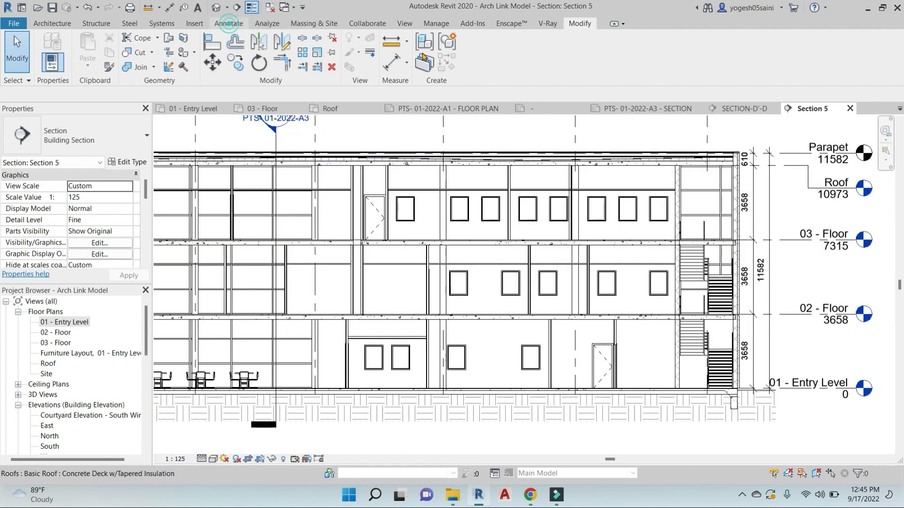
left_click(460, 53)
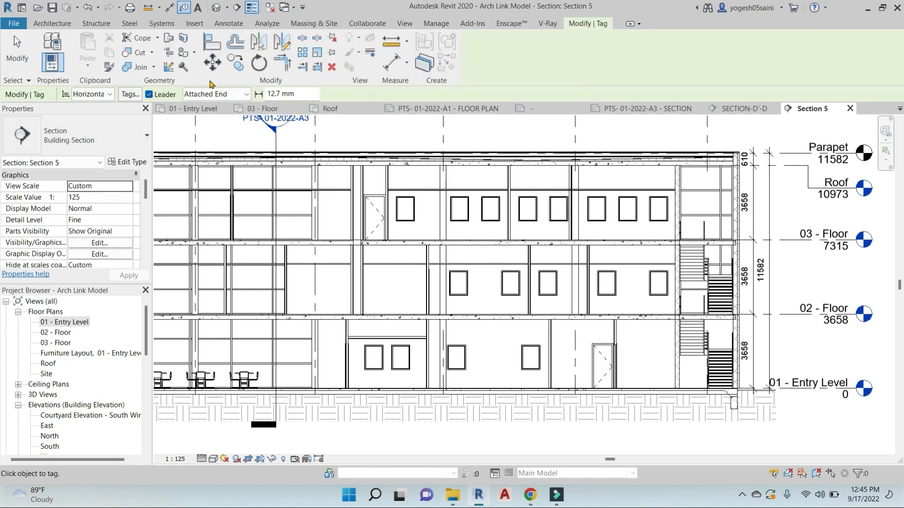
left_click(149, 94)
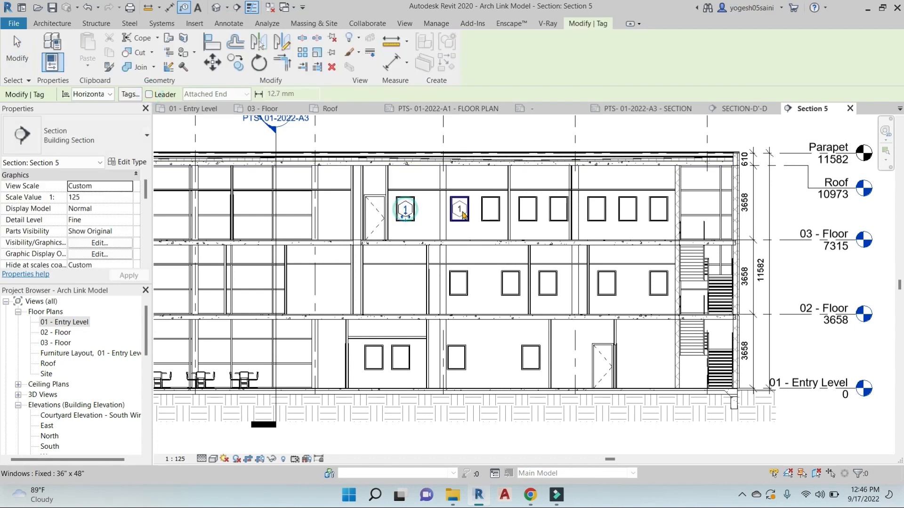
left_click(605, 214)
left_click(660, 214)
left_click(659, 287)
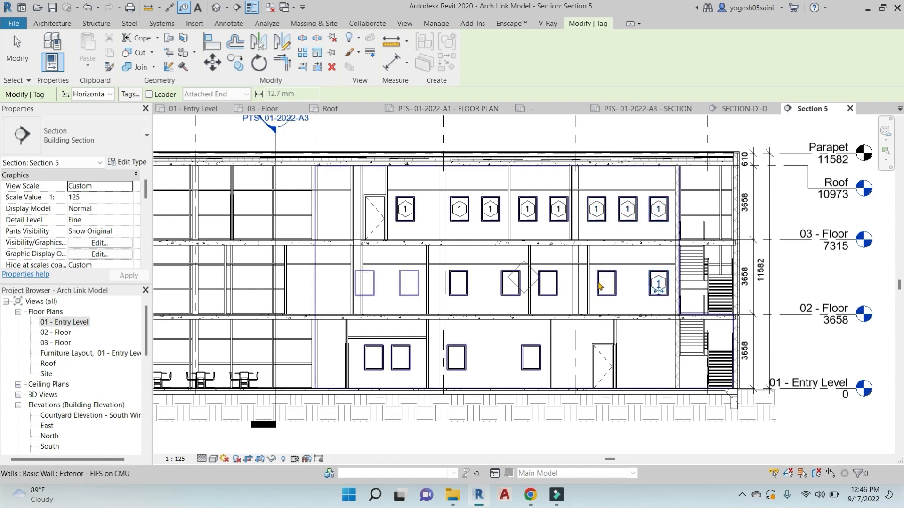
left_click(607, 287)
left_click(513, 288)
left_click(459, 288)
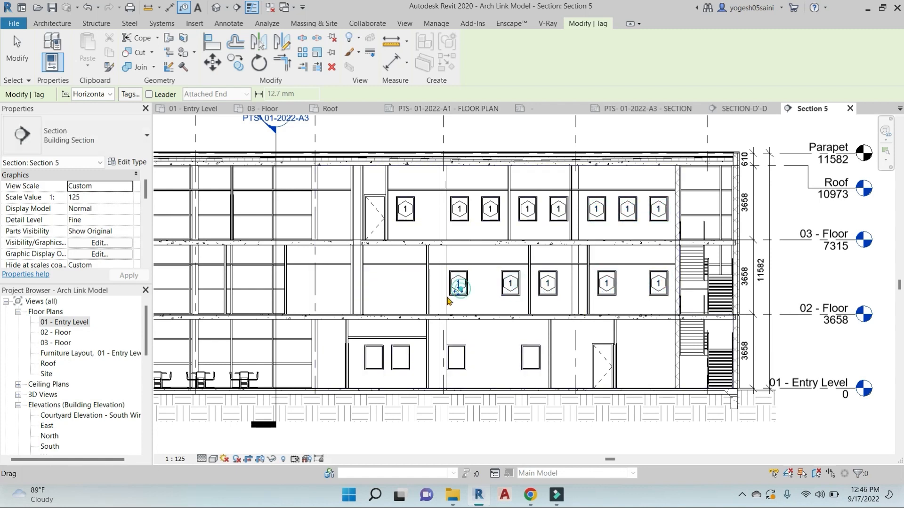
left_click(454, 362)
left_click(395, 365)
left_click(374, 360)
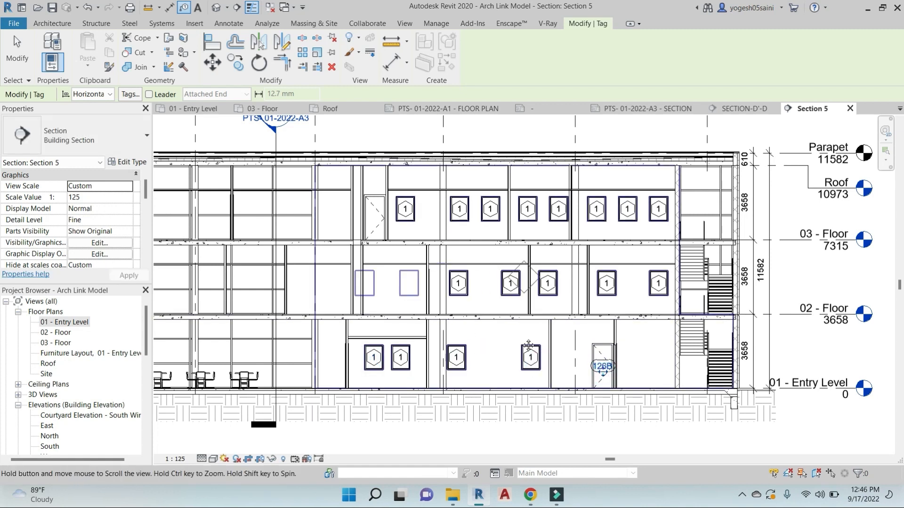
Finish tagging and select all instances of the tagged window type
middle_click_drag(470, 214, 542, 214)
key("Escape")
left_click(543, 196)
key("s")
key("a")
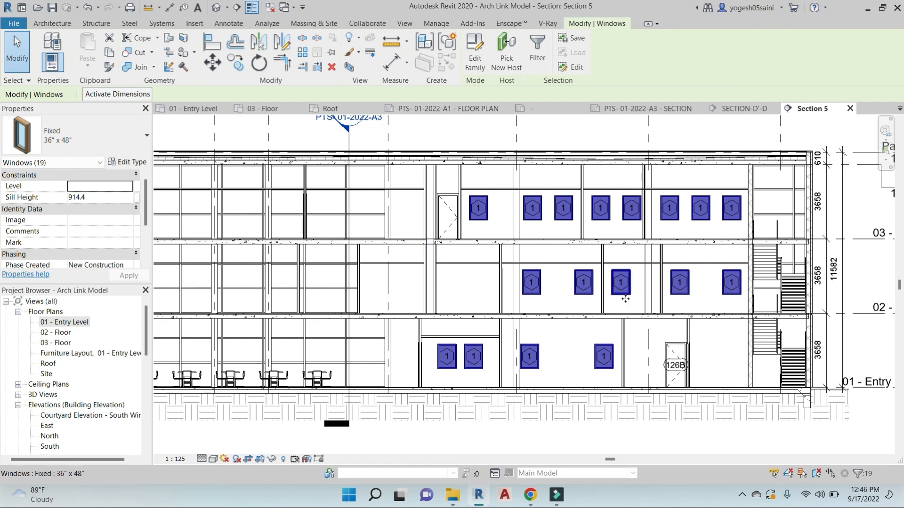
Change the Fixed 36" x 48" window type's Type Mark to W1 so every tag reads W1
left_click(125, 164)
scroll(258, 275, "down", 8)
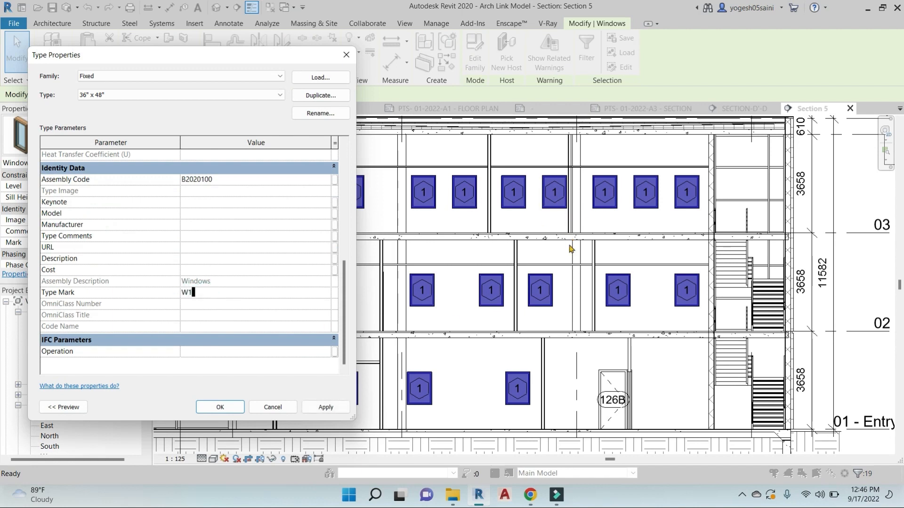
left_click(326, 408)
left_click(220, 407)
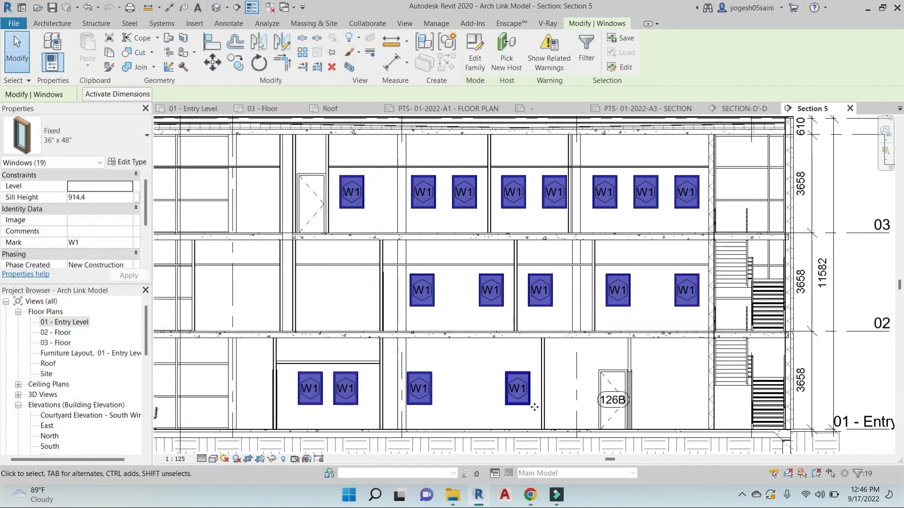
scroll(635, 374, "down", 5)
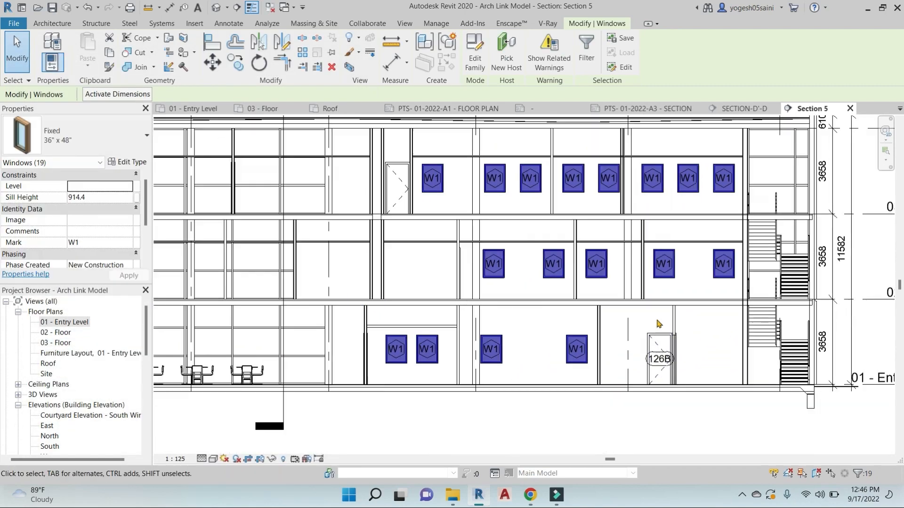
scroll(670, 292, "down", 3)
Hide the SECTION-D'-D section line in the Section 5 view
left_click(580, 386)
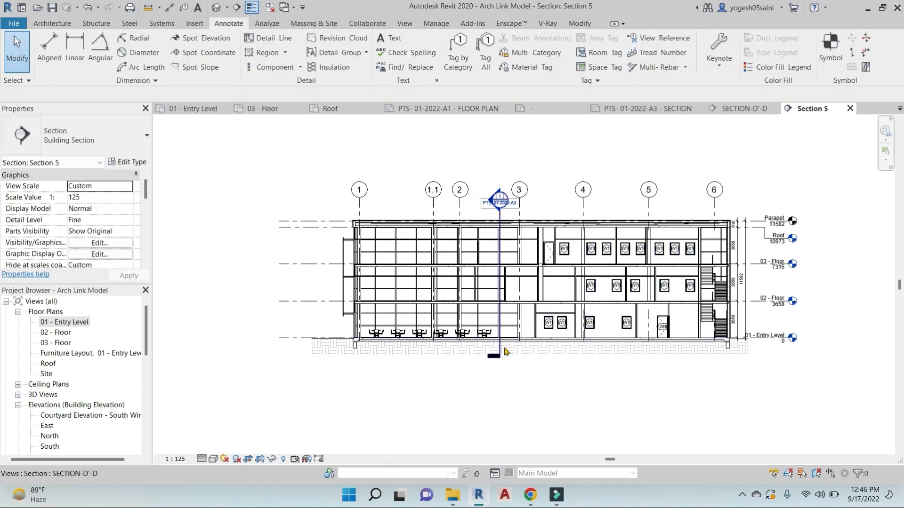
scroll(504, 349, "up", 5)
left_click(495, 348)
right_click(496, 350)
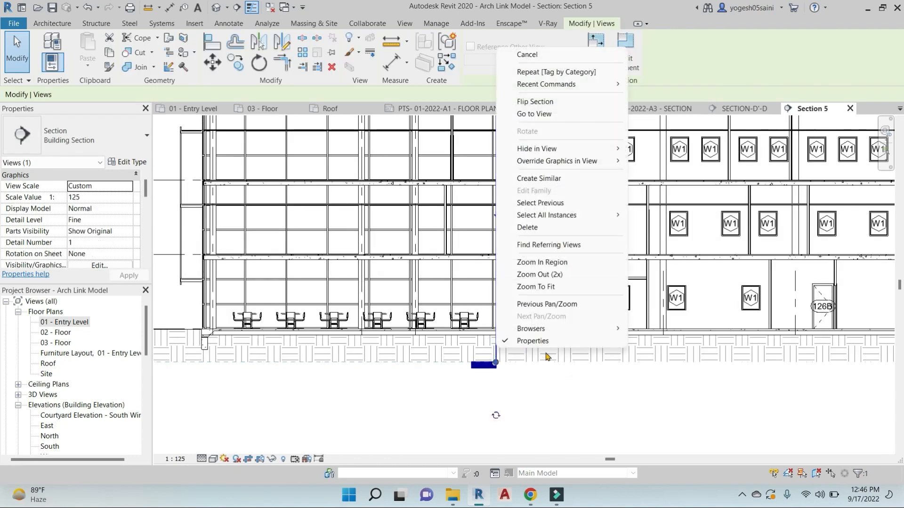
left_click(659, 148)
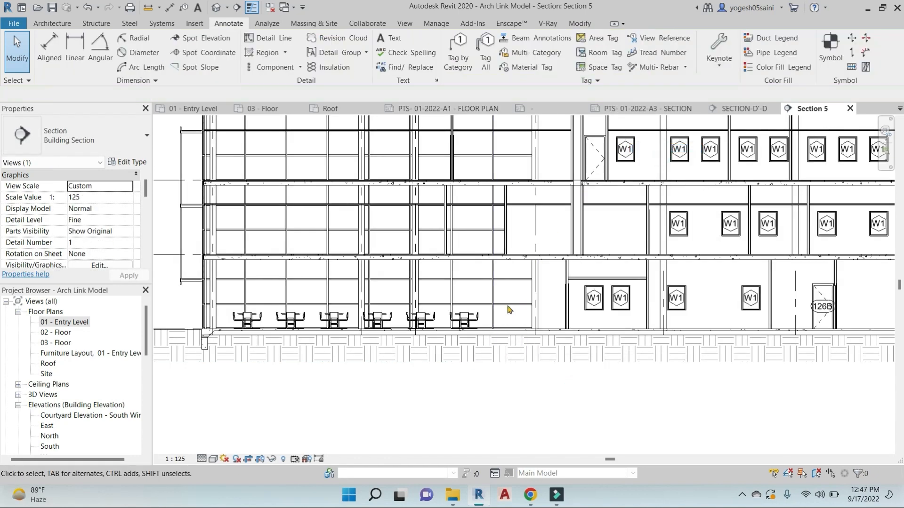
Hide the SECTION-D'-D section head in the view as well
scroll(506, 292, "down", 3)
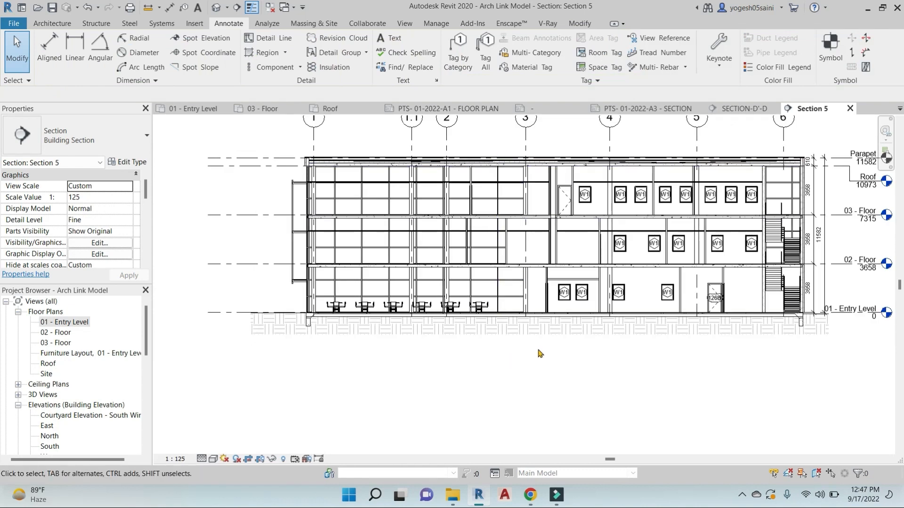
middle_click_drag(540, 353, 525, 372)
scroll(531, 334, "up", 2)
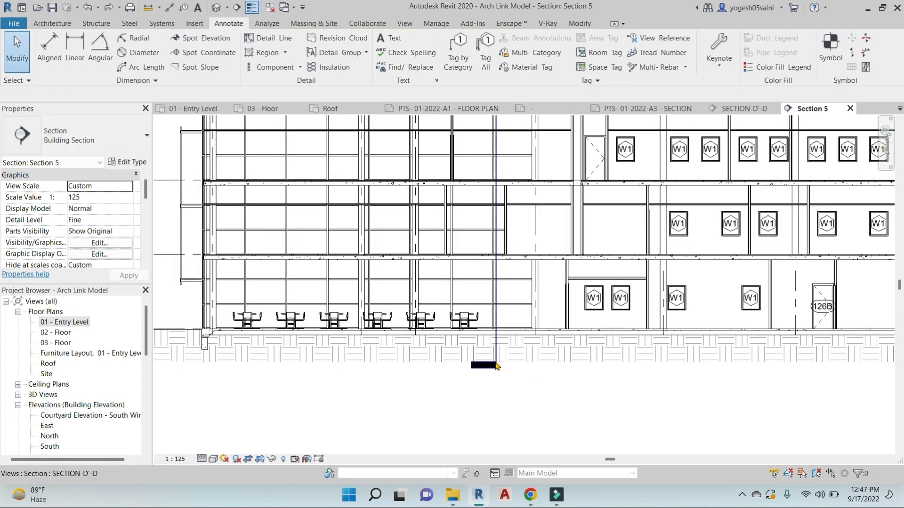
scroll(497, 367, "down", 4)
scroll(500, 240, "up", 4)
left_click(500, 243)
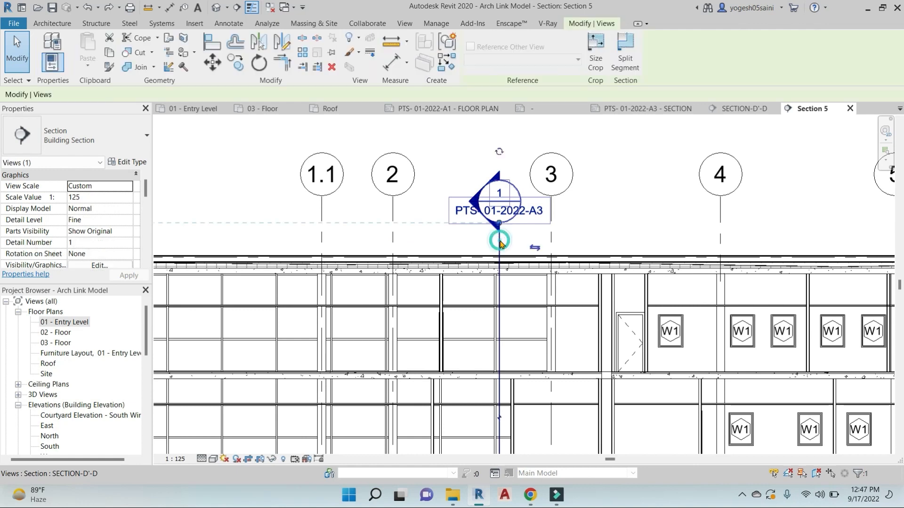
right_click(500, 243)
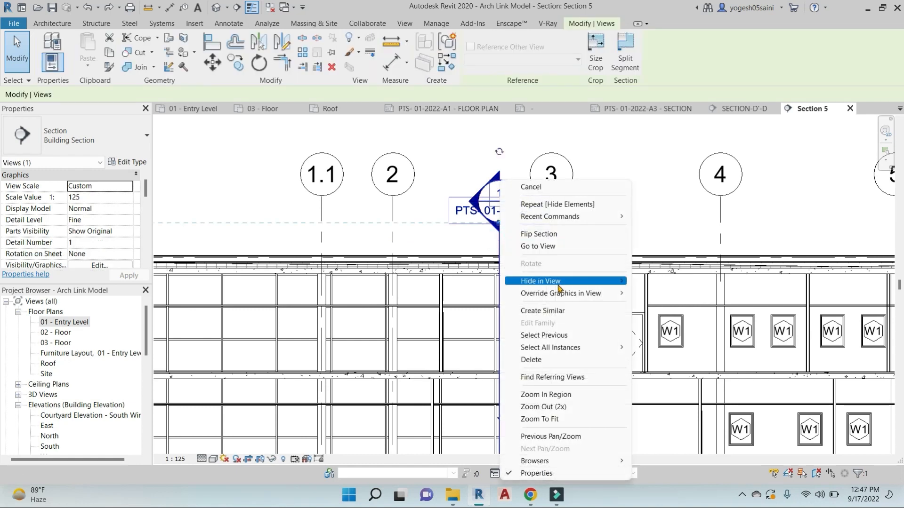
left_click(675, 284)
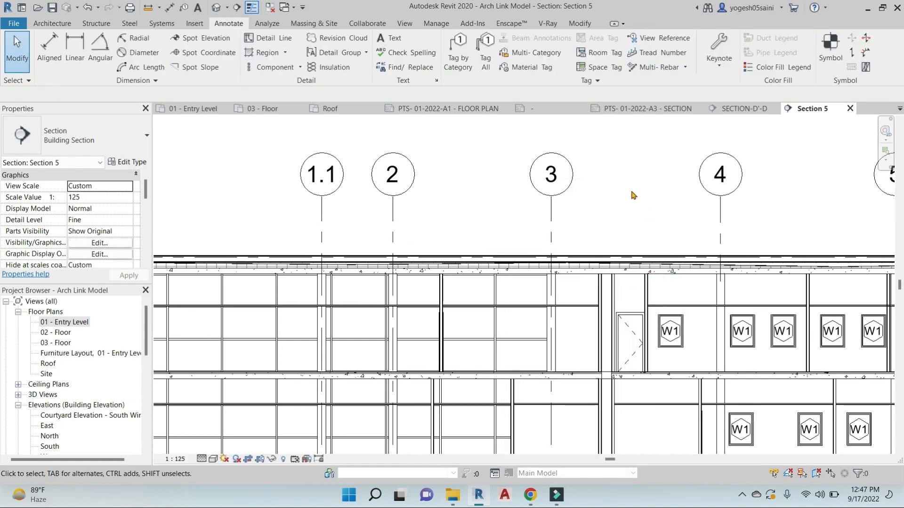
scroll(630, 188, "down", 5)
Adjust the end handle of the Roof level line
left_click(428, 214)
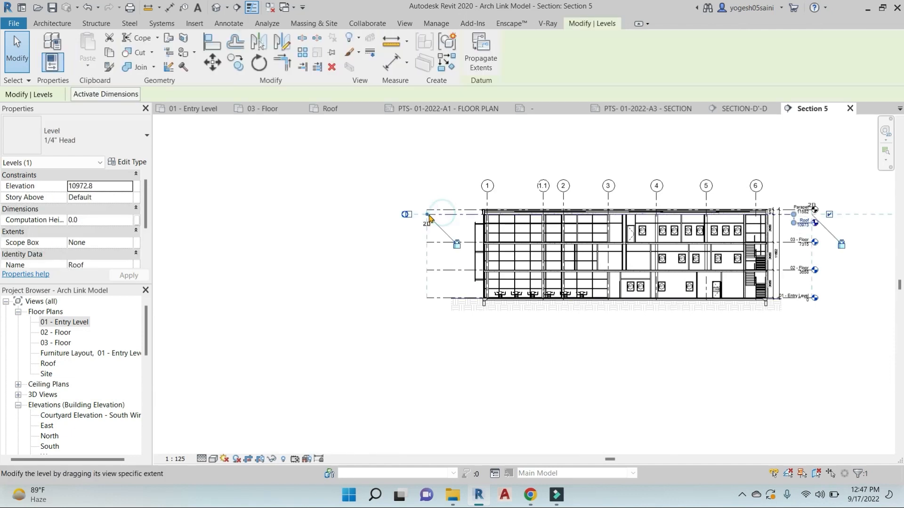
left_click_drag(427, 215, 427, 214)
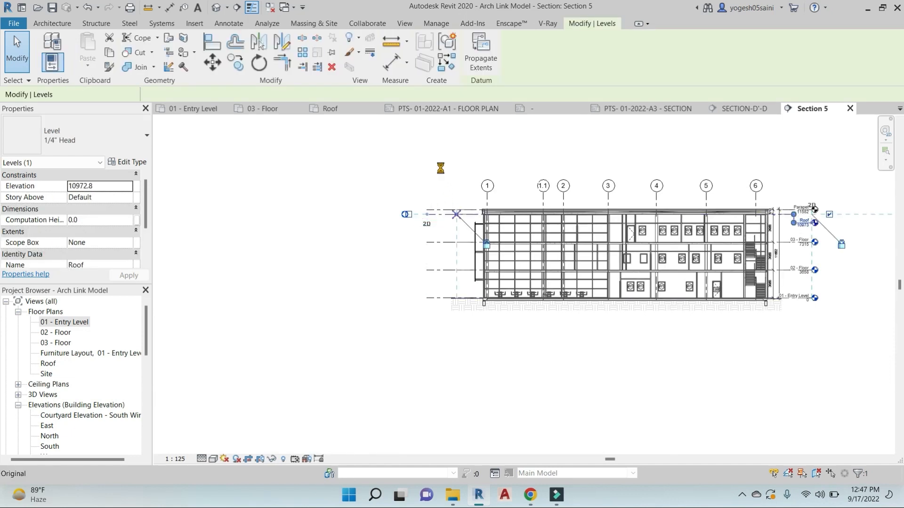
left_click(442, 172)
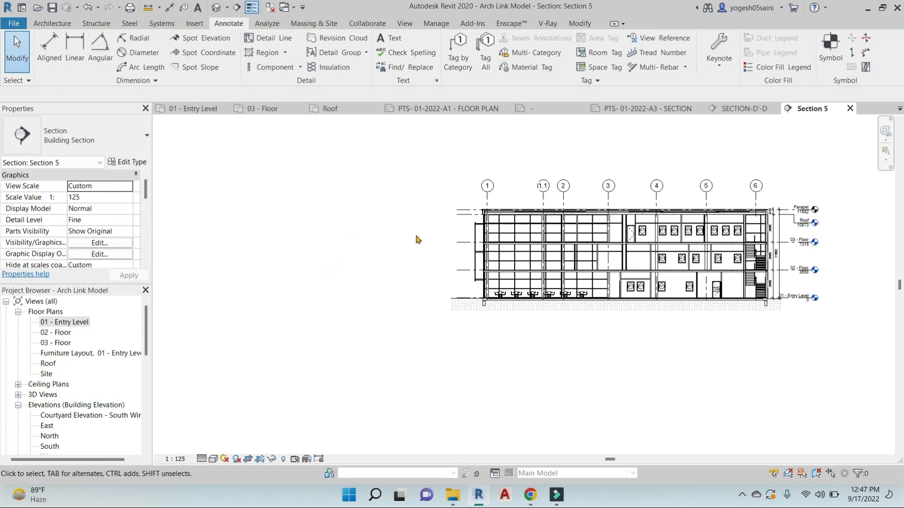
Rename the Section 5 view in the Project Browser to SECTION E'-E
scroll(75, 400, "down", 3)
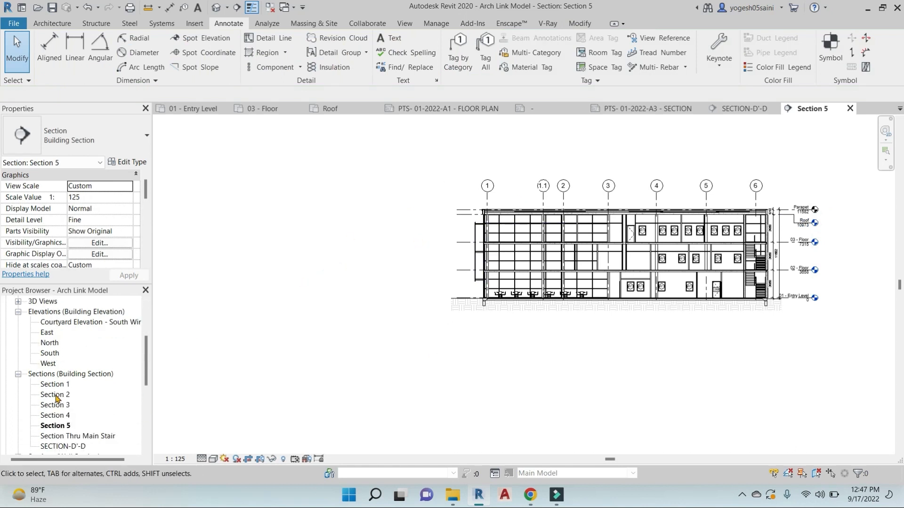
right_click(57, 427)
left_click(80, 329)
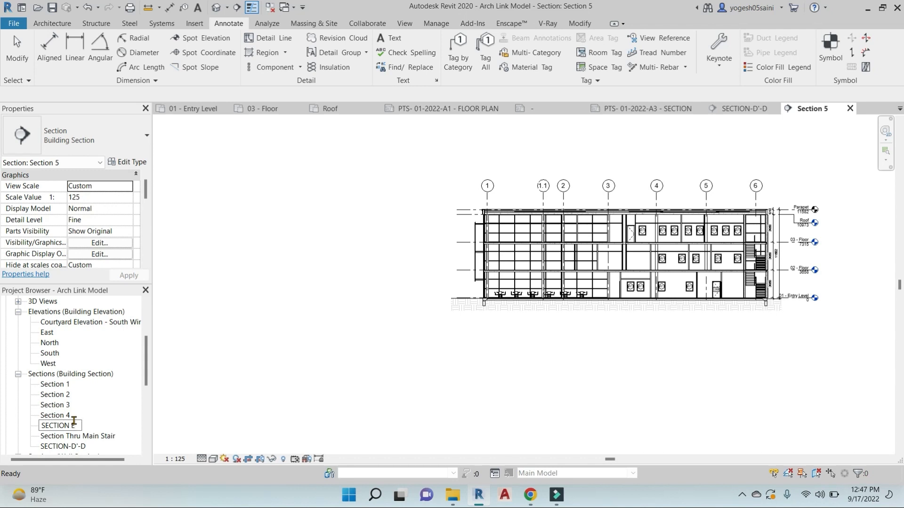
key("Return")
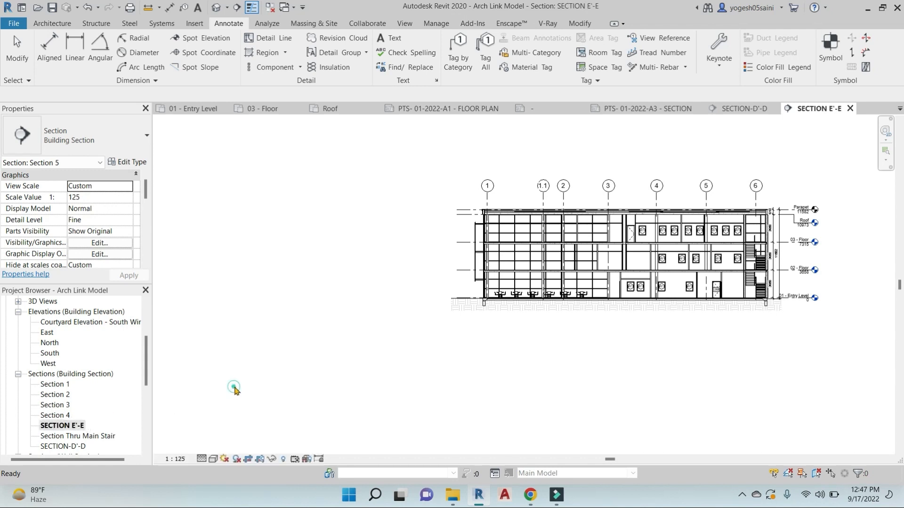
scroll(84, 399, "down", 5)
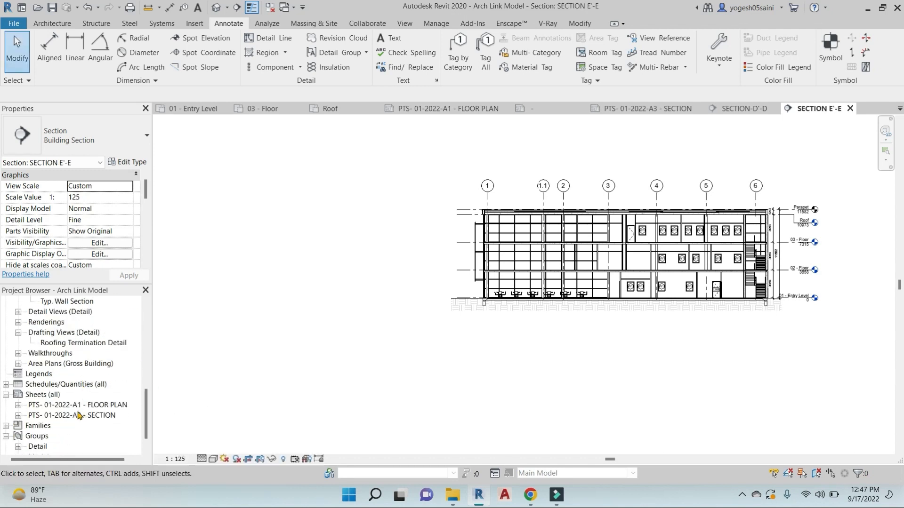
Open the PTS- 01-2022-A3 - SECTION sheet and place SECTION E'-E on its lower part
double_click(79, 415)
scroll(76, 360, "up", 4)
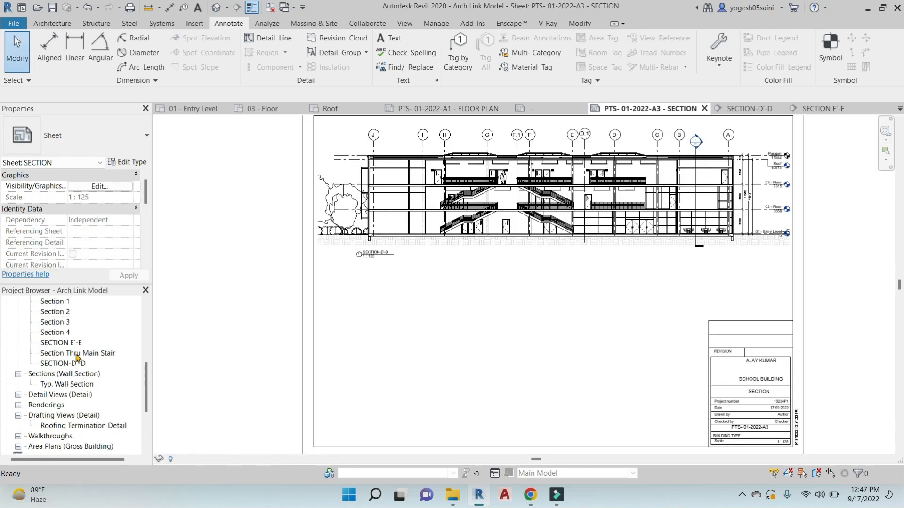
left_click(60, 343)
left_click_drag(620, 348, 589, 347)
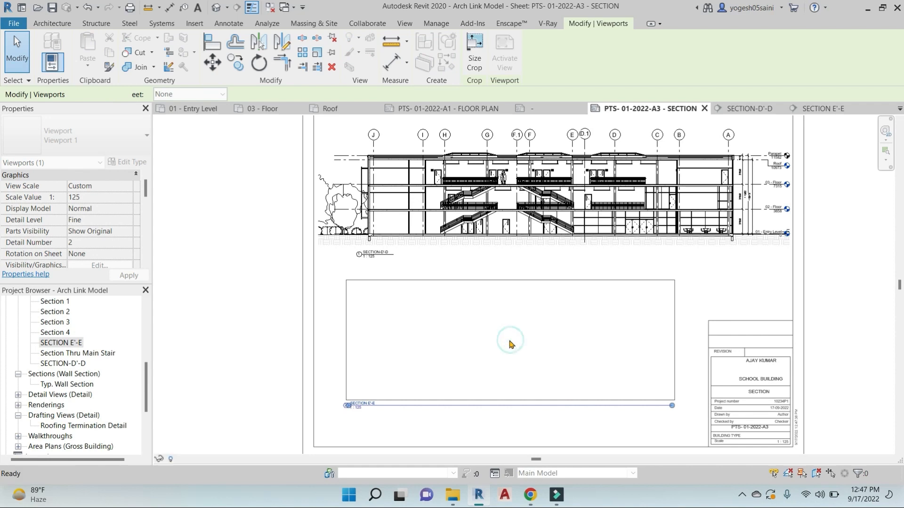
scroll(511, 343, "down", 2)
middle_click_drag(510, 343, 527, 327)
key("Escape")
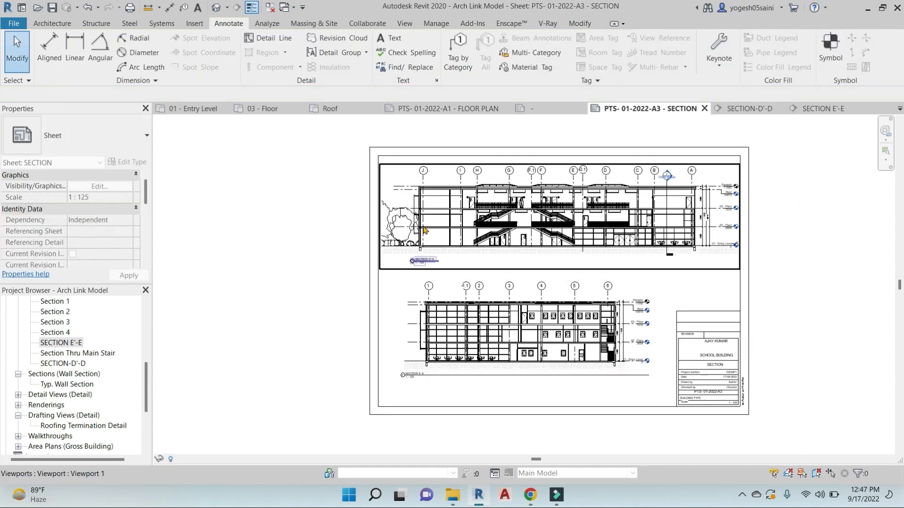
Nudge the SECTION E'-E viewport slightly right and shorten its title line
left_click(450, 286)
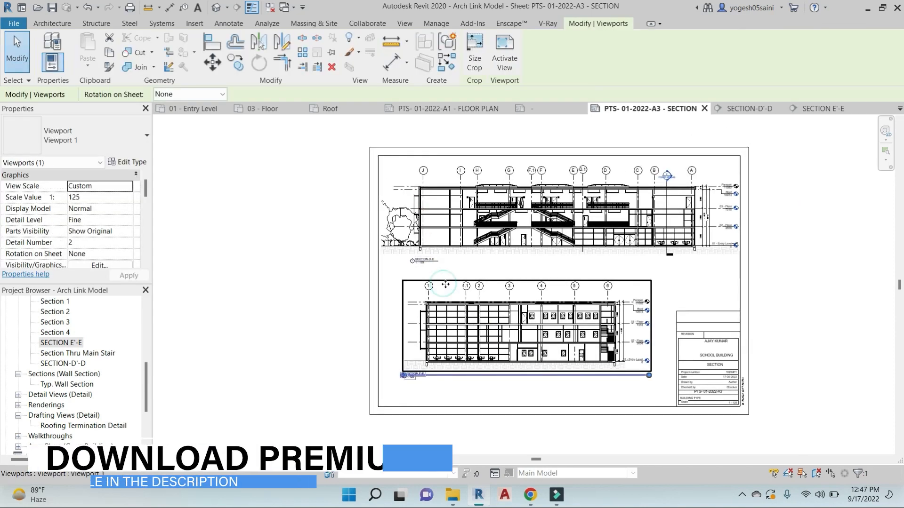
left_click_drag(459, 284, 468, 283)
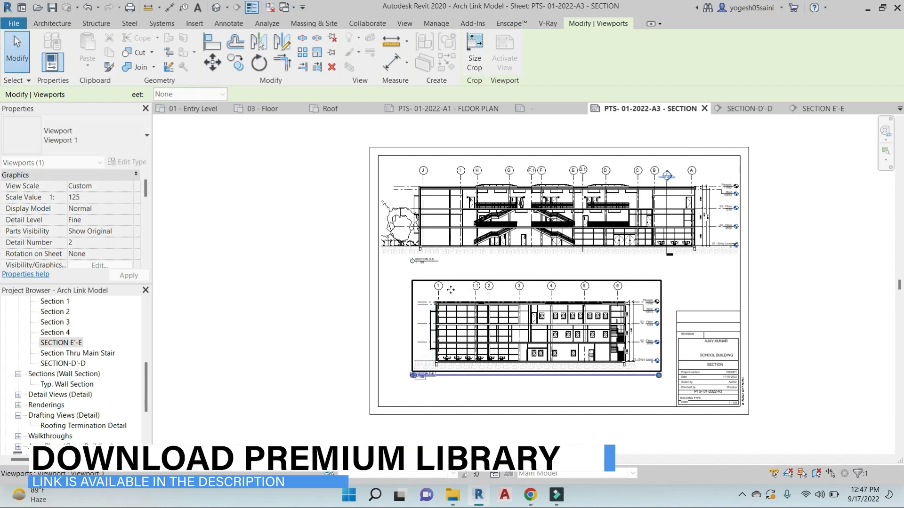
scroll(406, 359, "up", 4)
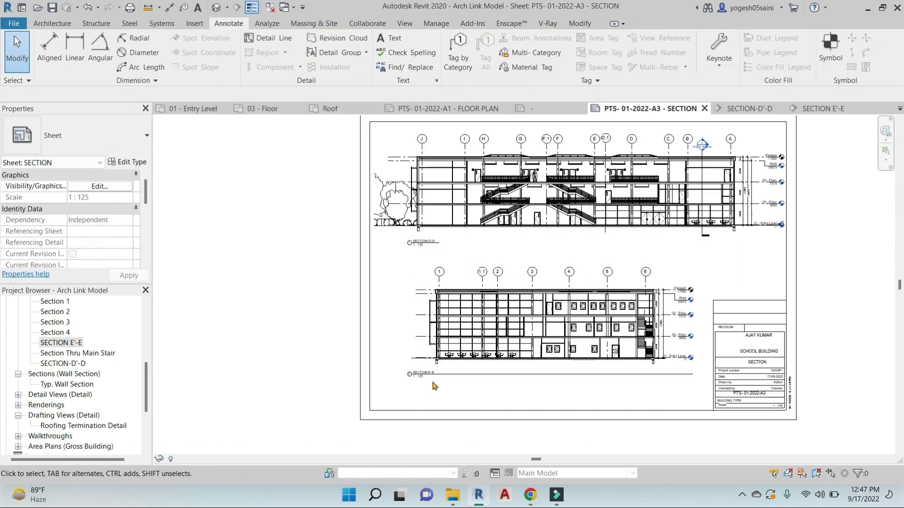
middle_click_drag(406, 359, 366, 306)
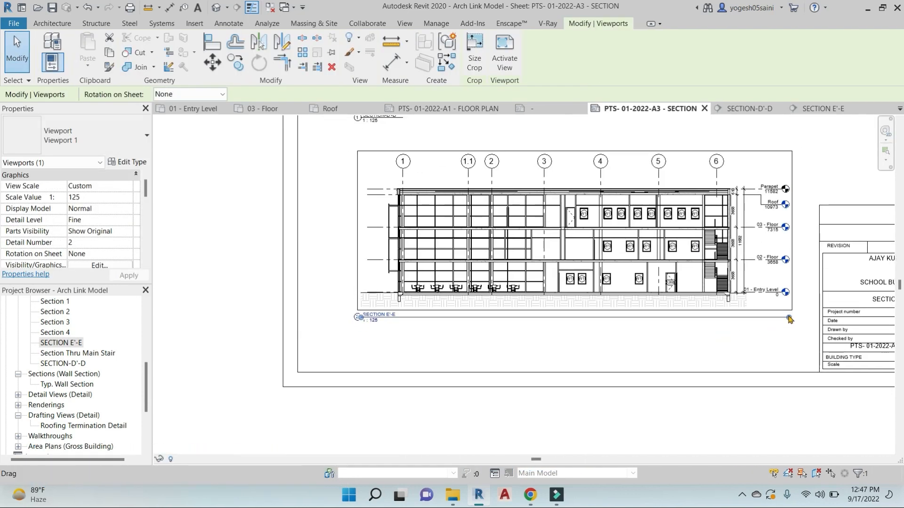
left_click_drag(790, 320, 567, 323)
left_click_drag(413, 330, 411, 324)
key("Escape")
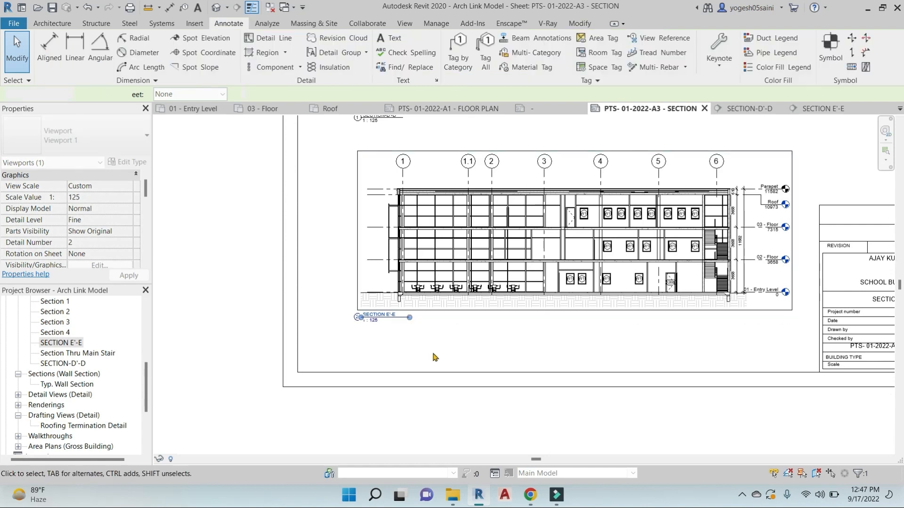
Move the SECTION E'-E viewport title under the section's left end
scroll(464, 403, "down", 4)
left_click(456, 343)
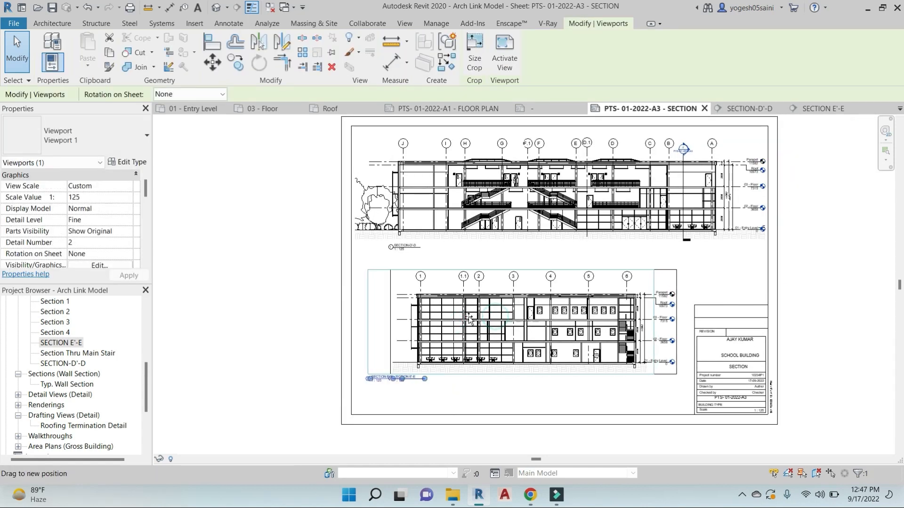
key("Escape")
left_click(411, 377)
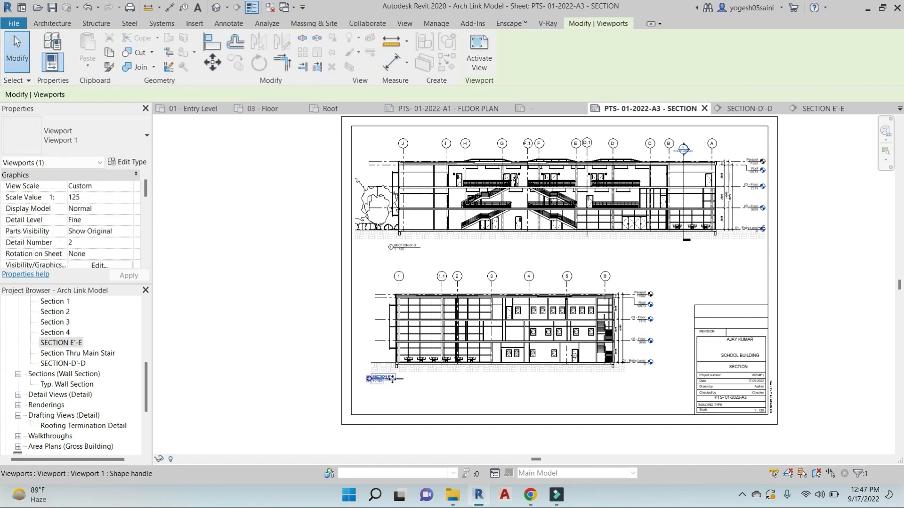
left_click_drag(411, 378, 406, 378)
key("Escape")
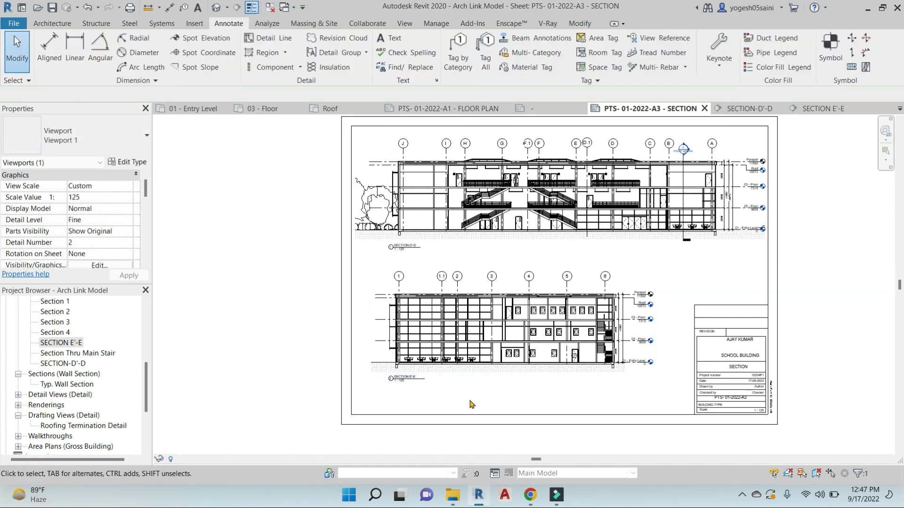
middle_click_drag(517, 396, 518, 359)
scroll(463, 334, "up", 1)
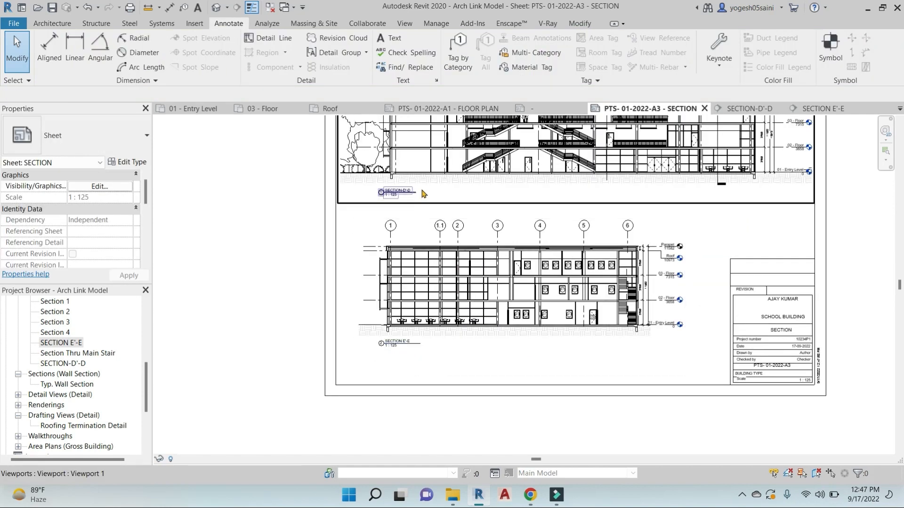
Select the sheet's title block and enter SCHOOL BUILDING in its BUILDING TYPE field
scroll(638, 283, "down", 3)
middle_click_drag(683, 286, 563, 287)
middle_click_drag(635, 366, 672, 276)
scroll(638, 346, "up", 8)
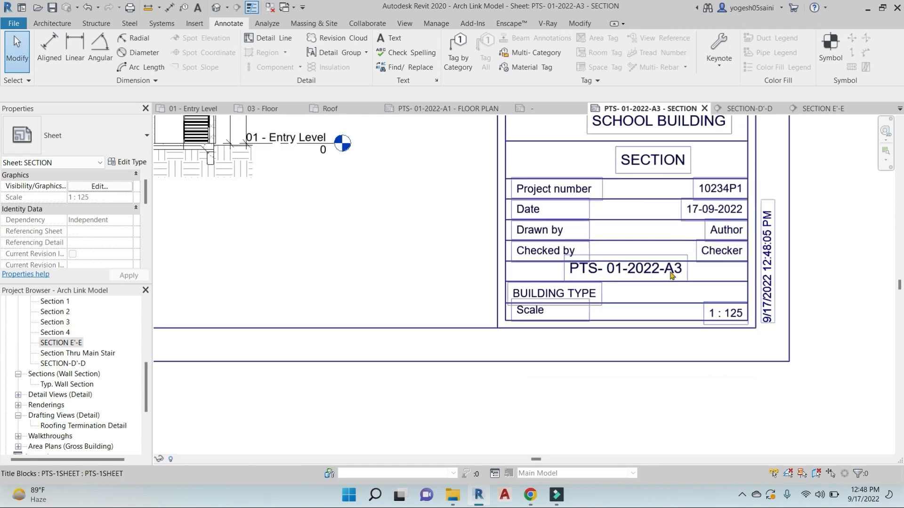
left_click(595, 292)
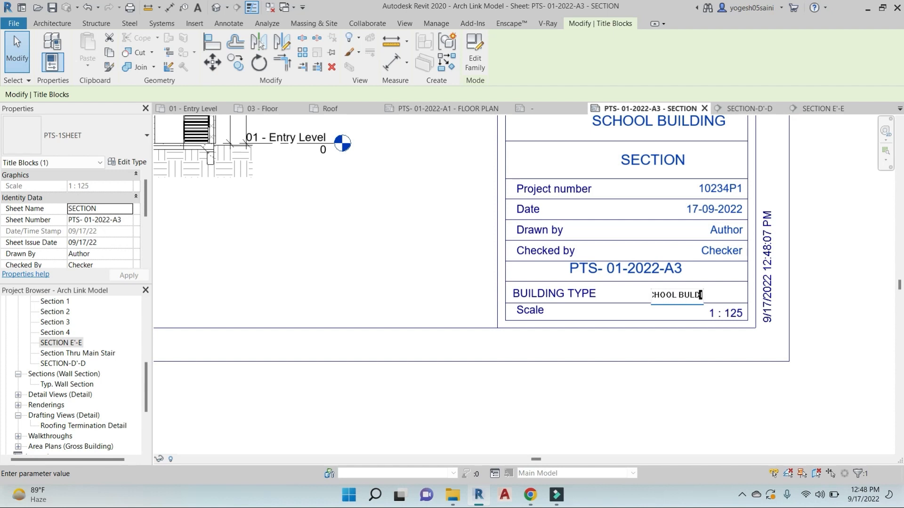
key("Return")
scroll(696, 212, "down", 3)
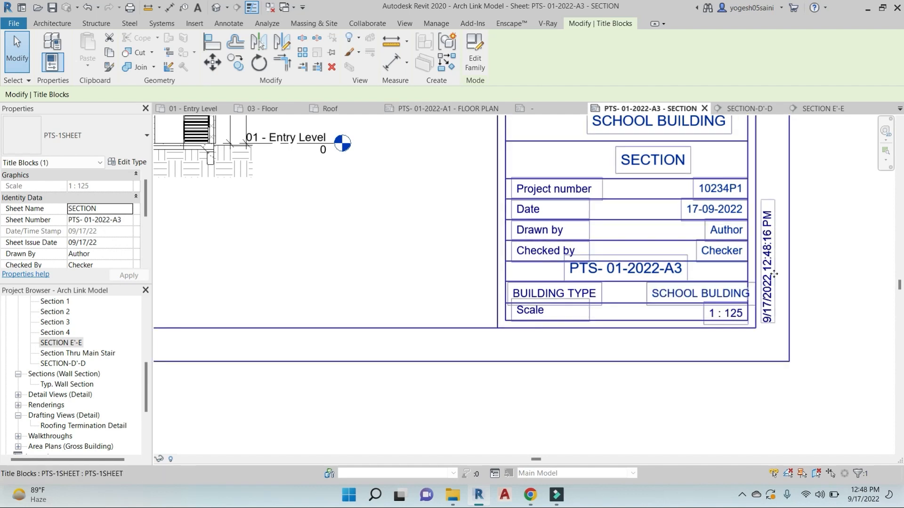
scroll(697, 212, "up", 3)
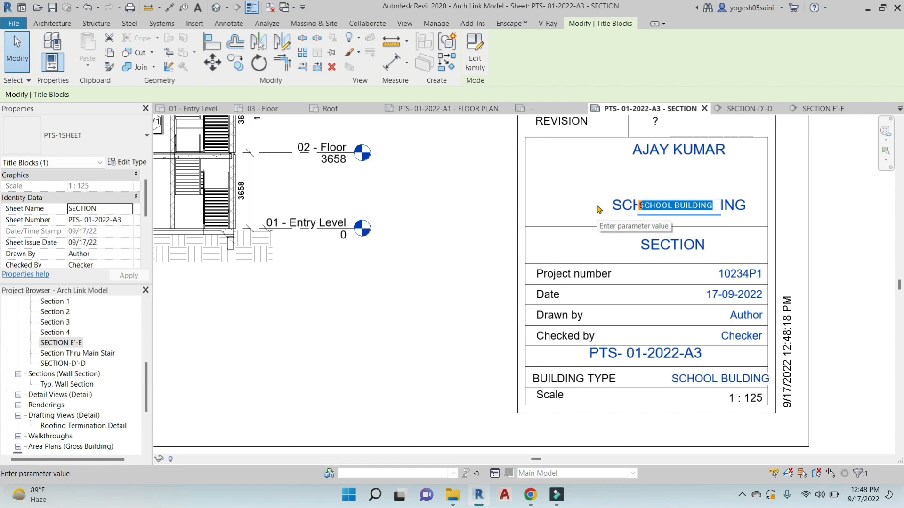
left_click(826, 193)
scroll(790, 265, "down", 3)
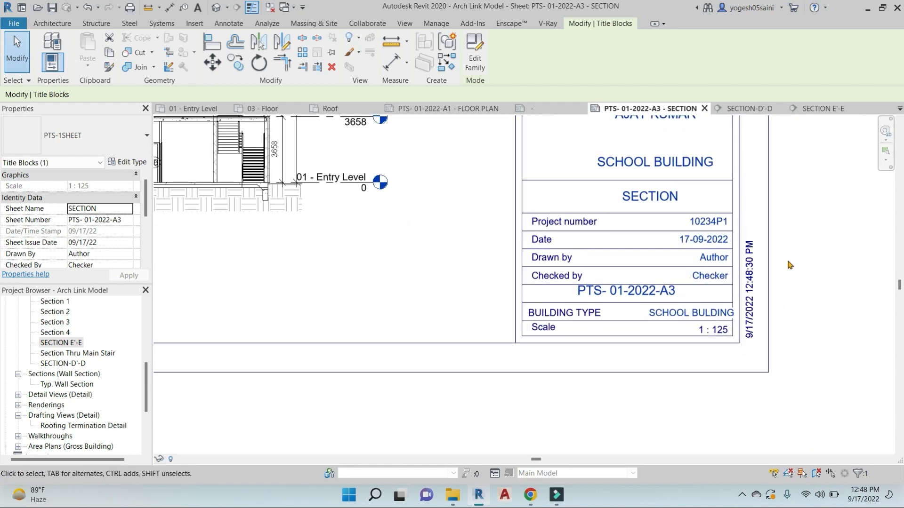
middle_click_drag(795, 266, 830, 336)
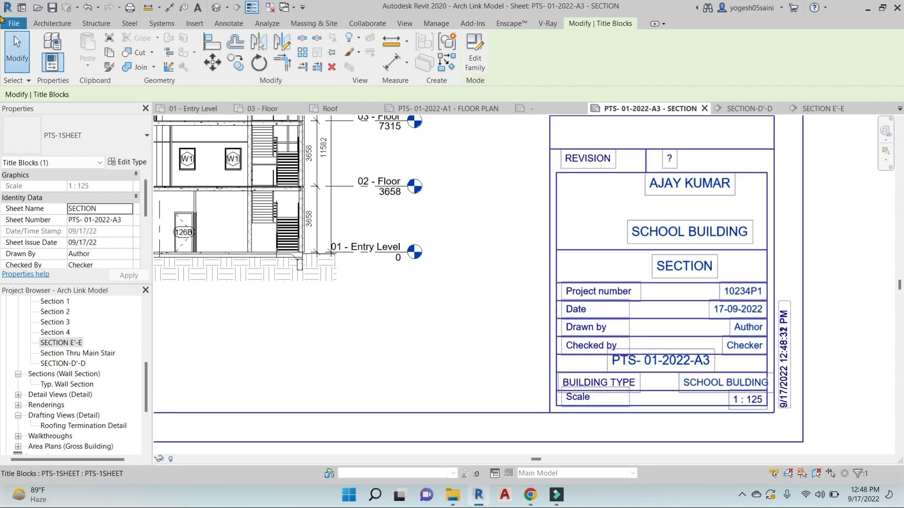
left_click(229, 23)
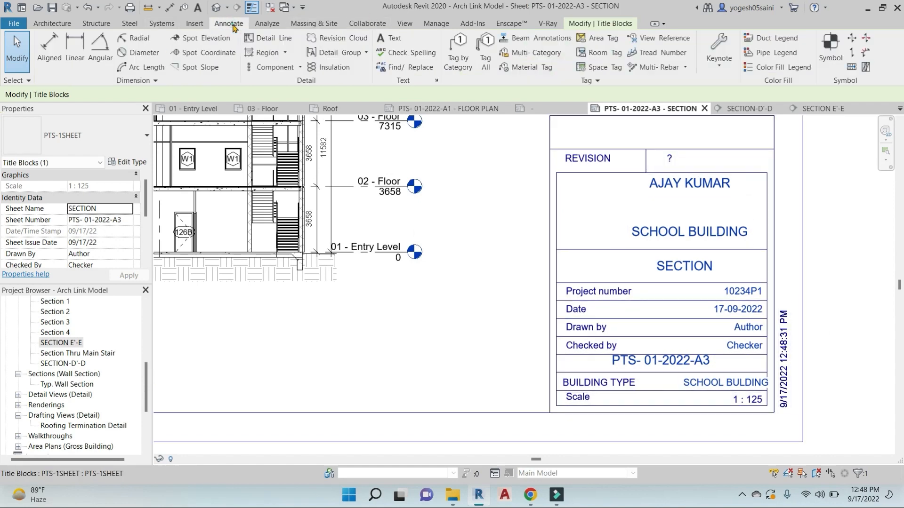
left_click(394, 41)
middle_click_drag(631, 192, 622, 193)
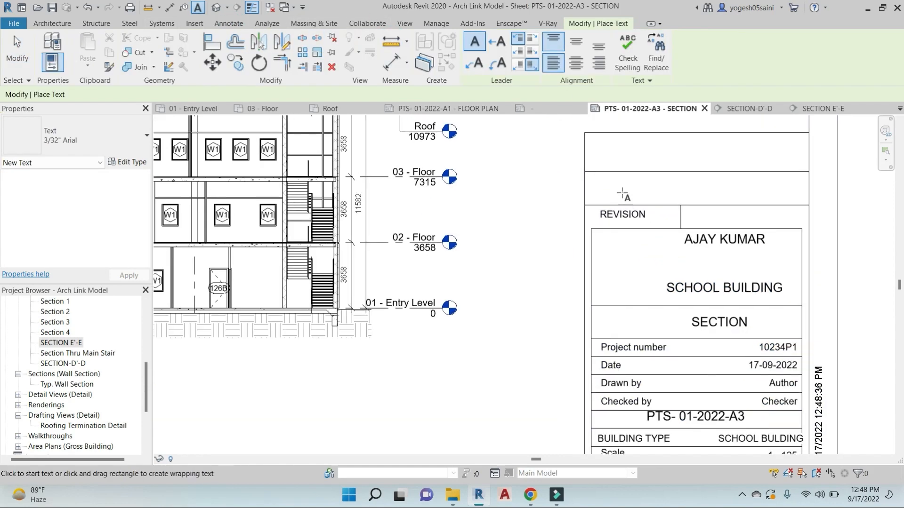
scroll(622, 193, "up", 2)
middle_click_drag(642, 255, 642, 104)
middle_click_drag(671, 226, 655, 264)
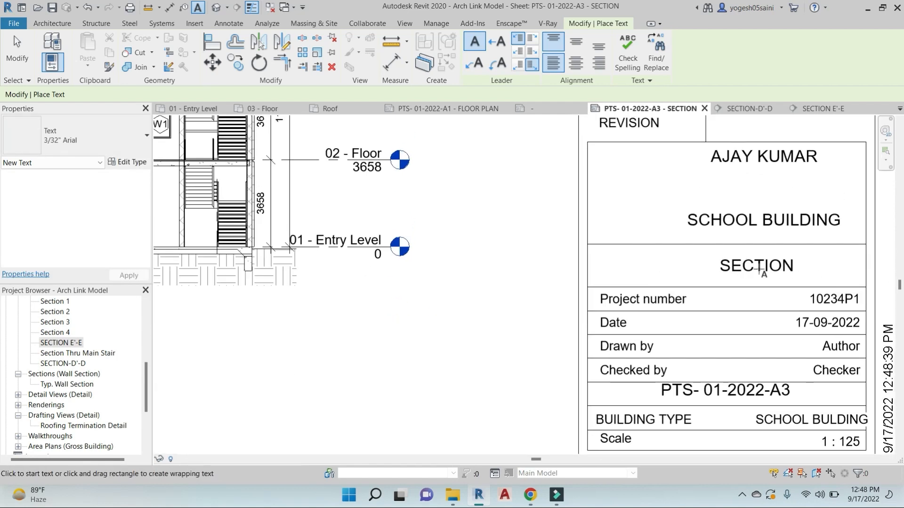
key("Escape")
key("Escape")
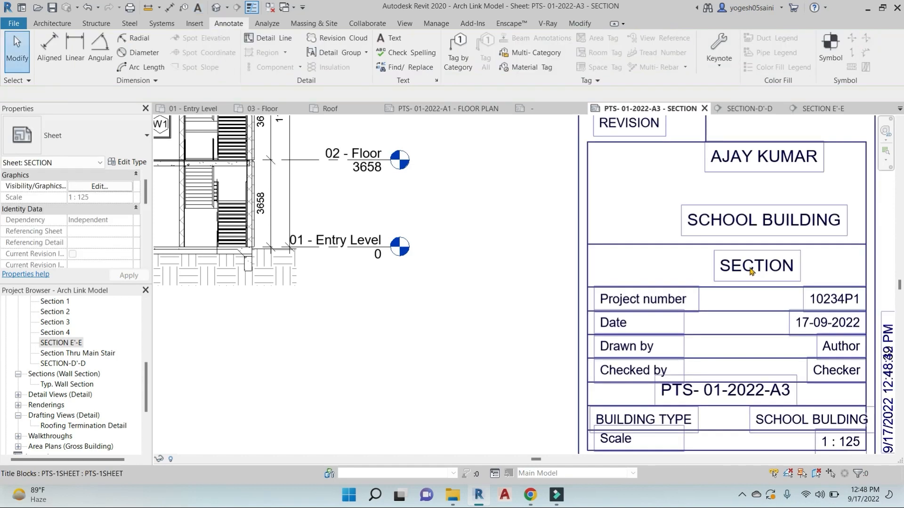
scroll(753, 268, "down", 2)
left_click(389, 38)
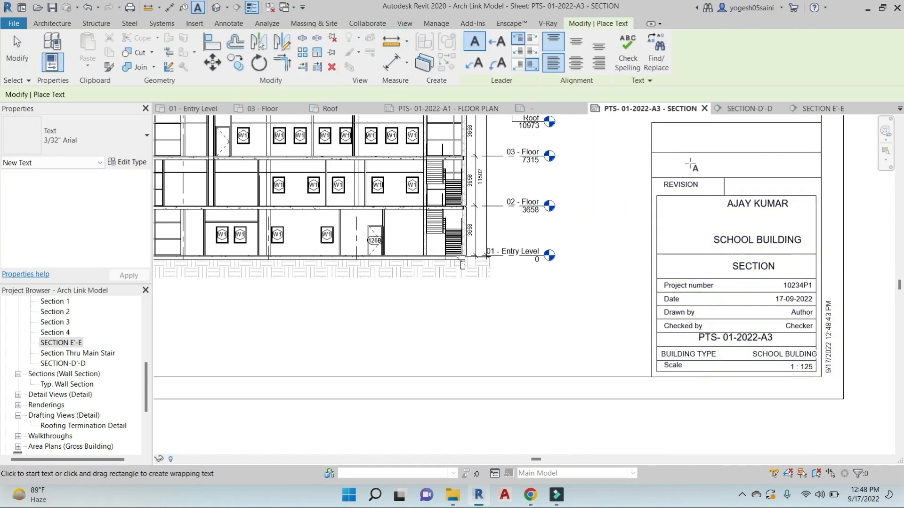
scroll(690, 161, "up", 2)
left_click(660, 161)
type("DATE")
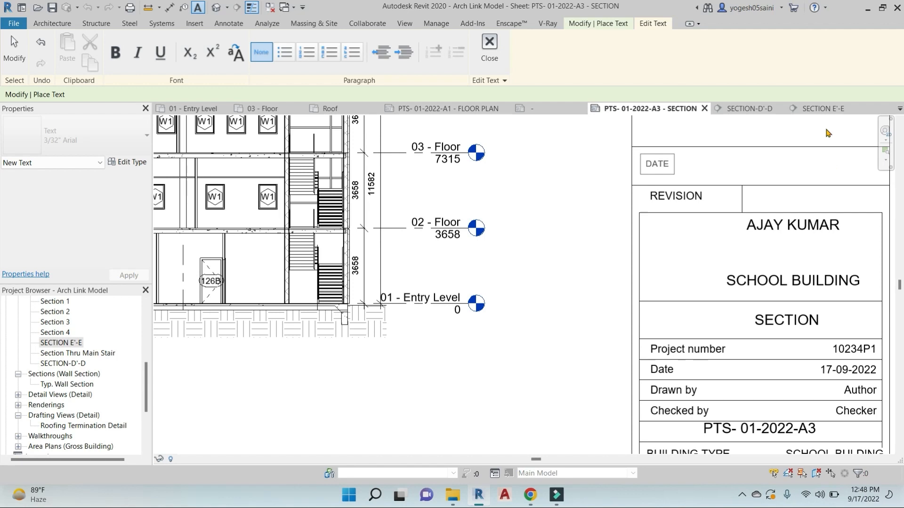
left_click(780, 164)
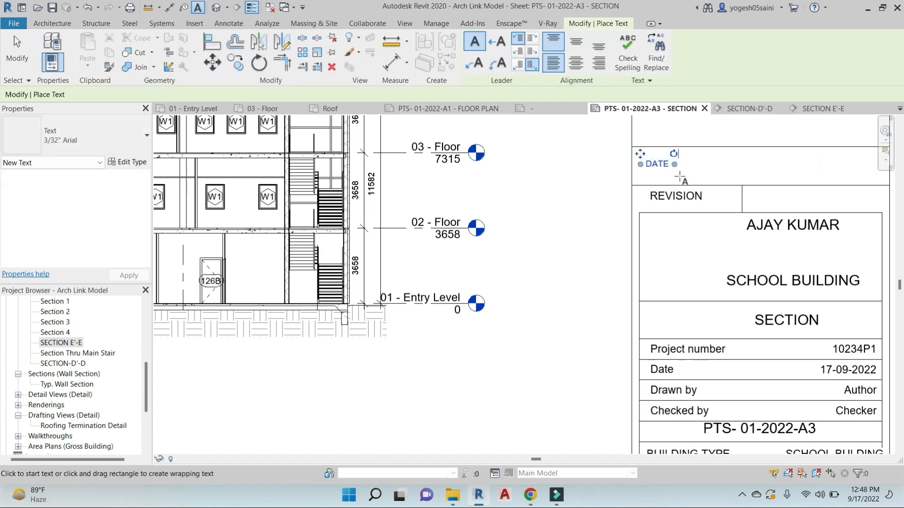
key("Escape")
key("Escape")
left_click(662, 166)
key("d")
key("e")
scroll(665, 182, "down", 3)
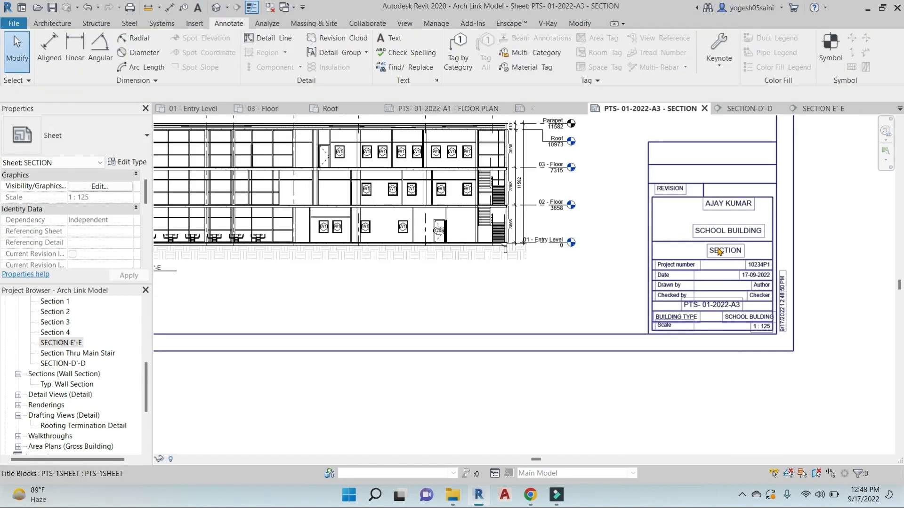
scroll(81, 441, "down", 2)
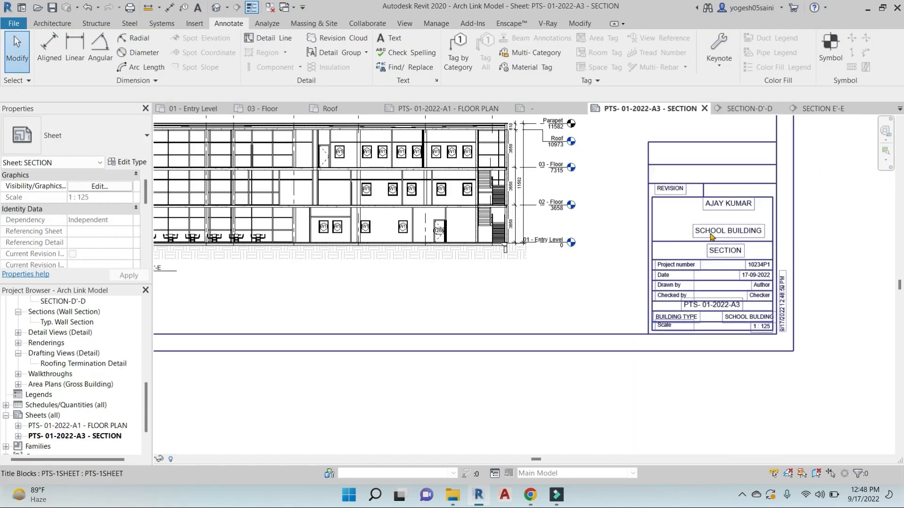
left_click(102, 426)
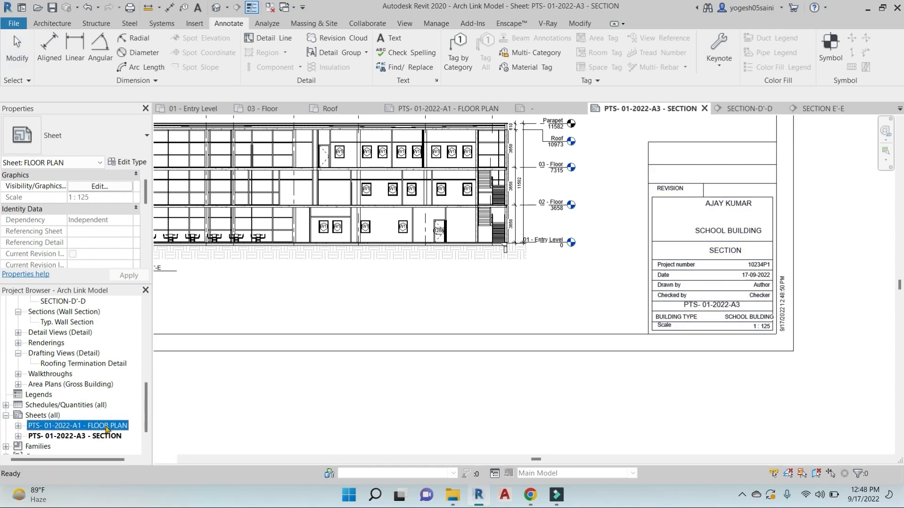
double_click(107, 429)
scroll(565, 282, "up", 3)
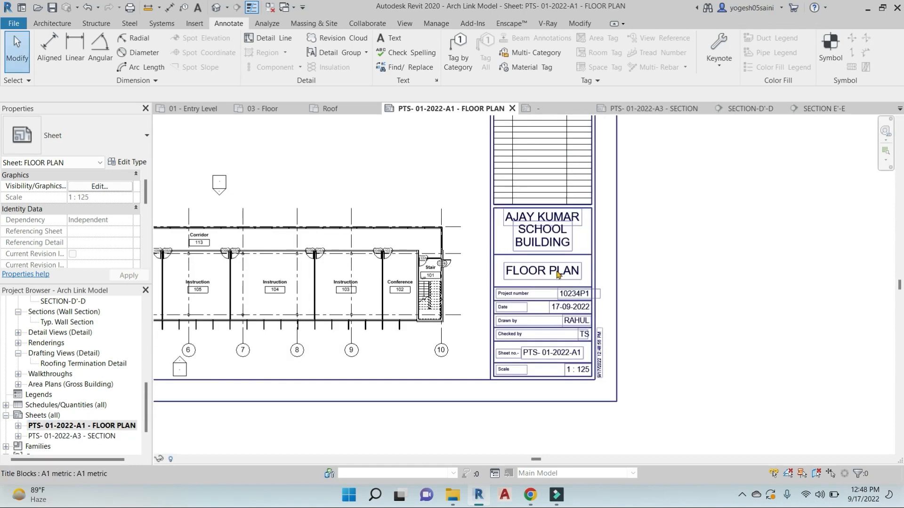
double_click(84, 436)
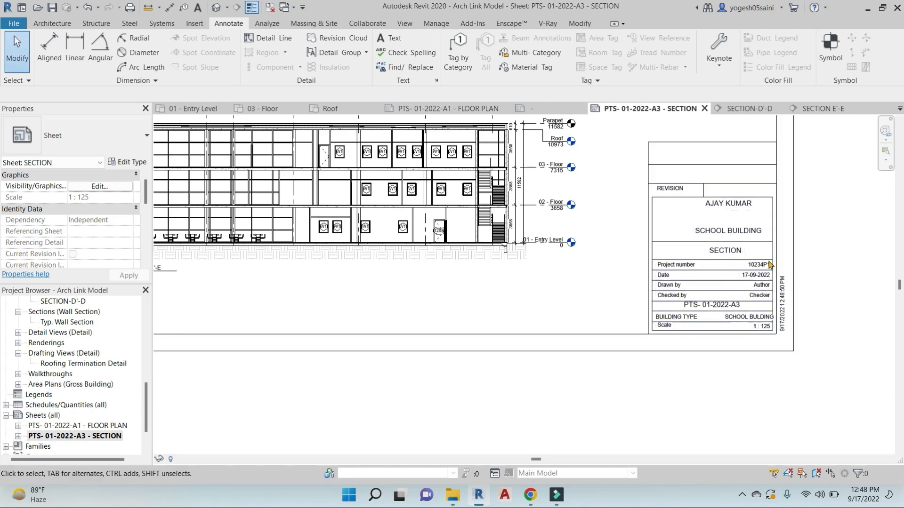
scroll(502, 267, "down", 4)
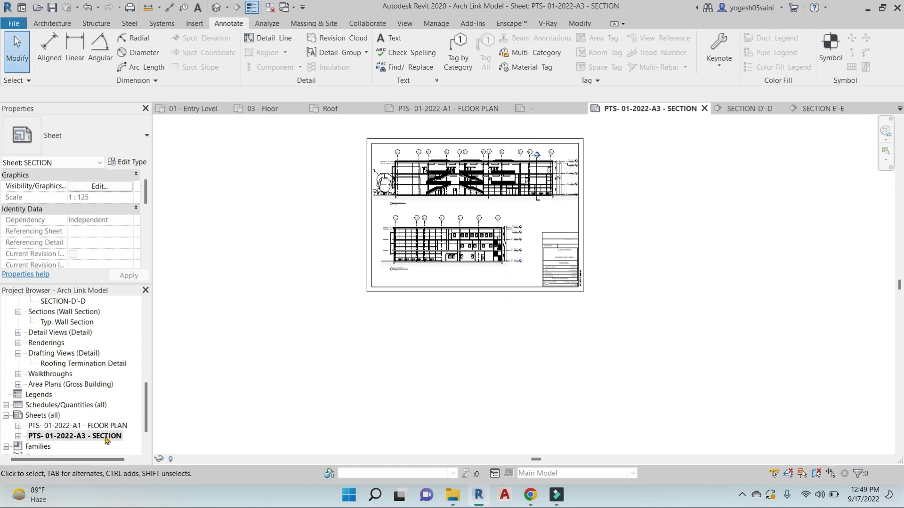
Create a new sheet from Sheets (all) using the PTS-1SHEET title block
right_click(42, 416)
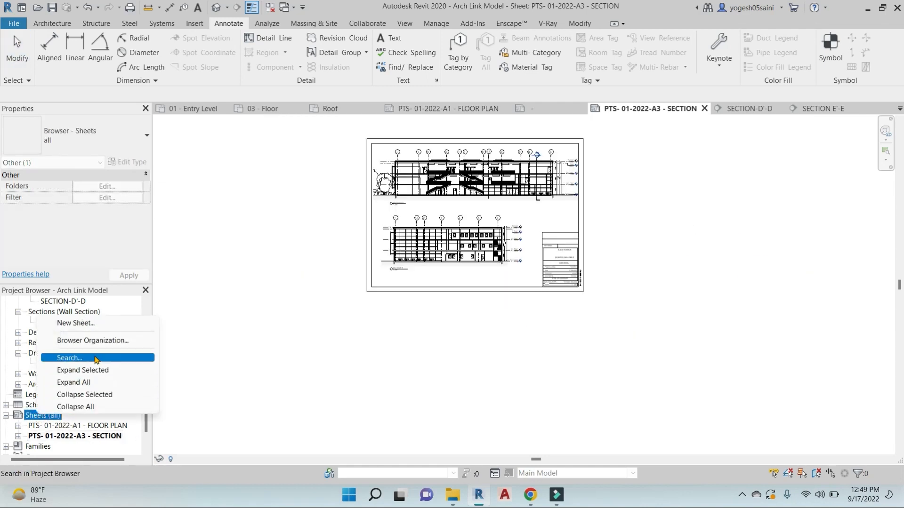
left_click(75, 324)
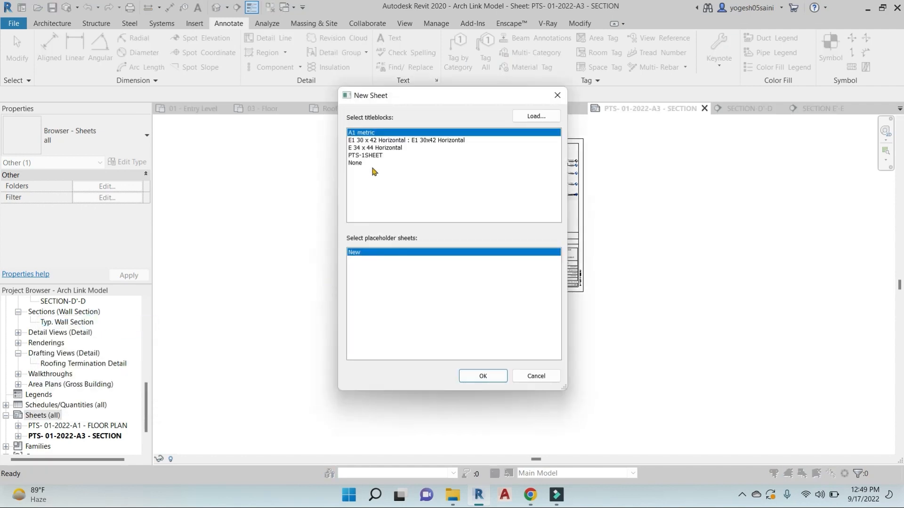
left_click(379, 156)
left_click(480, 376)
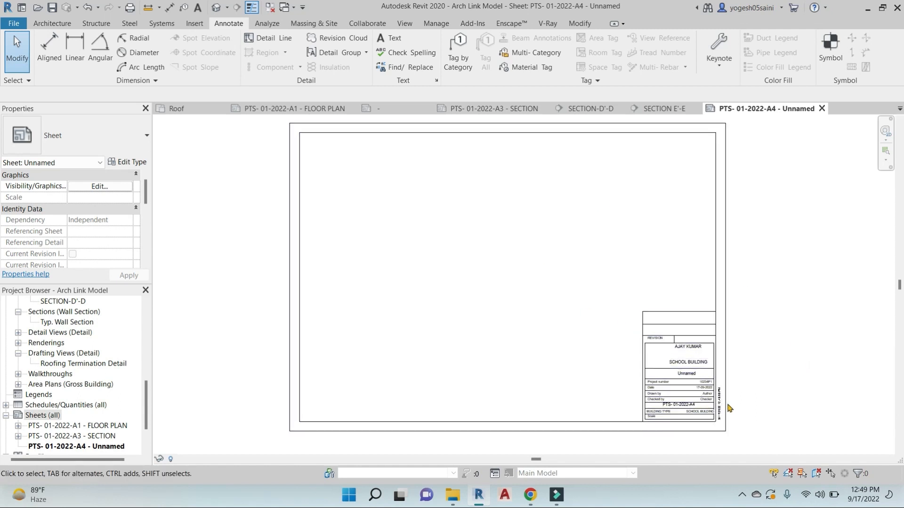
Zoom and pan to inspect the new PTS- 01-2022-A4 sheet's title block
scroll(675, 395, "up", 2)
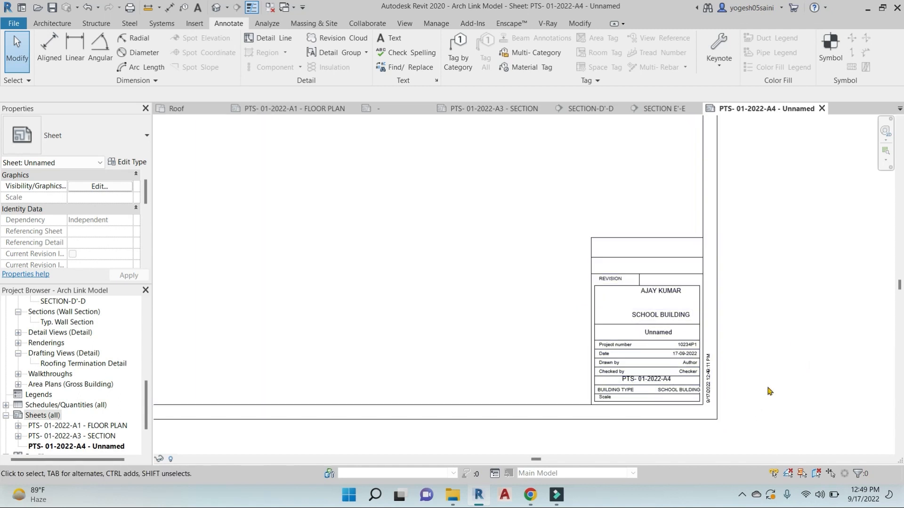
scroll(641, 324, "up", 2)
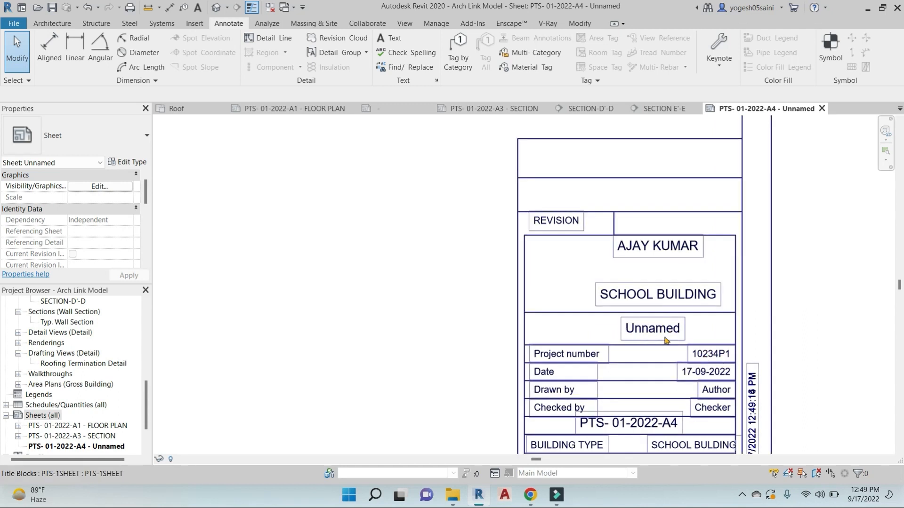
scroll(665, 340, "down", 4)
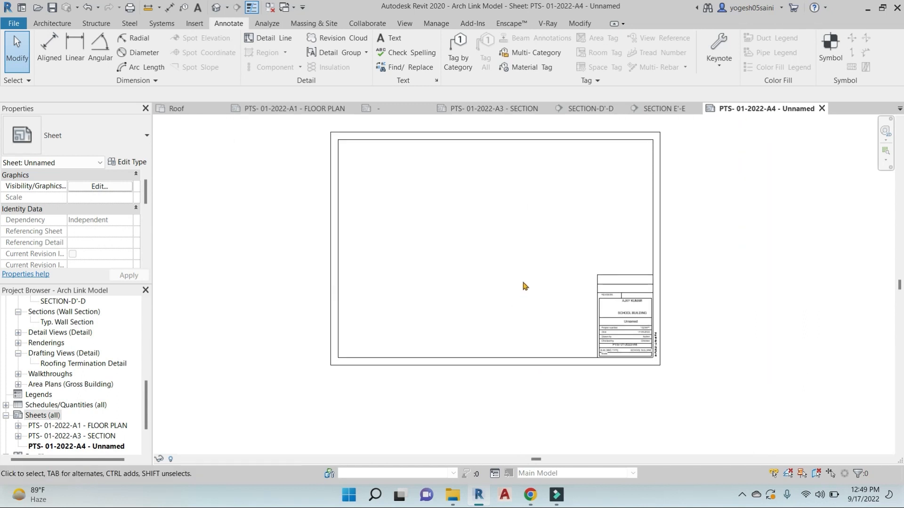
scroll(641, 324, "up", 2)
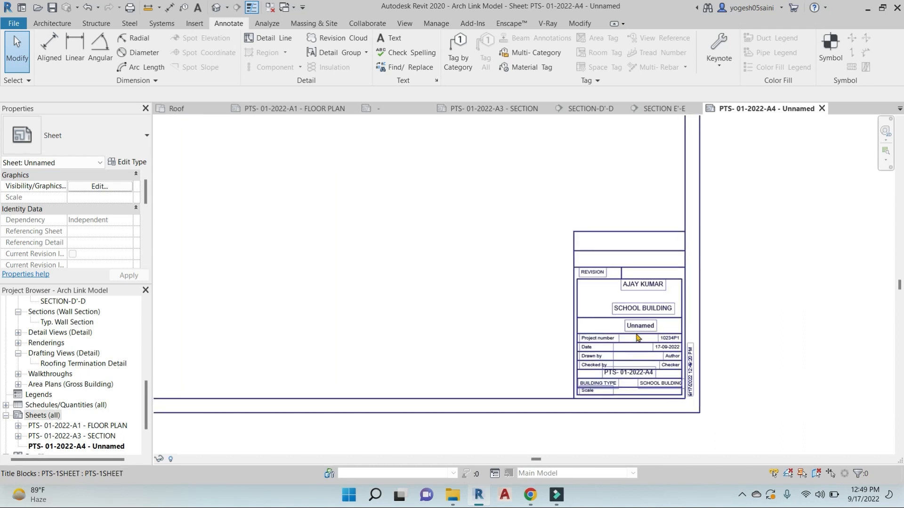
scroll(603, 399, "up", 2)
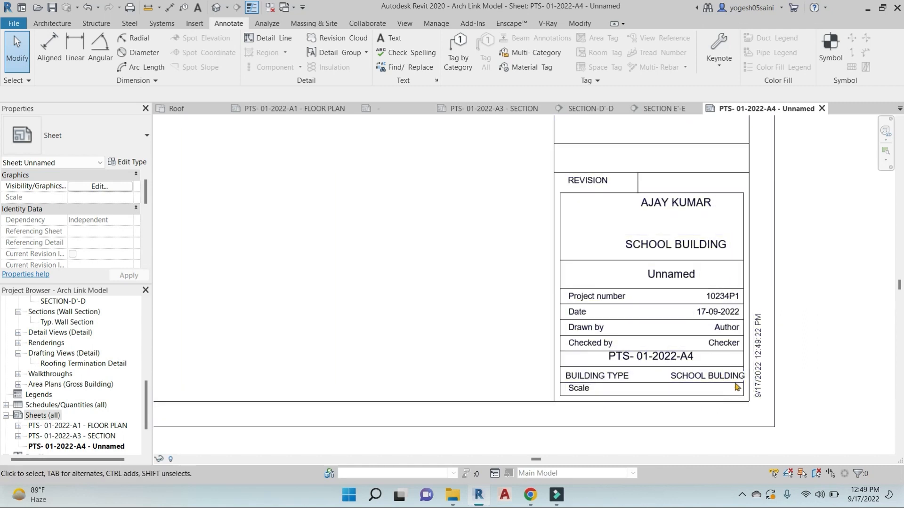
scroll(650, 287, "down", 3)
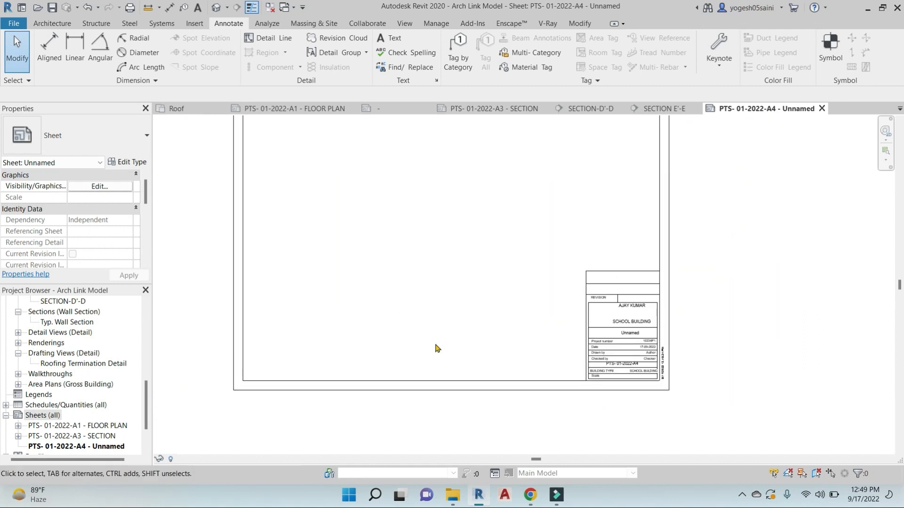
middle_click_drag(346, 167, 342, 193)
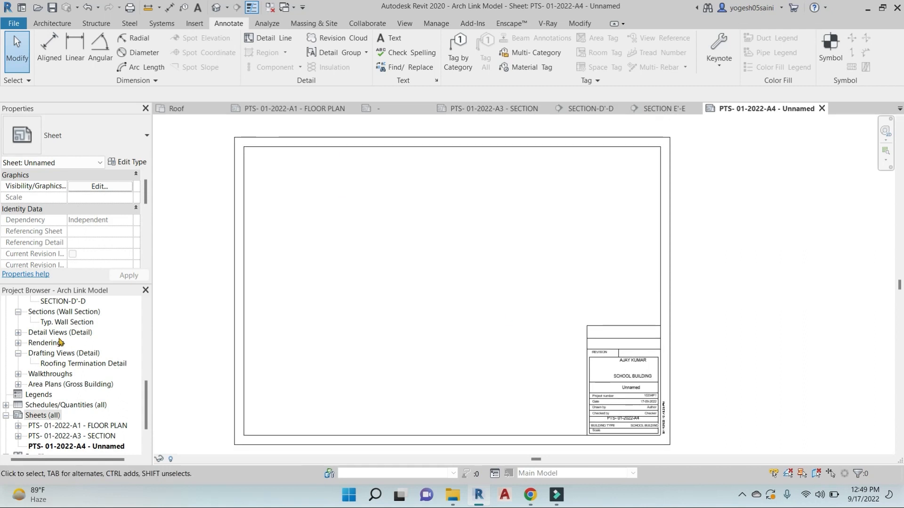
scroll(40, 369, "up", 3)
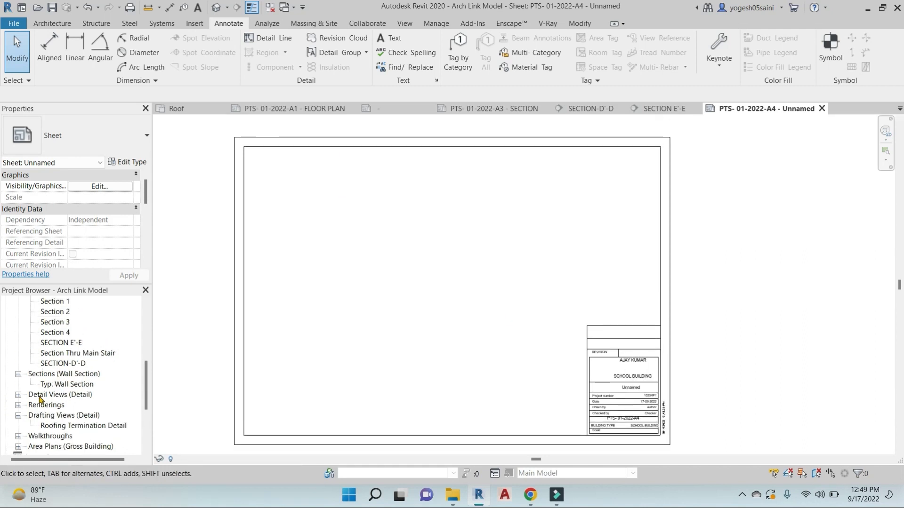
Place the Courtyard Elevation - South Wing view across the upper area of the new sheet
scroll(46, 363, "up", 3)
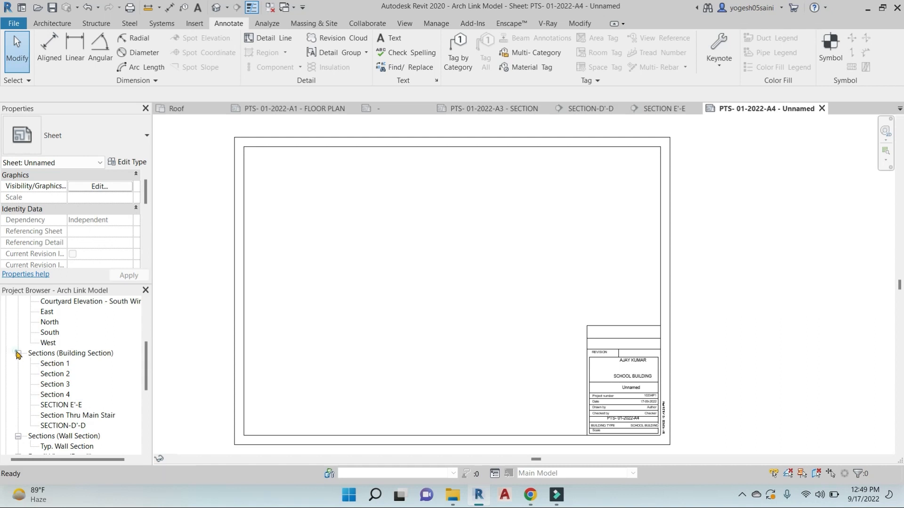
left_click(18, 353)
scroll(53, 323, "up", 1)
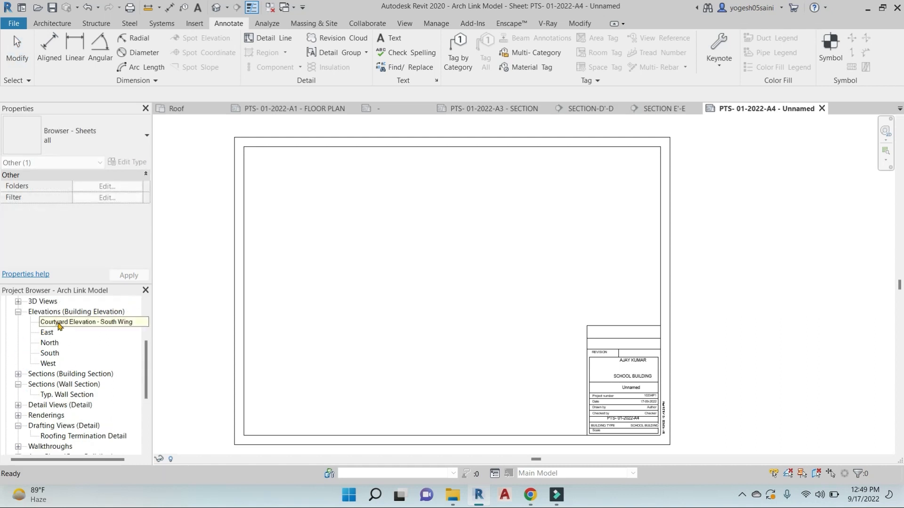
left_click_drag(58, 324, 442, 238)
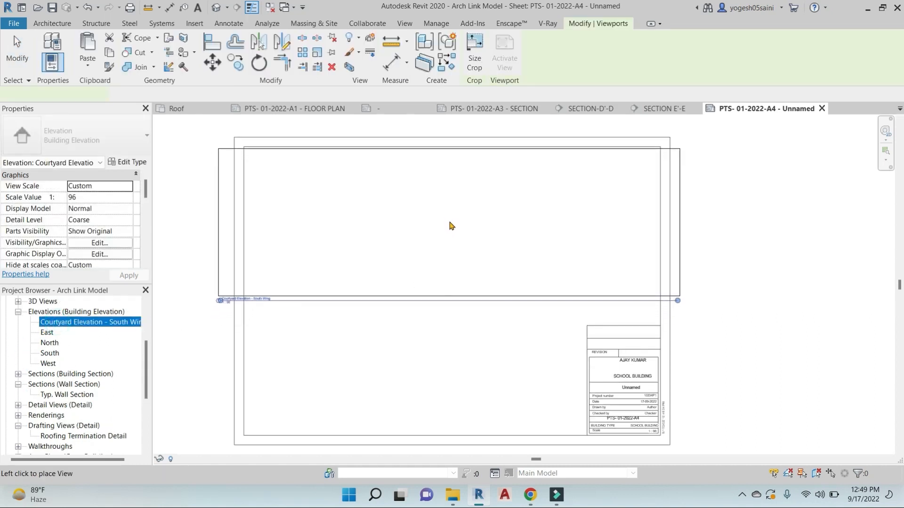
left_click(448, 223)
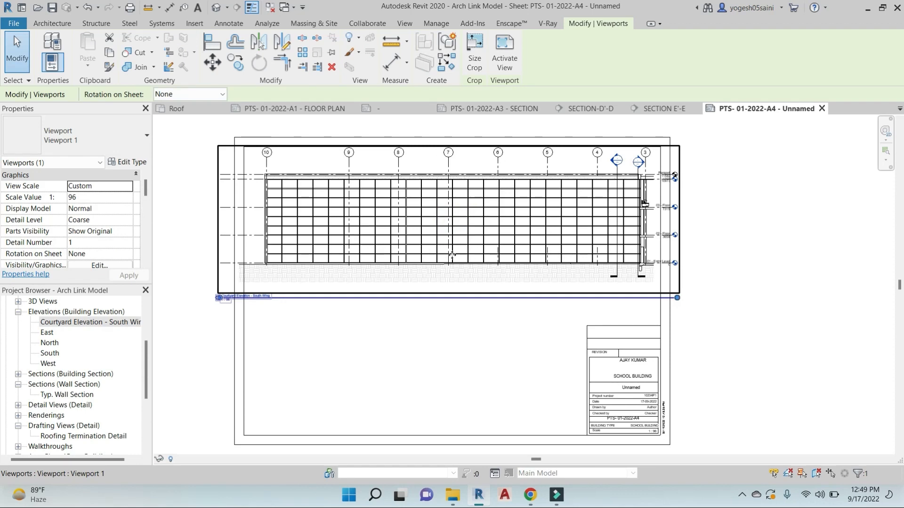
double_click(467, 201)
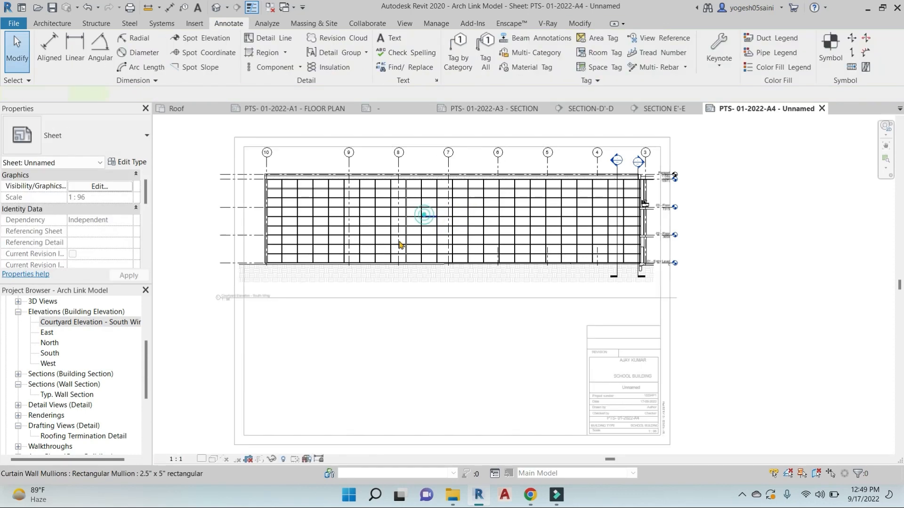
left_click(181, 460)
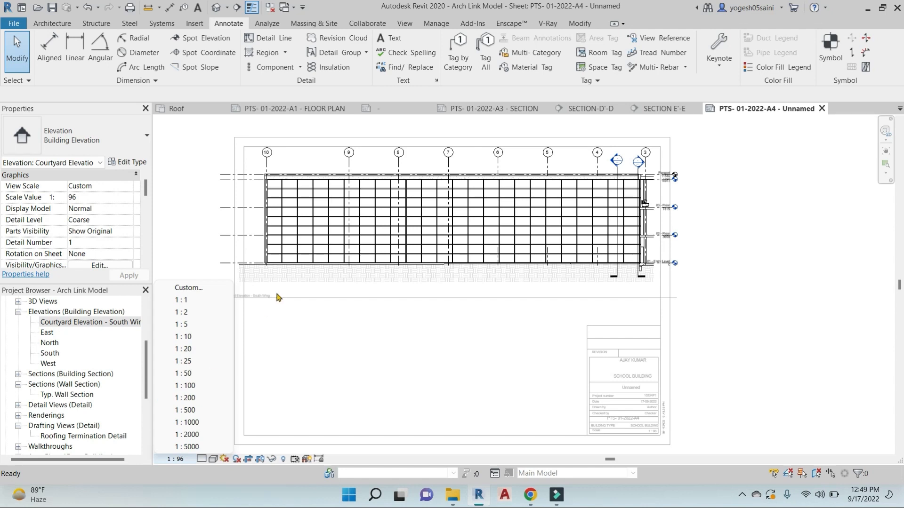
Set the elevation viewport to a custom 1:125 scale
left_click(323, 160)
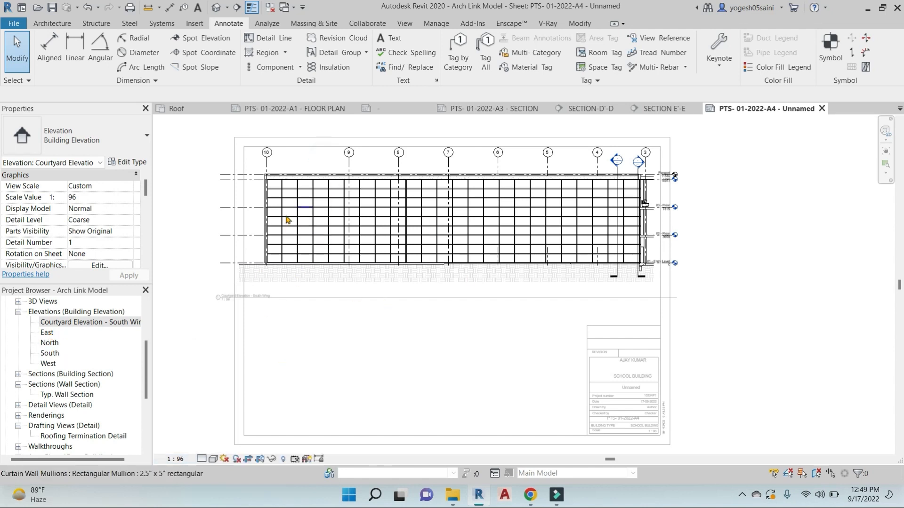
left_click(175, 462)
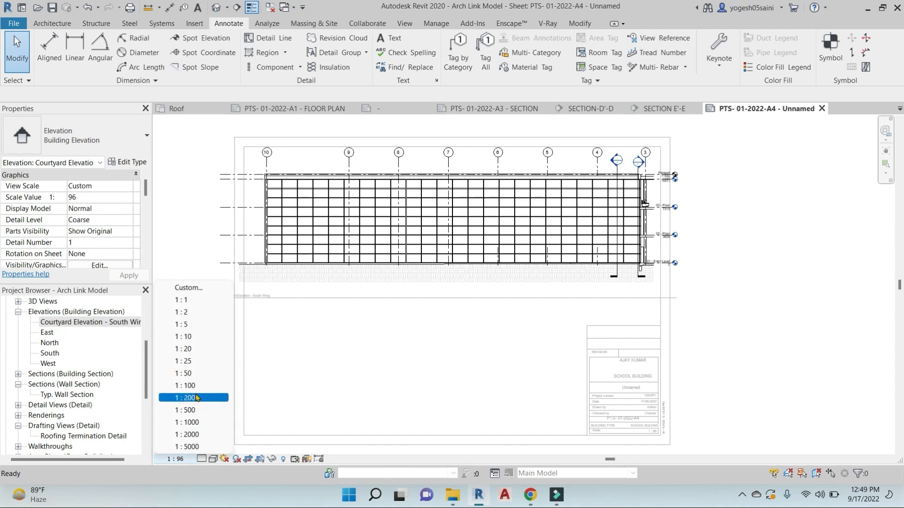
left_click(193, 288)
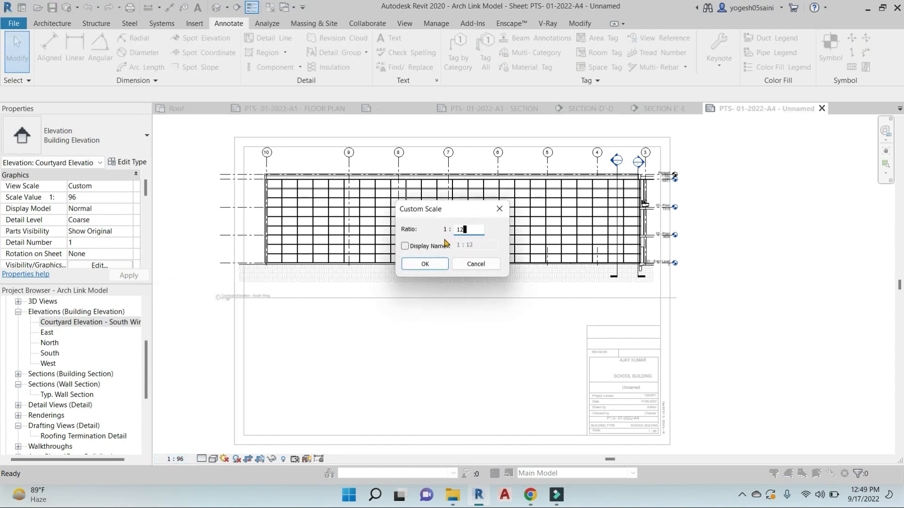
left_click(434, 263)
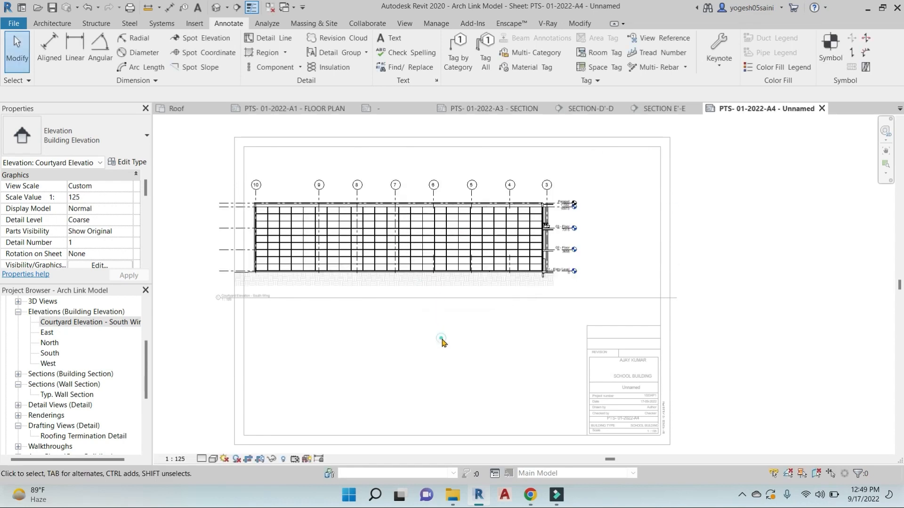
Move the elevation viewport up so it sits inside the A4 sheet border
left_click(443, 220)
mouse_move(381, 229)
left_mouse_down()
mouse_move(422, 213)
mouse_move(416, 206)
left_mouse_up()
left_click(636, 255)
left_click(587, 220)
left_click_drag(719, 274, 382, 283)
key("Escape")
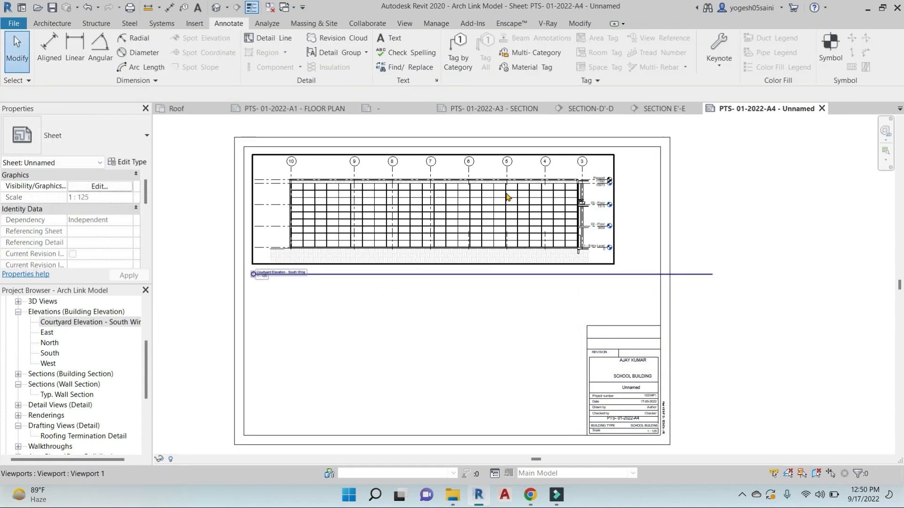
Shorten the elevation viewport's title line and move its title closer to the elevation
left_click(508, 197)
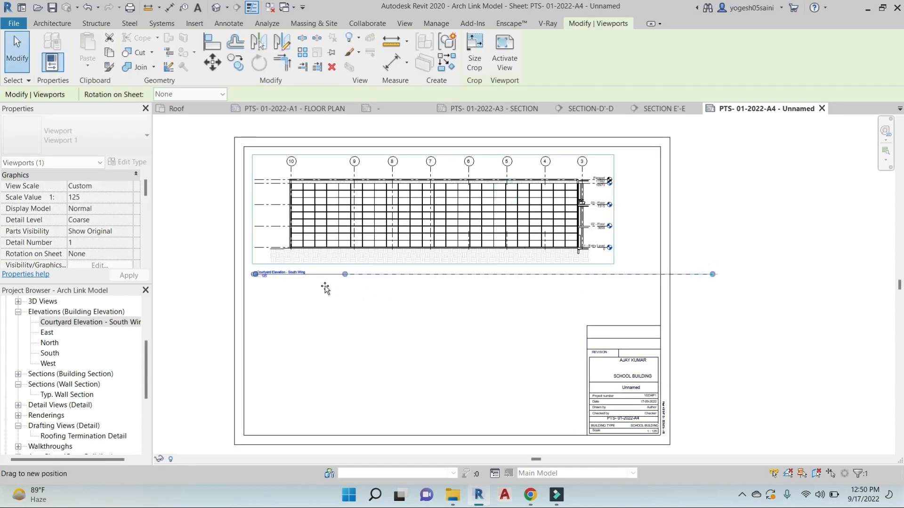
left_click_drag(324, 287, 319, 289)
scroll(304, 297, "up", 3)
left_click(302, 321)
left_click(265, 248)
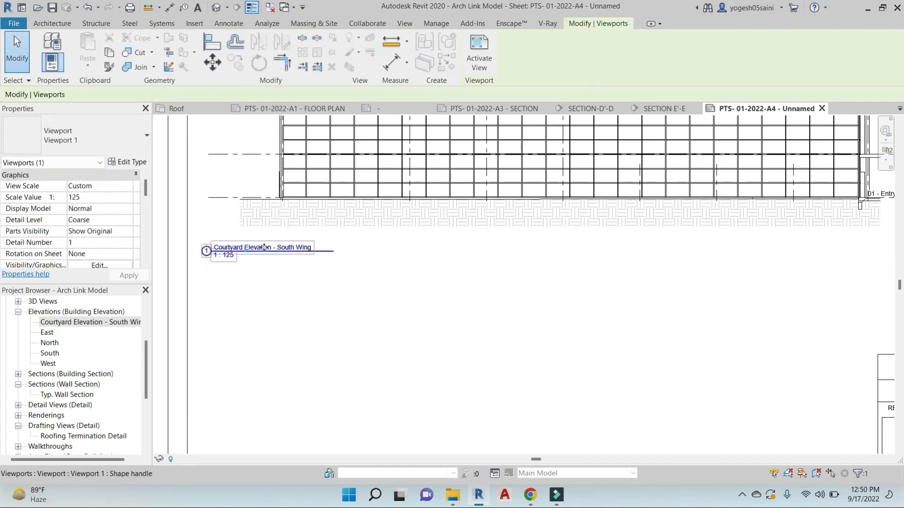
left_click_drag(247, 250, 304, 241)
key("Escape")
Set the viewport's Title on Sheet to SOUTH WING-1 and apply it
scroll(285, 244, "up", 2)
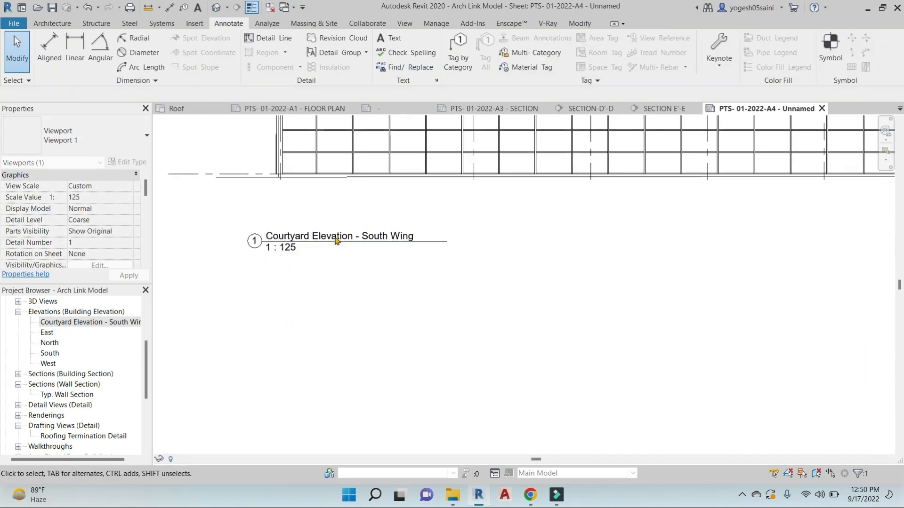
scroll(337, 241, "down", 2)
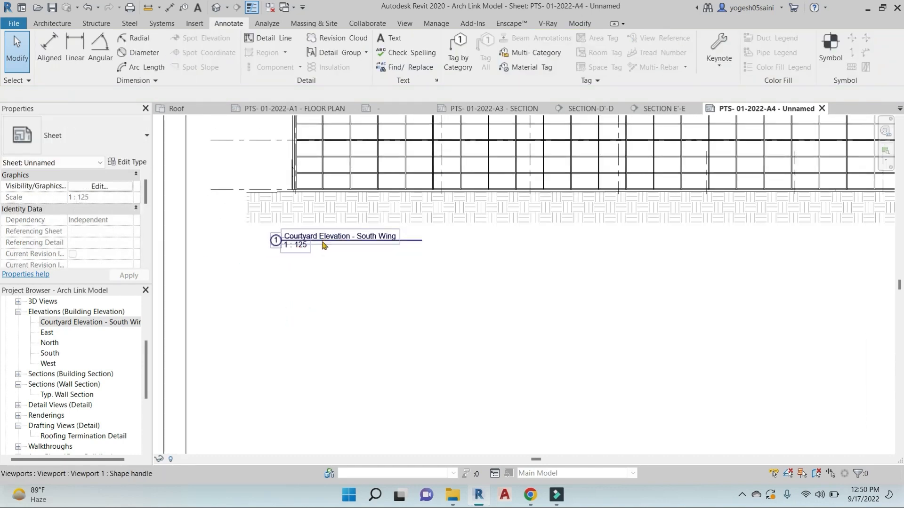
scroll(66, 383, "down", 1)
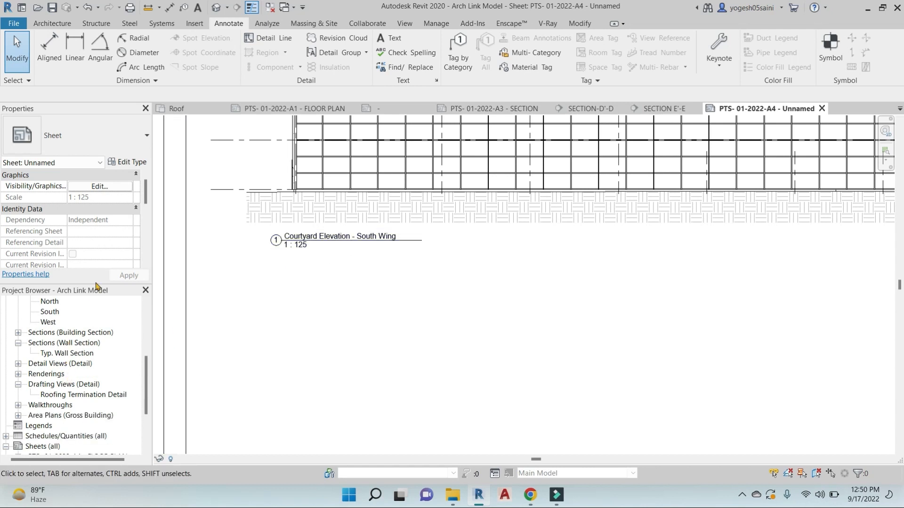
scroll(87, 224, "down", 5)
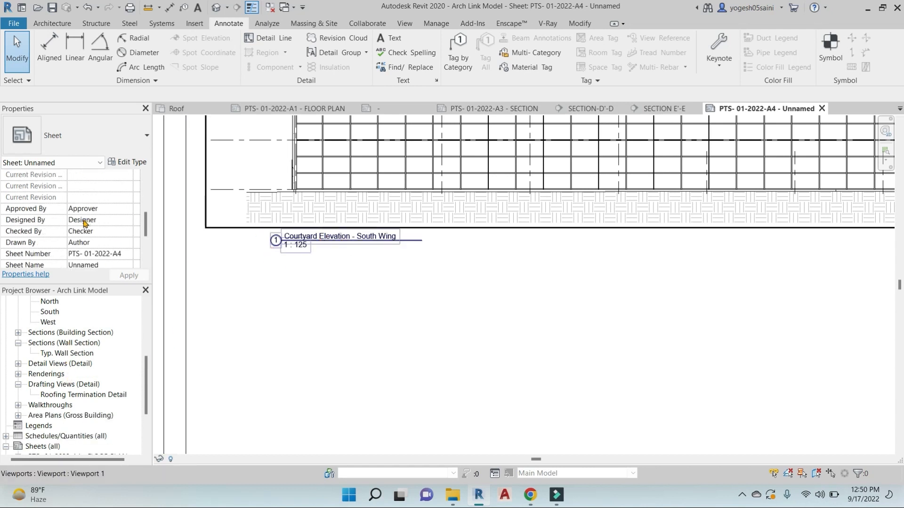
scroll(94, 229, "up", 1)
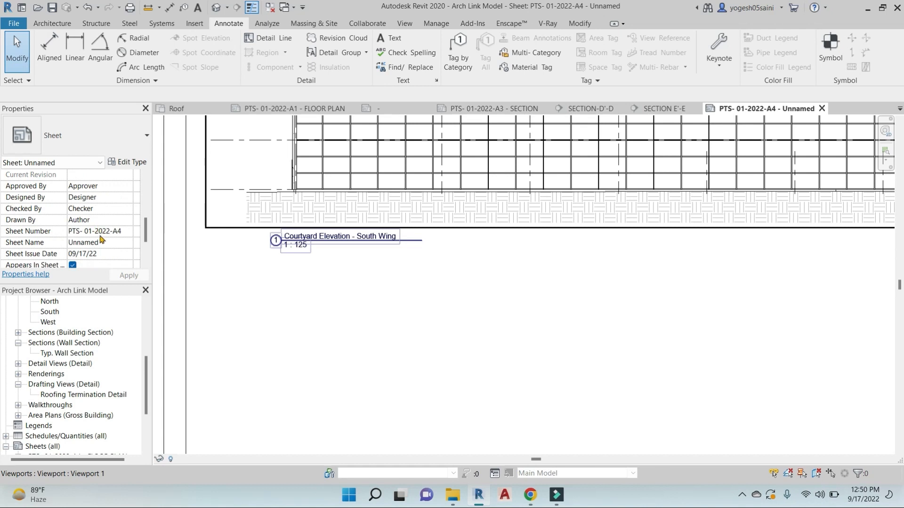
scroll(90, 242, "down", 2)
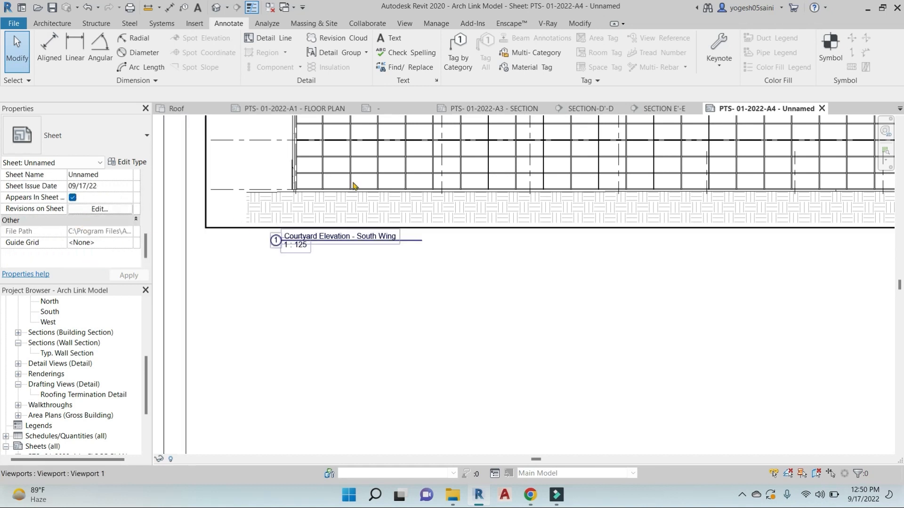
left_click(383, 133)
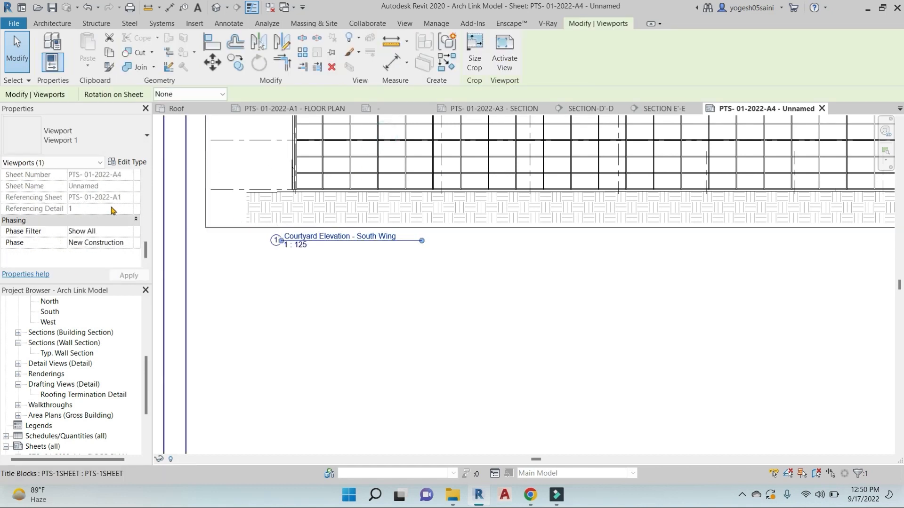
scroll(112, 216, "up", 3)
left_click(84, 254)
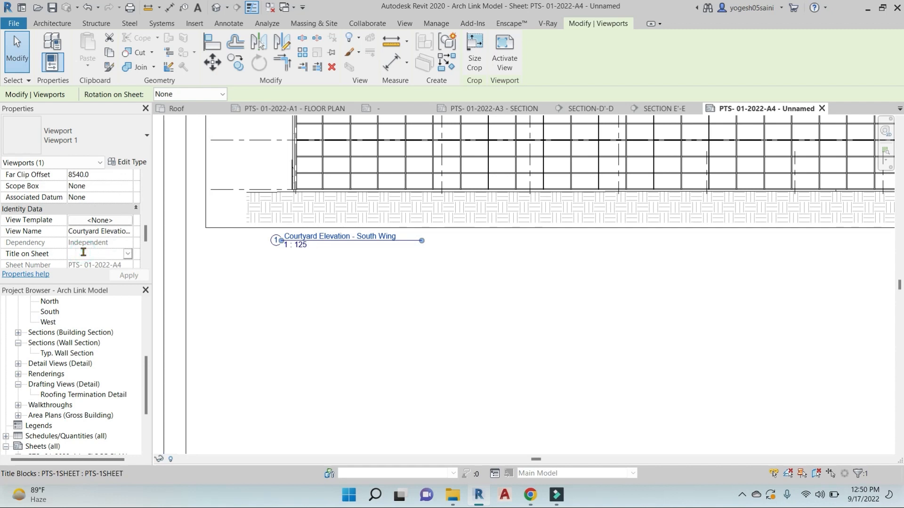
type("SOUTH WING-1")
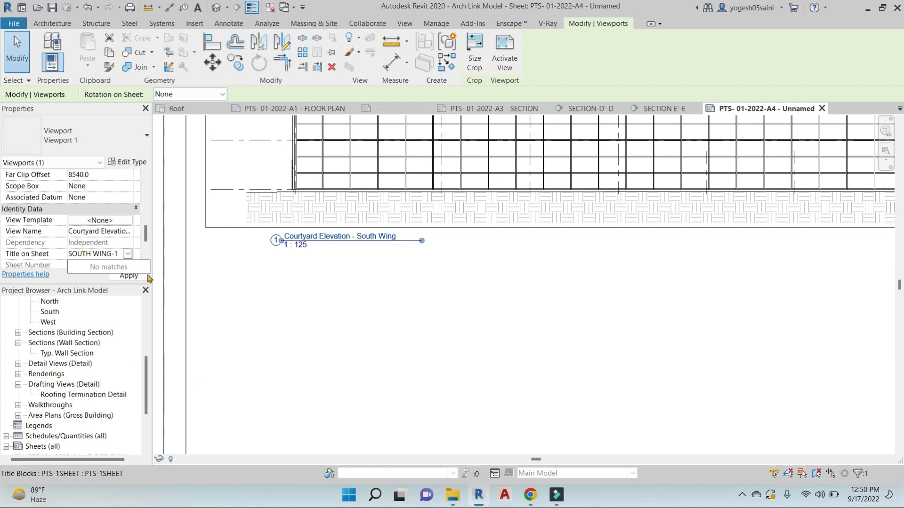
left_click(128, 276)
Shorten the SOUTH WING-1 title line to fit the new label
left_click(426, 297)
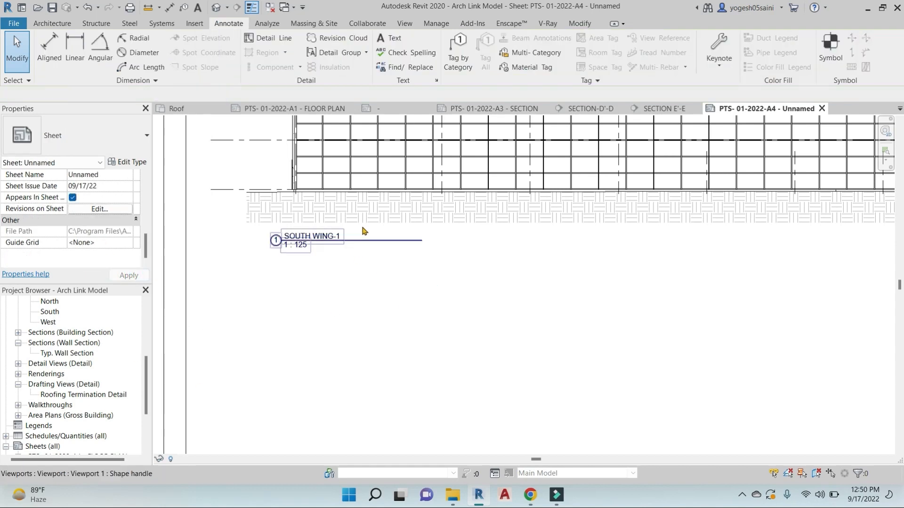
left_click(410, 177)
left_click_drag(420, 240, 352, 240)
left_click(178, 345)
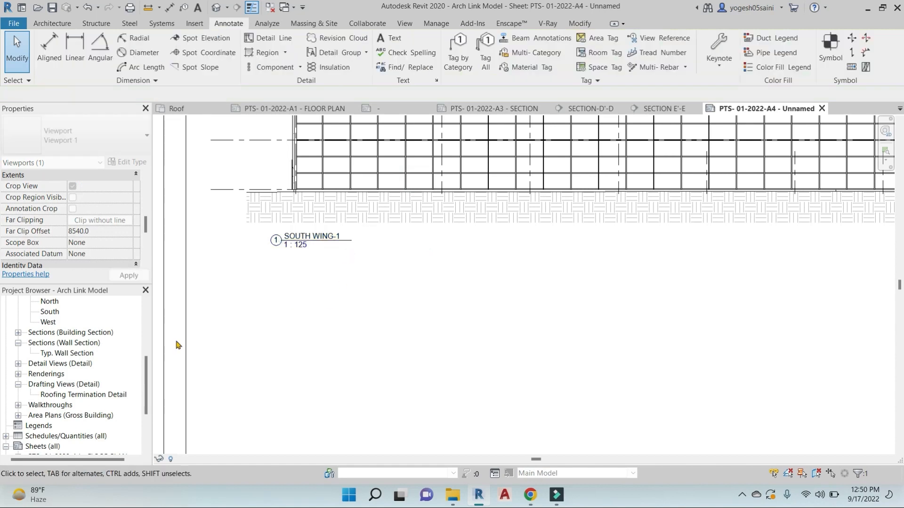
scroll(70, 354, "up", 3)
left_click(73, 312)
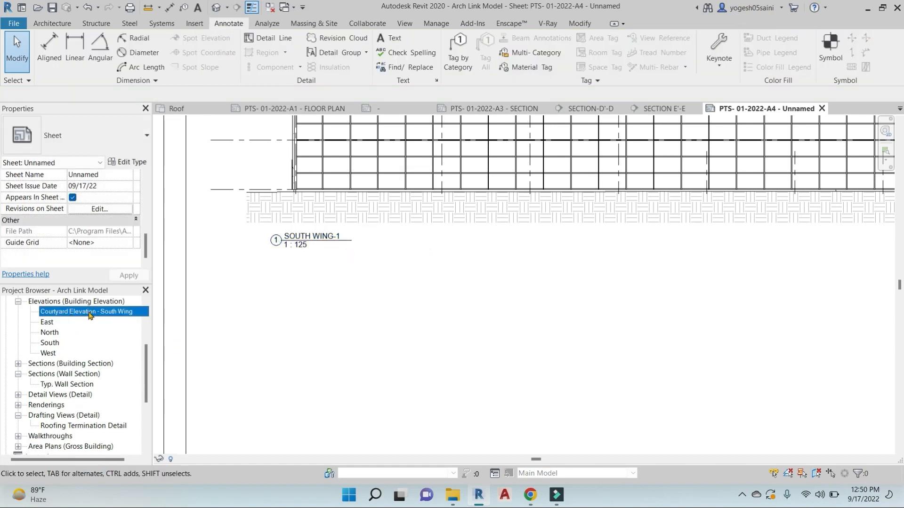
Start placing the West elevation, abandon it, and look at the South and North elevations
scroll(394, 268, "down", 6)
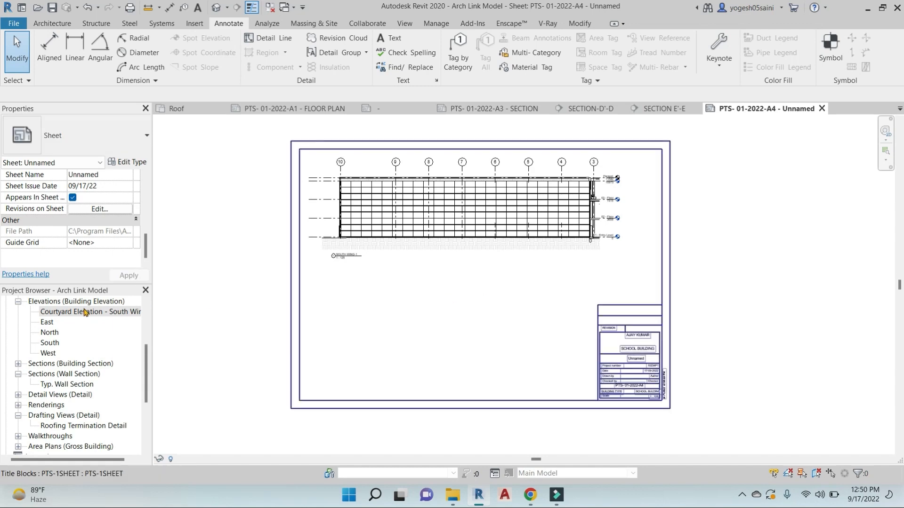
left_click_drag(47, 354, 224, 319)
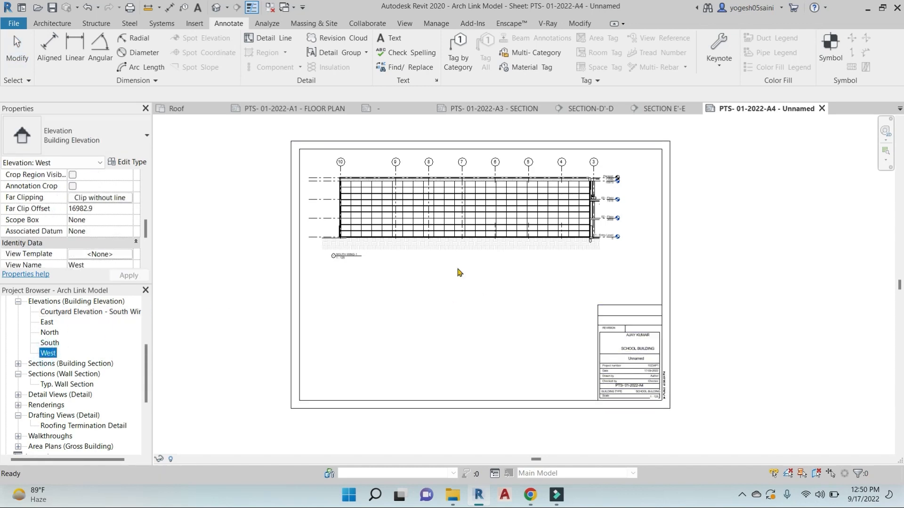
mouse_move(459, 272)
left_mouse_down()
mouse_move(458, 218)
mouse_move(468, 297)
mouse_move(78, 337)
left_mouse_up()
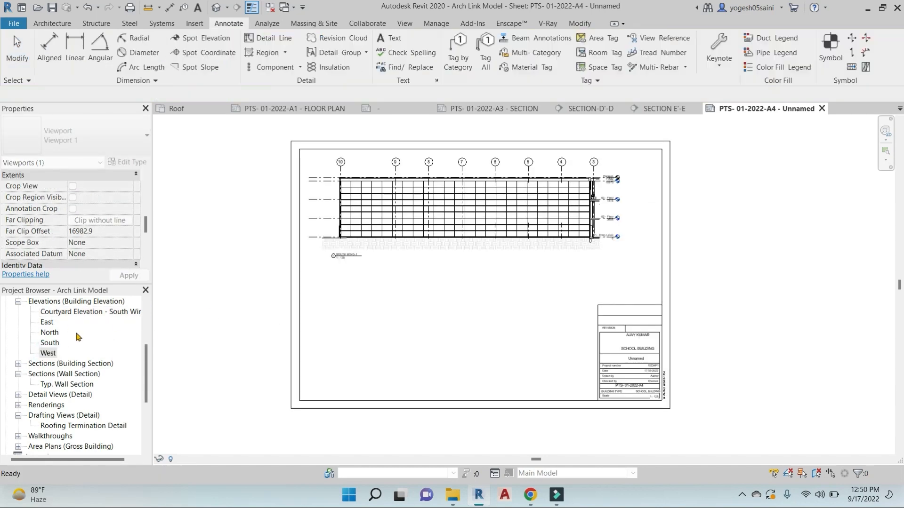
double_click(50, 343)
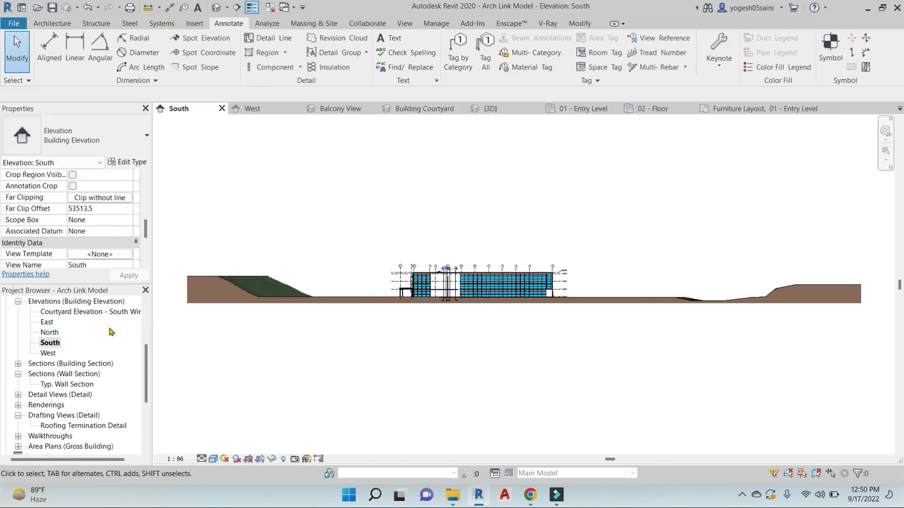
double_click(52, 334)
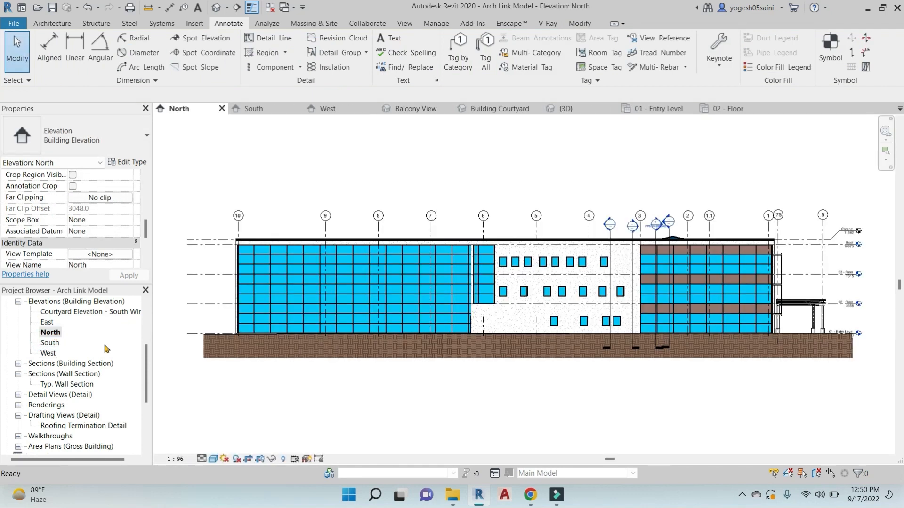
Return to the PTS- 01-2022-A4 sheet and drop the East elevation viewport onto it
scroll(94, 402, "down", 3)
double_click(69, 417)
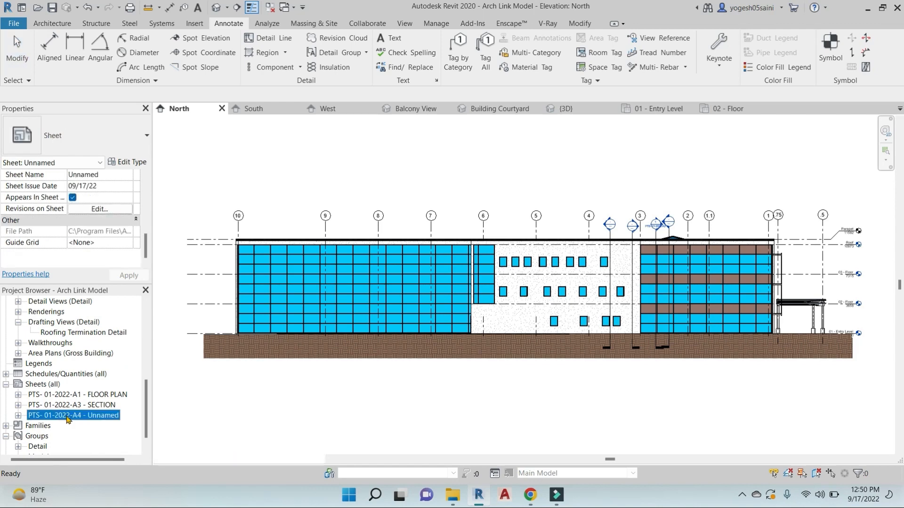
scroll(51, 337, "up", 3)
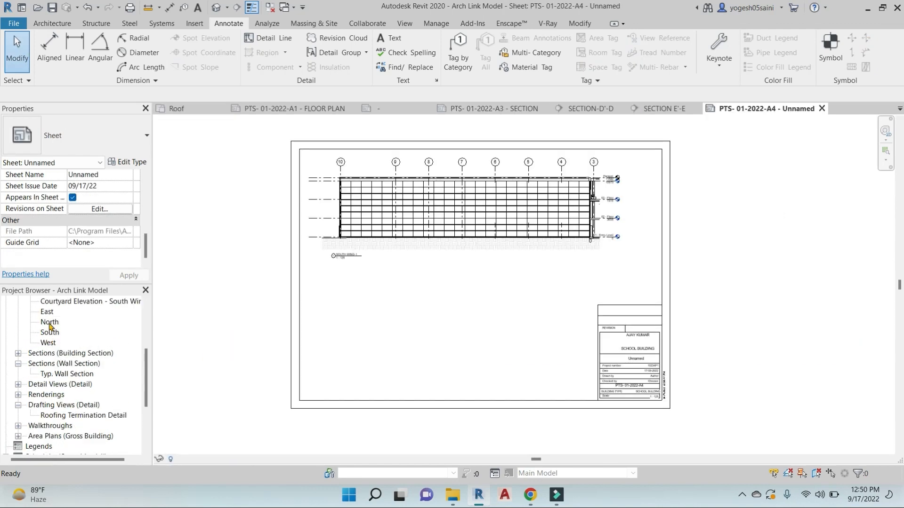
left_click_drag(47, 316, 430, 296)
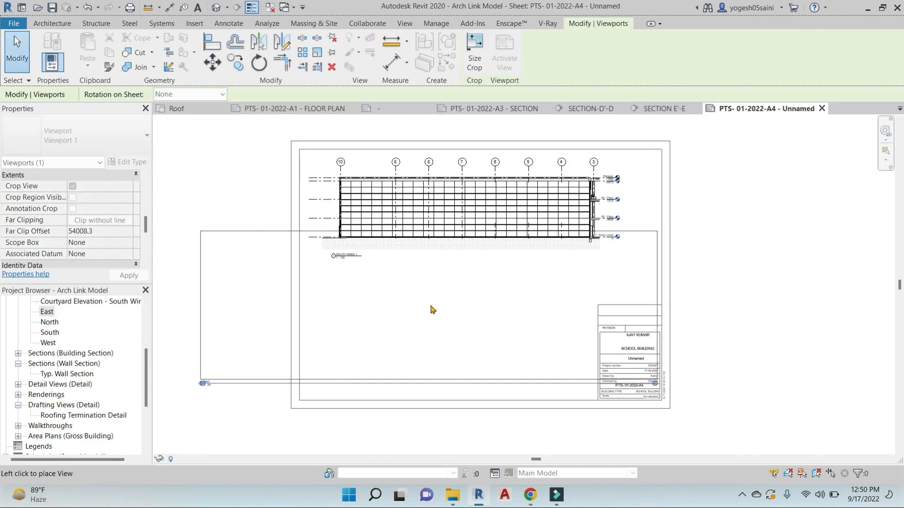
left_click(475, 312)
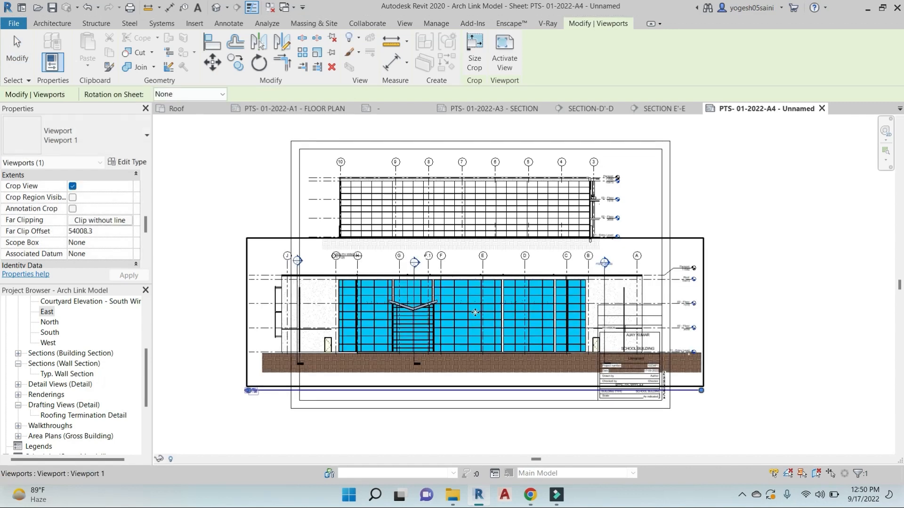
Give the East viewport a custom 1 : 125 view scale
scroll(468, 378, "up", 2)
double_click(468, 358)
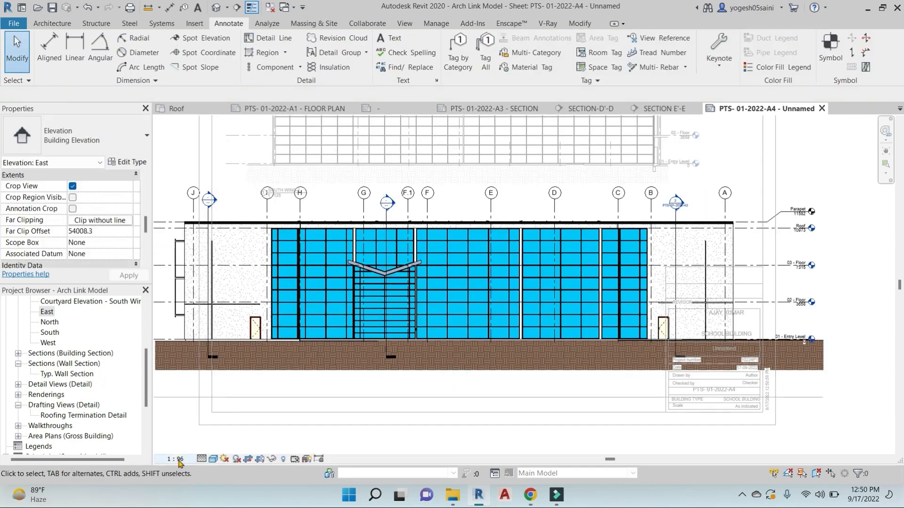
left_click(175, 459)
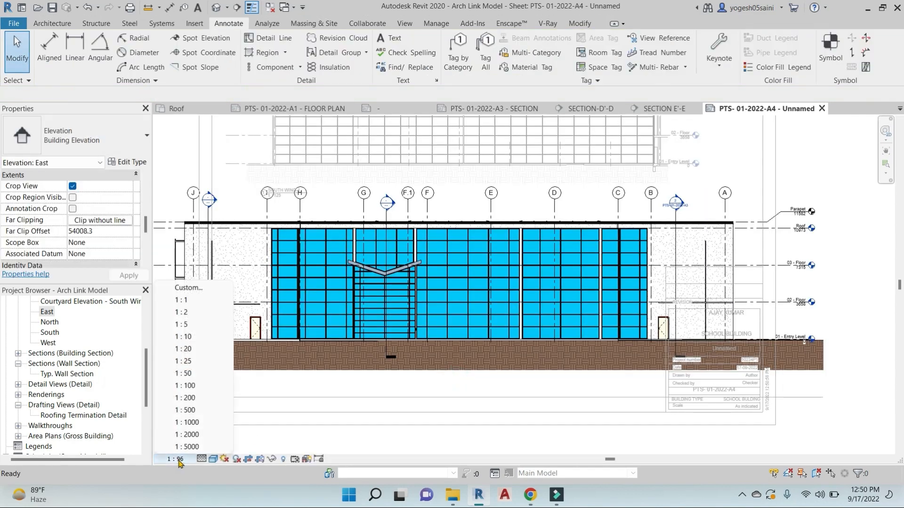
left_click(188, 288)
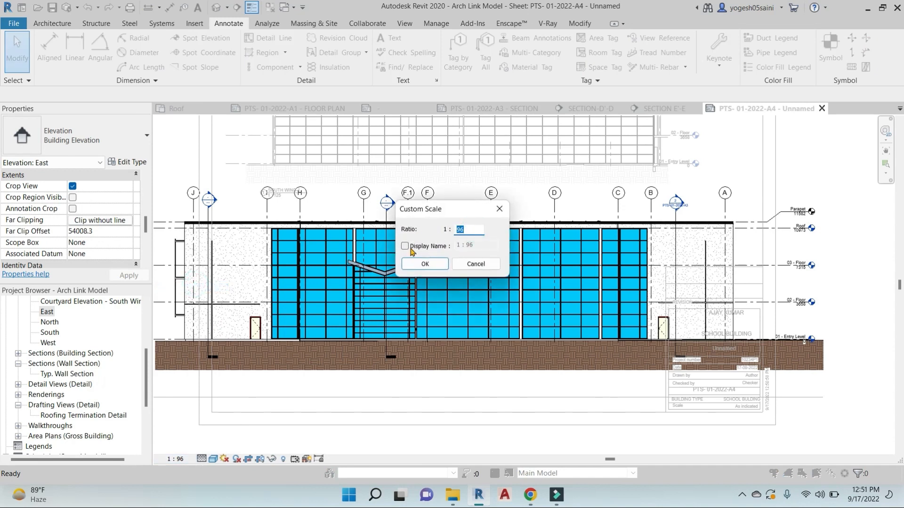
left_click(405, 246)
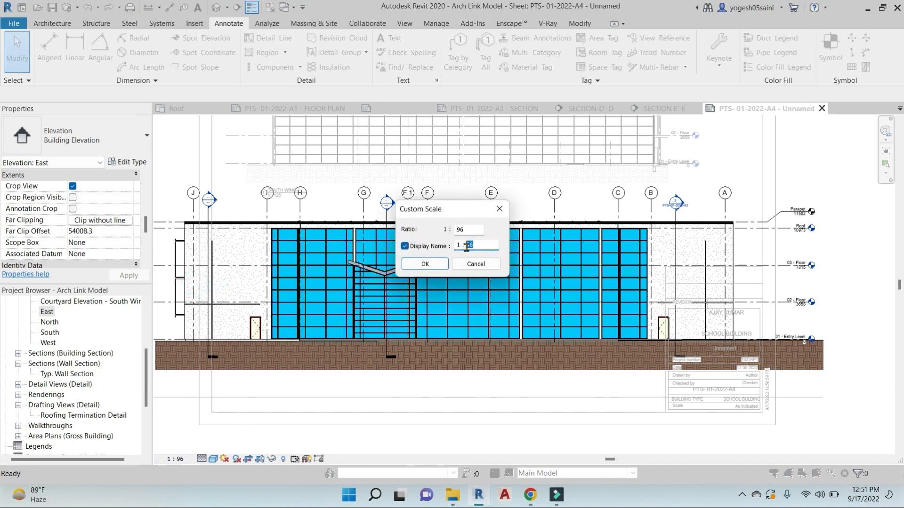
left_click(438, 265)
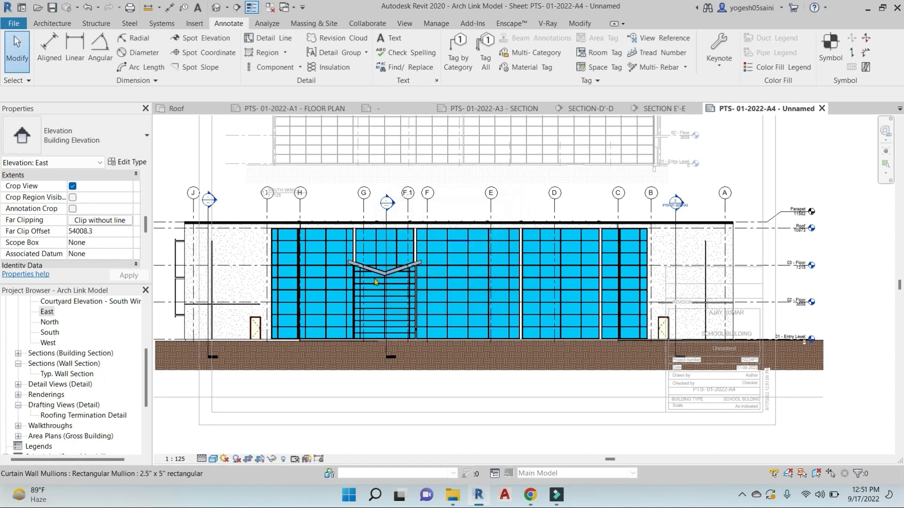
left_click(176, 459)
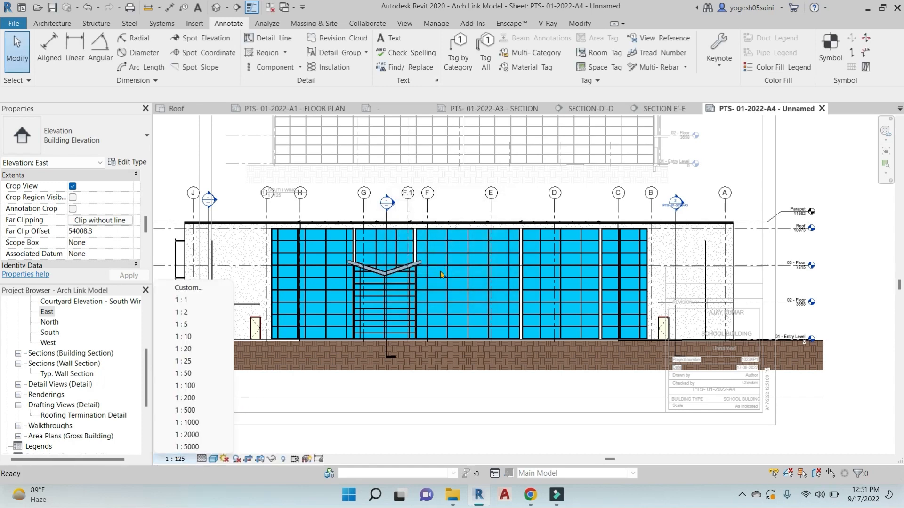
left_click(189, 288)
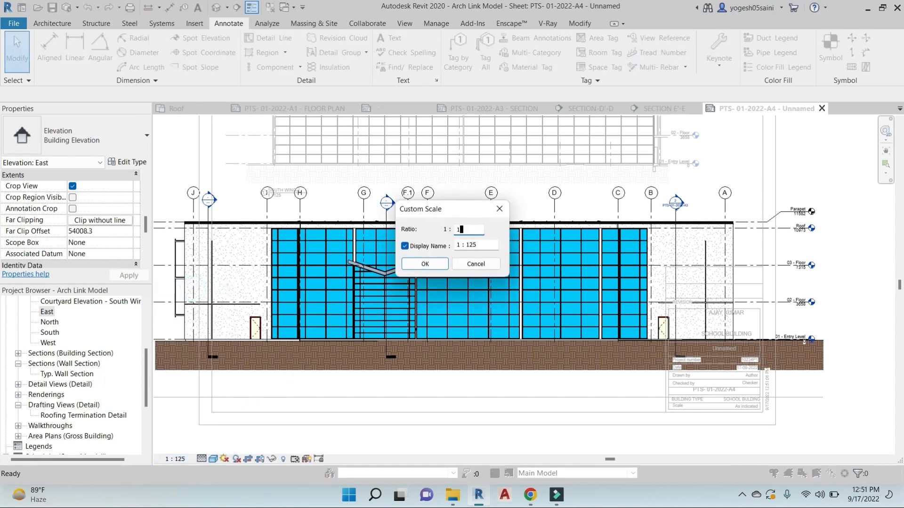
left_click(425, 265)
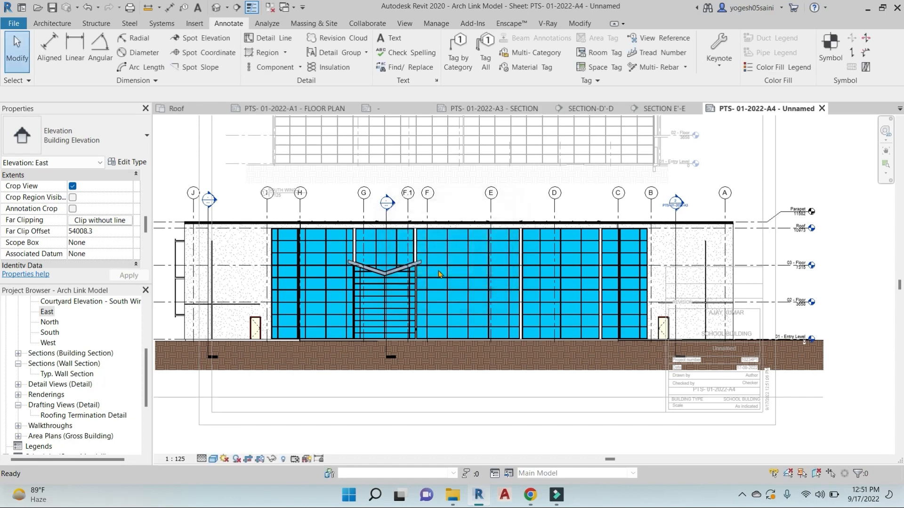
double_click(592, 287)
scroll(592, 288, "down", 3)
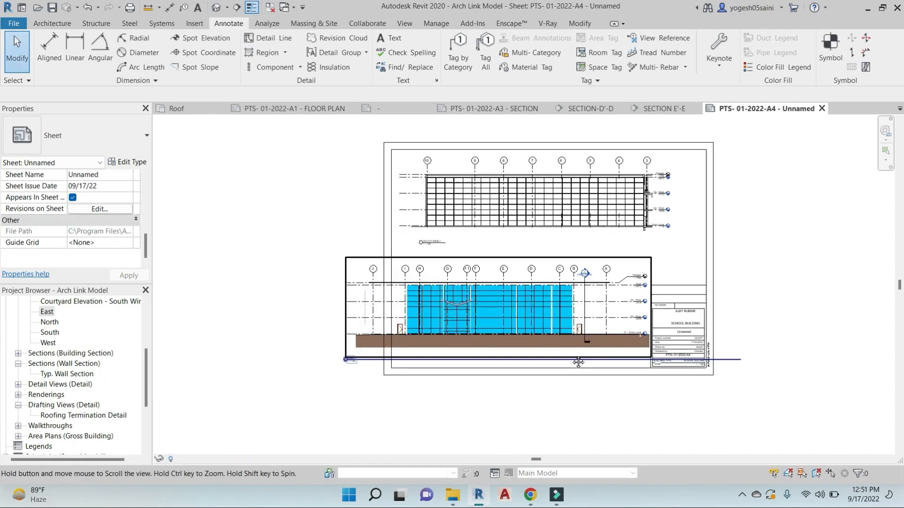
Move the East elevation to the top of the sheet and tidy its viewport title
left_click(598, 205)
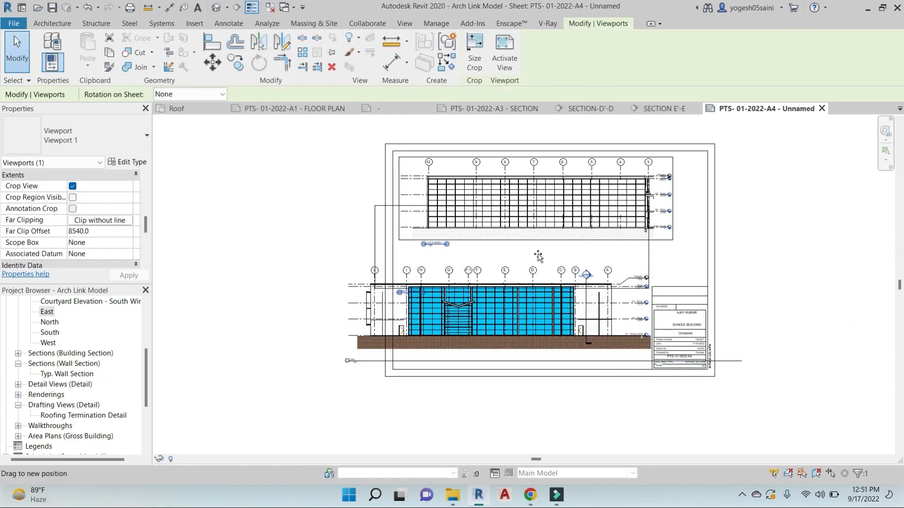
left_click_drag(597, 253, 325, 246)
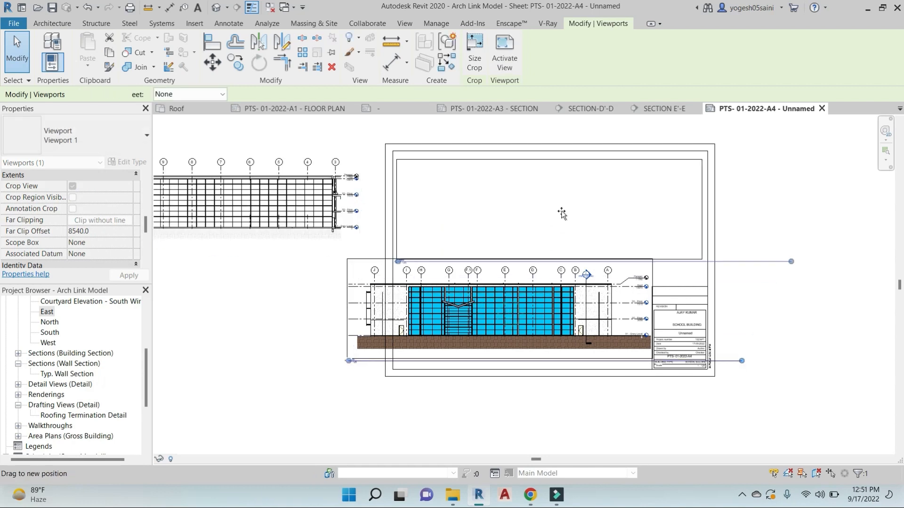
left_click_drag(661, 219, 662, 219)
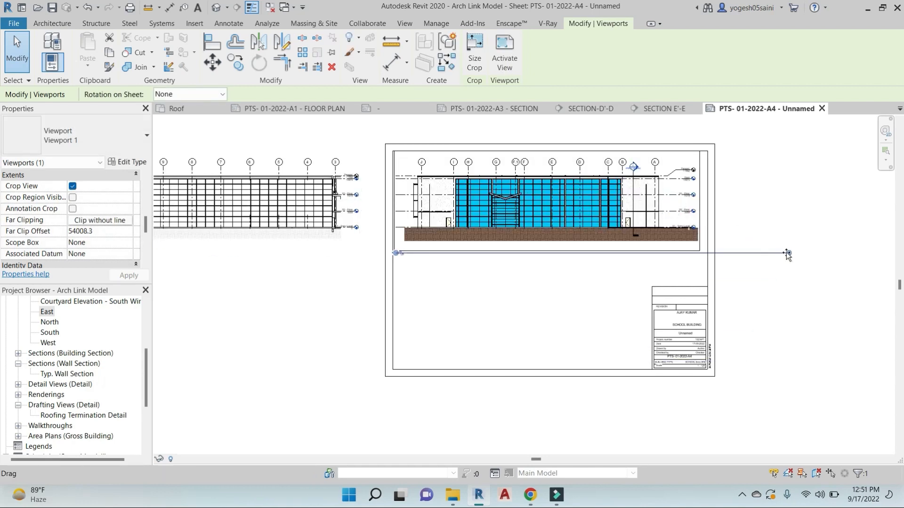
left_click_drag(789, 253, 426, 255)
scroll(401, 267, "up", 5)
left_click(428, 267)
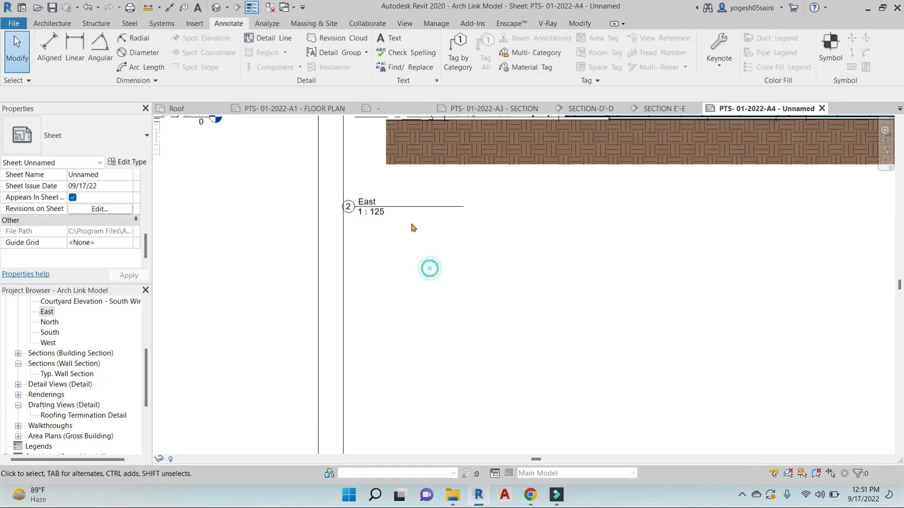
left_click(397, 210)
left_click_drag(397, 210, 481, 180)
left_click(557, 234)
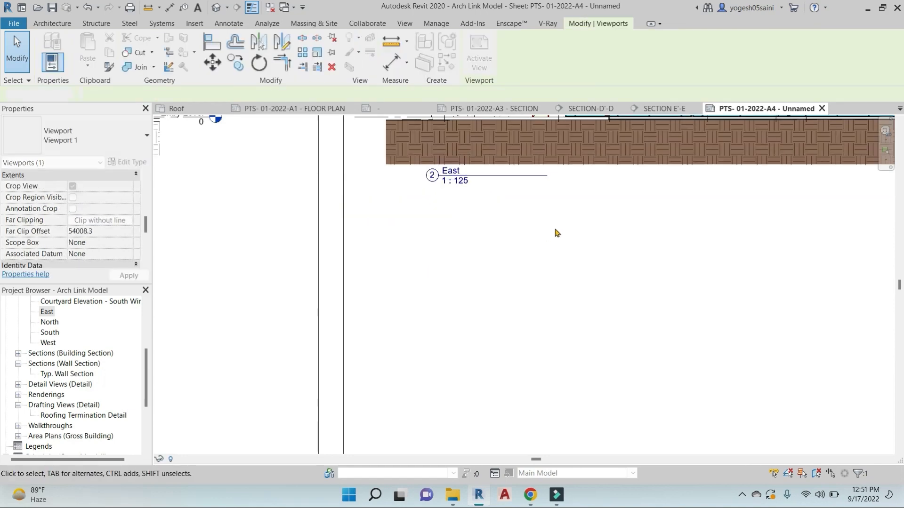
Position the South Wing viewport below the East elevation
scroll(557, 240, "down", 6)
left_click_drag(430, 205, 584, 263)
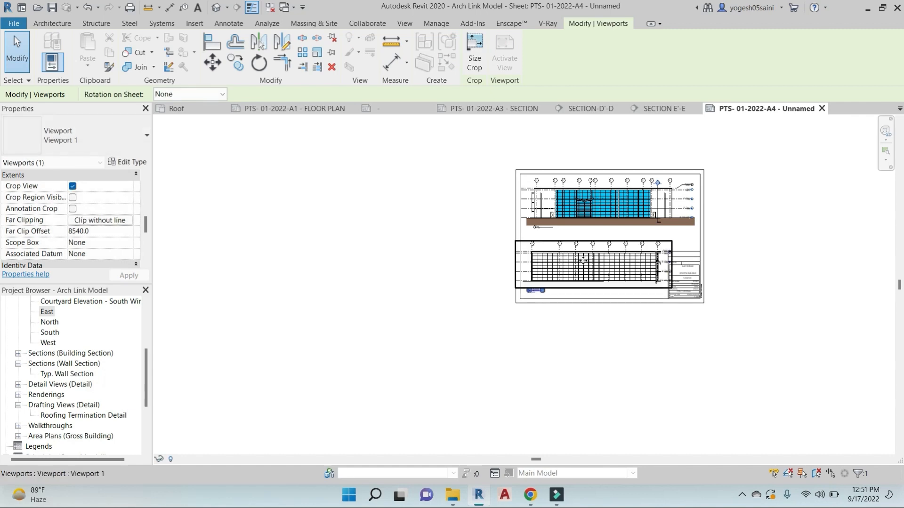
scroll(587, 265, "up", 4)
scroll(708, 281, "up", 2)
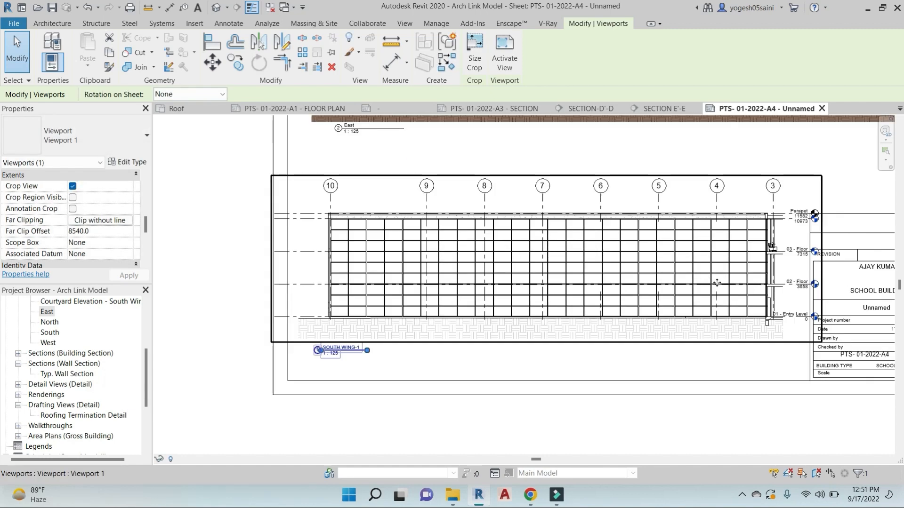
left_click_drag(716, 283, 710, 292)
key("Escape")
scroll(311, 237, "up", 3)
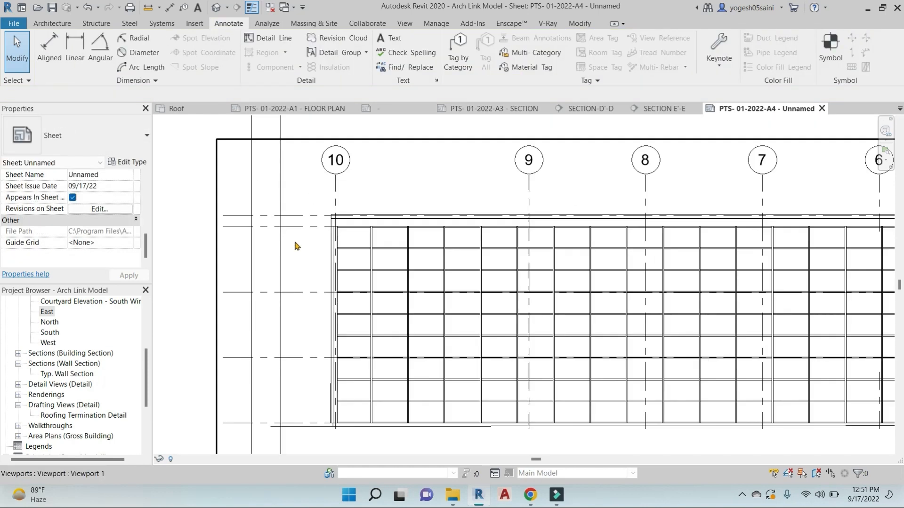
scroll(297, 246, "up", 1)
Adjust the extent of the Roof level line in the elevation
left_click(299, 223)
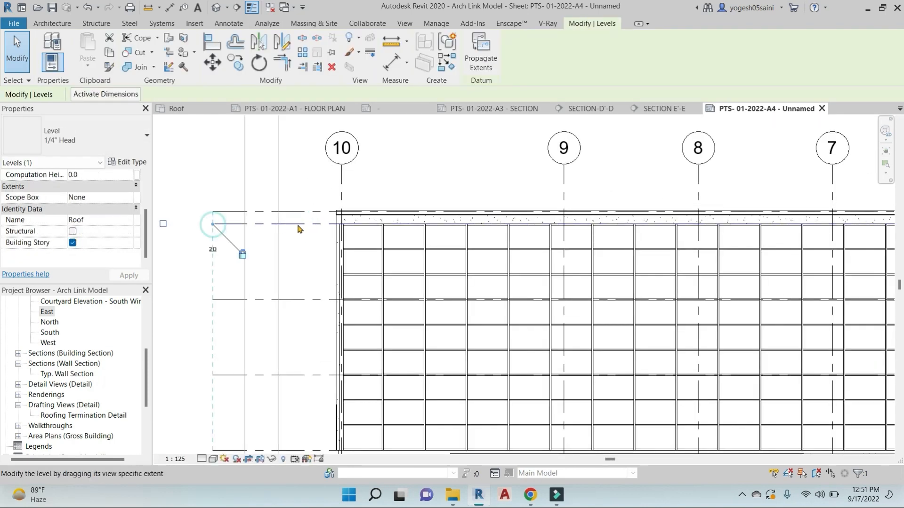
left_click_drag(298, 225, 298, 225)
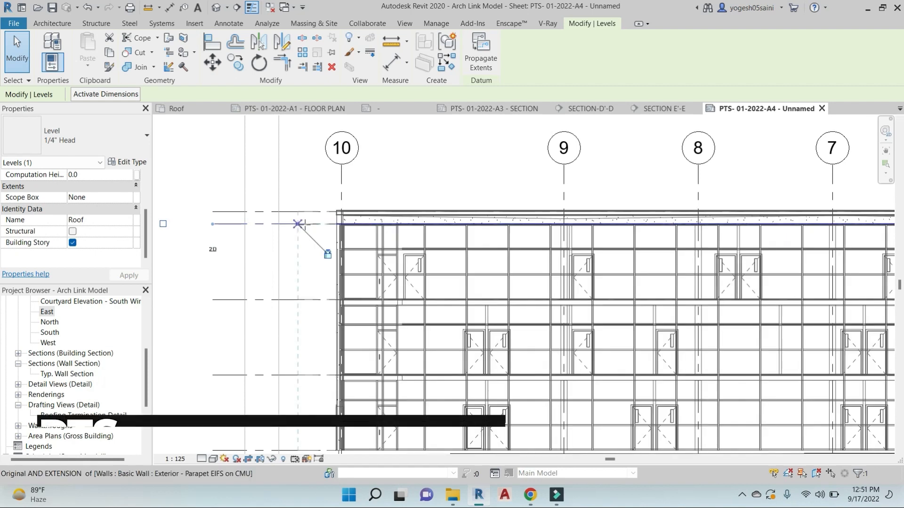
scroll(325, 232, "down", 4)
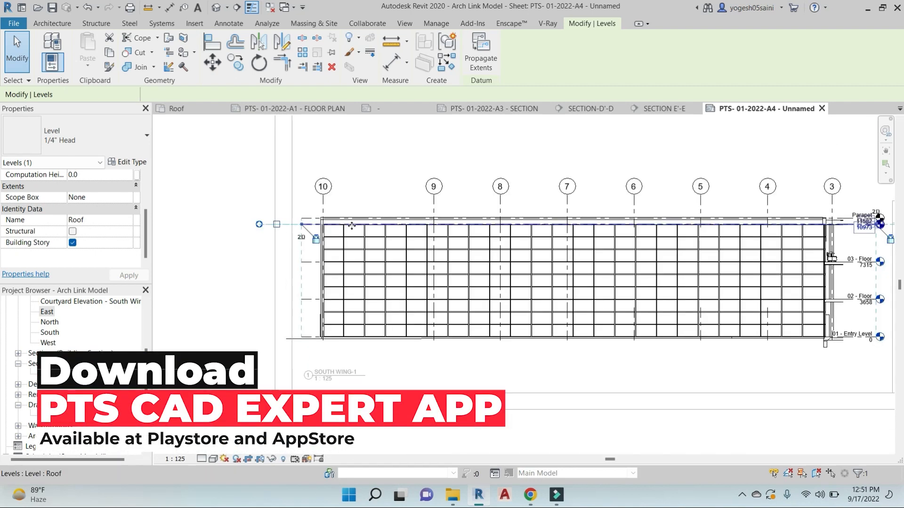
left_click(354, 323)
scroll(316, 294, "up", 3)
Show the south wing's crop region and pull its left edge inward to trim the view
left_click(318, 295)
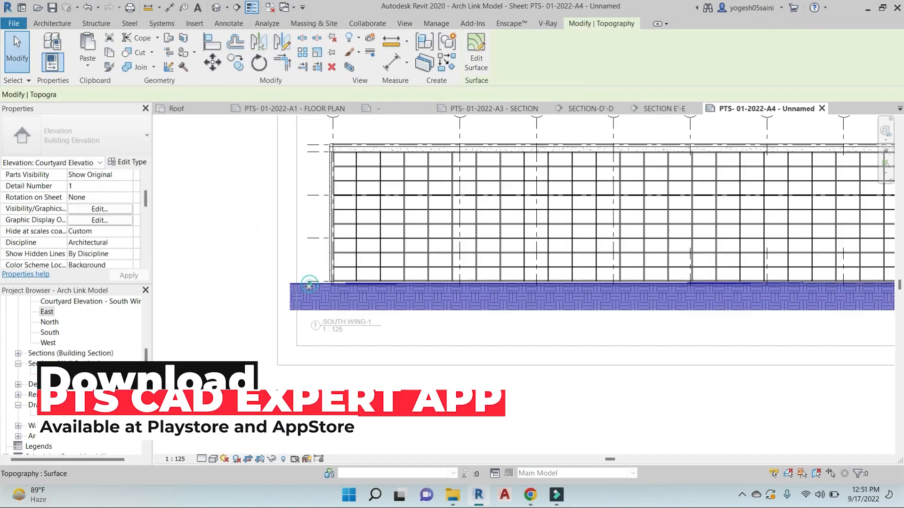
left_click(259, 461)
left_click(291, 279)
scroll(311, 280, "down", 2)
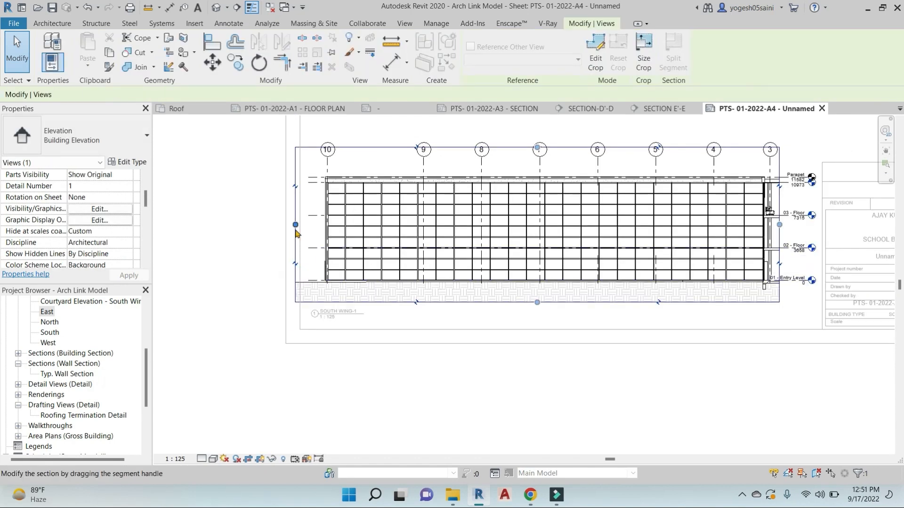
left_click_drag(296, 226, 311, 226)
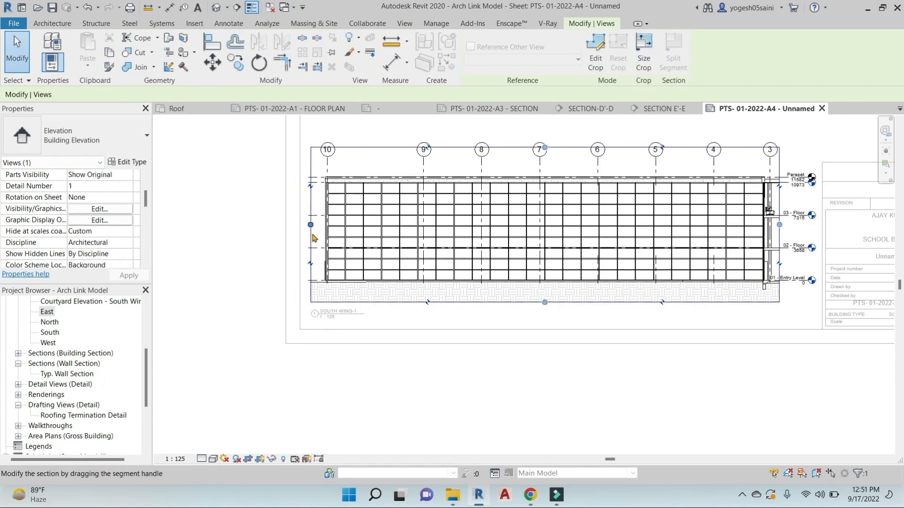
left_click(450, 328)
double_click(292, 414)
scroll(325, 385, "down", 3)
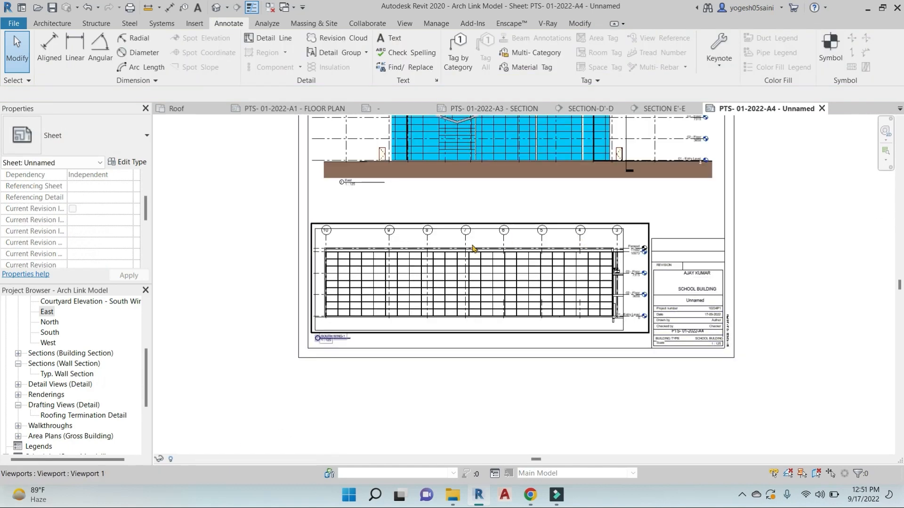
Hide the lower elevation's crop region and bring the whole sheet into view
double_click(473, 249)
left_click(262, 460)
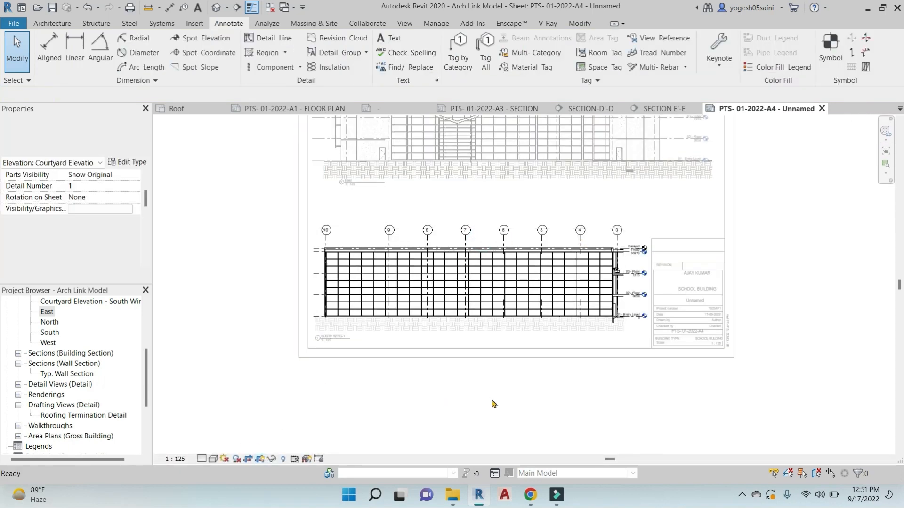
double_click(808, 292)
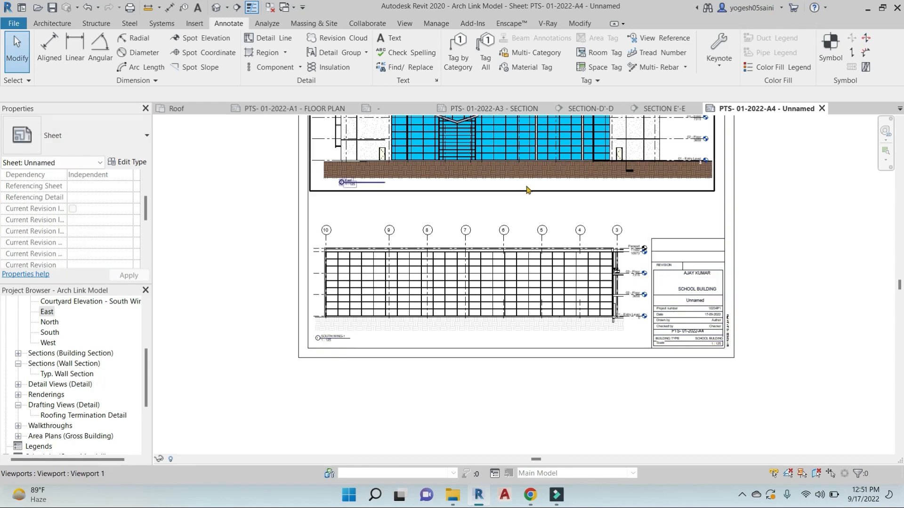
scroll(548, 254, "down", 1)
middle_click_drag(563, 281, 553, 346)
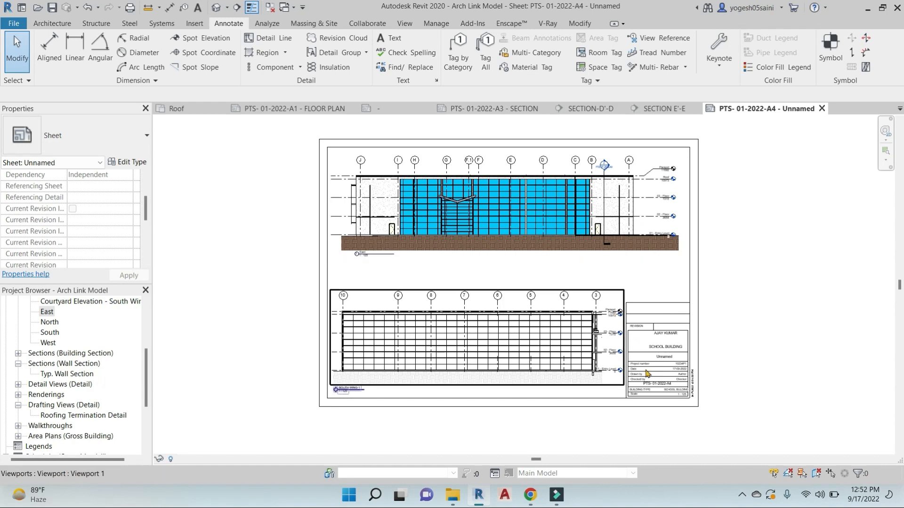
scroll(682, 299, "up", 3)
scroll(700, 374, "up", 2)
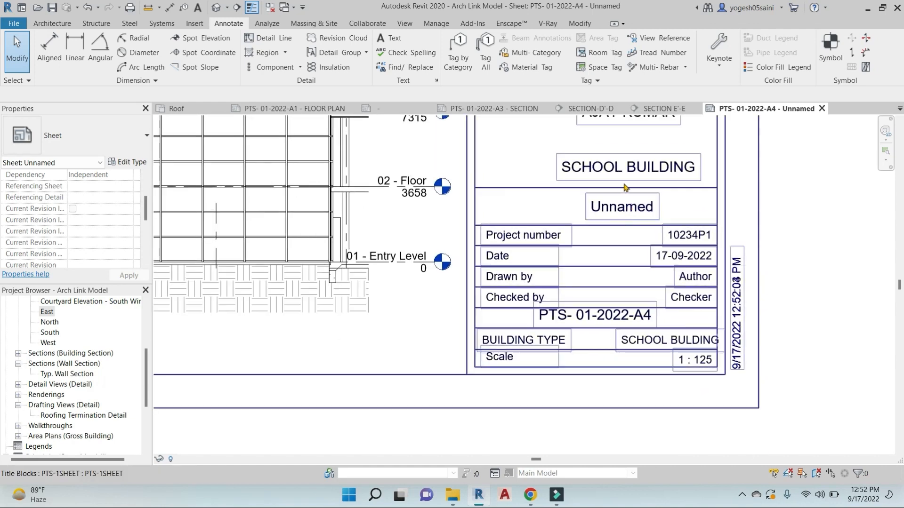
Rename the A4 sheet from Unnamed to ELEVATON
scroll(77, 360, "down", 3)
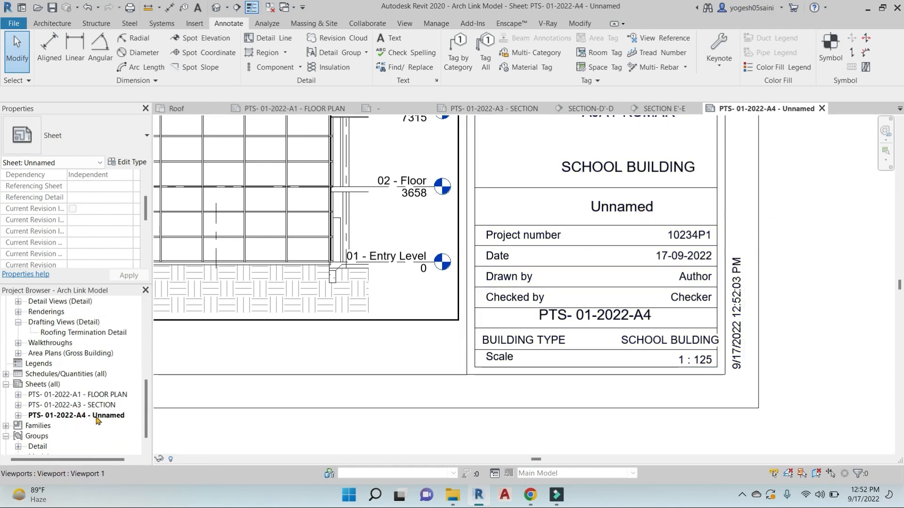
right_click(97, 421)
left_click(169, 309)
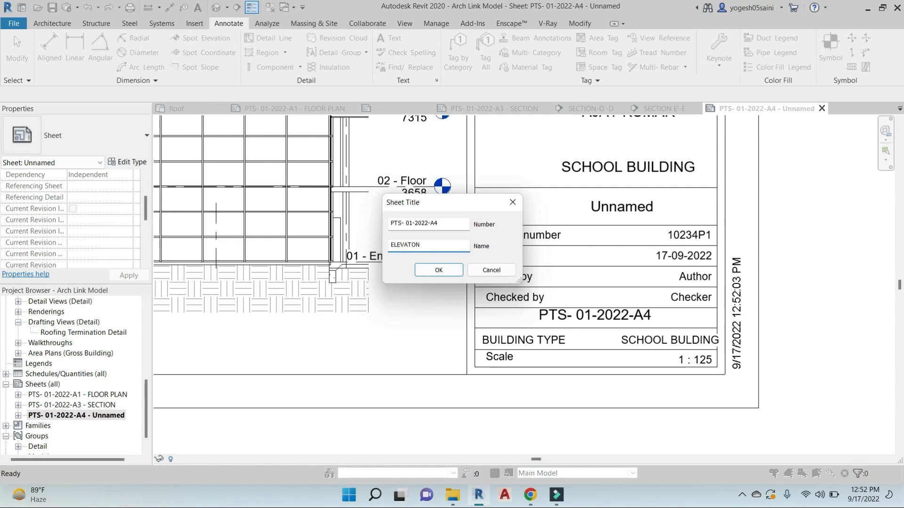
left_click(439, 270)
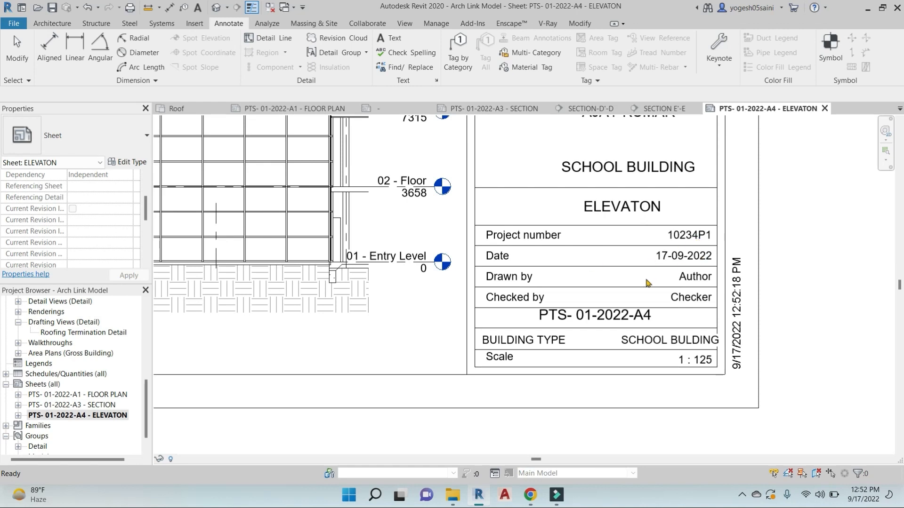
Edit the title block's Checker value, then deselect the title block
left_click(693, 299)
left_click(693, 298)
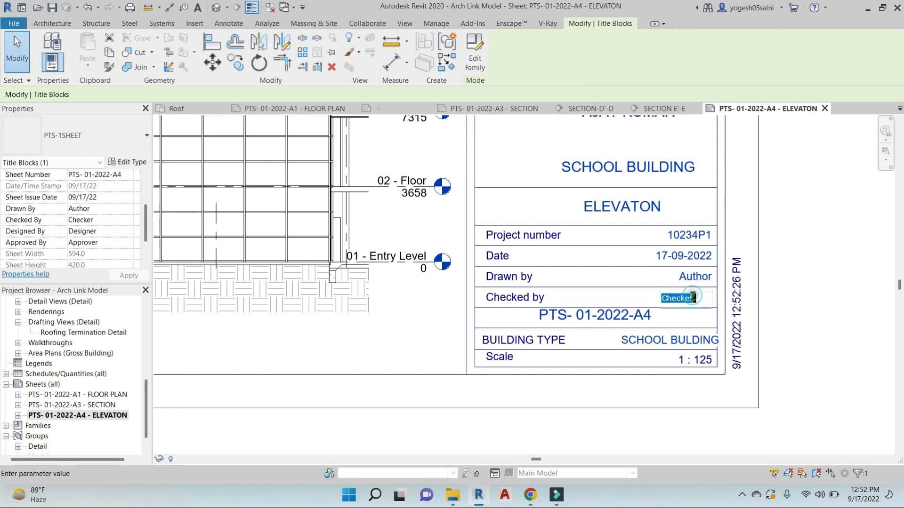
left_click(772, 279)
scroll(772, 280, "down", 5)
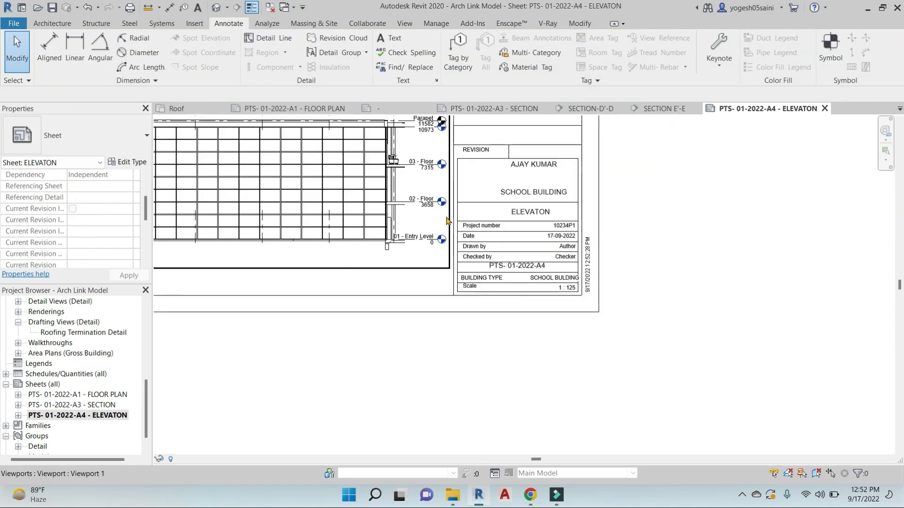
Draw a detail line across the sheet between the left and right border midpoints
left_click(275, 37)
left_click(229, 24)
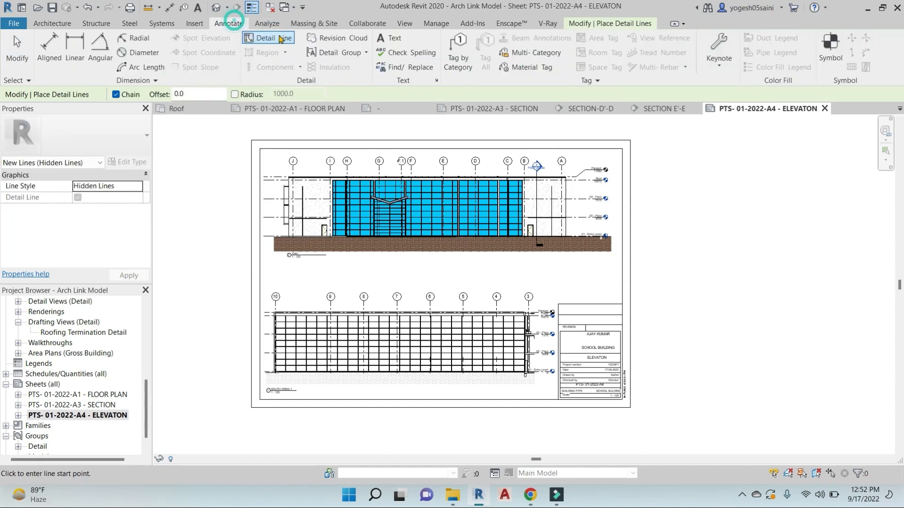
left_click(260, 274)
left_click(621, 274)
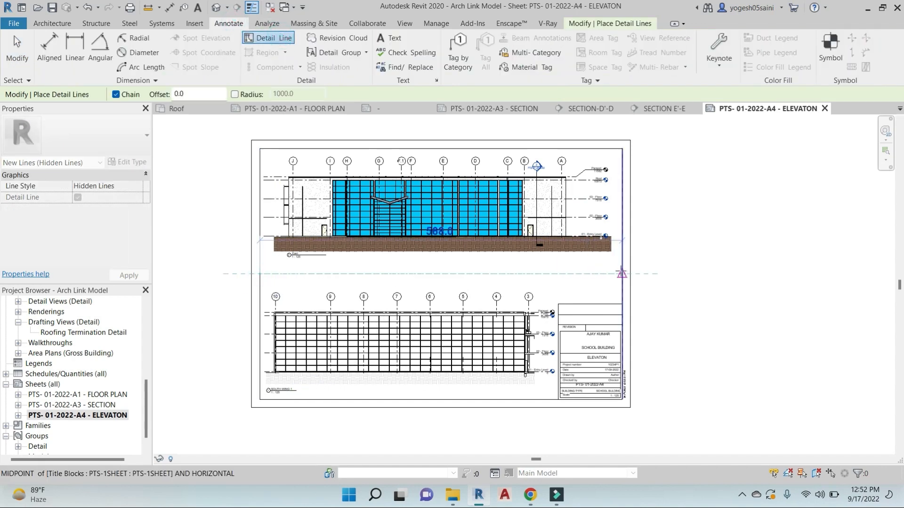
key("Escape")
key("Escape")
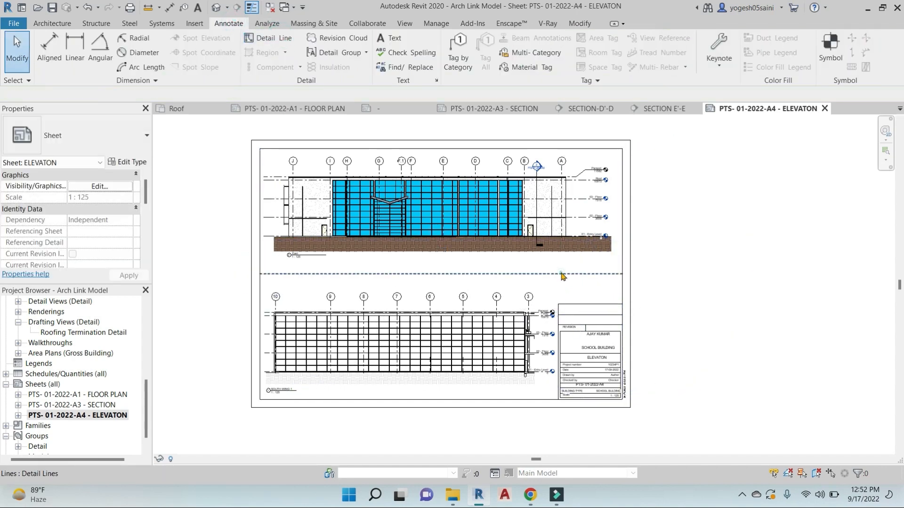
Change the divider line's Line Style to Lines so it is solid
left_click(560, 273)
left_click(533, 58)
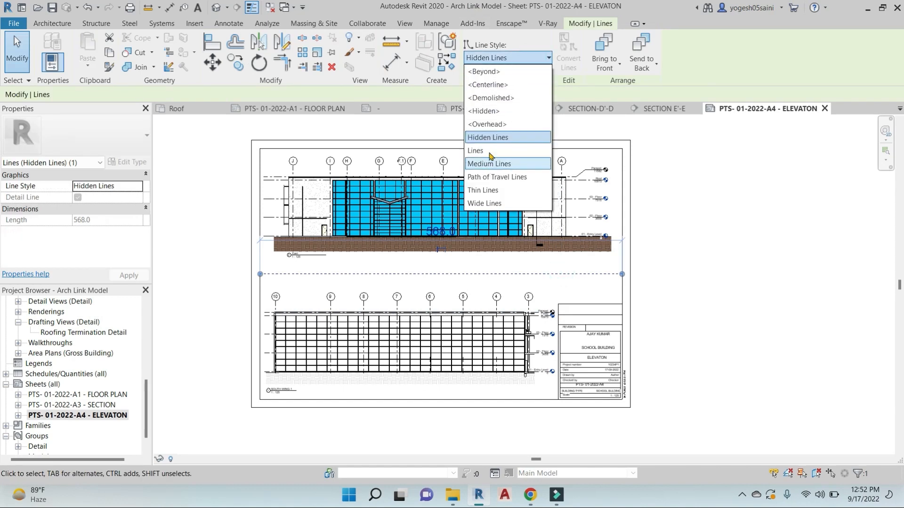
left_click(490, 149)
left_click(527, 57)
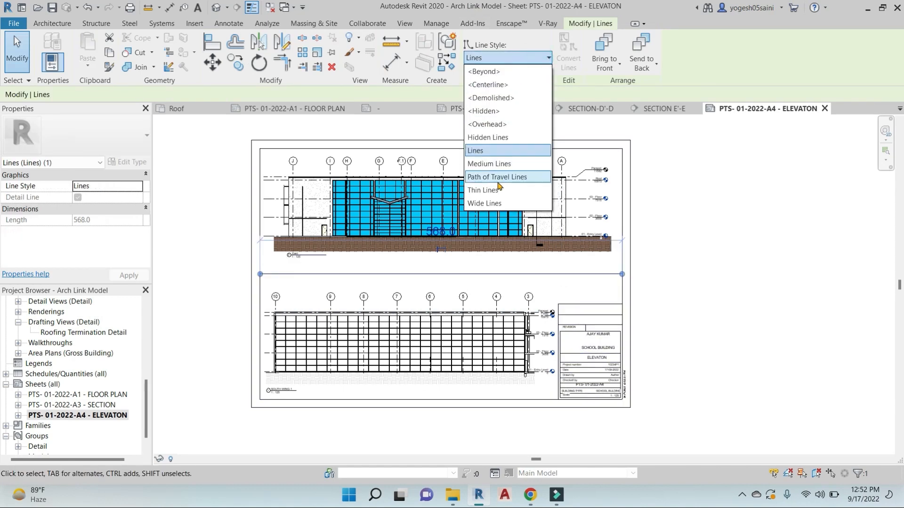
left_click(490, 183)
left_click(696, 280)
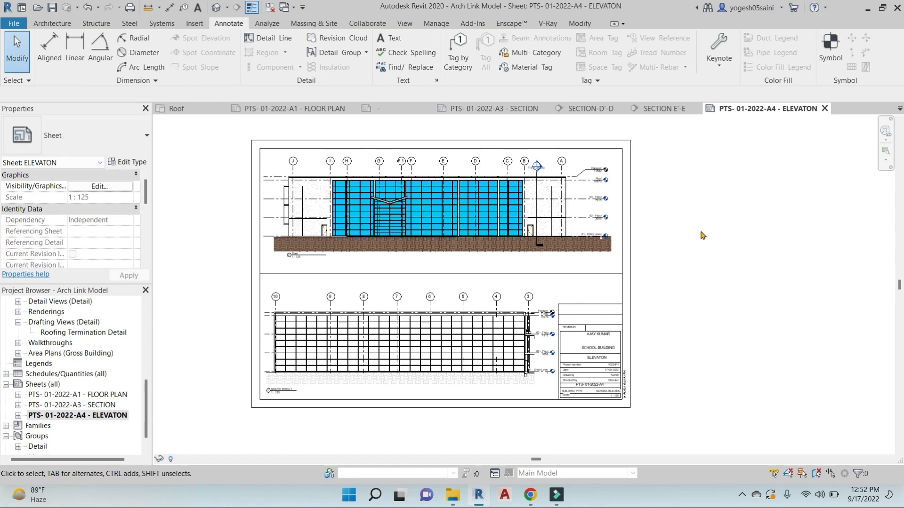
scroll(688, 357, "down", 1)
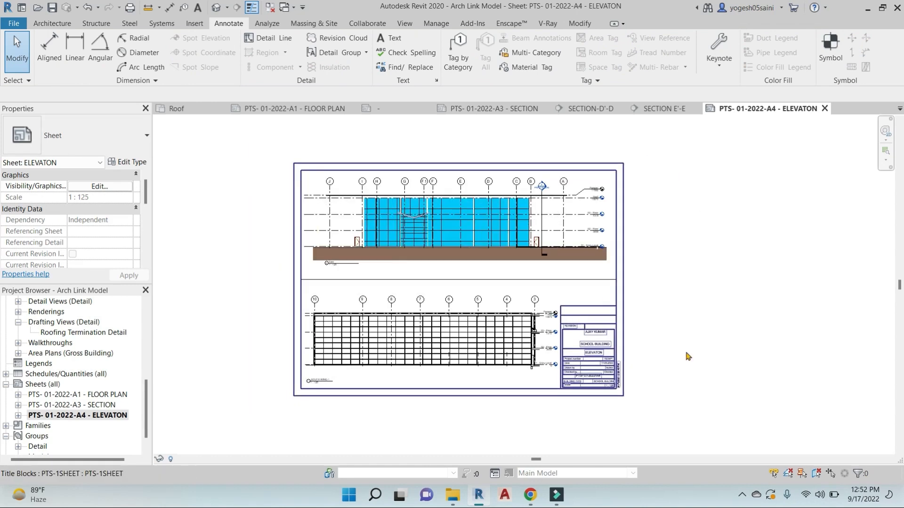
scroll(687, 357, "down", 1)
left_click(82, 395)
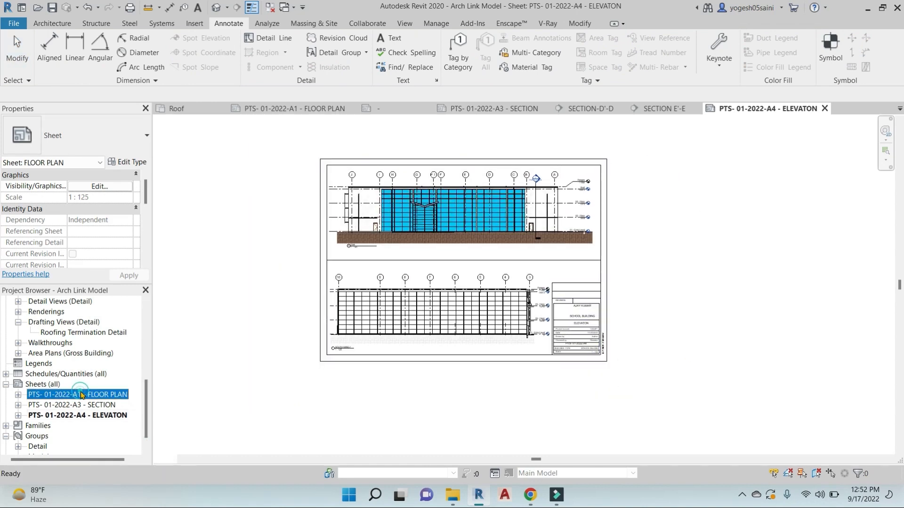
scroll(481, 216, "down", 5)
middle_click_drag(481, 217, 594, 275)
double_click(73, 406)
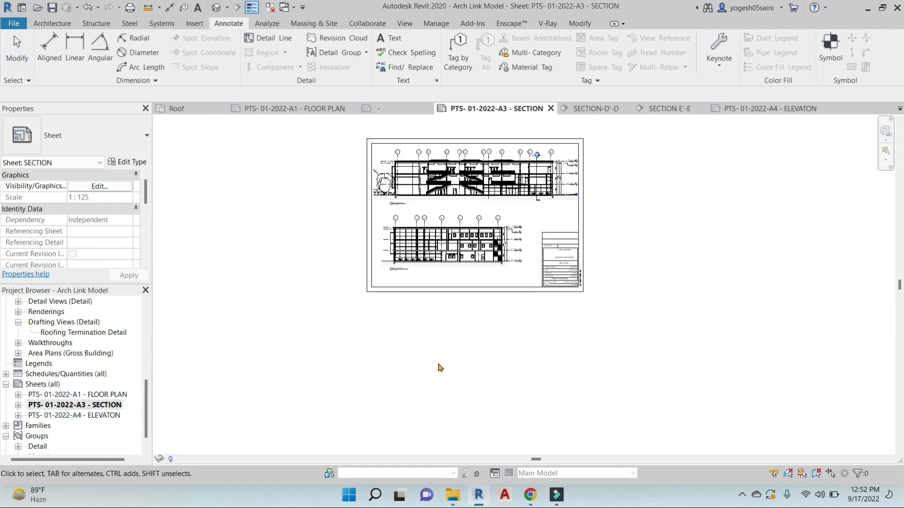
double_click(79, 415)
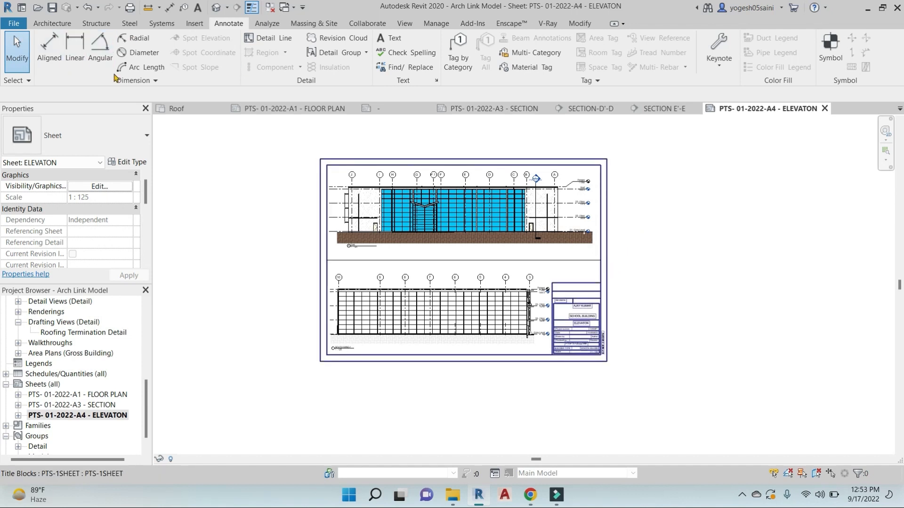
middle_click_drag(656, 292, 652, 293)
Create a new family from the D - 36 x 24.rft template in the Titleblocks folder
left_click(15, 24)
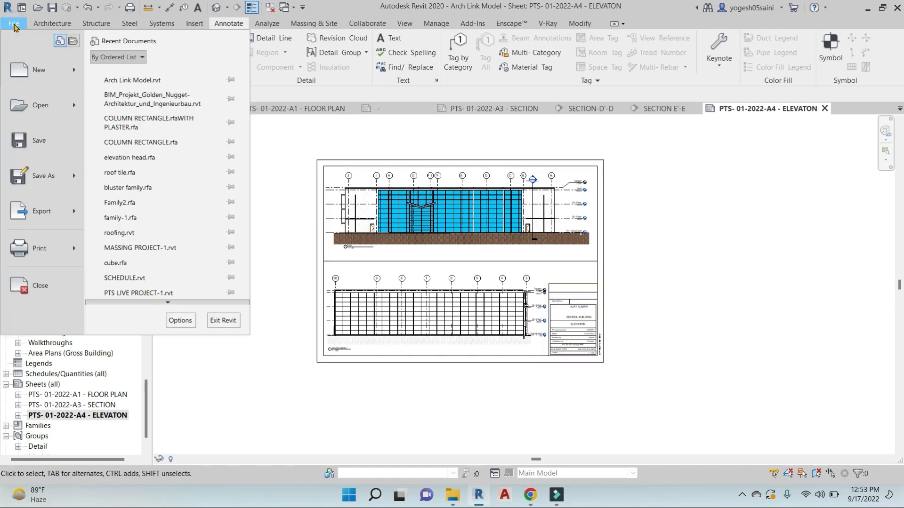
mouse_move(74, 76)
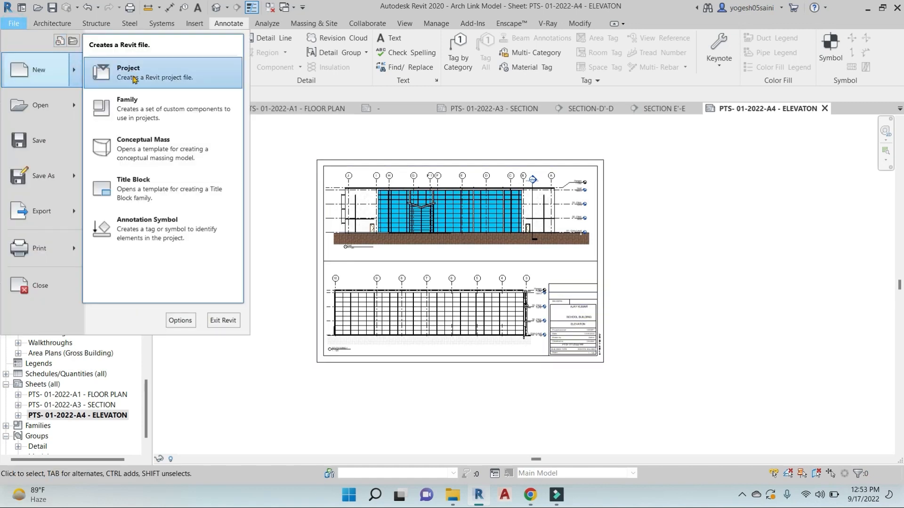
left_click(158, 110)
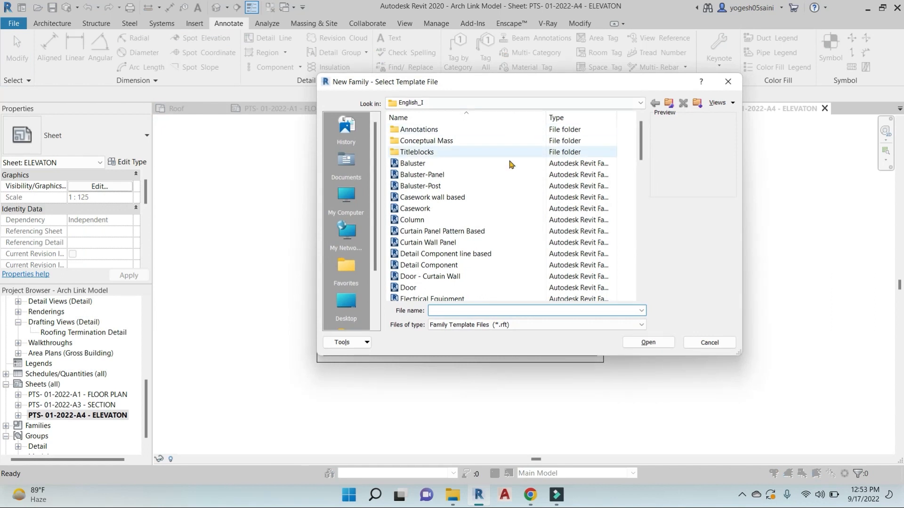
scroll(423, 200, "down", 5)
scroll(423, 200, "down", 5)
scroll(422, 200, "up", 10)
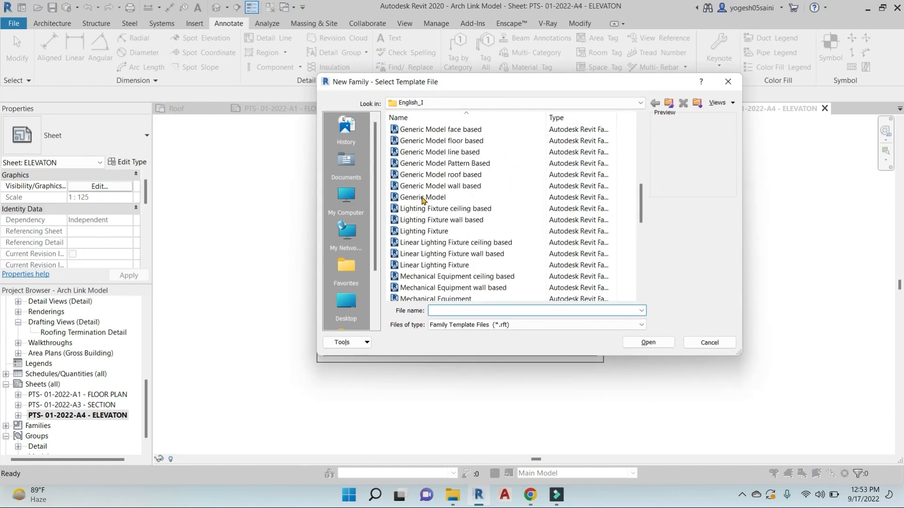
double_click(413, 152)
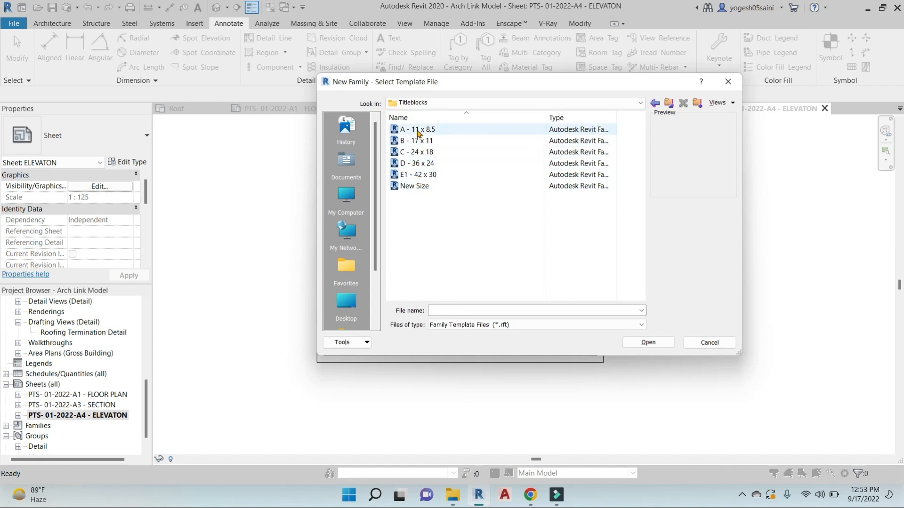
left_click(419, 163)
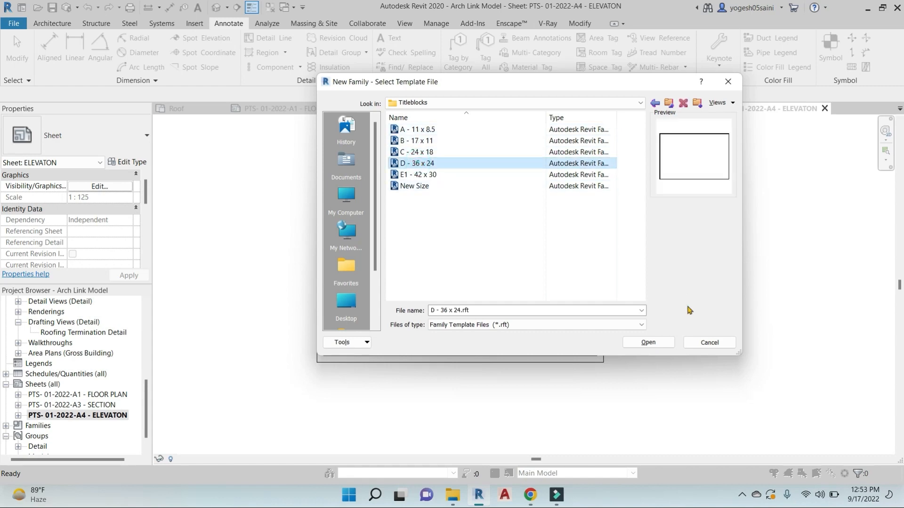
left_click(657, 343)
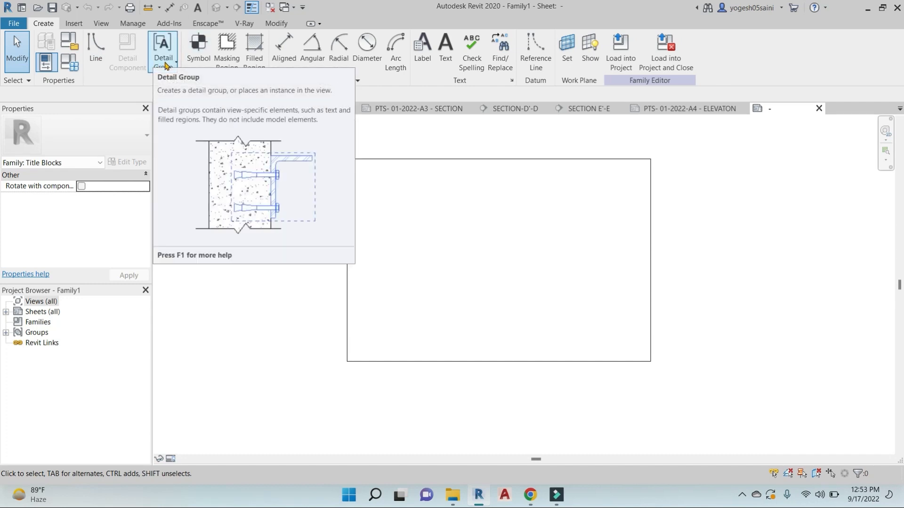
Offset all four sheet edges inward by 1" with Pick Lines
left_click(94, 47)
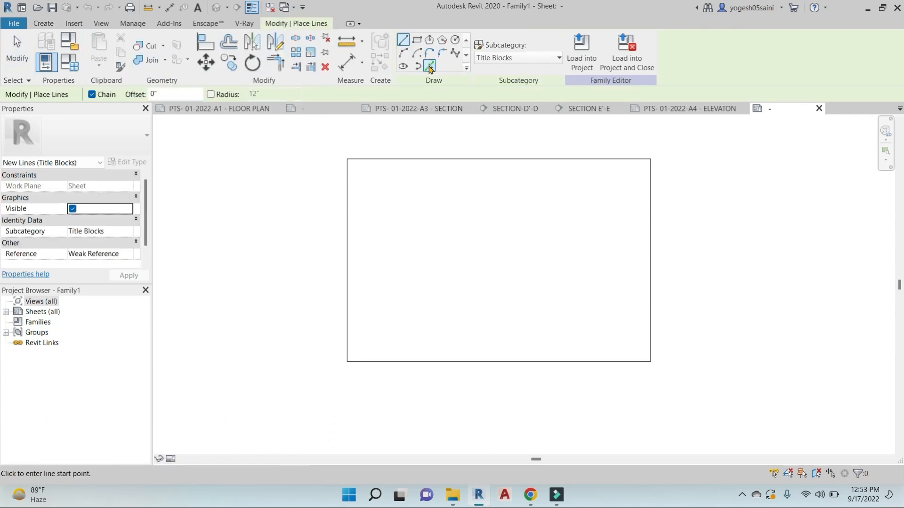
left_click(429, 66)
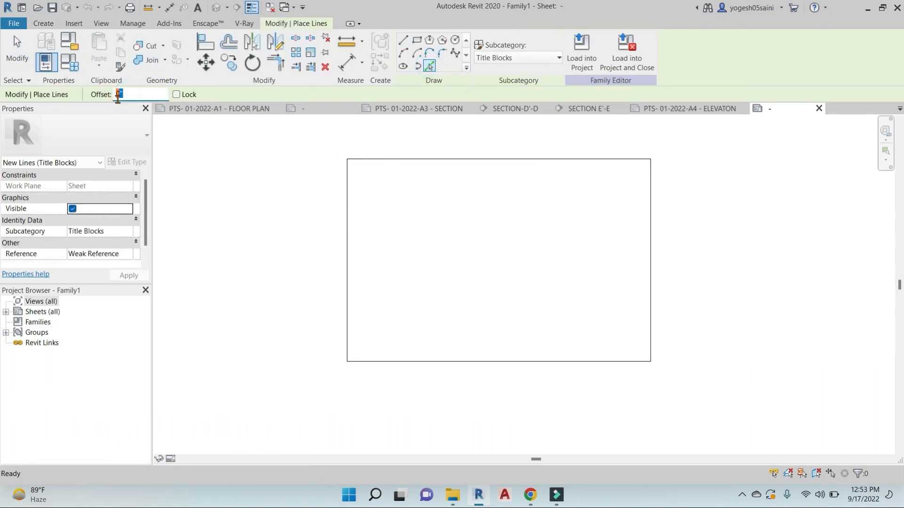
left_click(411, 160)
left_click(348, 207)
left_click(650, 248)
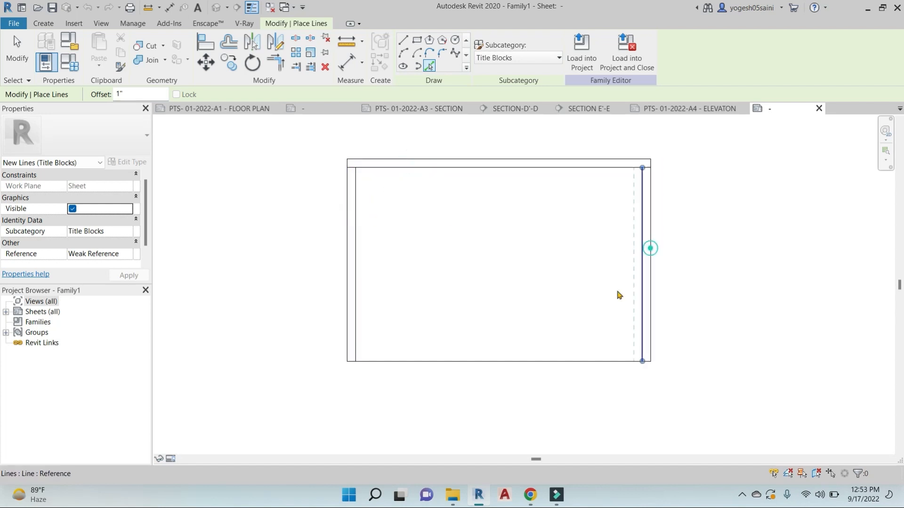
left_click(577, 361)
key("Escape")
key("Escape")
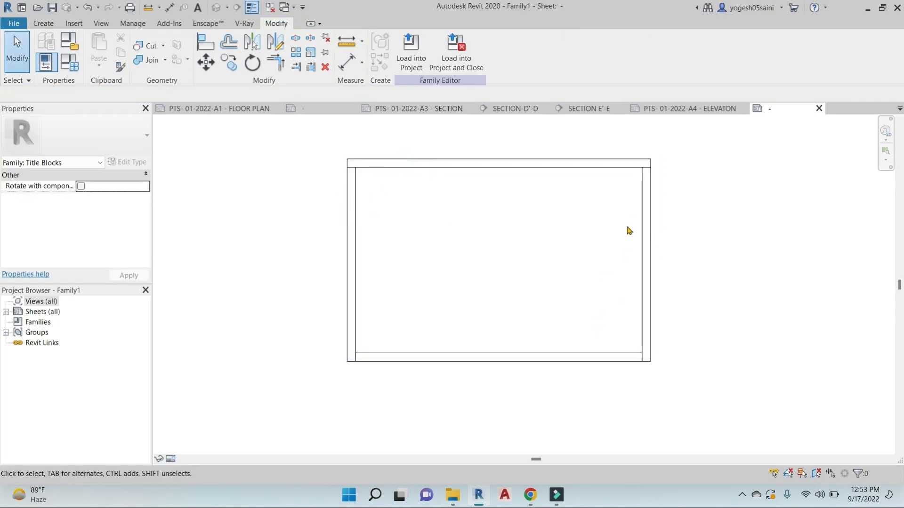
Close the inner border's corners with Trim/Extend to Corner (TR)
key("t")
key("r")
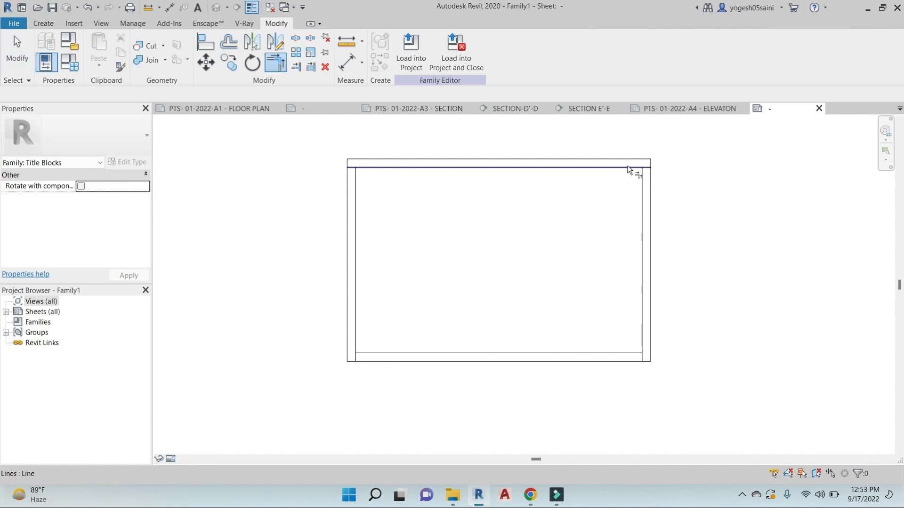
left_click(629, 169)
left_click(641, 185)
left_click(372, 168)
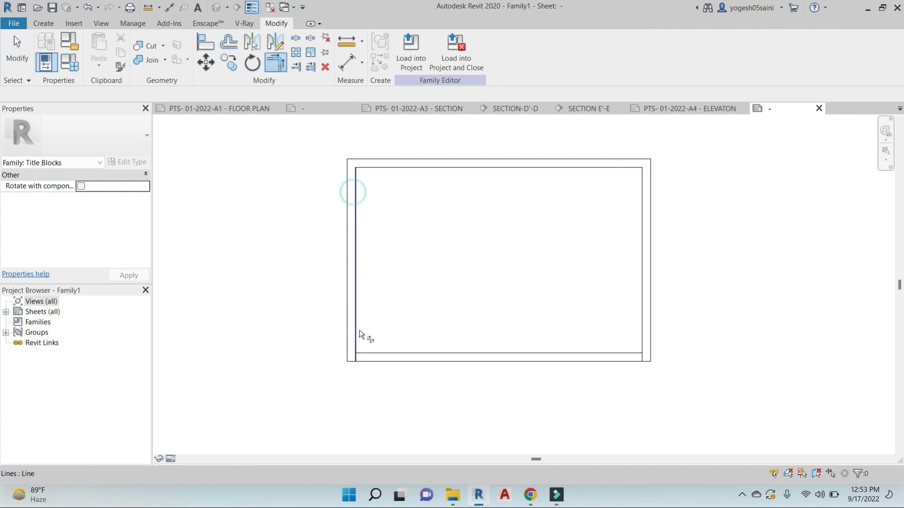
left_click(612, 356)
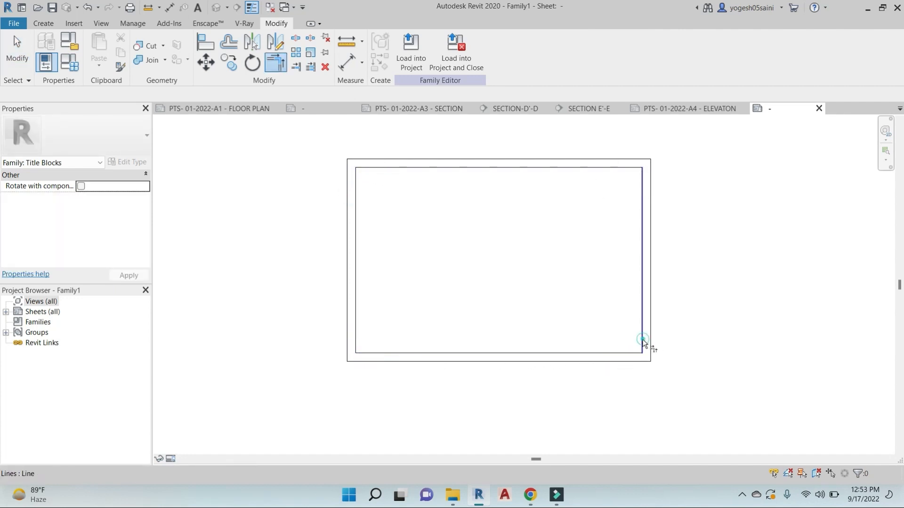
middle_click_drag(698, 323, 665, 320)
key("Escape")
Draw the title strip's vertical divider and its bottom row line
left_click(619, 249)
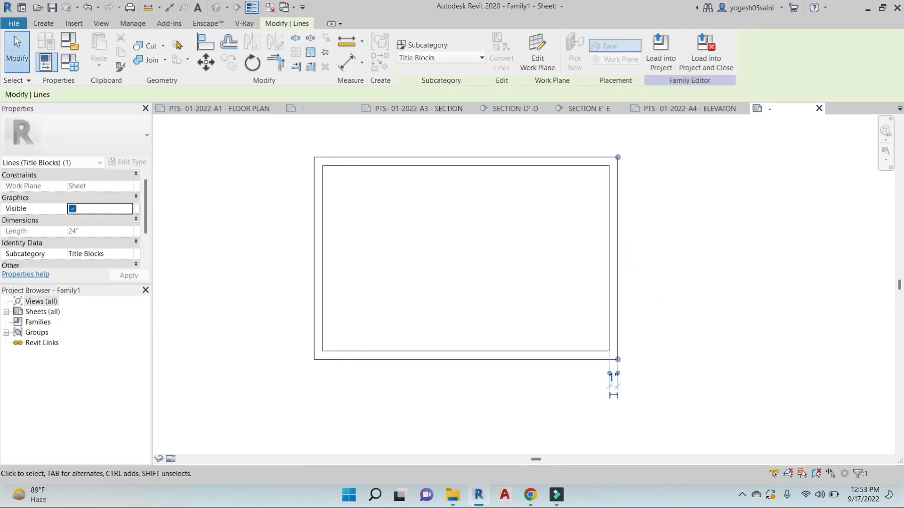
left_click(44, 23)
left_click(282, 42)
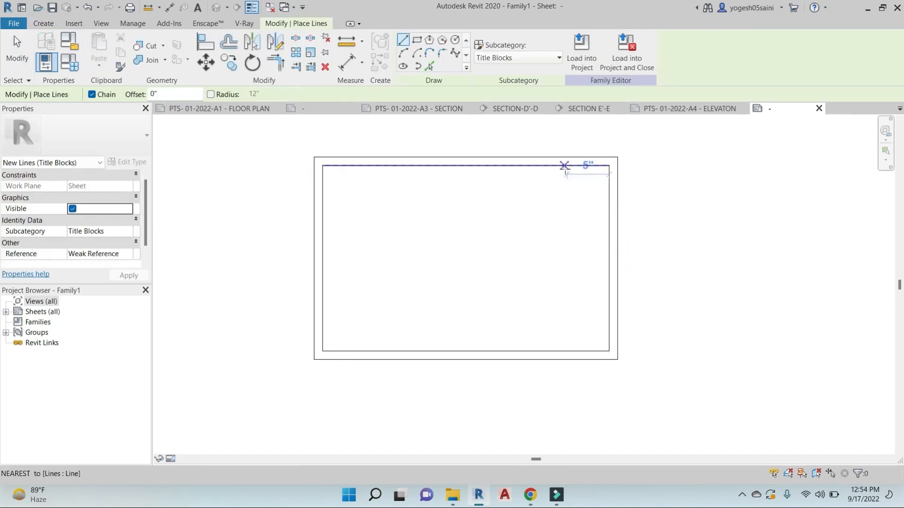
left_click(565, 168)
left_click(565, 351)
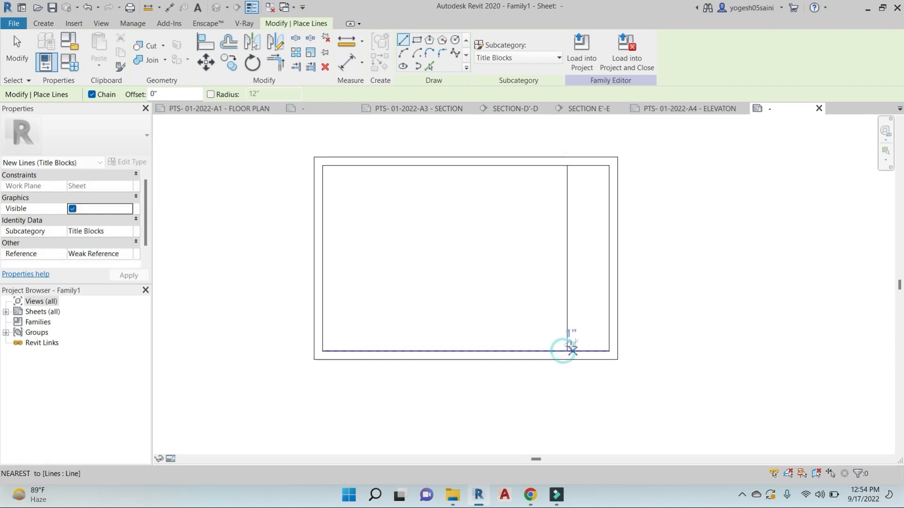
scroll(565, 348, "up", 2)
left_click(565, 345)
left_click(661, 345)
key("Escape")
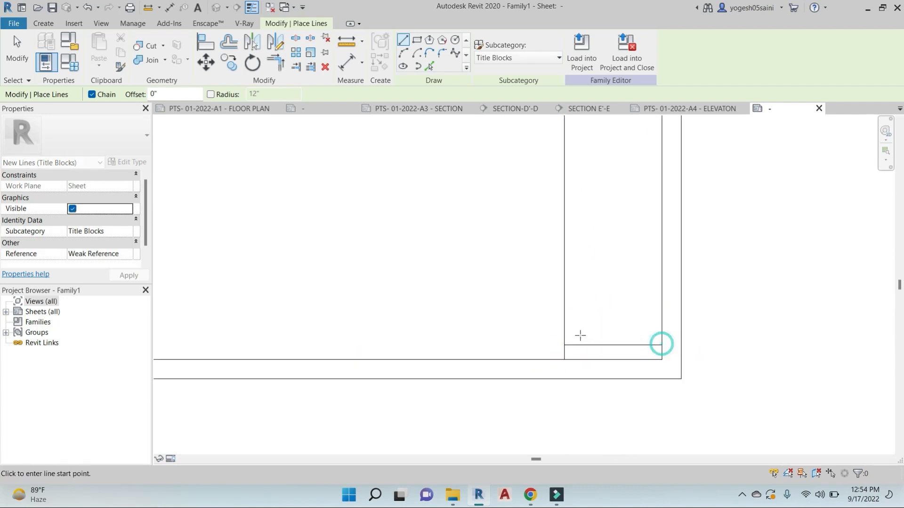
Draw four more horizontal row lines across the title strip
left_click(565, 326)
left_click(661, 325)
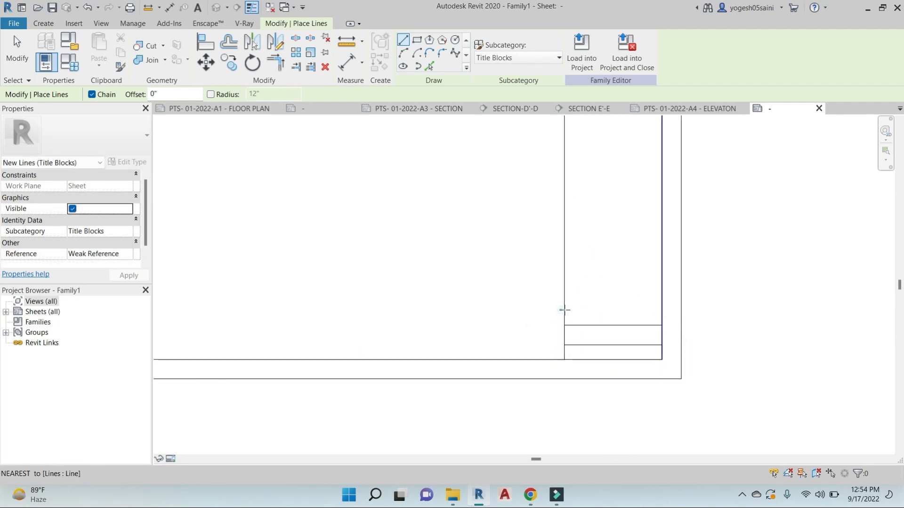
left_click(565, 311)
left_click(661, 311)
key("Escape")
left_click(565, 296)
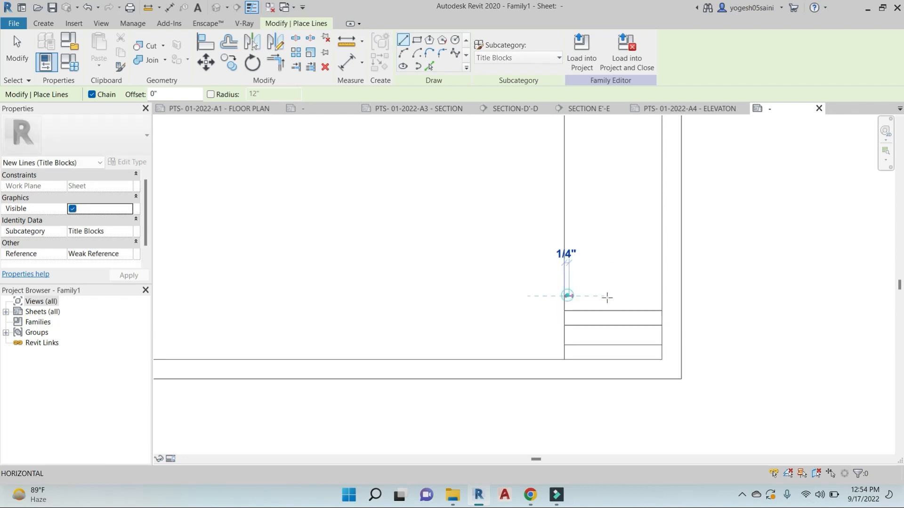
left_click(662, 296)
key("Escape")
left_click(565, 277)
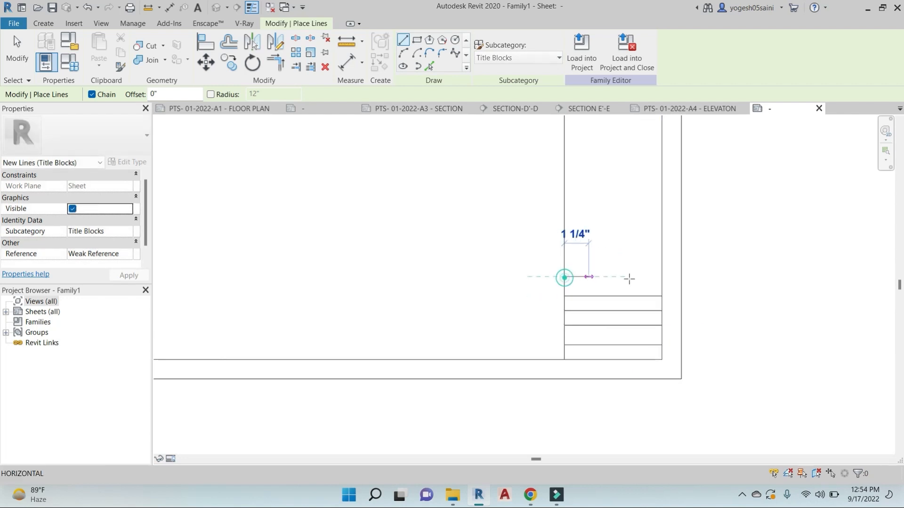
left_click(662, 277)
scroll(698, 300, "down", 1)
scroll(666, 282, "down", 1)
key("Escape")
key("Escape")
scroll(549, 284, "down", 3)
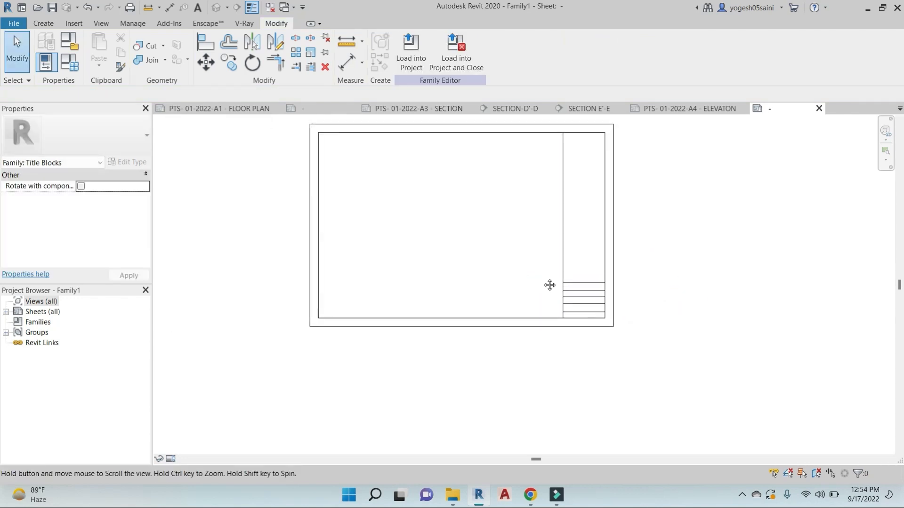
left_click(43, 24)
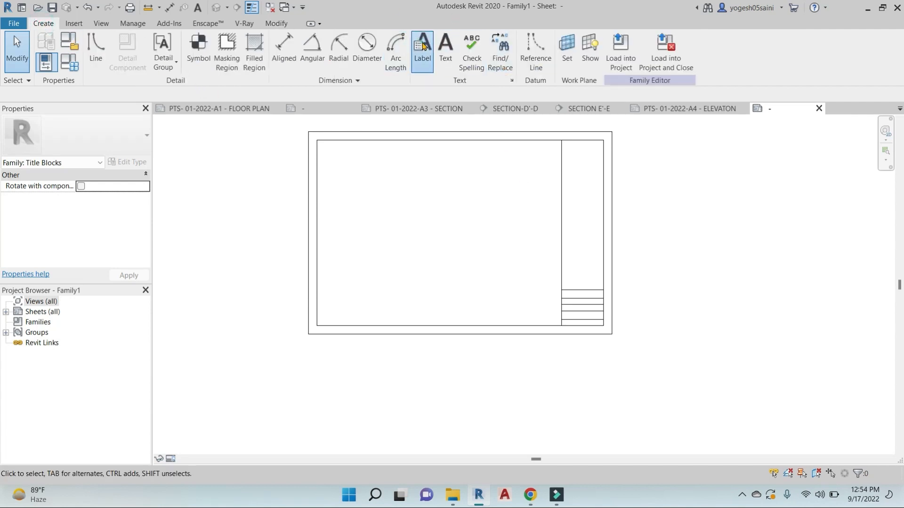
Place a label with the Building Name parameter in the title strip
left_click(424, 46)
scroll(607, 336, "up", 4)
left_click(560, 296)
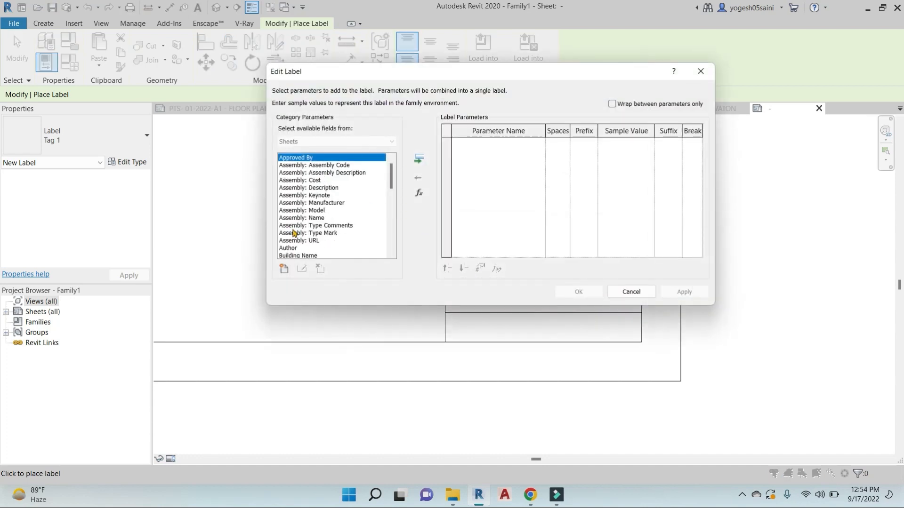
scroll(293, 232, "down", 3)
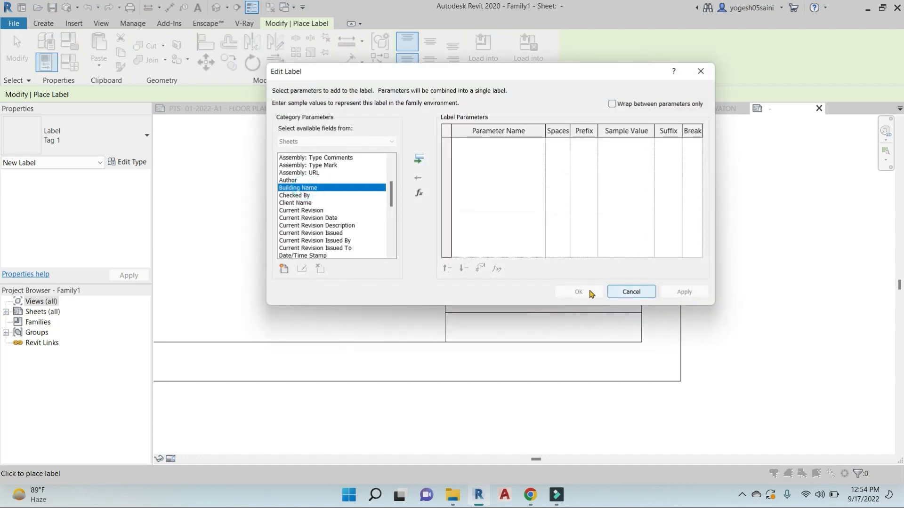
left_click(419, 160)
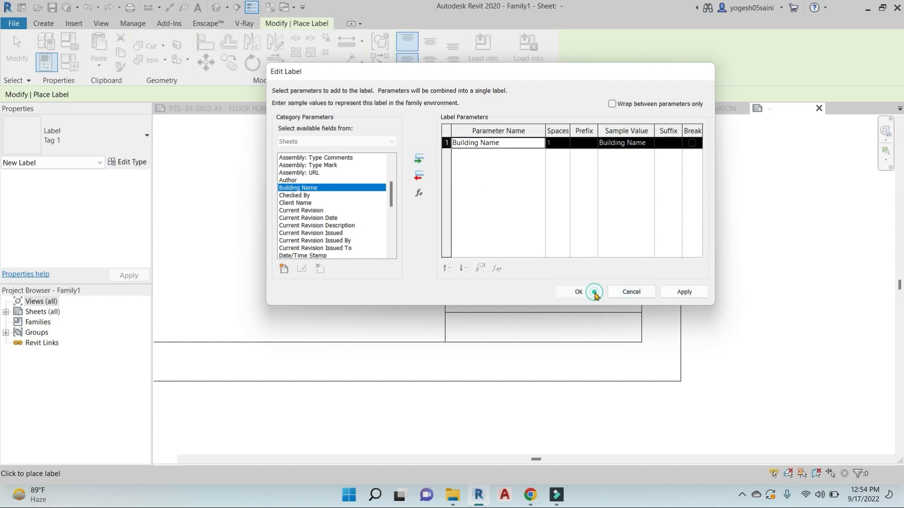
left_click(594, 292)
scroll(586, 293, "up", 3)
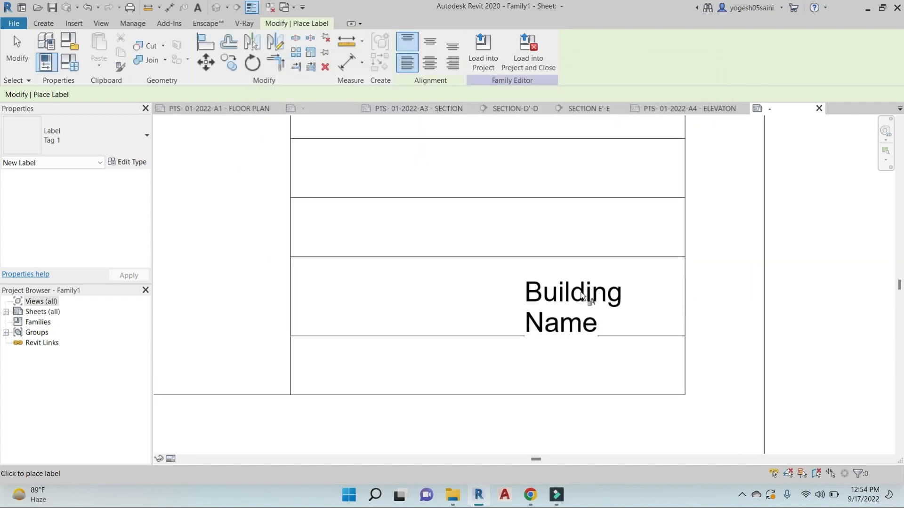
key("Escape")
Move the Building Name label into its title-strip row and widen it to fit one line
left_click_drag(582, 295, 518, 272)
left_click_drag(626, 282, 816, 288)
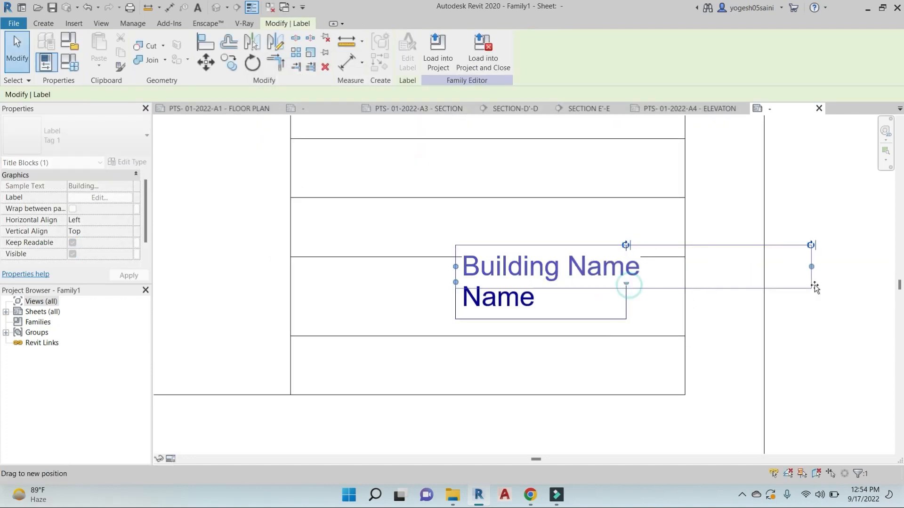
left_click_drag(538, 287, 546, 304)
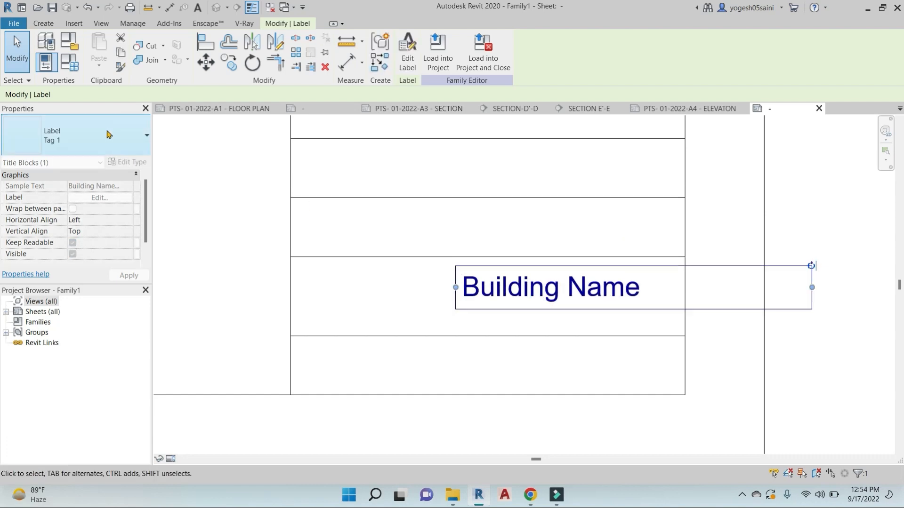
left_click(128, 162)
key("Escape")
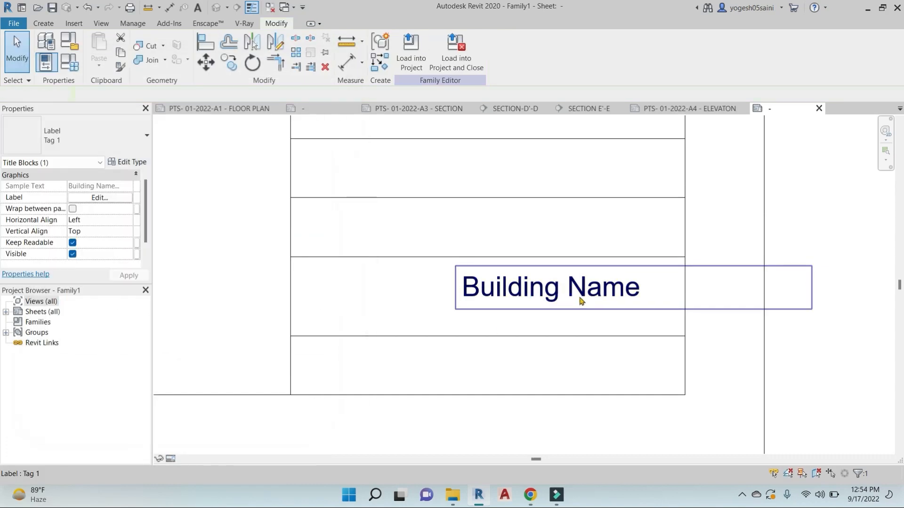
left_click(582, 302)
left_click(122, 163)
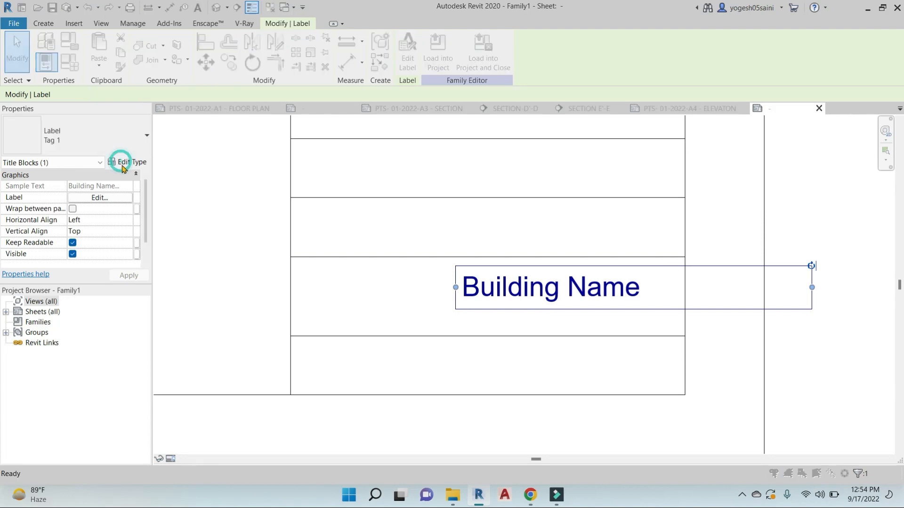
key("Escape")
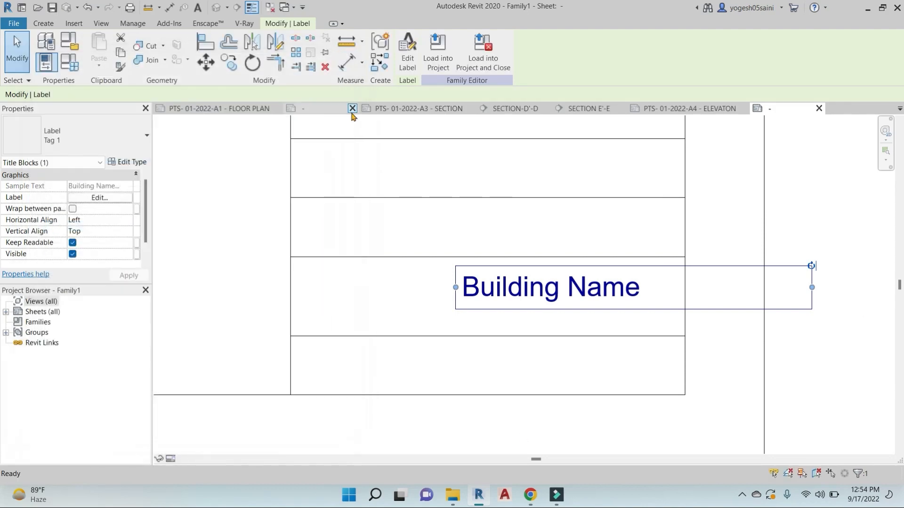
Set the project length units to Millimeters via the UN command
key("u")
key("n")
left_click(573, 153)
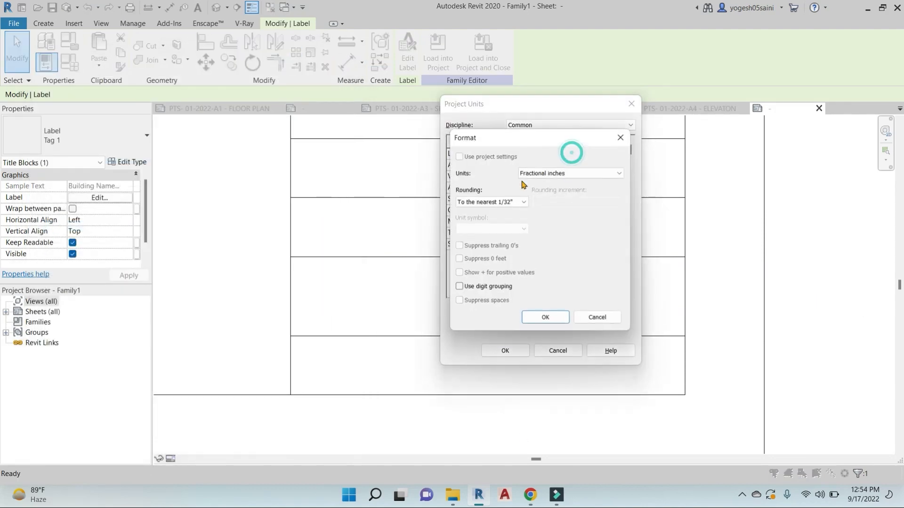
left_click(620, 173)
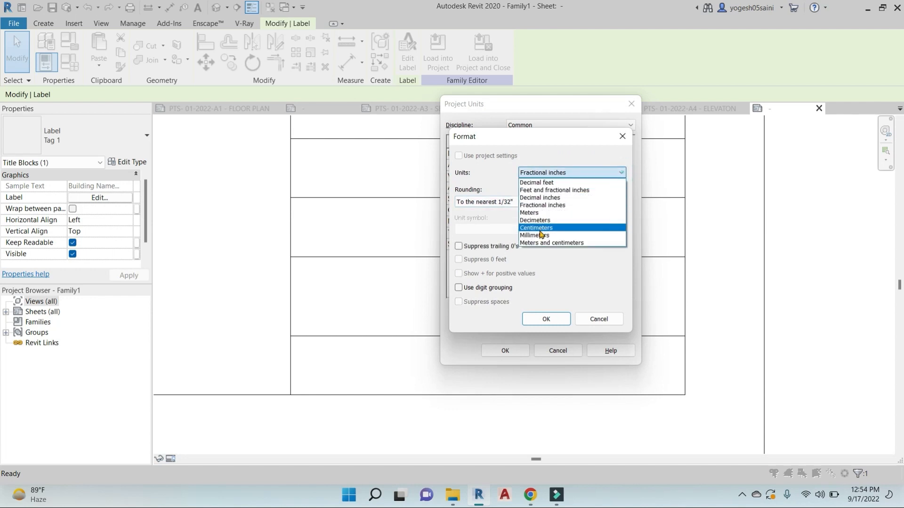
left_click(537, 235)
left_click(546, 319)
left_click(505, 351)
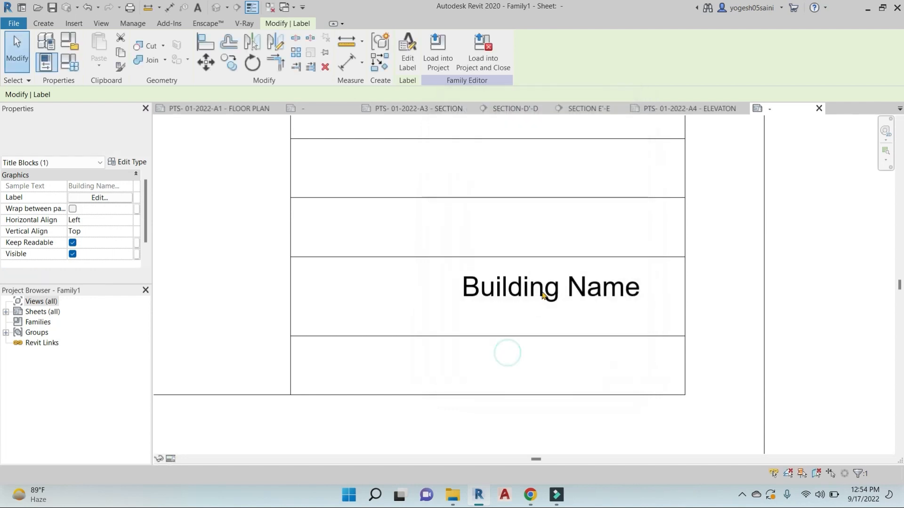
Give the label type a 4 mm text size, then clear the selection
left_click(134, 163)
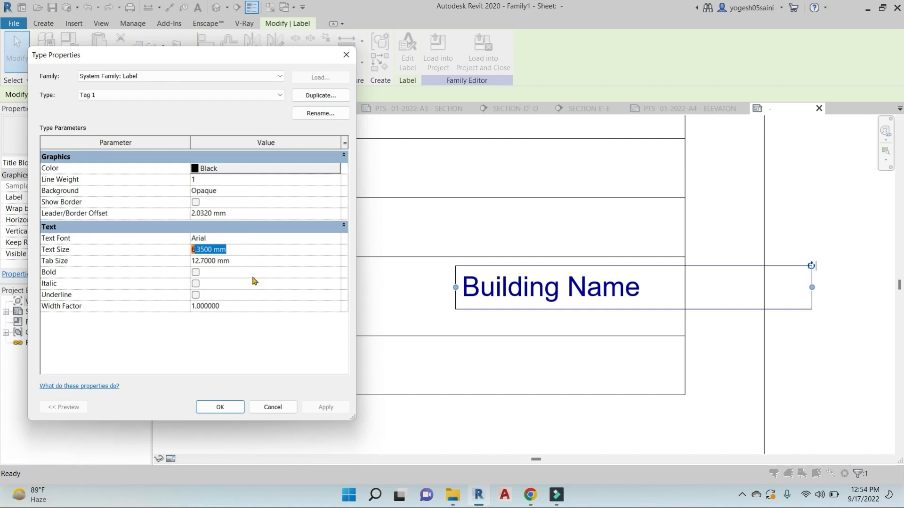
type("4")
left_click(234, 406)
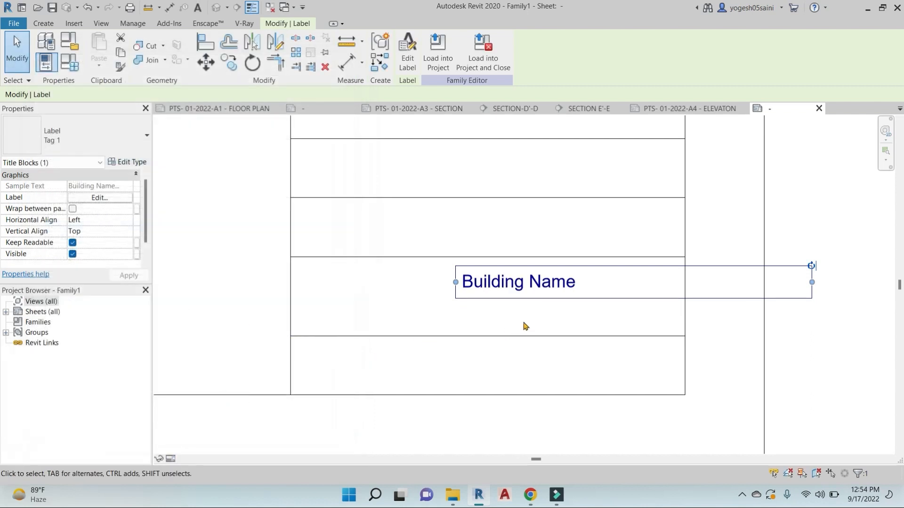
left_click(525, 325)
scroll(535, 296, "down", 2)
left_click(542, 288)
middle_click_drag(554, 297, 563, 298)
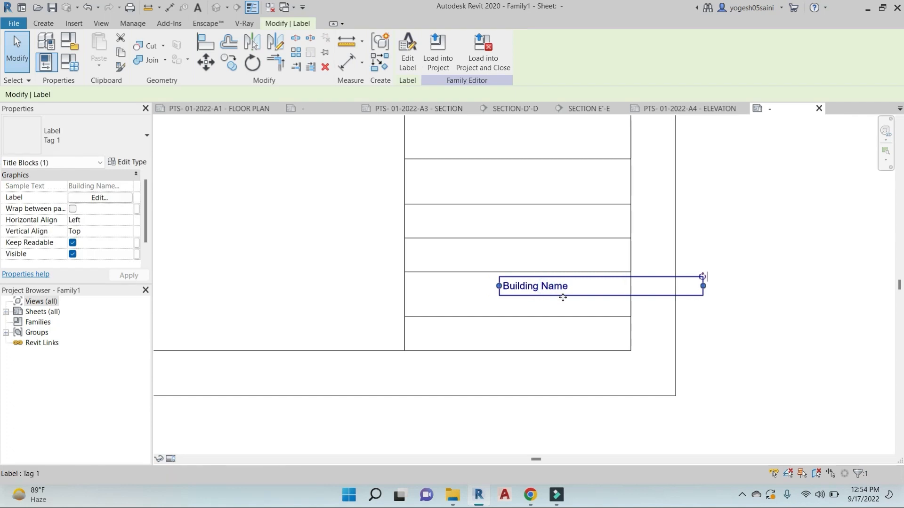
scroll(541, 272, "down", 2)
key("Escape")
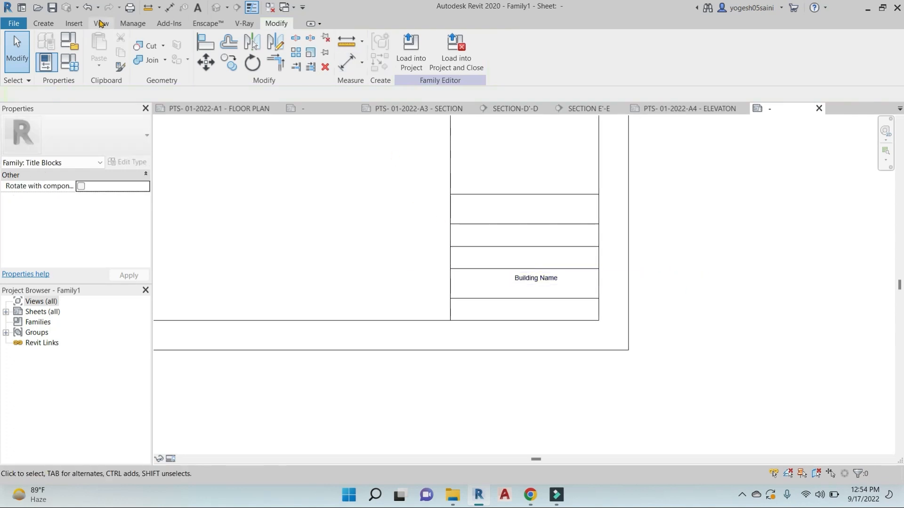
Place a Client Name label in the row just above Building Name
left_click(43, 23)
left_click(422, 47)
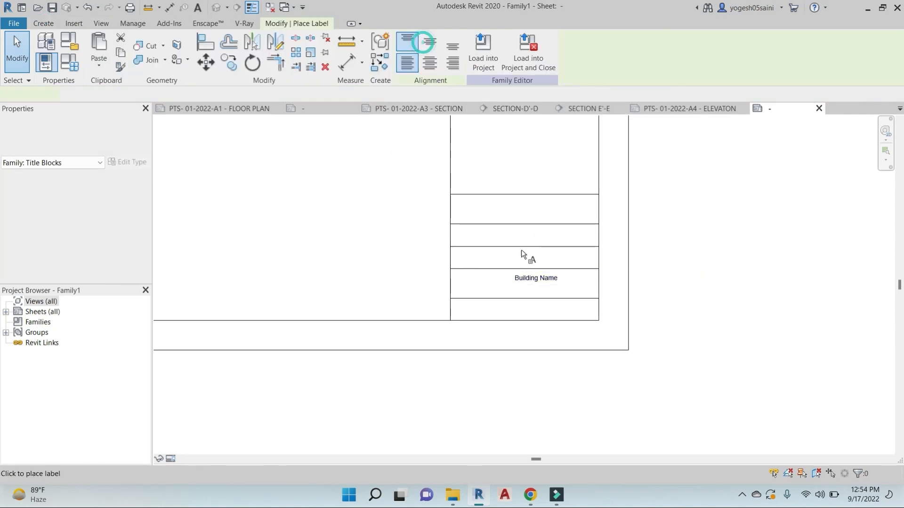
left_click(516, 253)
scroll(305, 230, "down", 3)
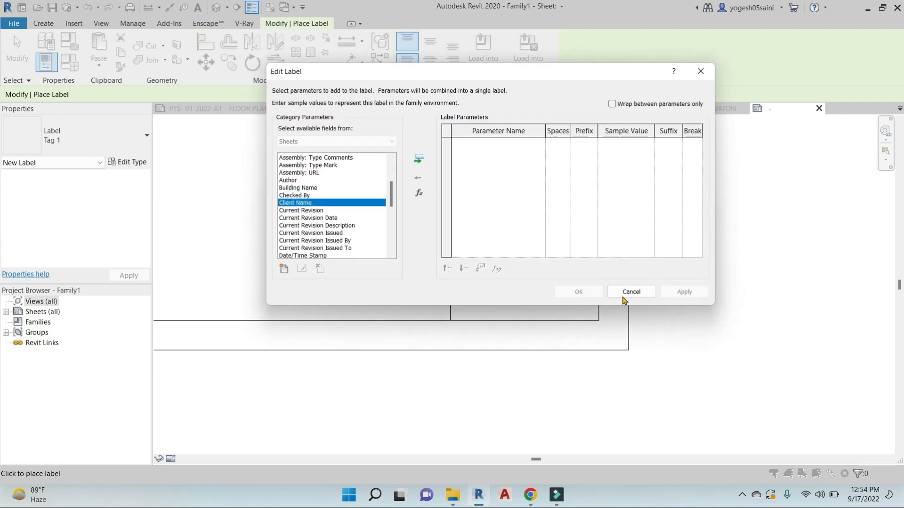
left_click(421, 160)
left_click(579, 291)
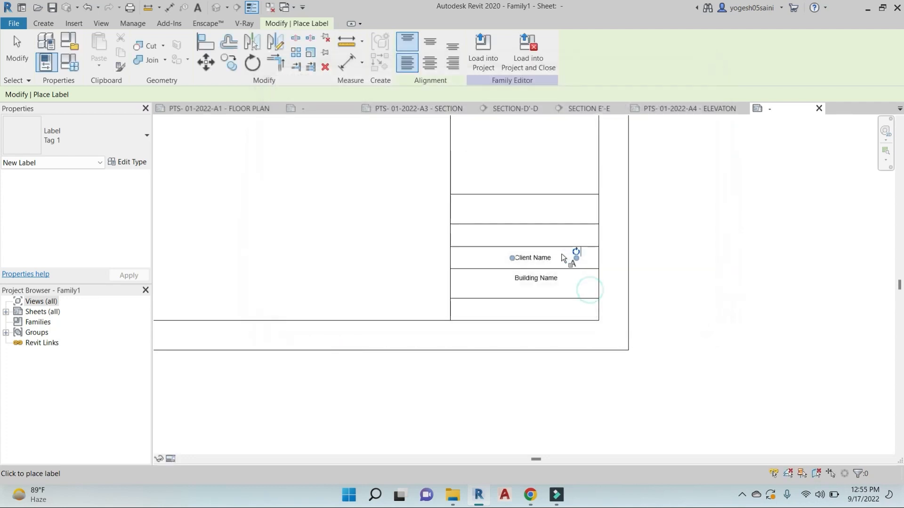
scroll(561, 259, "up", 2)
key("Escape")
left_click(530, 265)
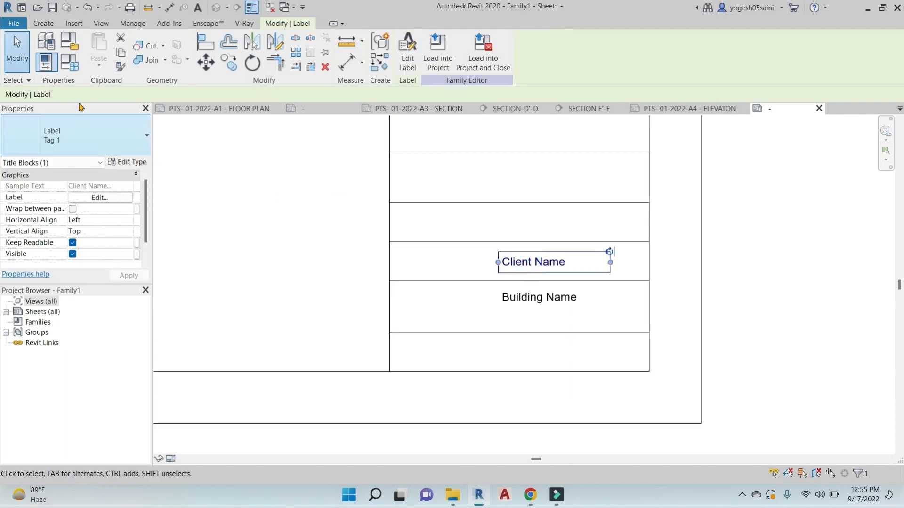
key("Escape")
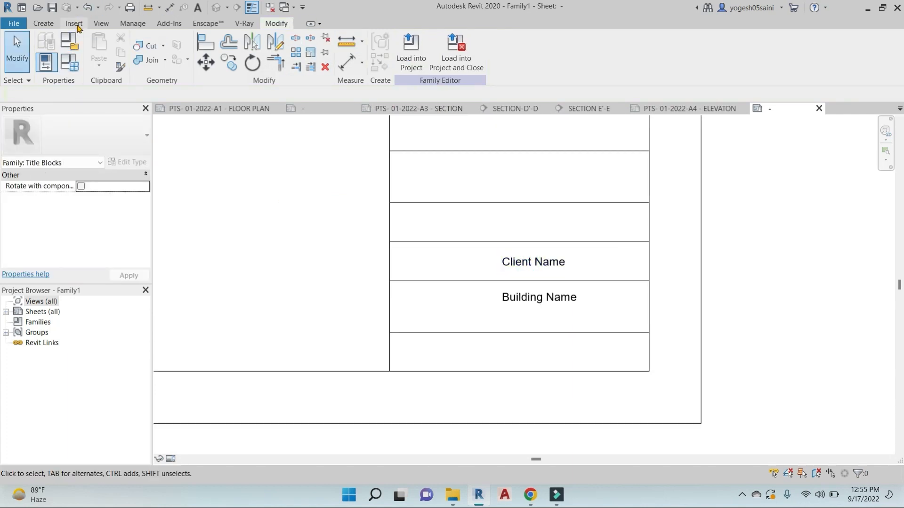
Create a trial label combining Drawn By, Scale and Sheet Number above Client Name
left_click(44, 23)
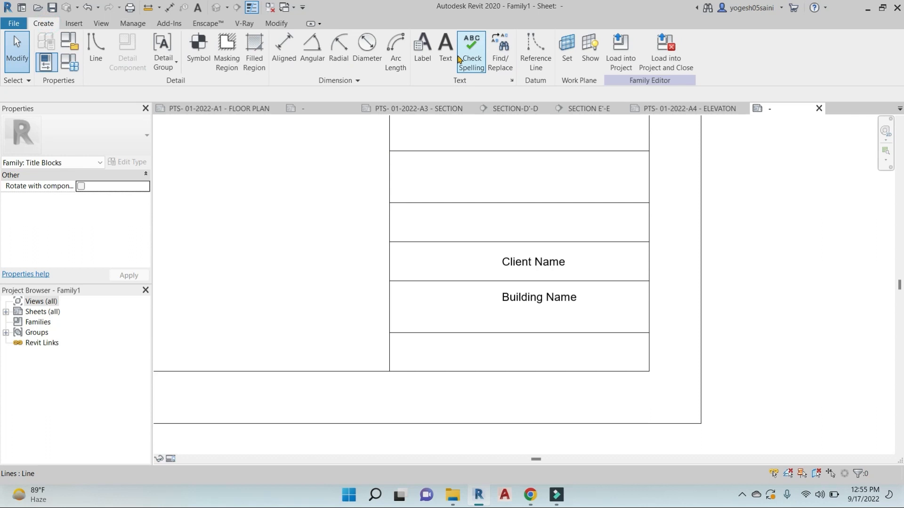
left_click(425, 50)
left_click(501, 219)
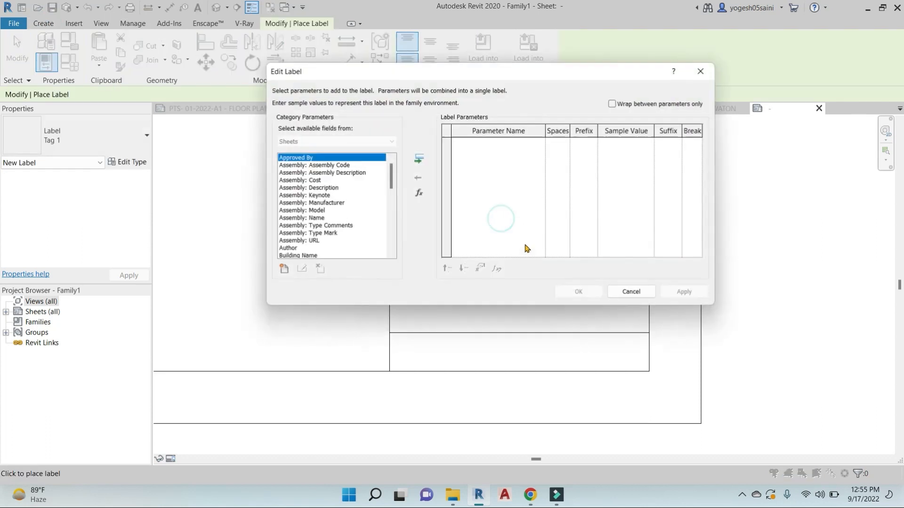
scroll(288, 234, "down", 2)
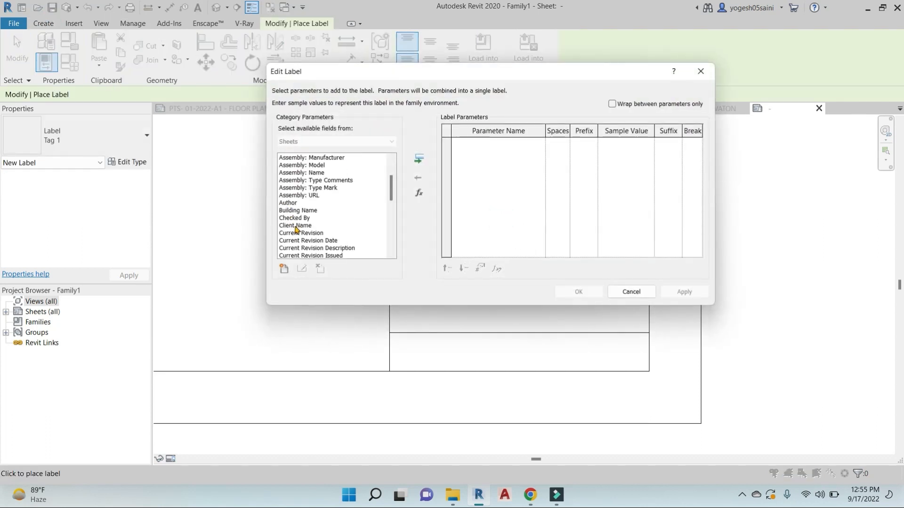
scroll(303, 219, "down", 4)
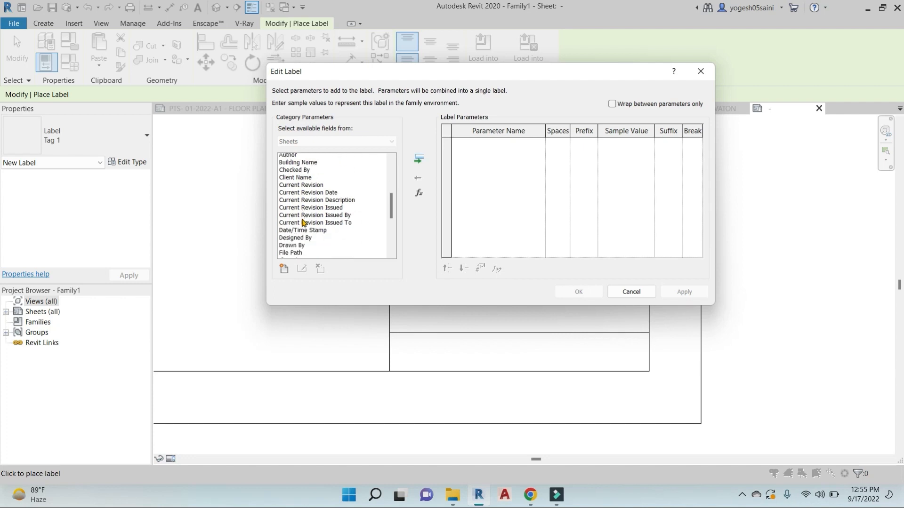
left_click(294, 204)
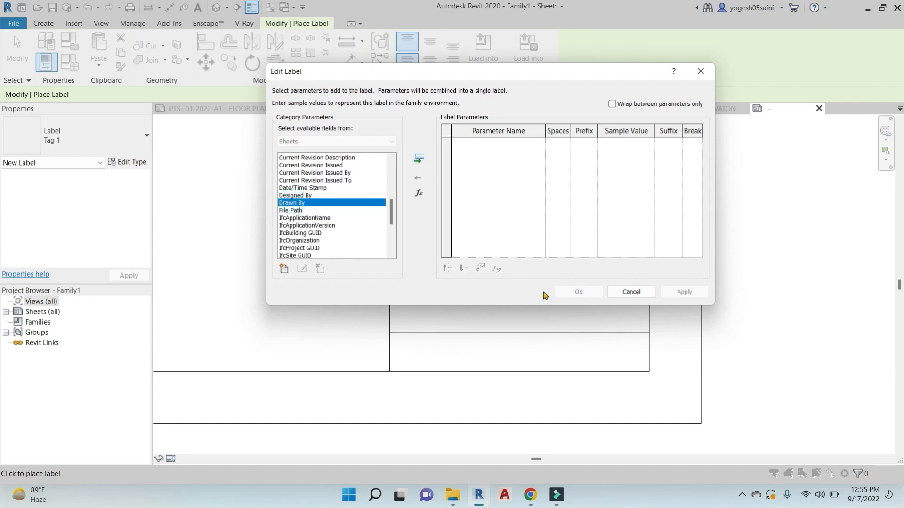
left_click(418, 159)
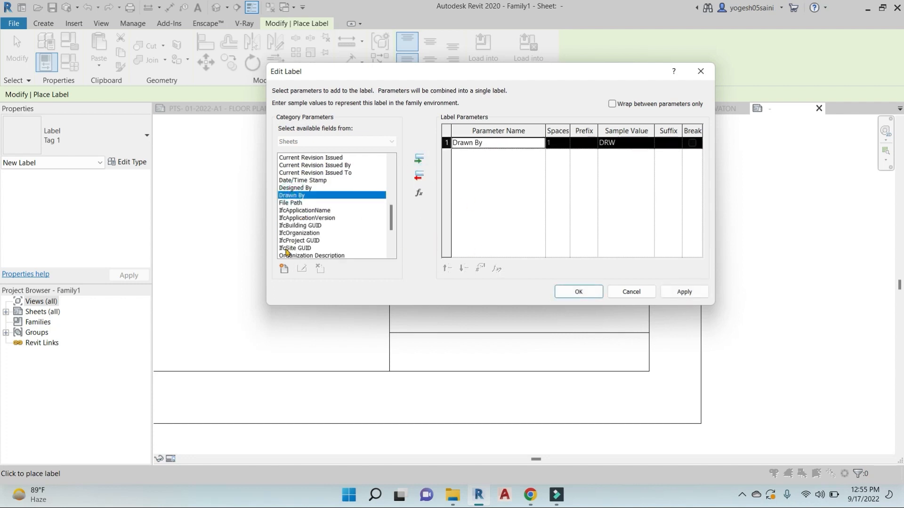
scroll(288, 251, "down", 4)
left_click(283, 226)
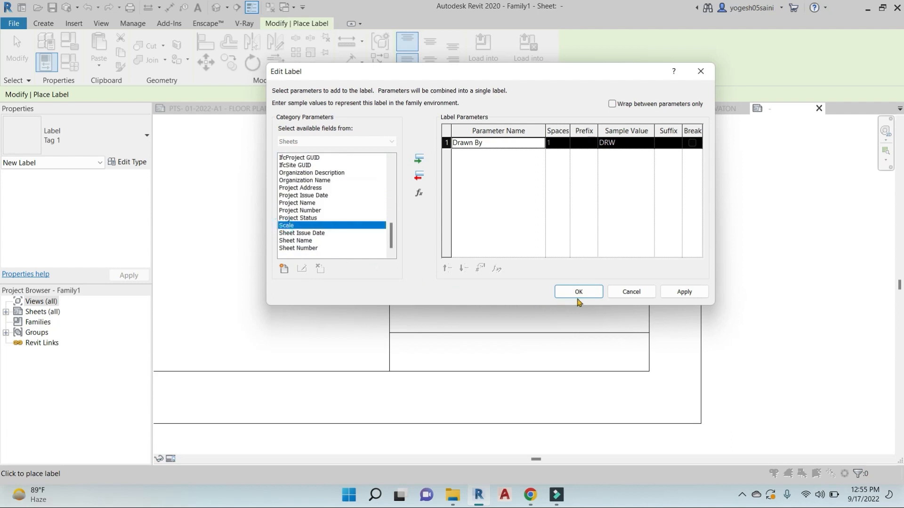
left_click(418, 160)
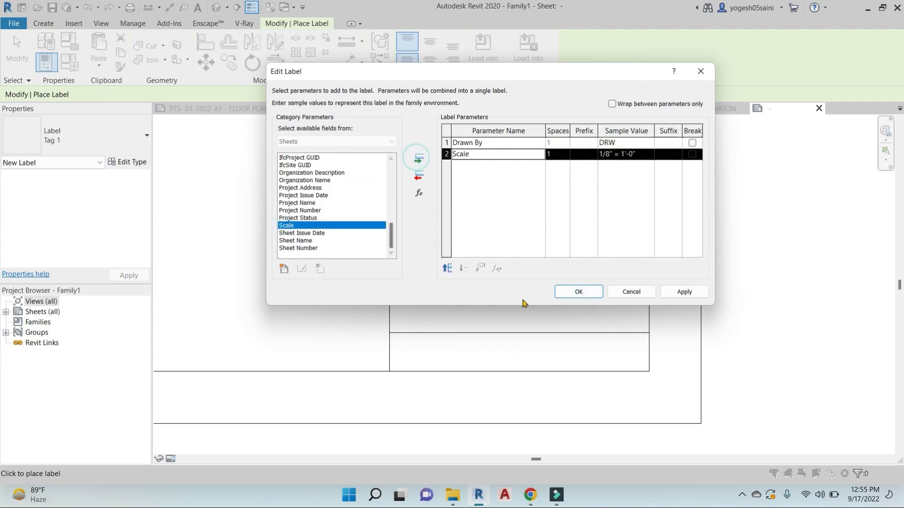
left_click(292, 248)
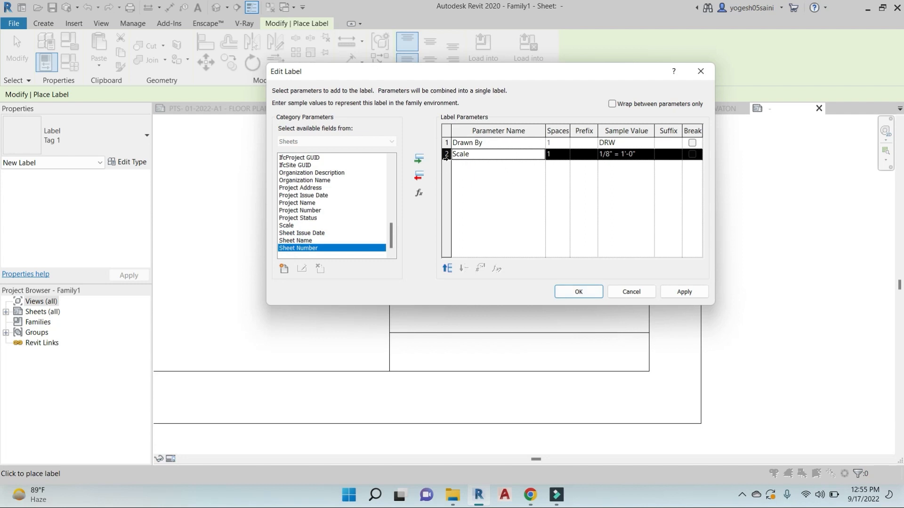
left_click(419, 159)
left_click(578, 293)
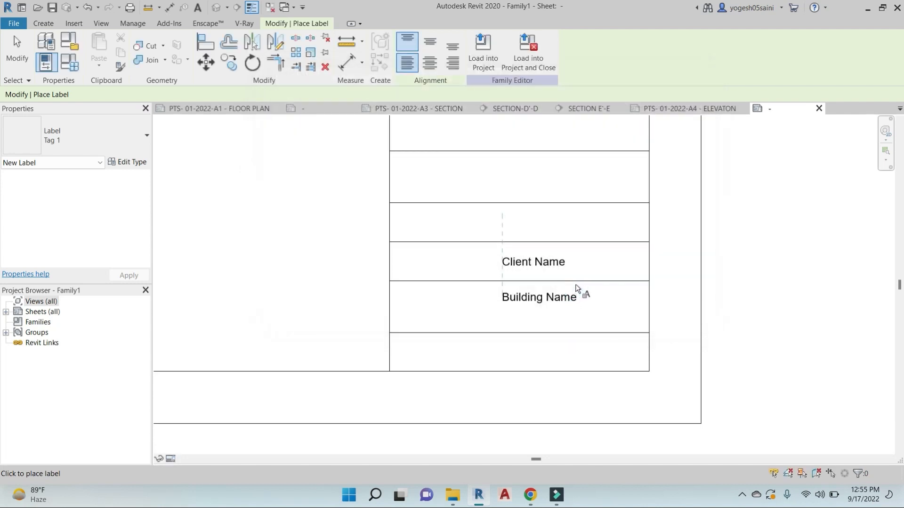
Move the combined trial label up above Client Name, then undo the move
scroll(597, 273, "down", 1)
key("Escape")
key("Escape")
scroll(556, 233, "up", 3)
left_click(557, 234)
middle_click_drag(556, 235, 582, 228)
mouse_move(553, 222)
left_mouse_down()
mouse_move(575, 201)
mouse_move(554, 215)
left_mouse_up()
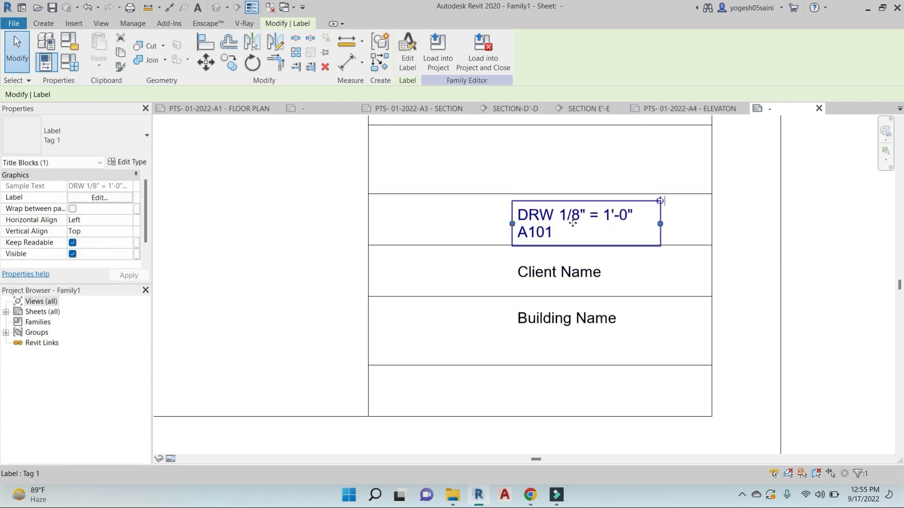
key("ctrl+z")
key("ctrl+z")
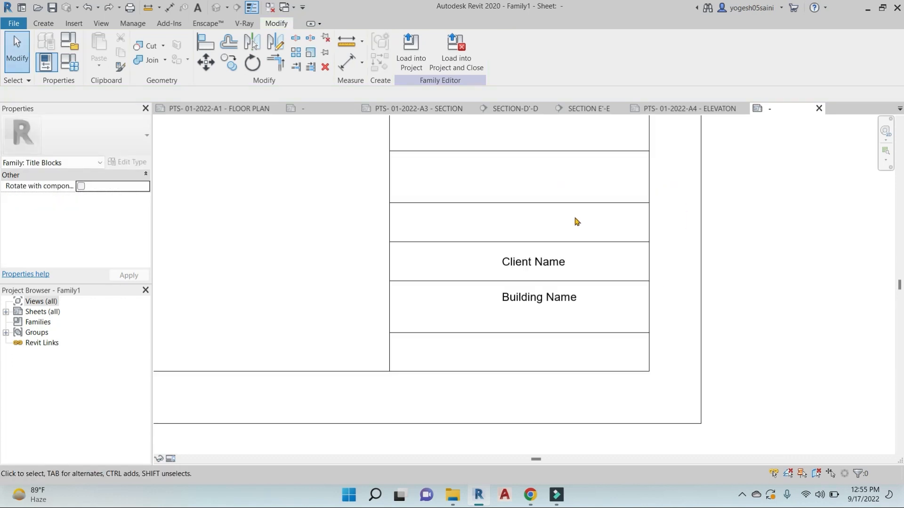
Add a Drawn By label in the row above Client Name
left_click(43, 24)
left_click(423, 47)
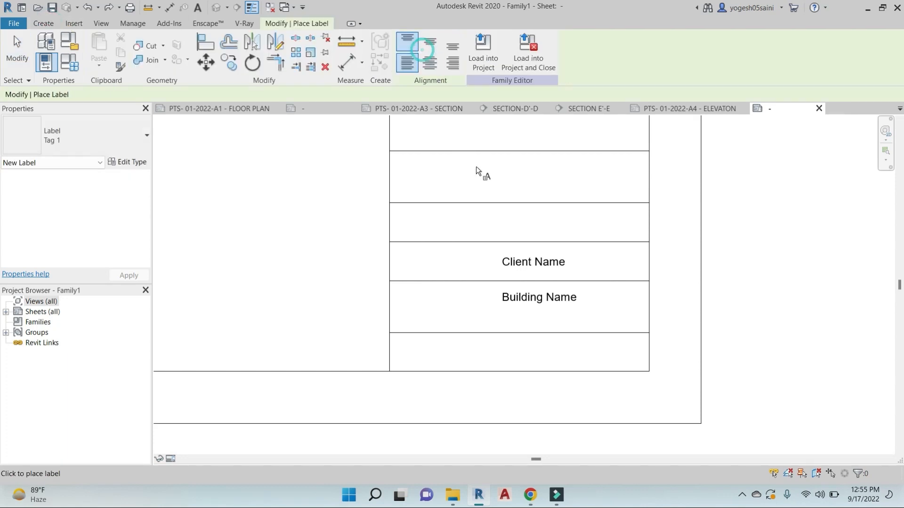
left_click(506, 219)
scroll(301, 203, "down", 5)
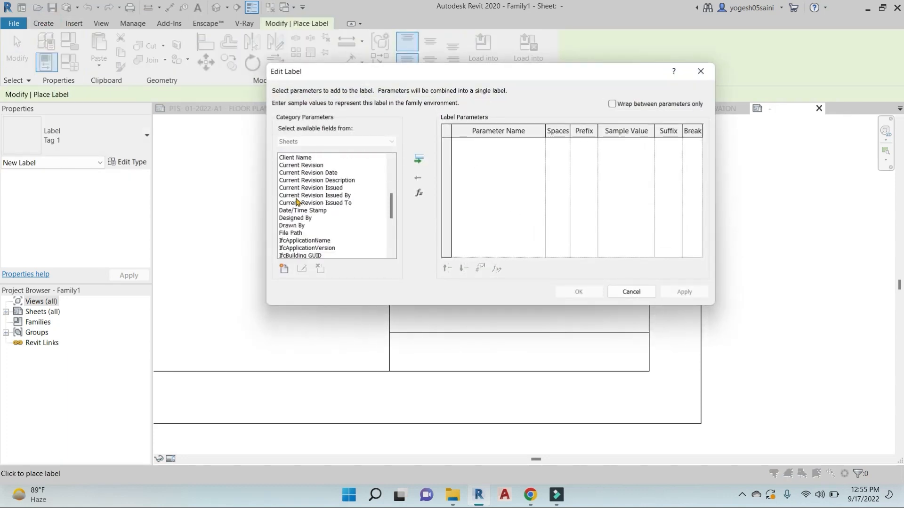
left_click(292, 226)
left_click(419, 159)
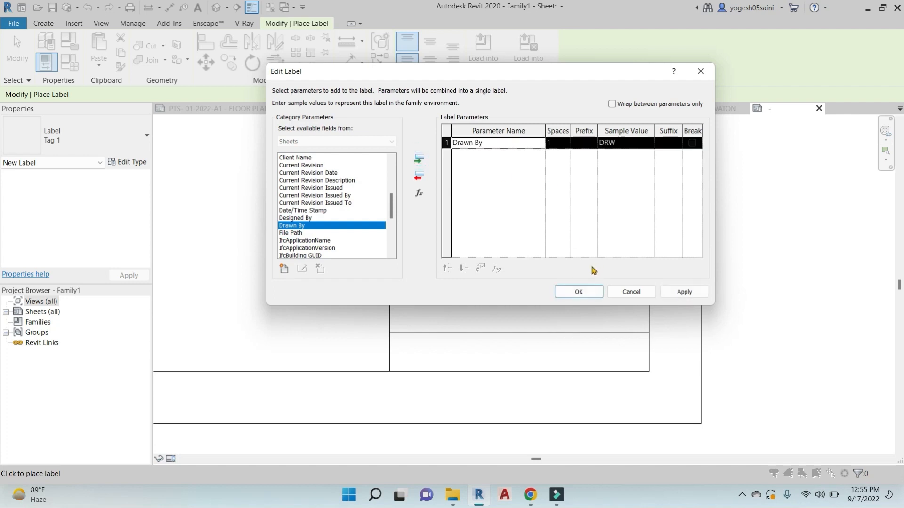
left_click(579, 292)
key("Escape")
key("Escape")
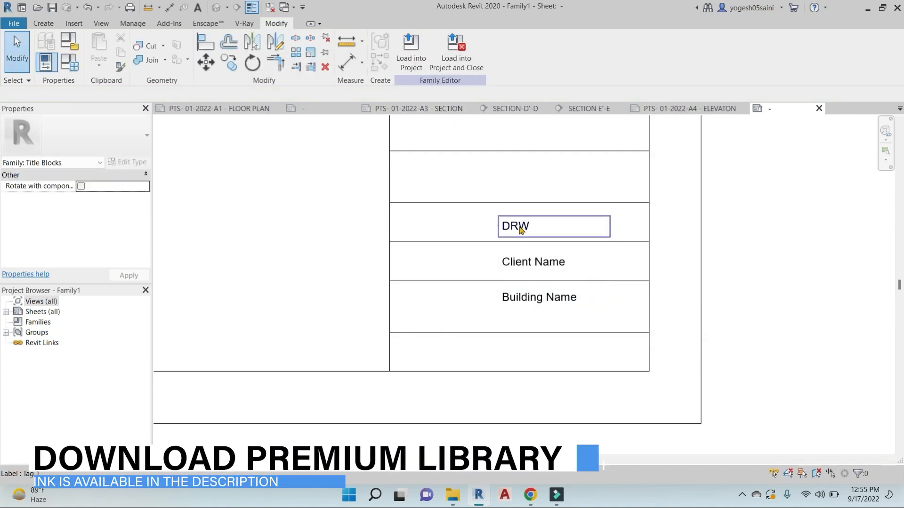
Shift the Drawn By, Client Name and Building Name labels slightly left together
left_click(527, 227)
left_click(526, 261, "ctrl")
left_click(530, 297, "ctrl")
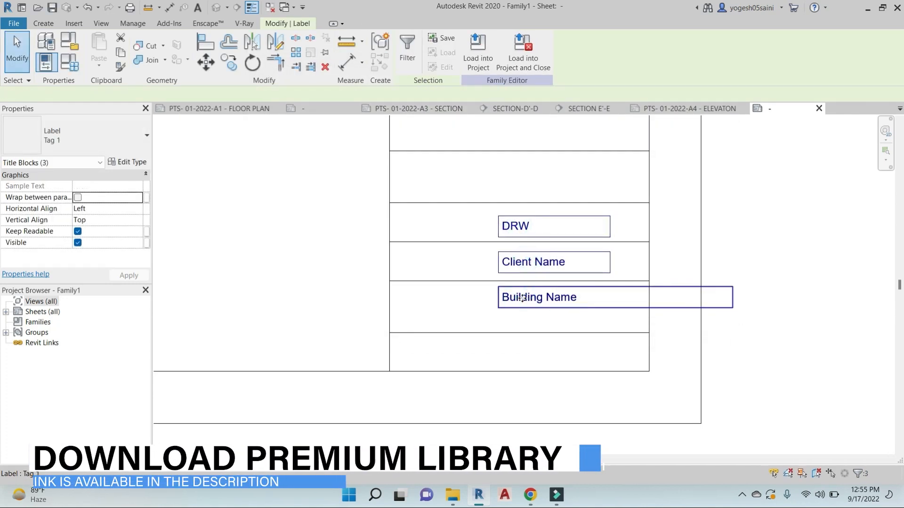
left_click(525, 299)
left_click(520, 223)
left_click(522, 264, "ctrl")
left_click(518, 297, "ctrl")
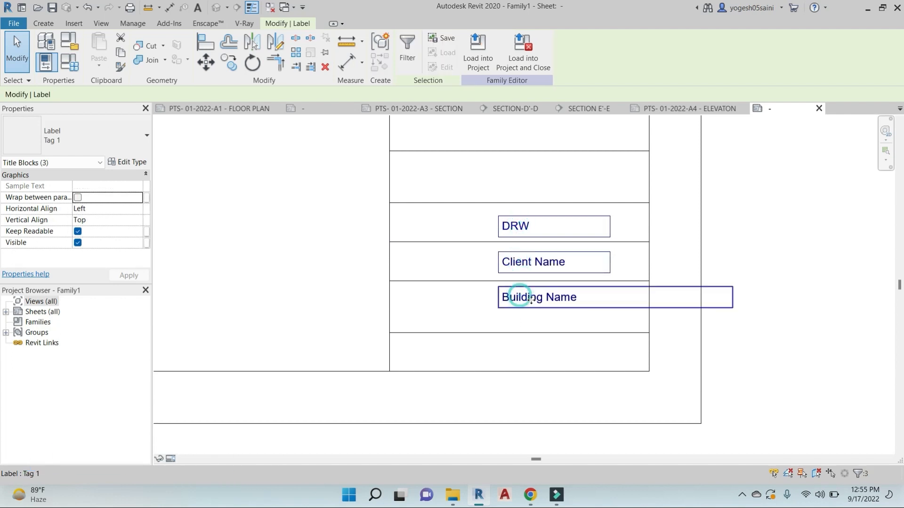
left_click_drag(518, 296, 511, 302)
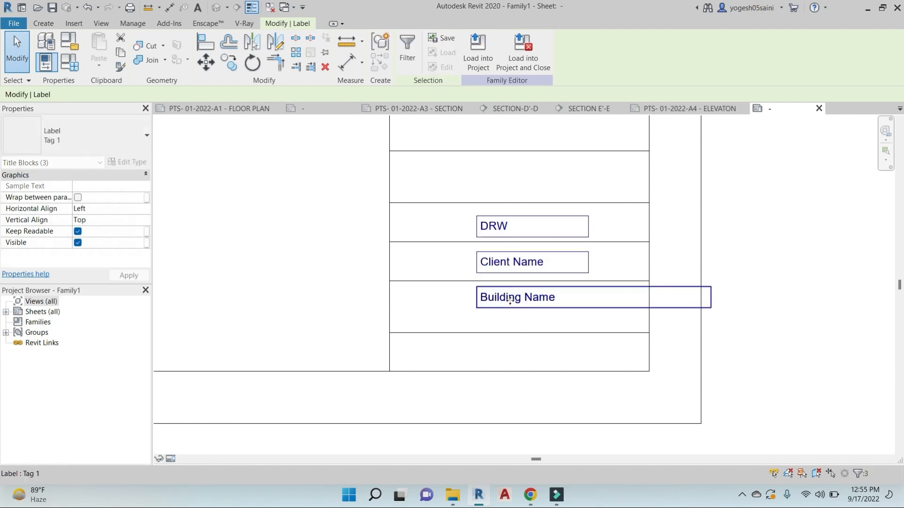
Add a Scale label in the row below Building Name
left_click(43, 23)
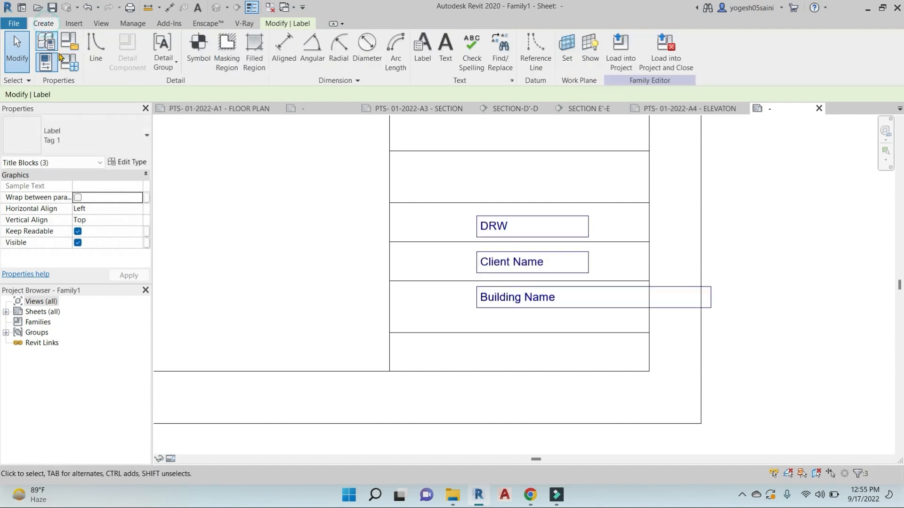
left_click(423, 50)
left_click(480, 347)
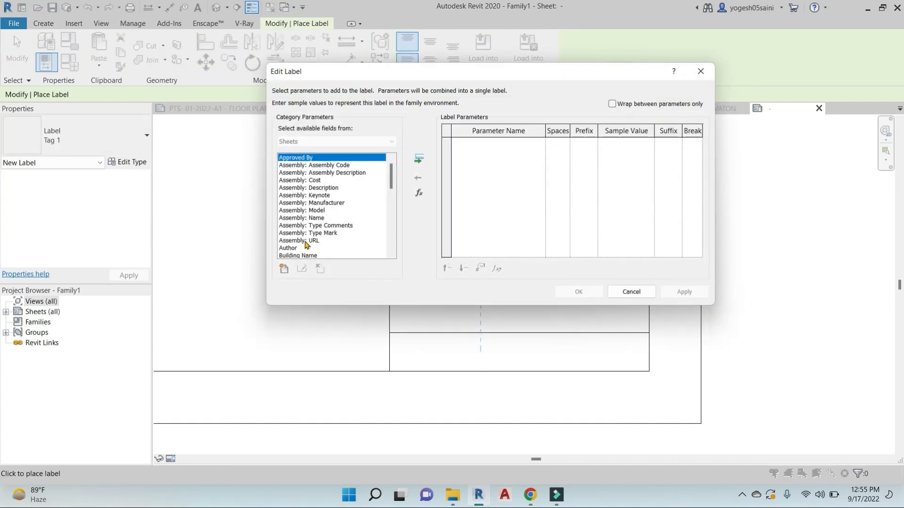
scroll(304, 215, "down", 6)
scroll(302, 214, "down", 3)
left_click(287, 226)
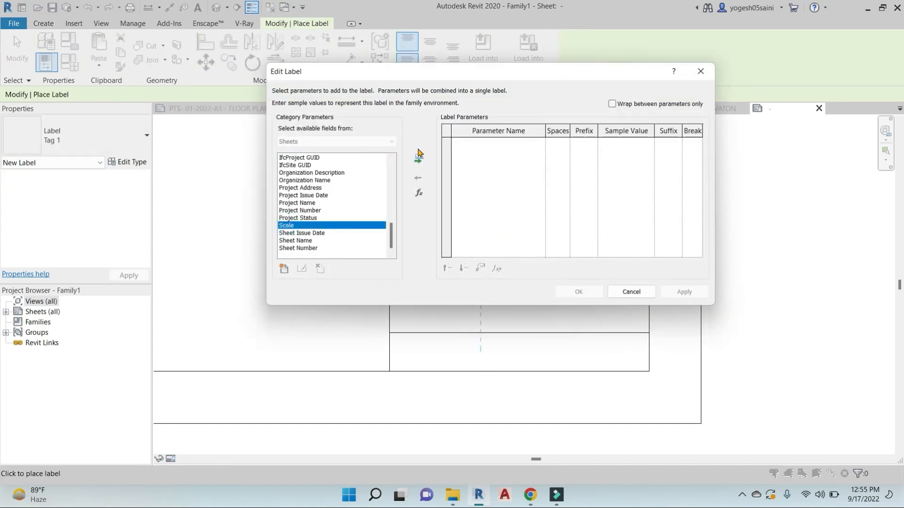
left_click(418, 155)
left_click(580, 292)
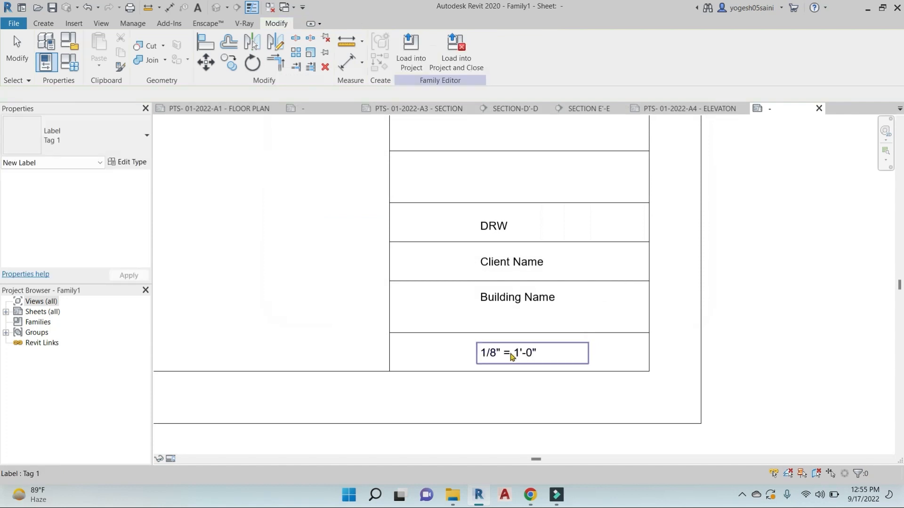
scroll(512, 357, "up", 3)
Select all four labels and move them right to centre them in their rows
left_click(517, 262, "ctrl")
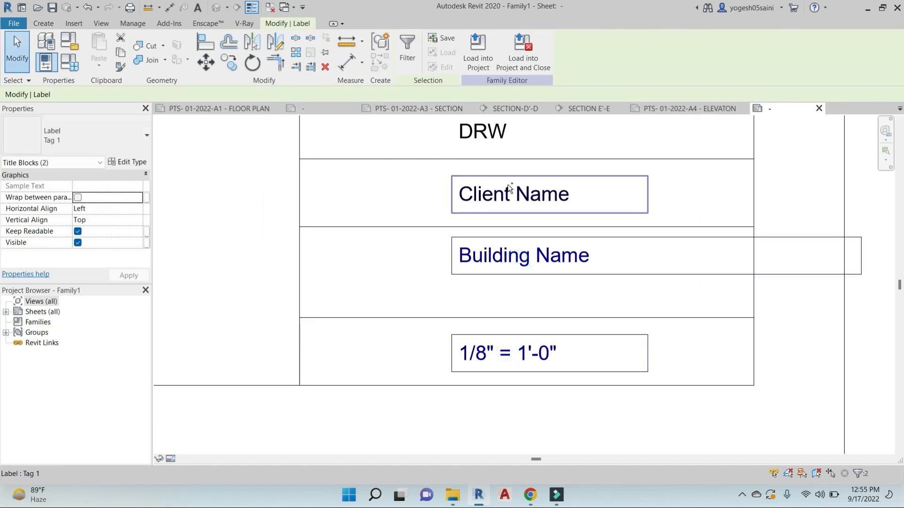
left_click(510, 189, "ctrl")
left_click(498, 132, "ctrl")
scroll(512, 245, "down", 3)
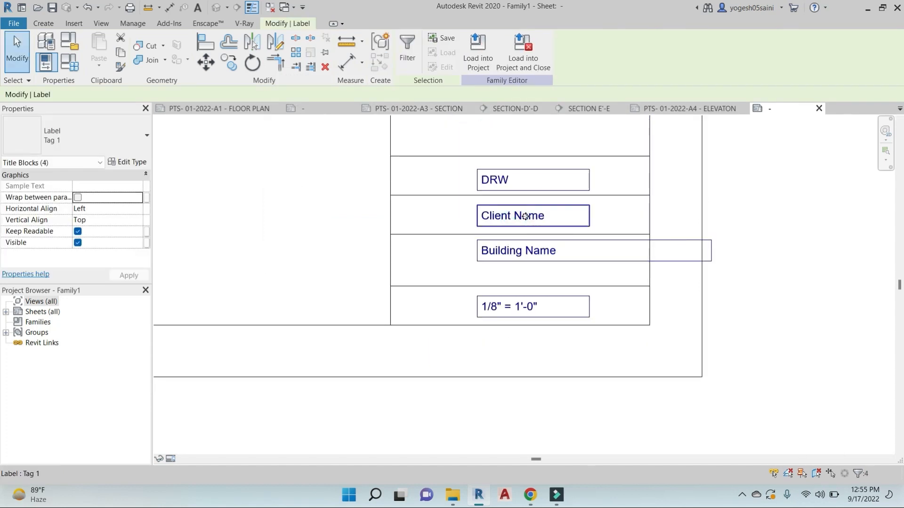
left_click_drag(525, 216, 544, 216)
key("Escape")
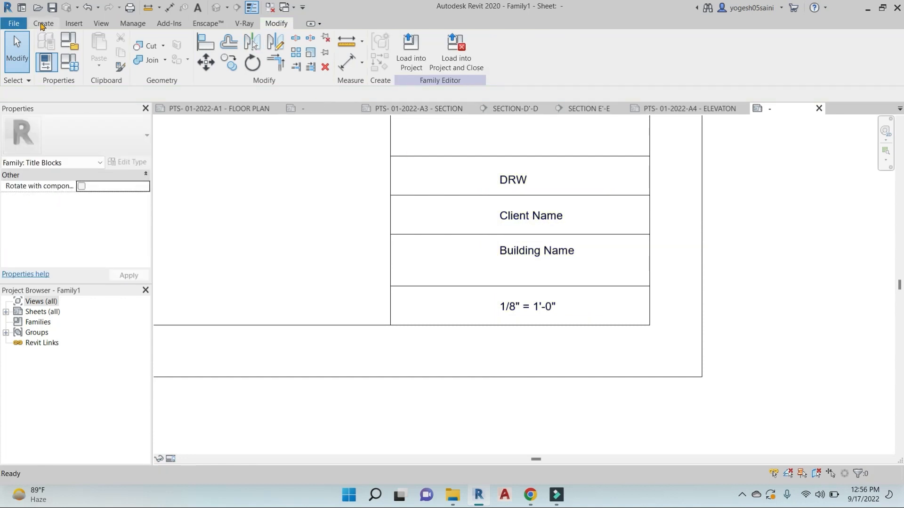
Begin a text note at the left end of the DRW row for the DRAWN BY caption
left_click(42, 23)
left_click(446, 47)
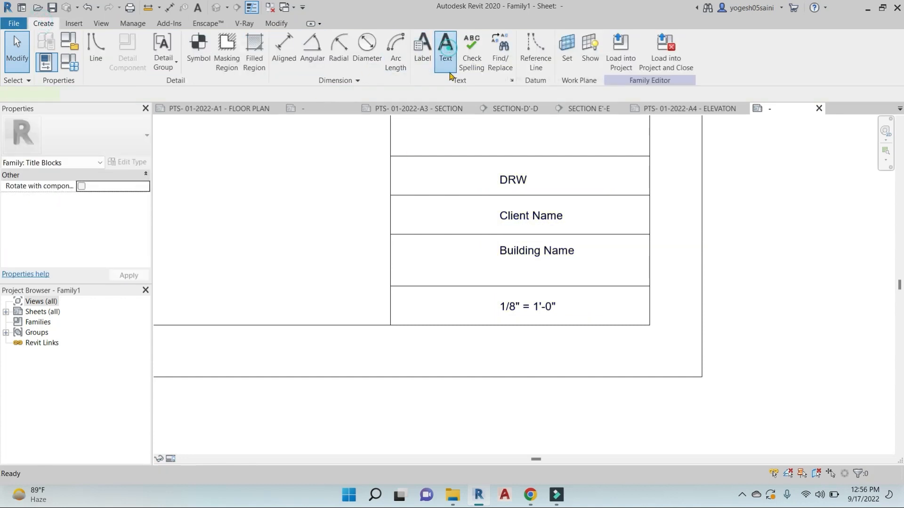
left_click(401, 170)
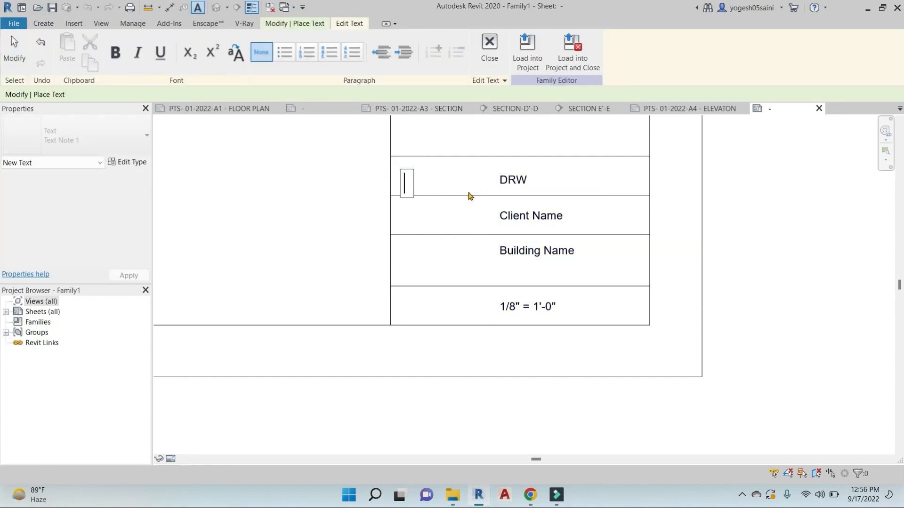
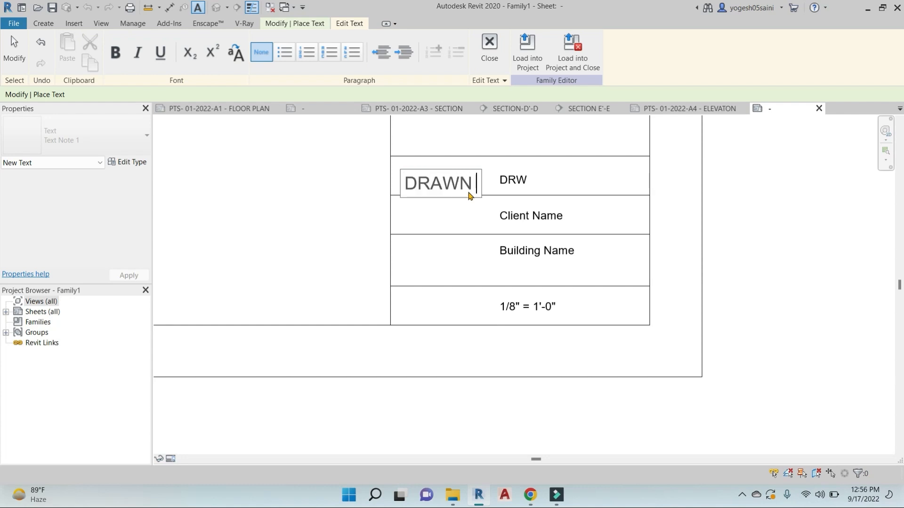
Finish the DRAWN BY caption and move it to the top-left of the DRW row
left_click(446, 208)
key("Escape")
double_click(418, 181)
left_click_drag(416, 177, 392, 162)
left_click(423, 141)
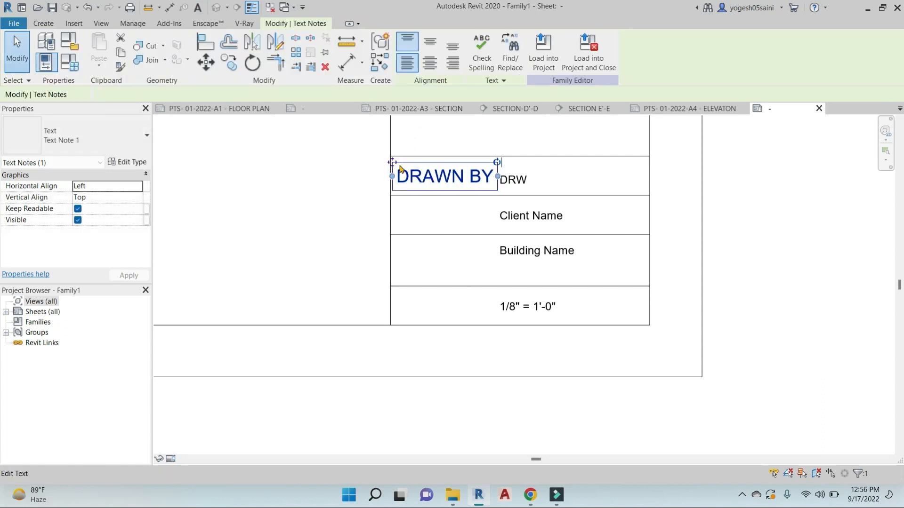
Reduce the DRAWN BY text type size to 3 through Edit Type
left_click(127, 162)
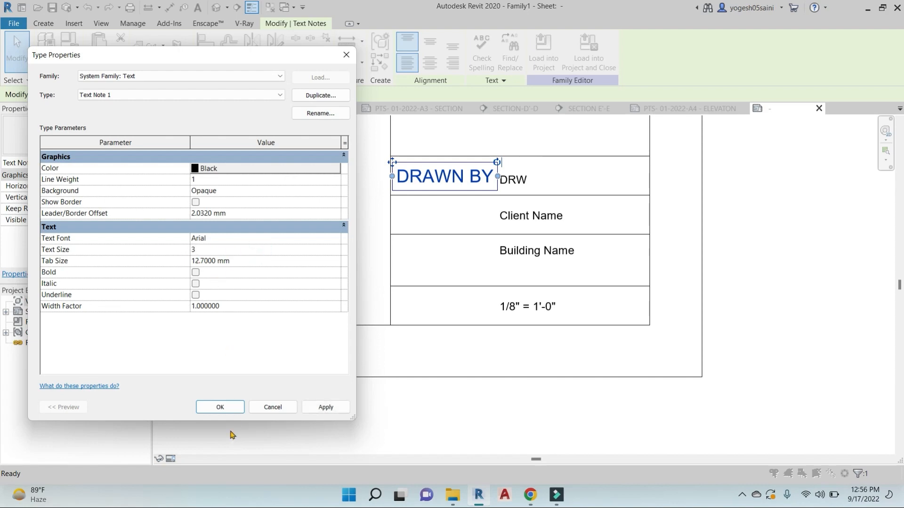
left_click(220, 407)
scroll(424, 174, "up", 3)
key("Escape")
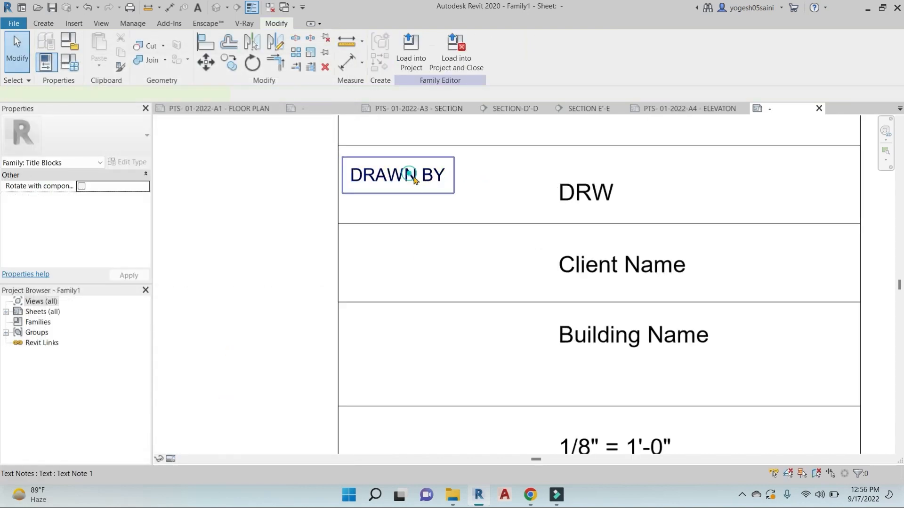
Select the DRAWN BY caption and start copying it from a base point
left_click(409, 174)
middle_click_drag(457, 216, 465, 196)
key("c")
key("c")
scroll(454, 196, "down", 2)
left_click(739, 178)
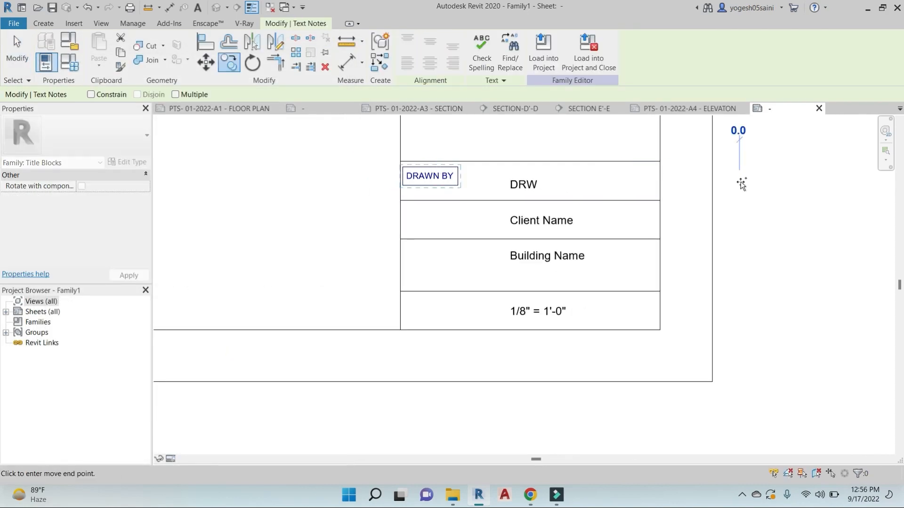
Place copies of the DRAWN BY caption in the Client Name, Building Name and Scale rows
left_click(739, 218)
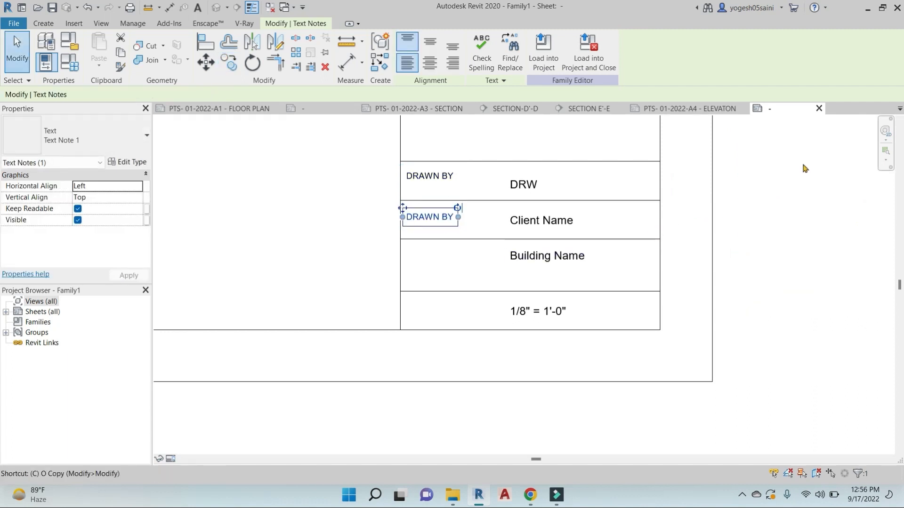
key("c")
key("c")
left_click(736, 162)
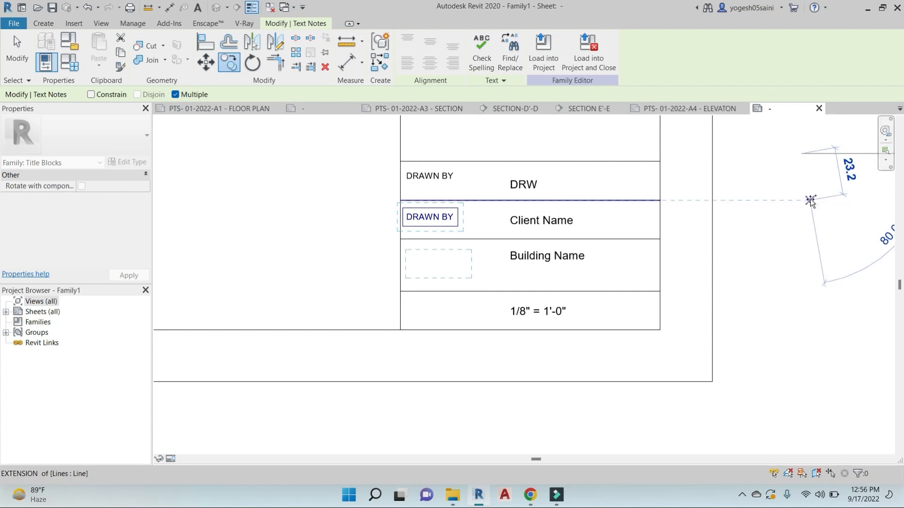
left_click(802, 194)
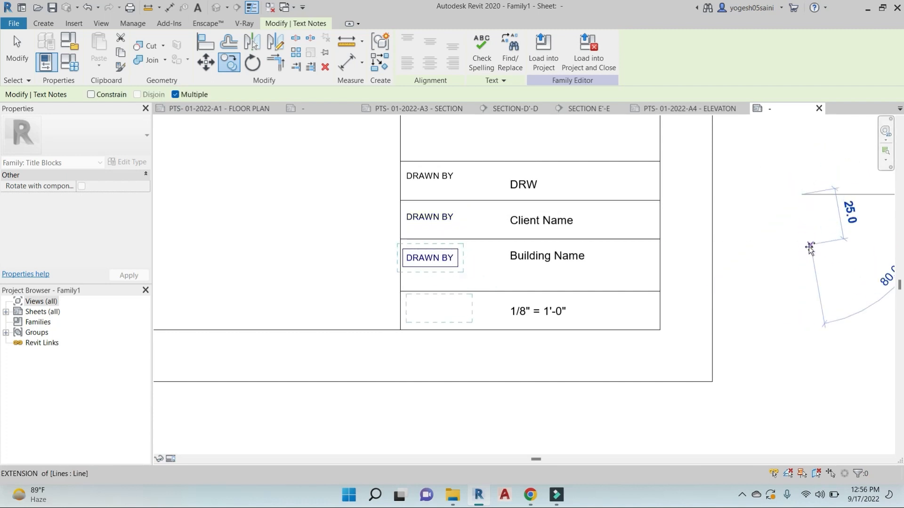
left_click(801, 246)
key("Escape")
key("Escape")
Retype the copied captions as SCALE, BUILDING TYPE and CLIENT NAME
double_click(433, 312)
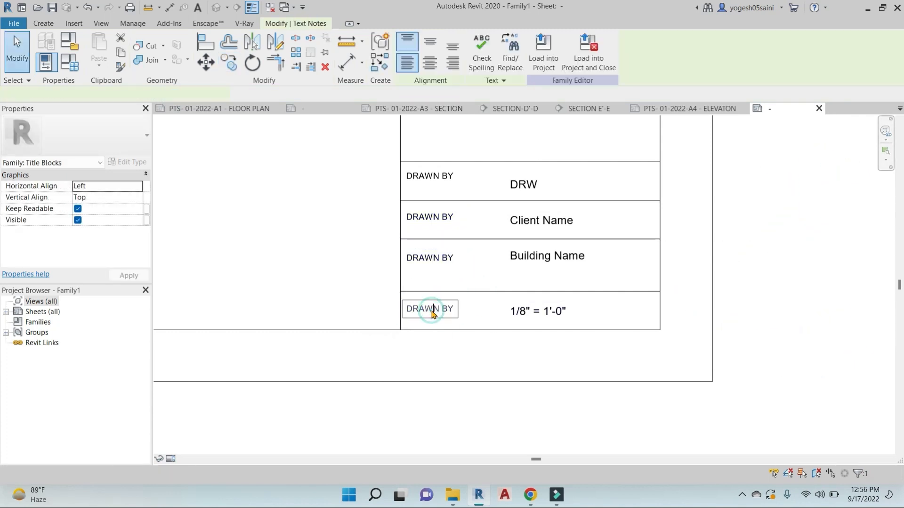
type("SCALE")
left_click(445, 259)
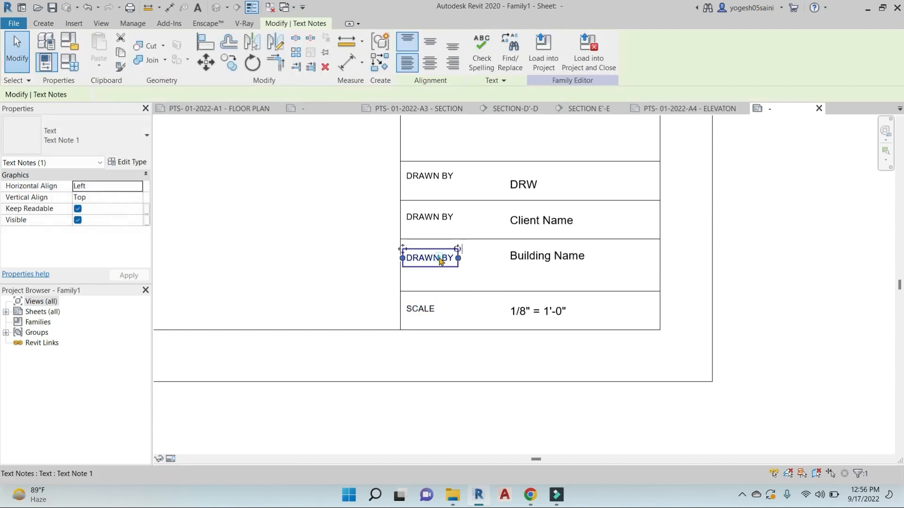
left_click(441, 259)
type("BUILDING TYPE")
double_click(441, 218)
type("CLIENT NAM")
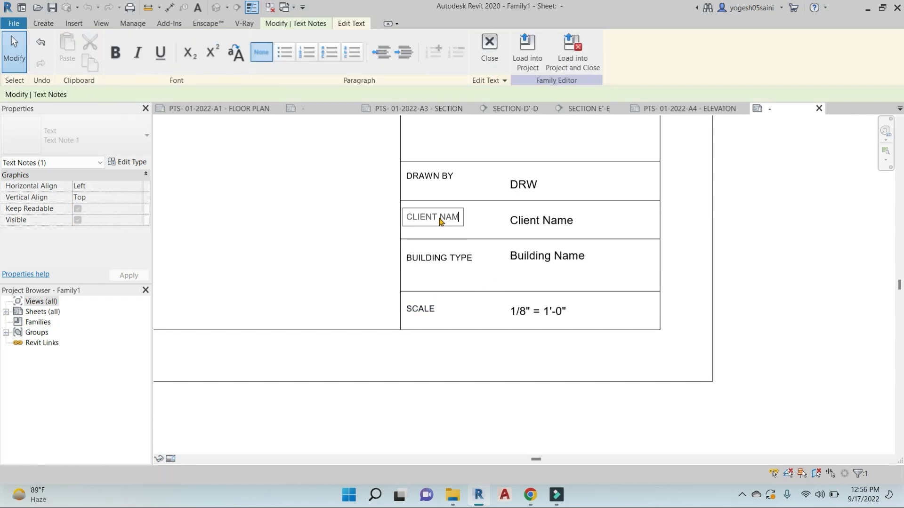
type("E")
key("Escape")
key("Return")
key("Escape")
left_click(598, 162)
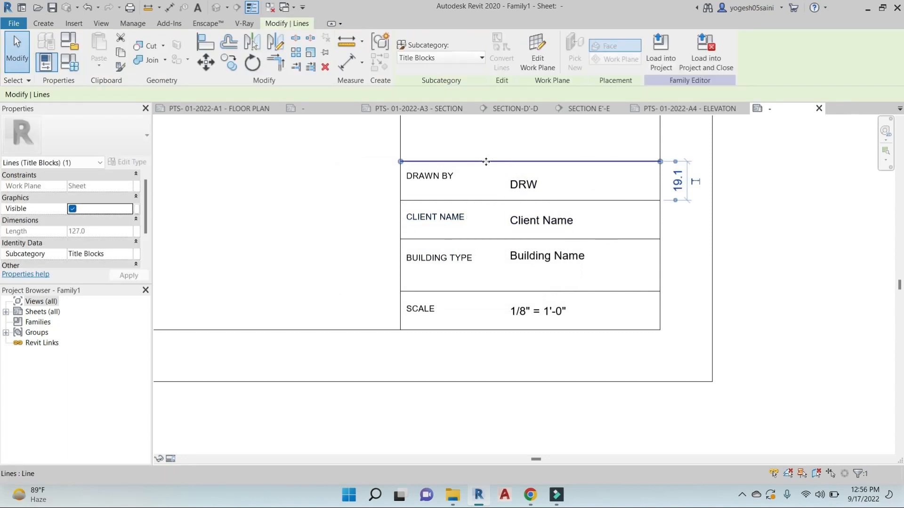
Draw a vertical line from the table's top to bottom edge and nudge it right
left_click(46, 23)
left_click(98, 45)
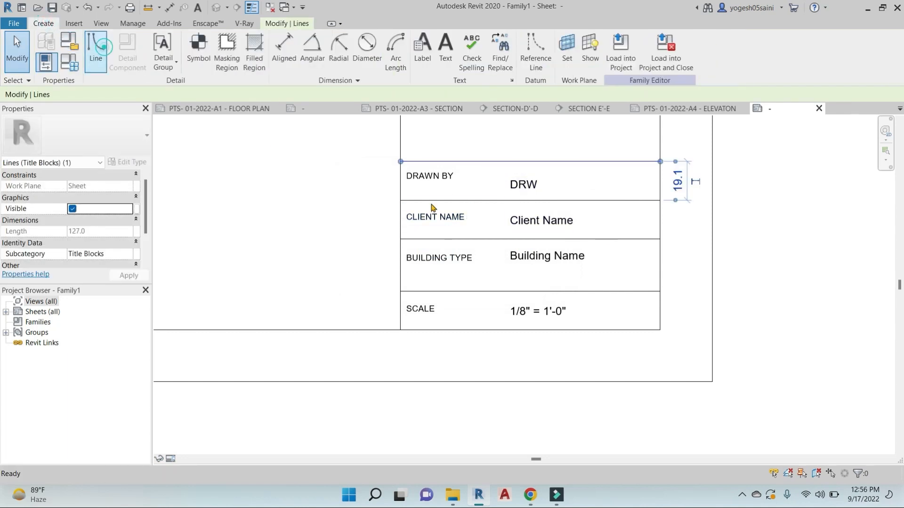
left_click(472, 136)
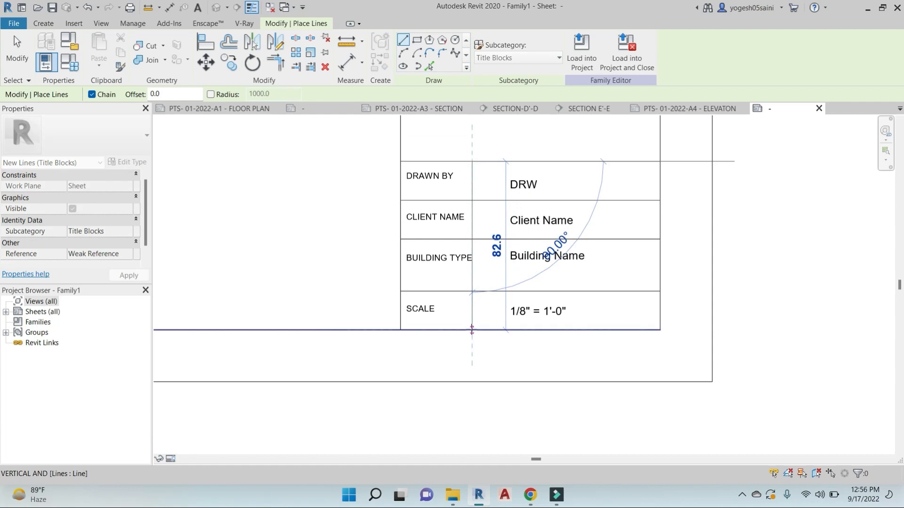
left_click(472, 330)
key("Escape")
key("Escape")
left_click(473, 229)
key("Right")
key("Right")
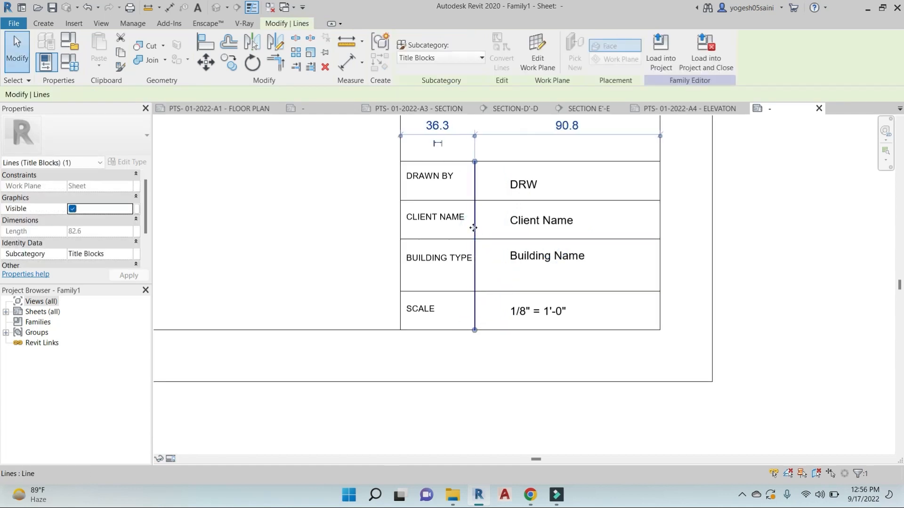
key("Escape")
scroll(541, 236, "down", 5)
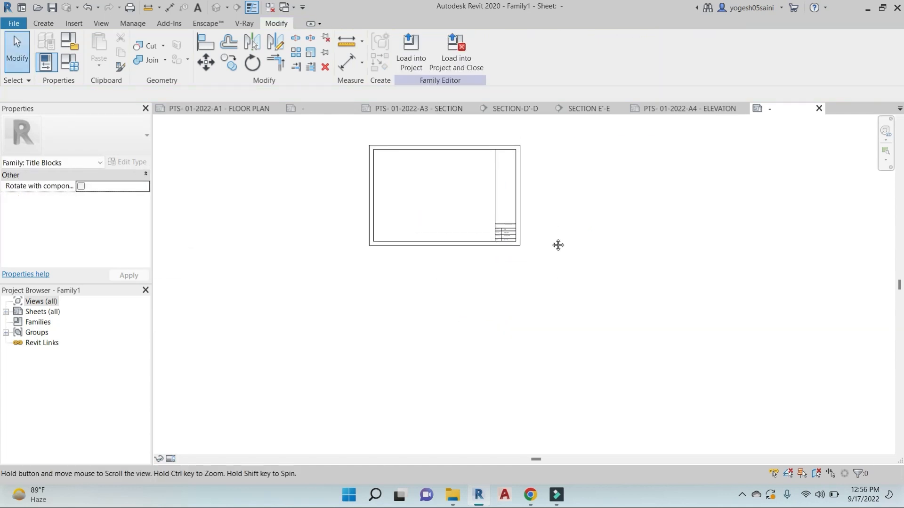
Save the family as SHEET in the REVIT > JULY BATCH > FAMILY > SHEET folder
key("ctrl+s")
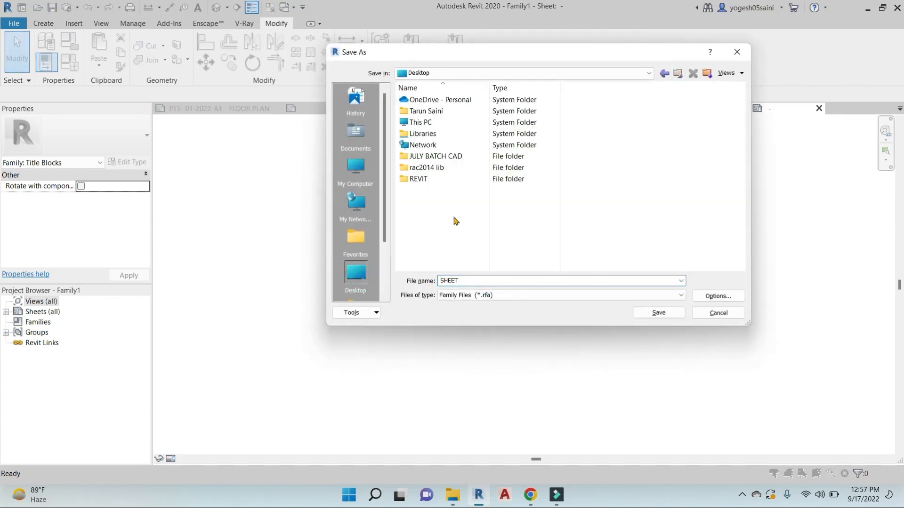
double_click(444, 181)
double_click(444, 111)
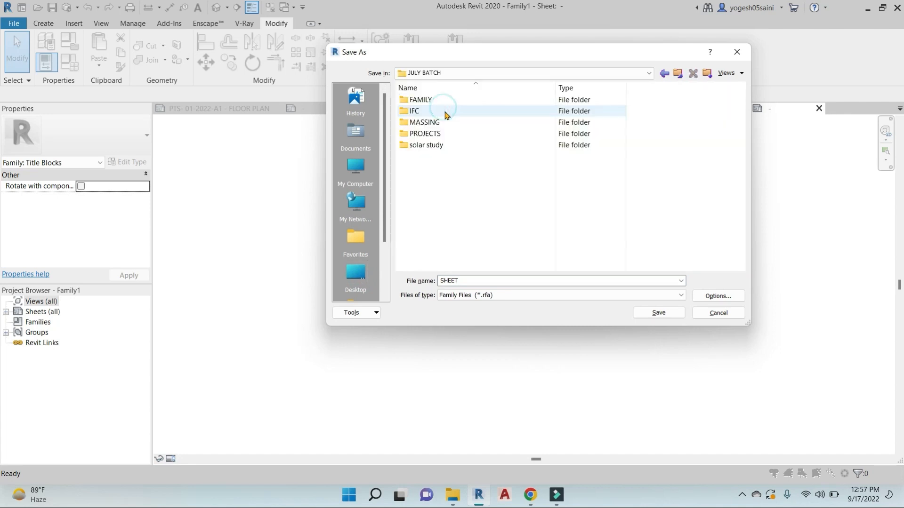
double_click(446, 101)
left_click(719, 297)
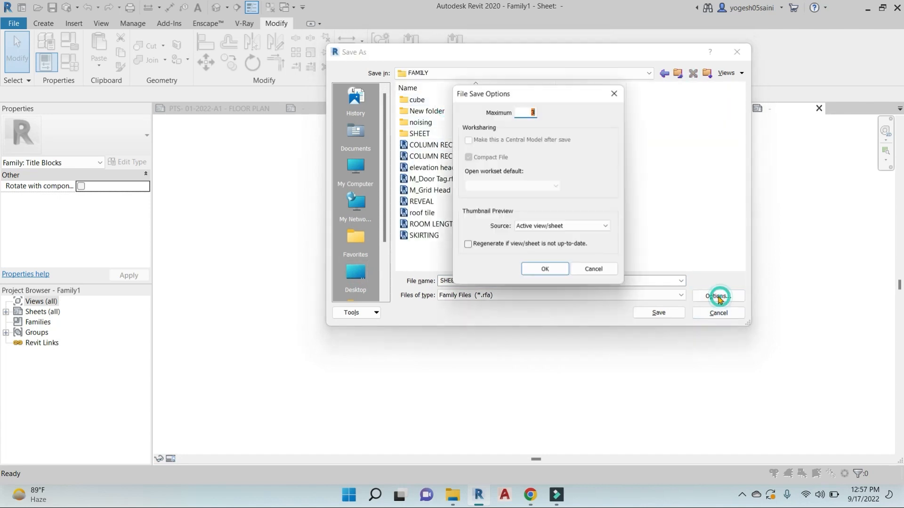
left_click(544, 270)
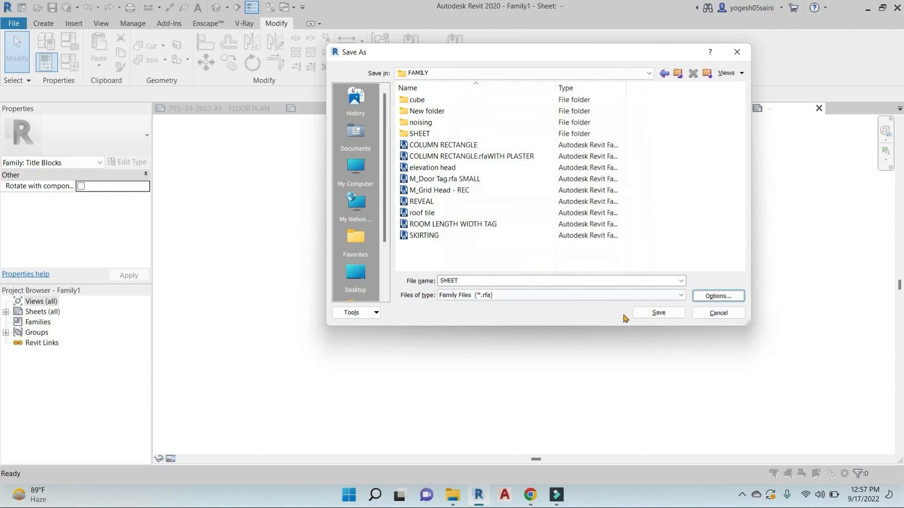
left_click(661, 315)
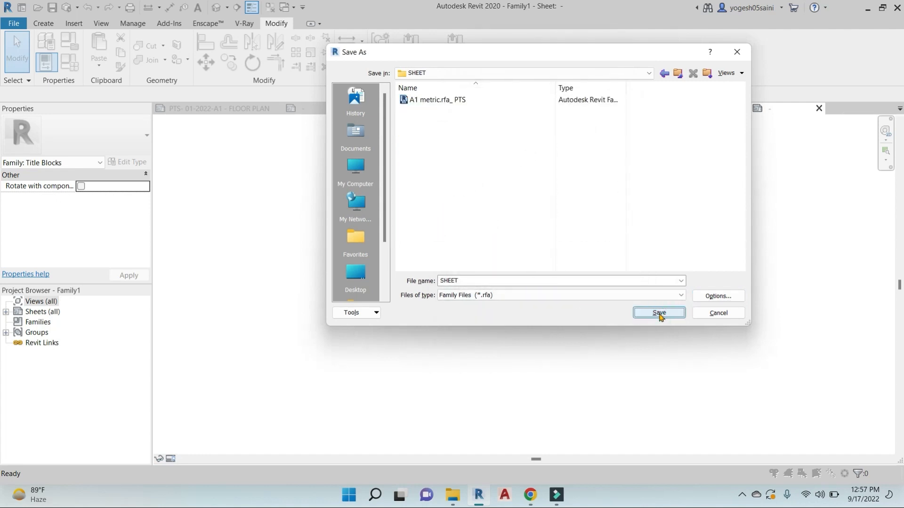
left_click(659, 313)
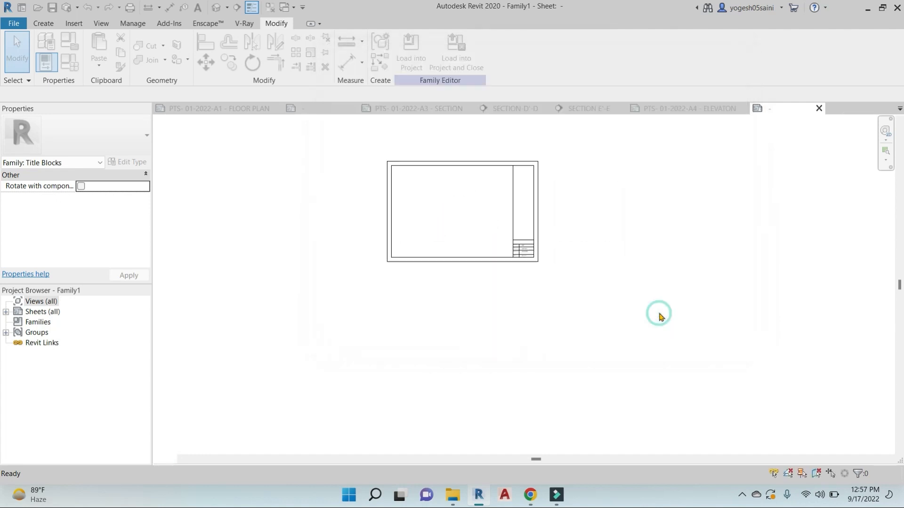
Start copying the DRW label, cancel it, and check the DRAWN BY caption
scroll(476, 228, "up", 6)
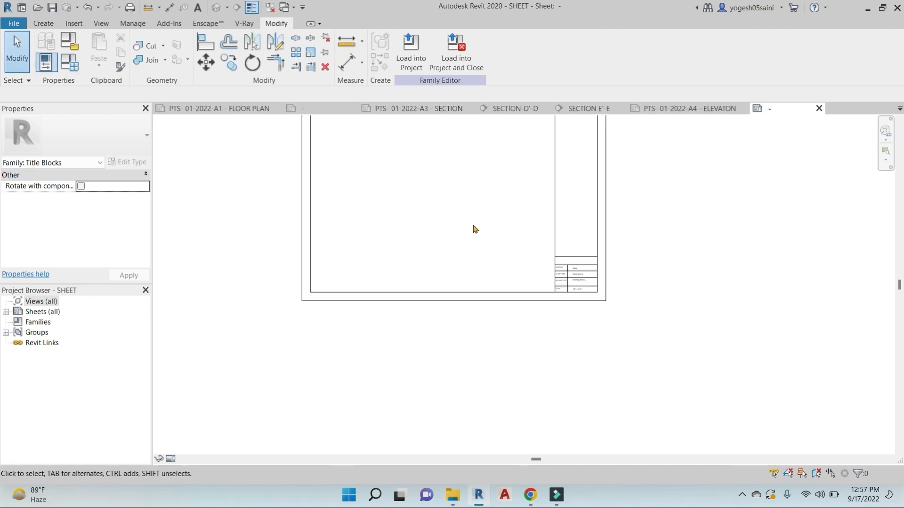
left_click(574, 260)
key("c")
key("o")
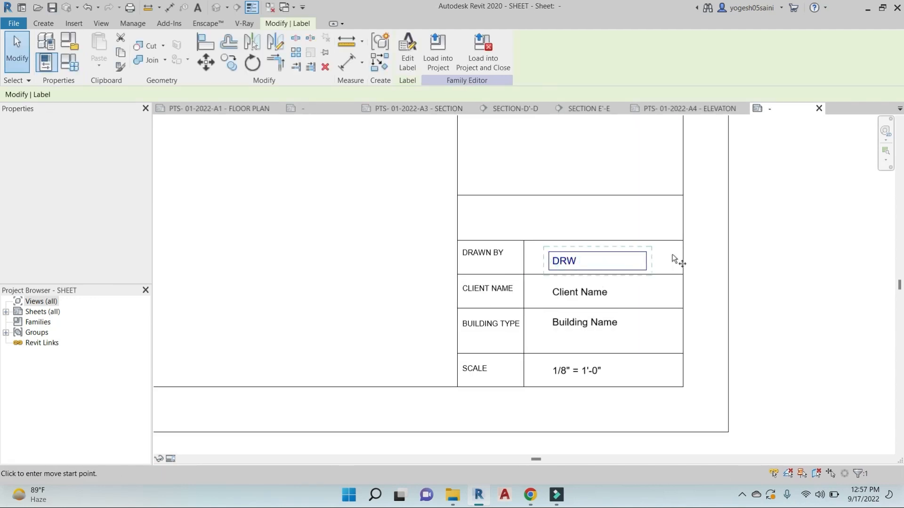
left_click(729, 258)
key("Escape")
key("Escape")
left_click(492, 256)
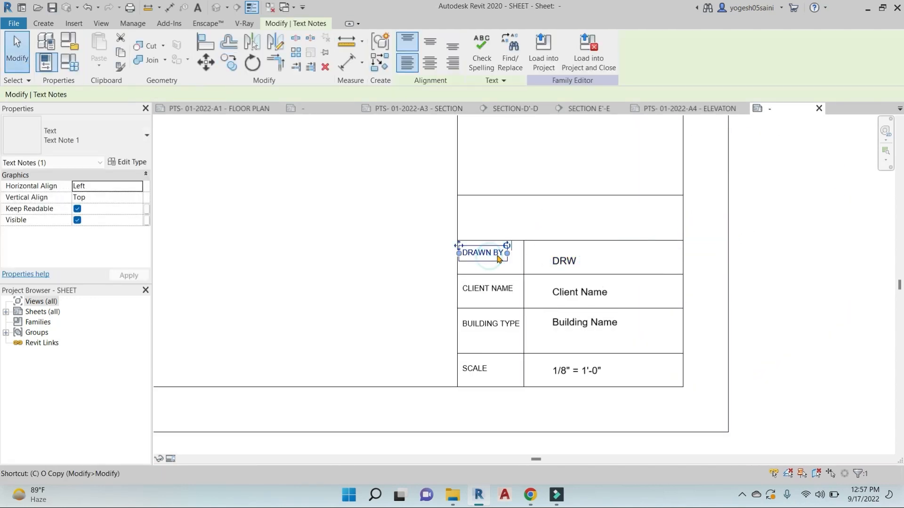
key("Escape")
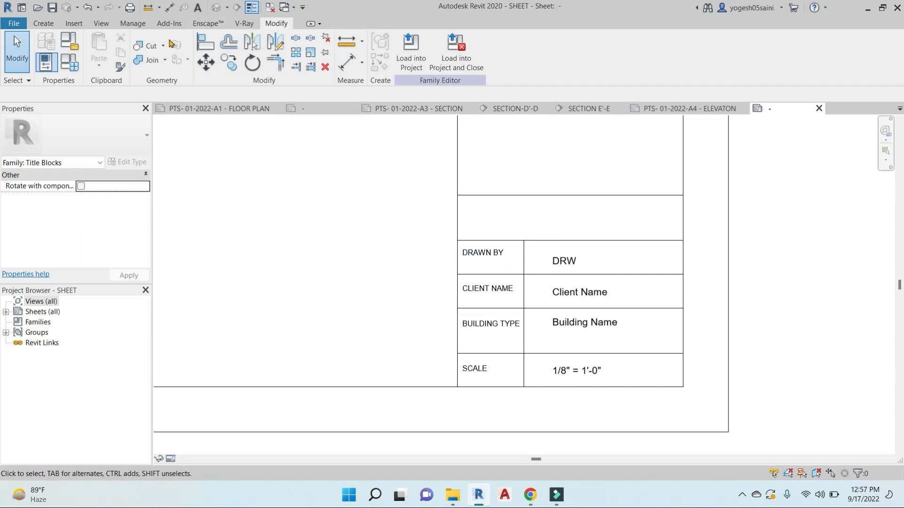
left_click(73, 25)
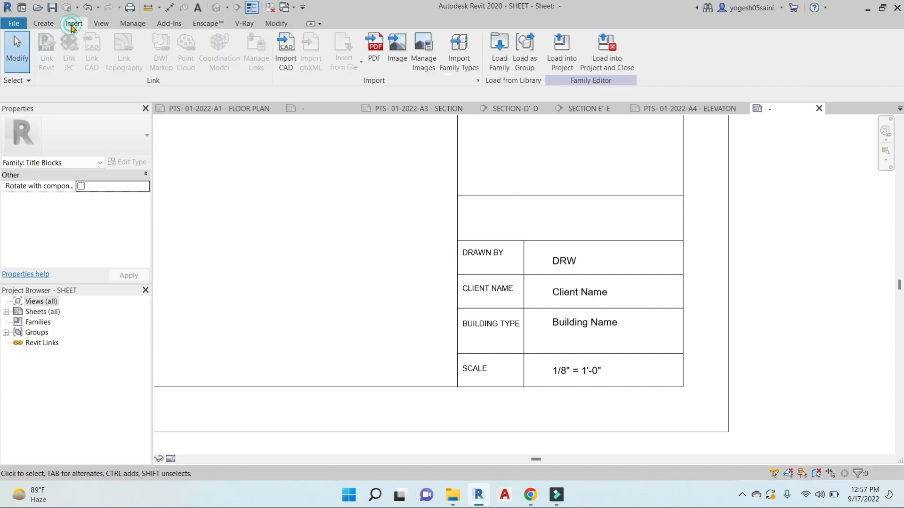
Browse the Desktop in the Import Image dialog, then switch to Chrome's logo image results
left_click(398, 56)
left_click(354, 316)
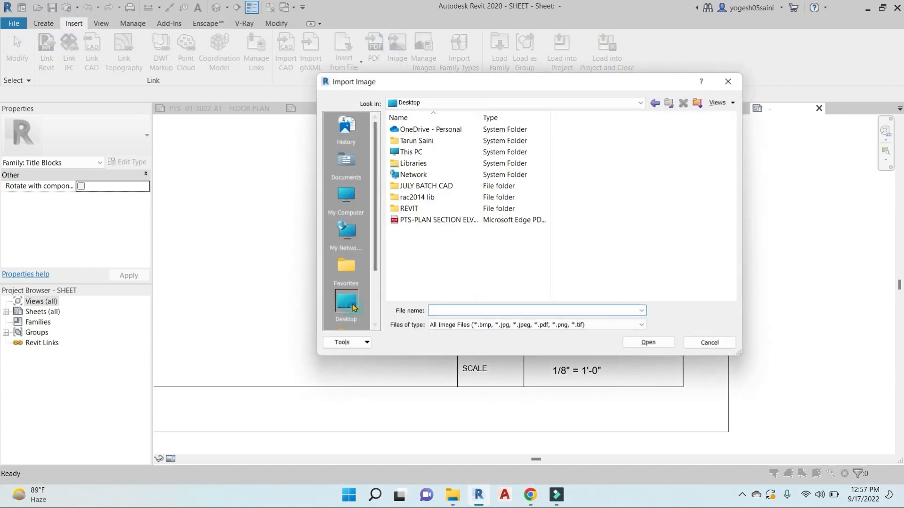
left_click(433, 221)
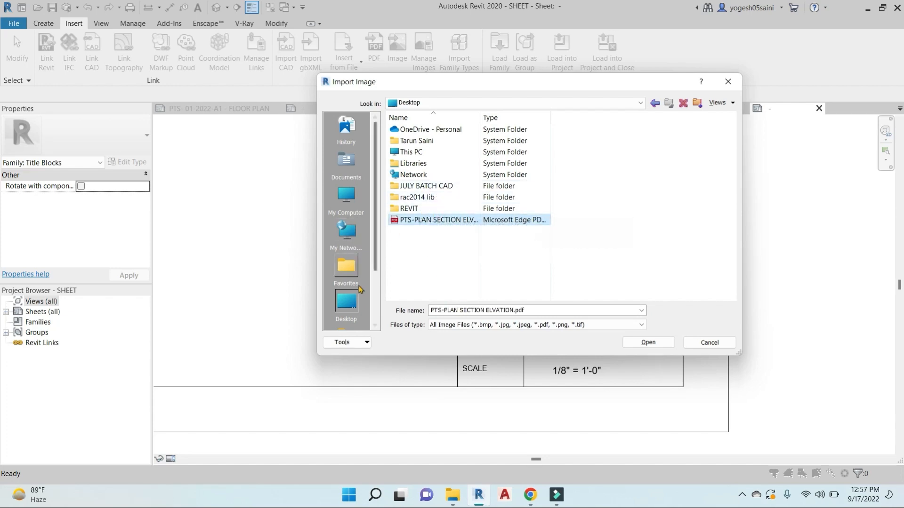
scroll(358, 287, "down", 2)
left_click(532, 495)
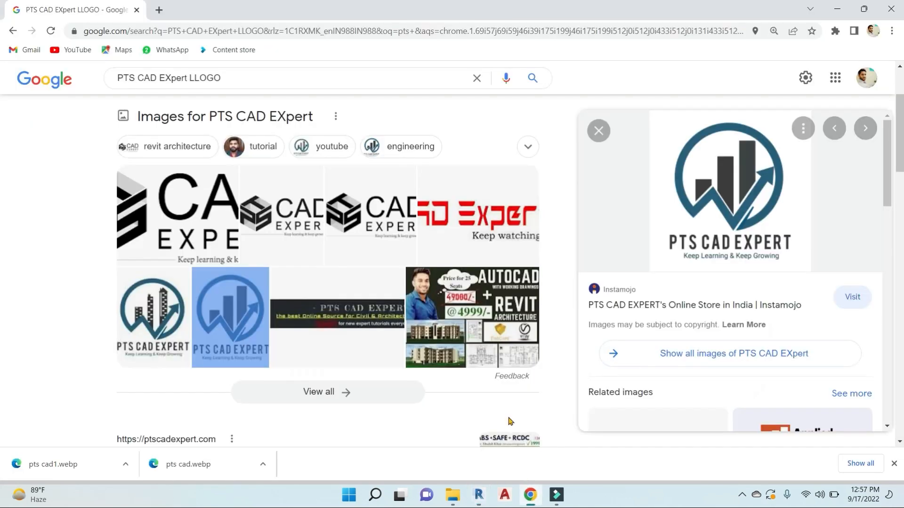
Open the full-size preview of the CAD EXPERT logo in the image results
right_click(230, 309)
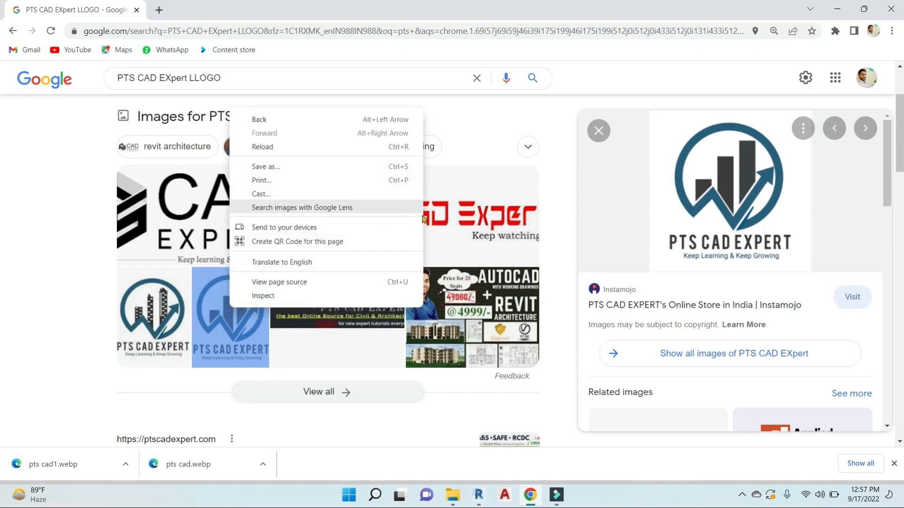
left_click(463, 215)
left_click(198, 209)
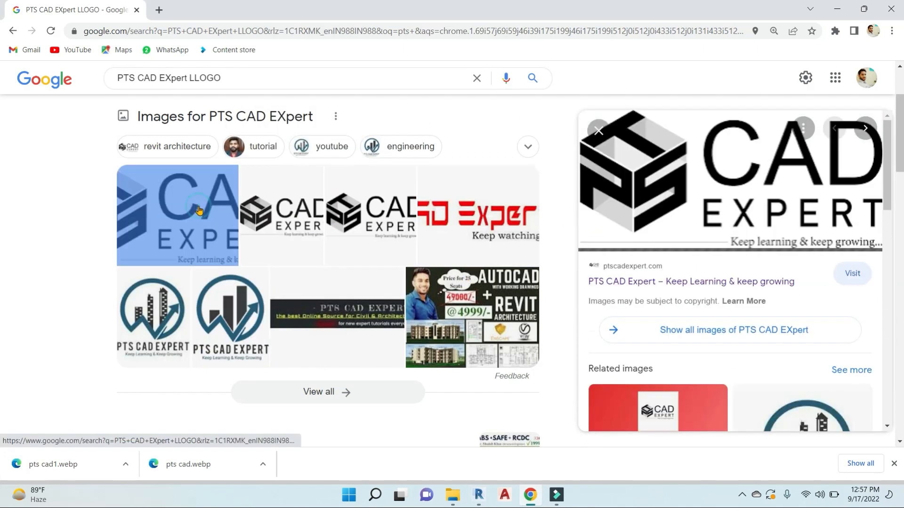
Save the logo image under the name PTS LOGO
right_click(743, 190)
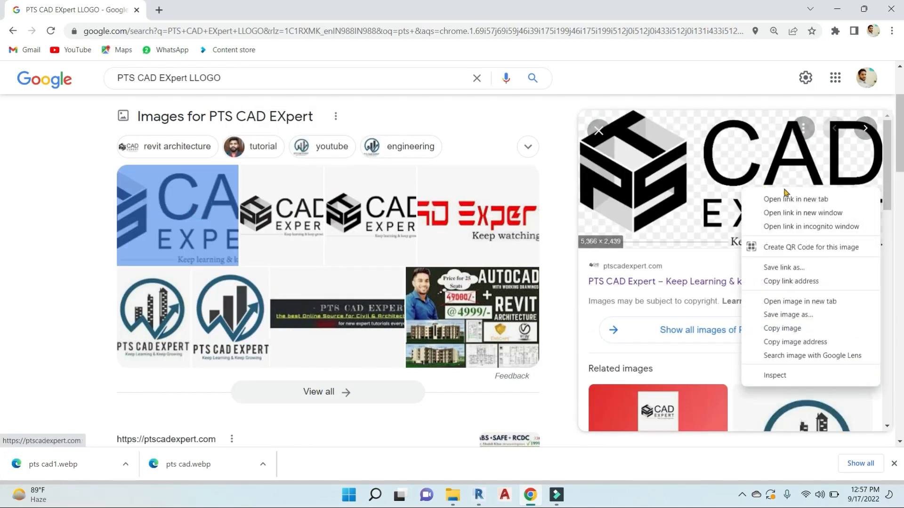
left_click(811, 320)
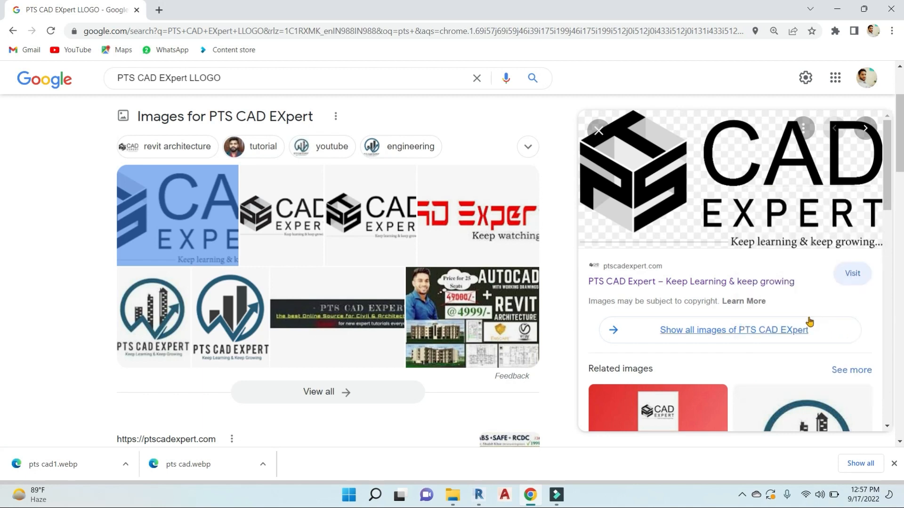
left_click_drag(159, 340, 83, 340)
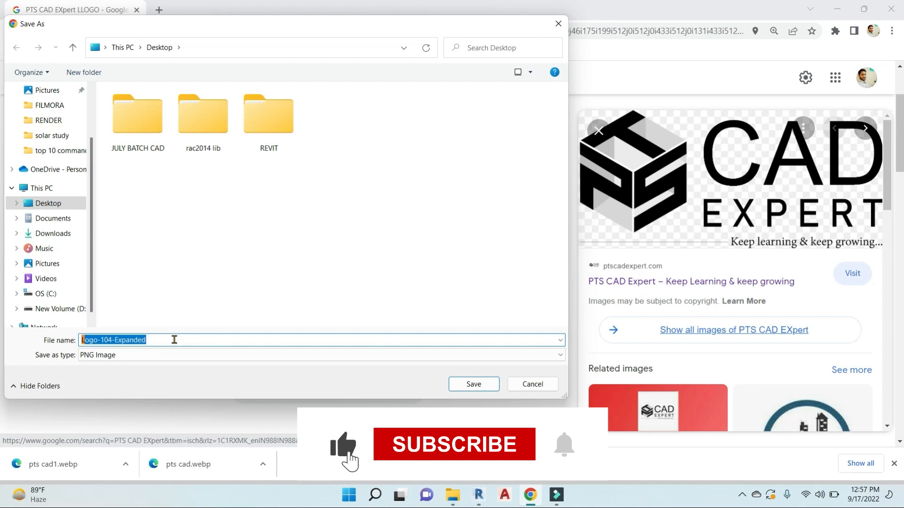
type("PTS LO")
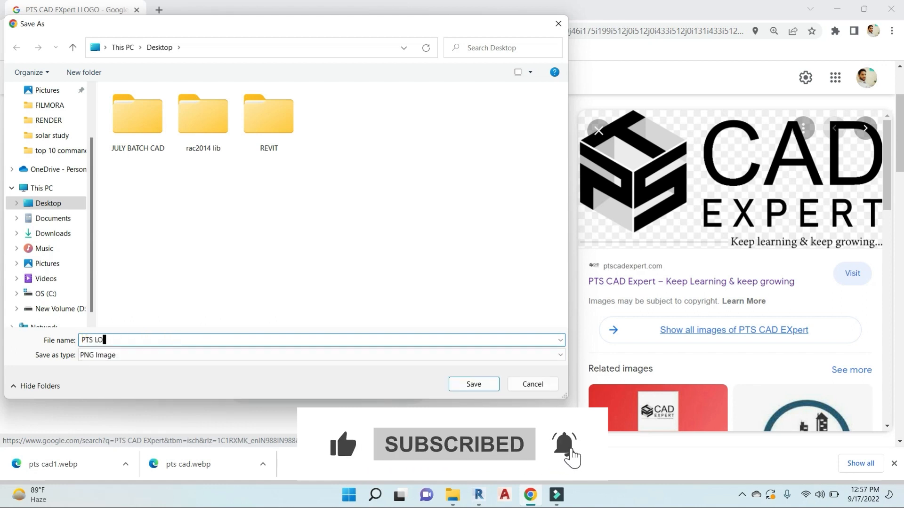
type("GO")
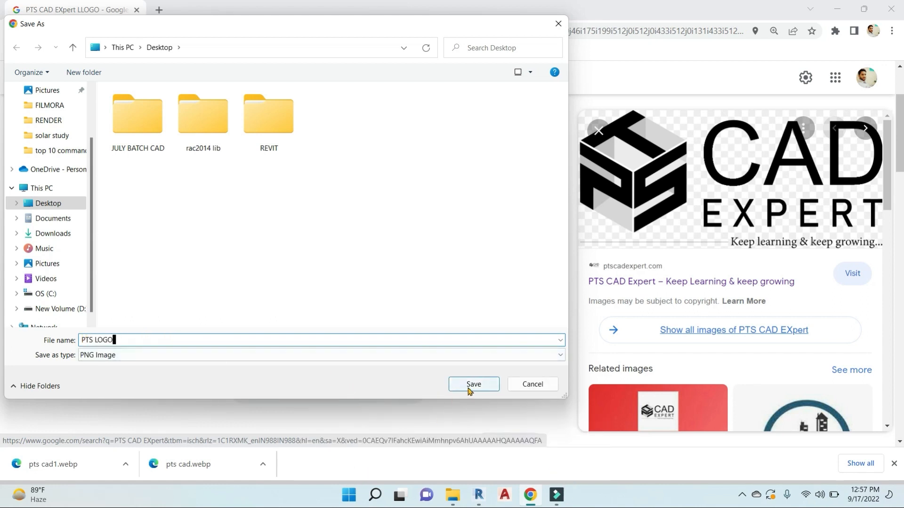
key("Return")
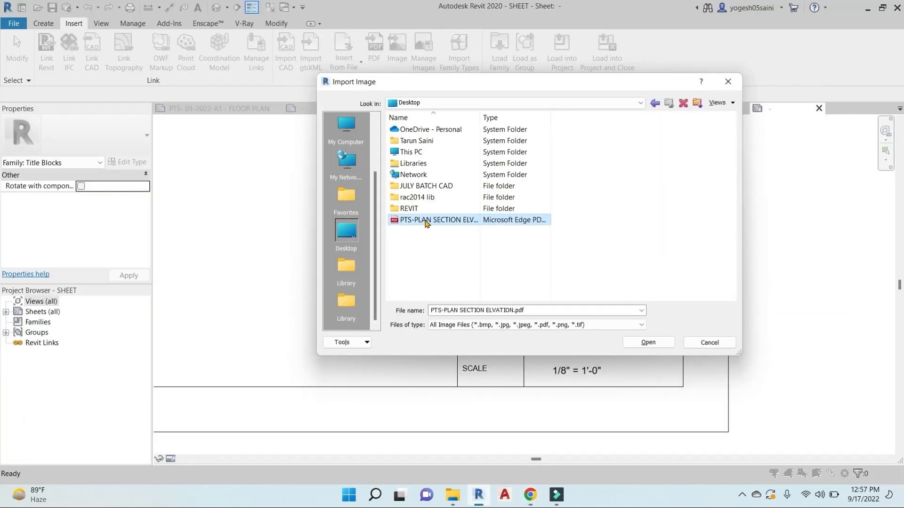
Import PTS LOGO.png from the REVIT folder and place it on the sheet
double_click(417, 209)
left_click(429, 175)
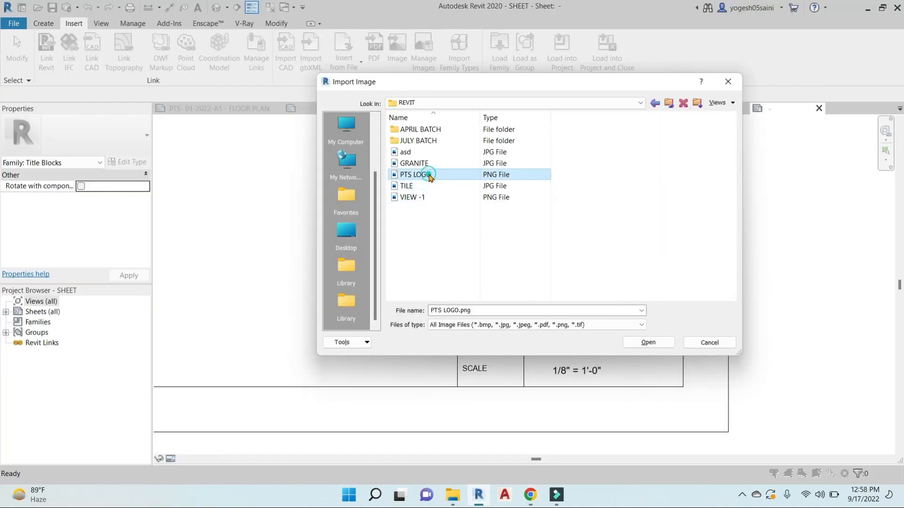
left_click(647, 342)
scroll(559, 244, "down", 5)
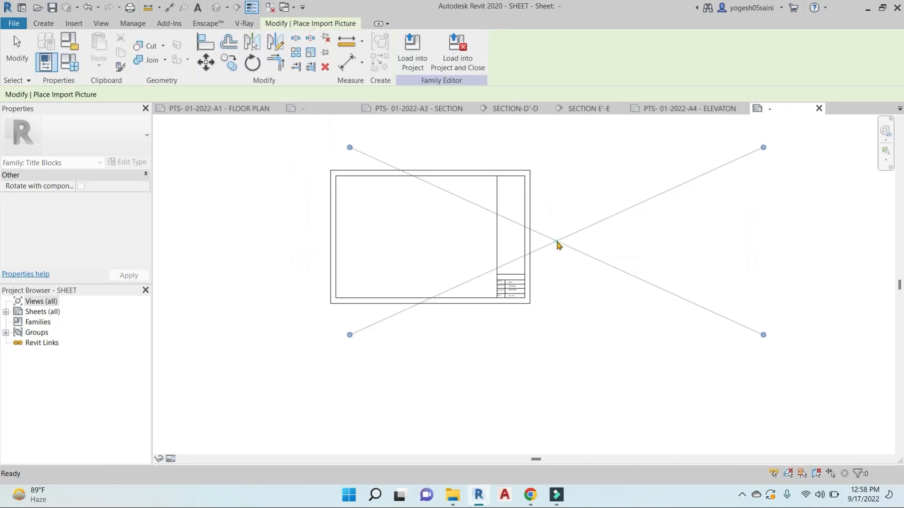
left_click(556, 241)
Shrink the logo, unlock proportions and fit it to about 35.3 by 22.7 in the top cell
left_click_drag(763, 148, 374, 324)
scroll(360, 325, "up", 4)
left_click_drag(507, 282, 734, 244)
scroll(710, 207, "up", 4)
scroll(591, 236, "up", 2)
left_click(103, 95)
scroll(735, 194, "up", 3)
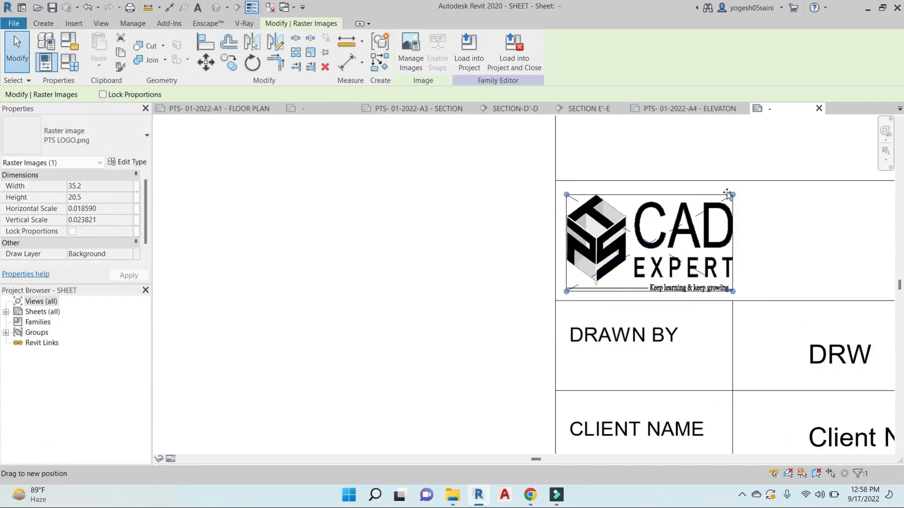
left_click_drag(732, 195, 730, 181)
scroll(547, 206, "down", 3)
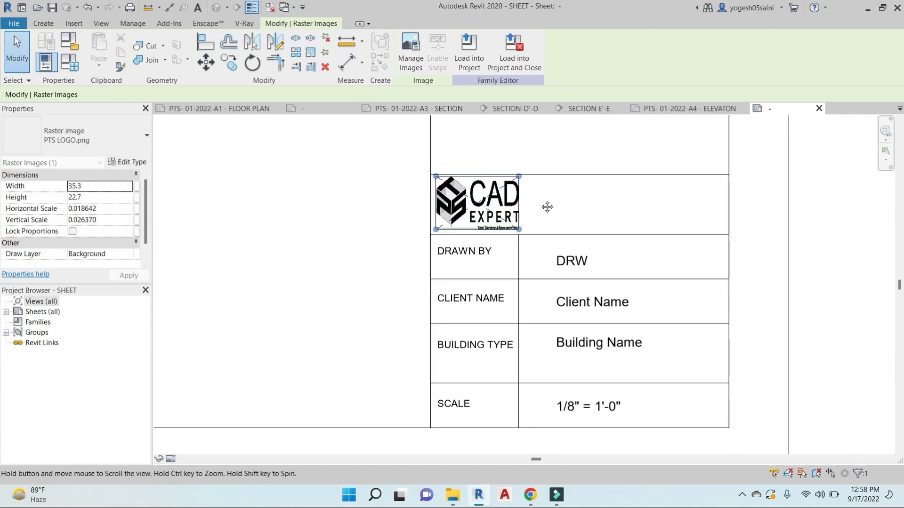
left_click(547, 205)
Place a PTS CAD EXPERT text note beside the logo using TX
left_click(460, 261)
key("t")
key("x")
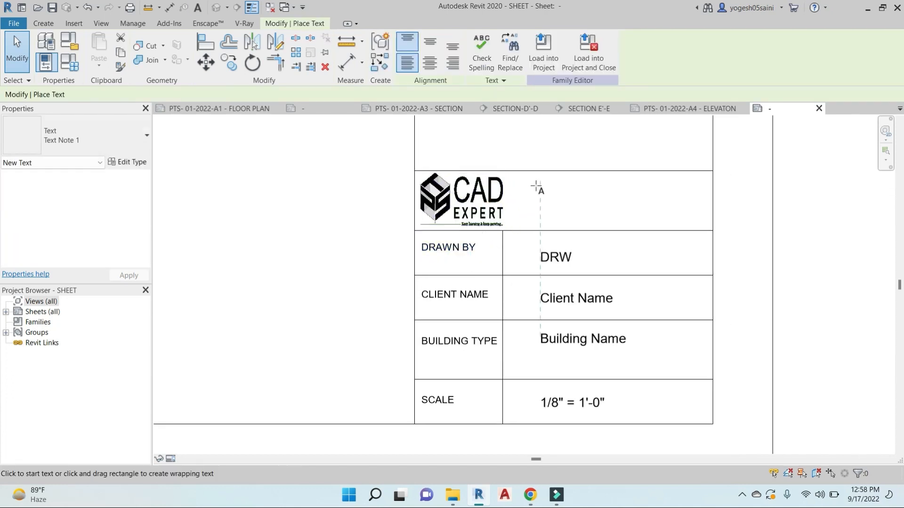
left_click(537, 185)
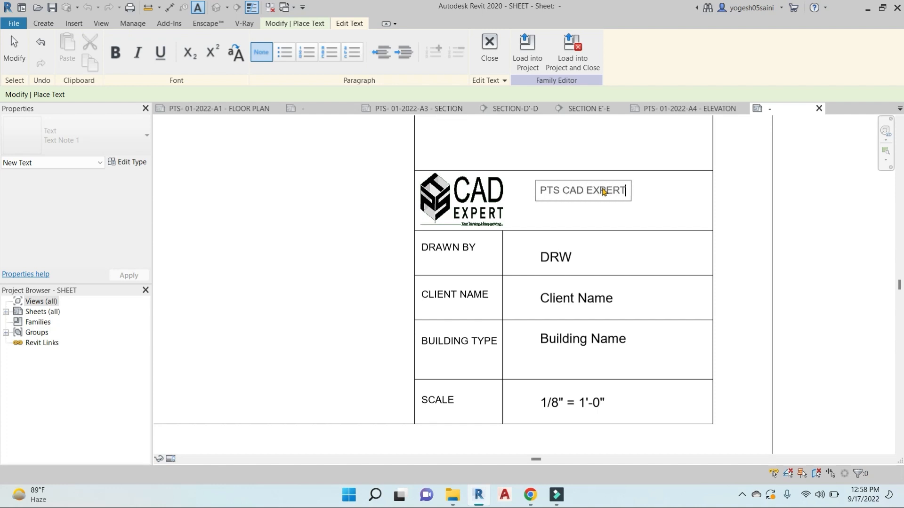
left_click(670, 191)
key("Escape")
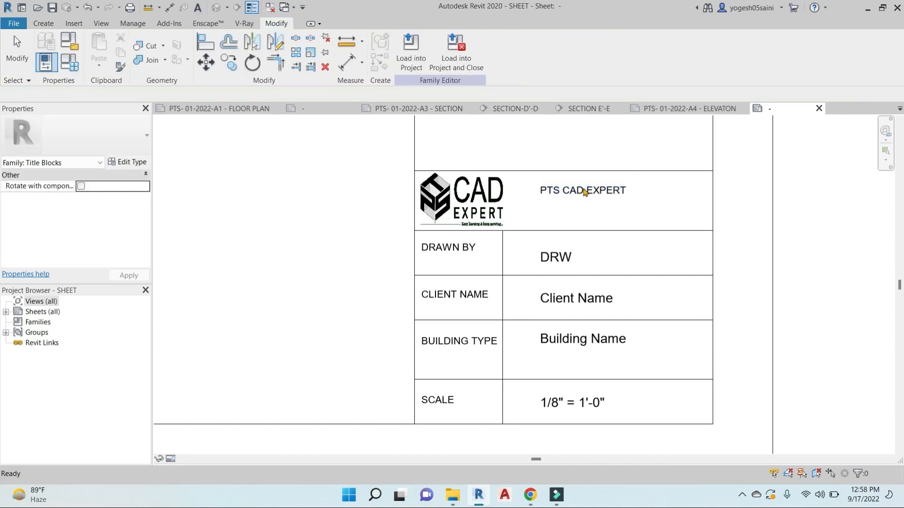
Duplicate the note's text type as 4.5MM TEXT and increase its text size
left_click(586, 188)
left_click(127, 162)
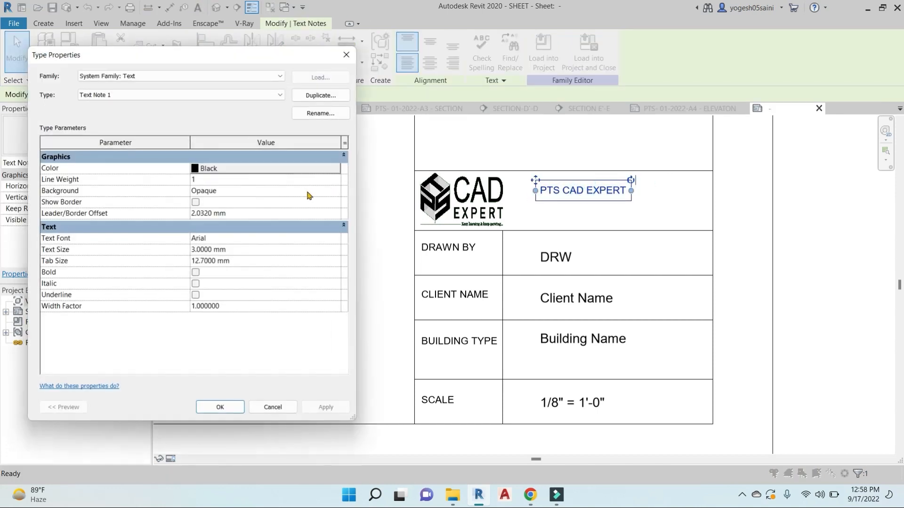
left_click(320, 96)
left_click(206, 222)
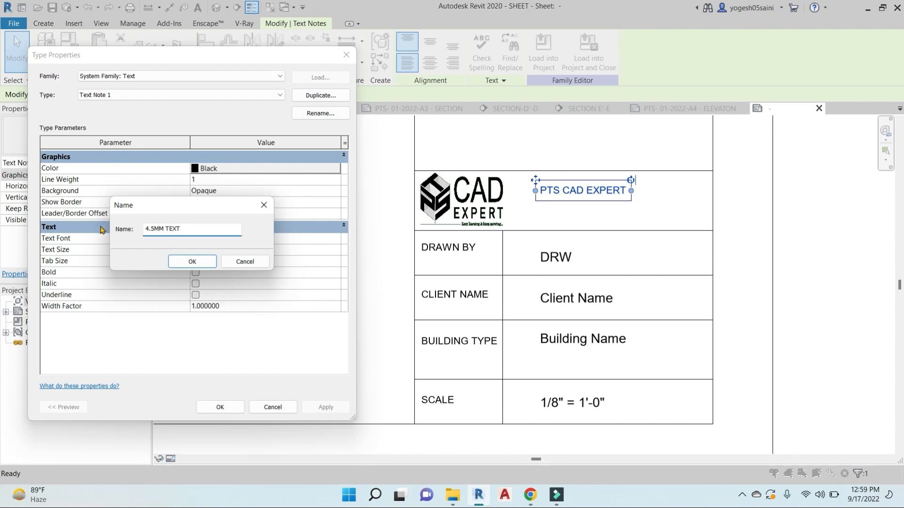
left_click(193, 262)
left_click(220, 408)
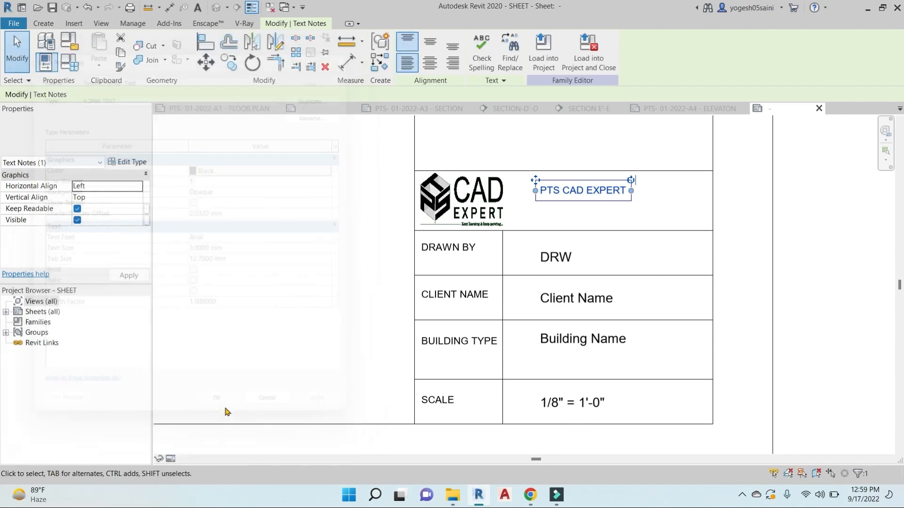
left_click(132, 162)
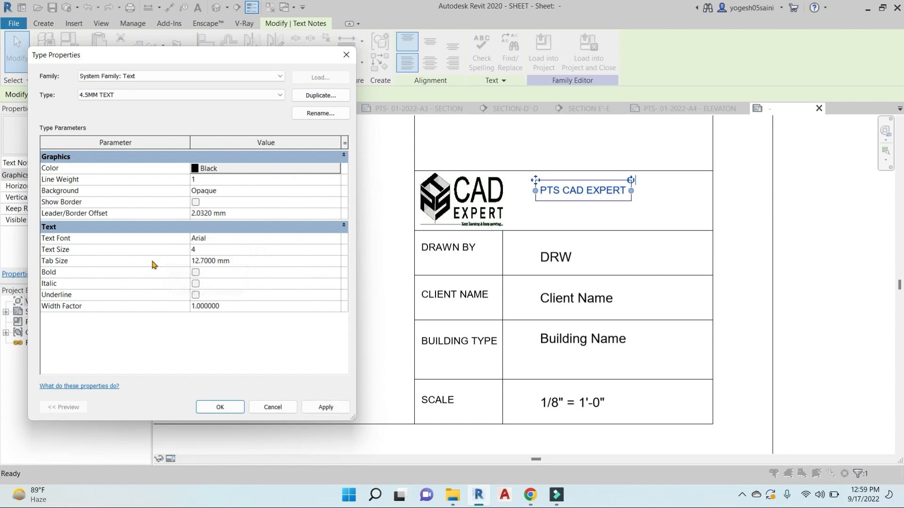
left_click(220, 407)
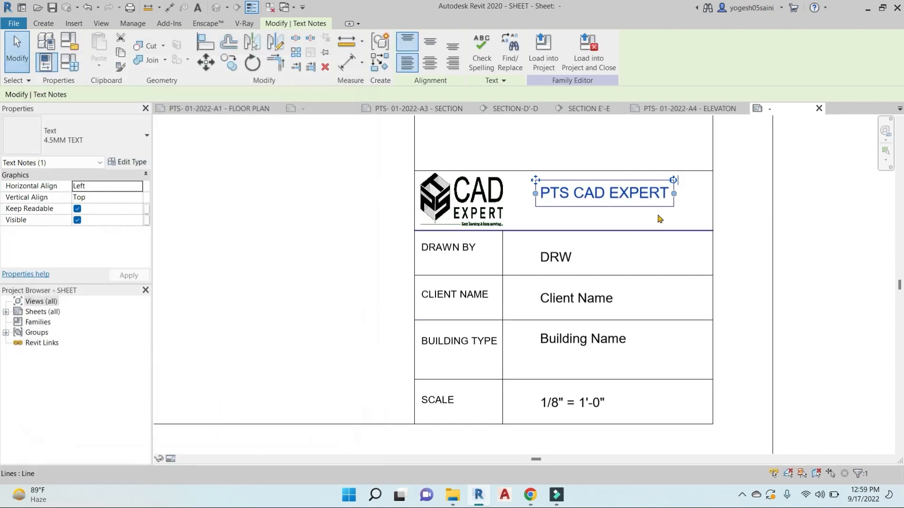
left_click(649, 224)
scroll(741, 244, "down", 2)
middle_click_drag(742, 243, 727, 259)
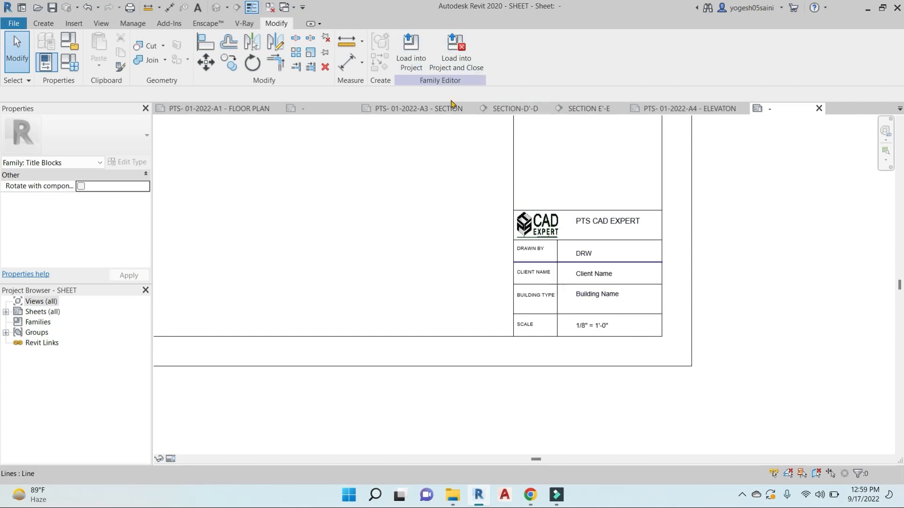
Load the edited title block into Arch Link Model.rvt
left_click(410, 50)
left_click(323, 330)
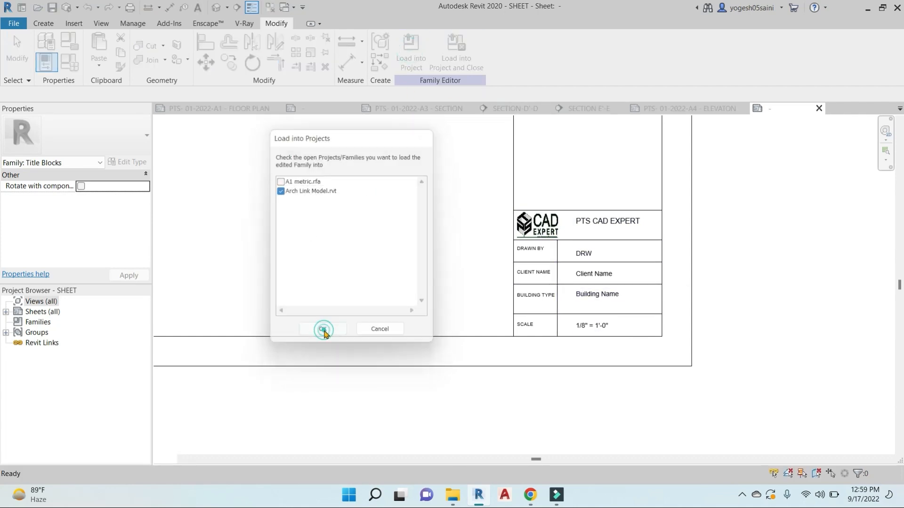
scroll(524, 270, "down", 2)
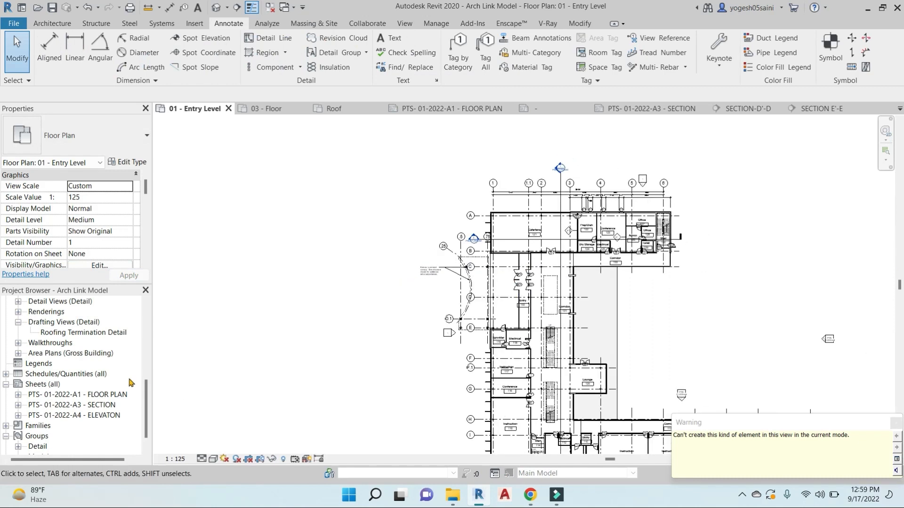
scroll(78, 394, "down", 1)
Create a new sheet PTS-01-2022-A5 using the SHEET title block
right_click(39, 366)
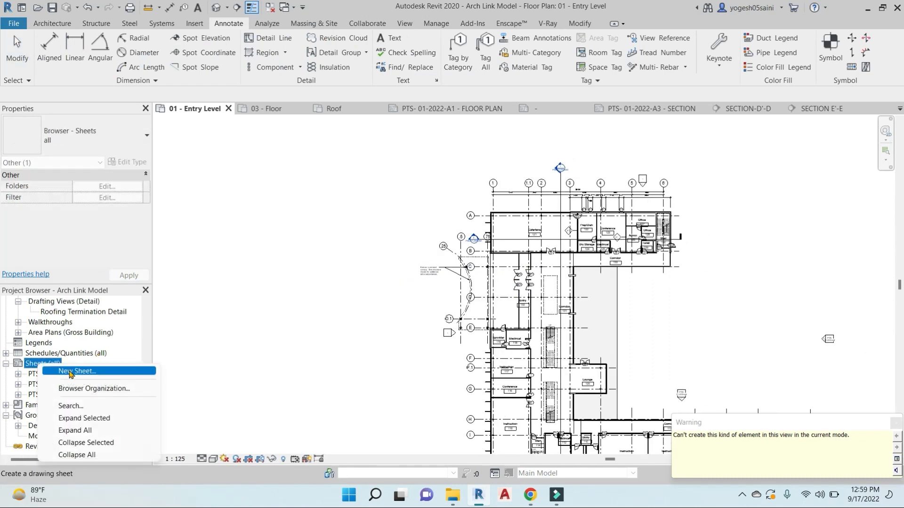
left_click(71, 372)
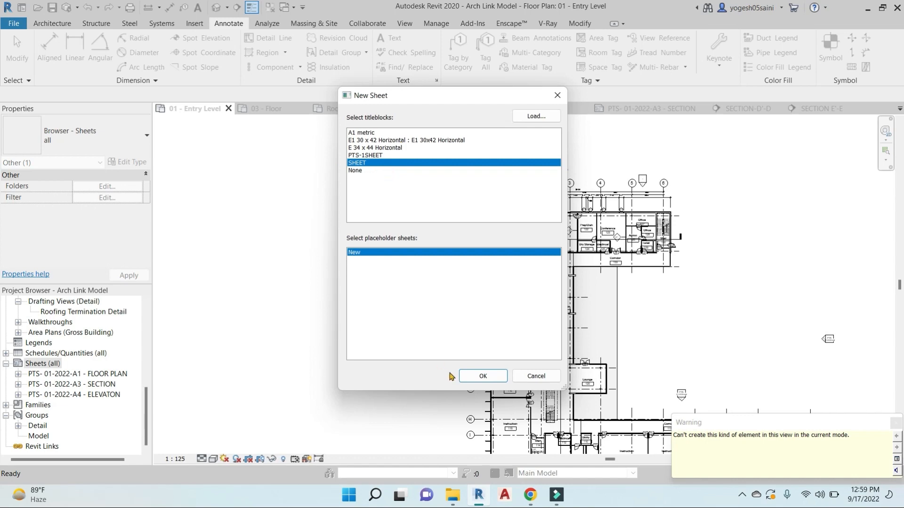
left_click(481, 376)
scroll(725, 411, "up", 3)
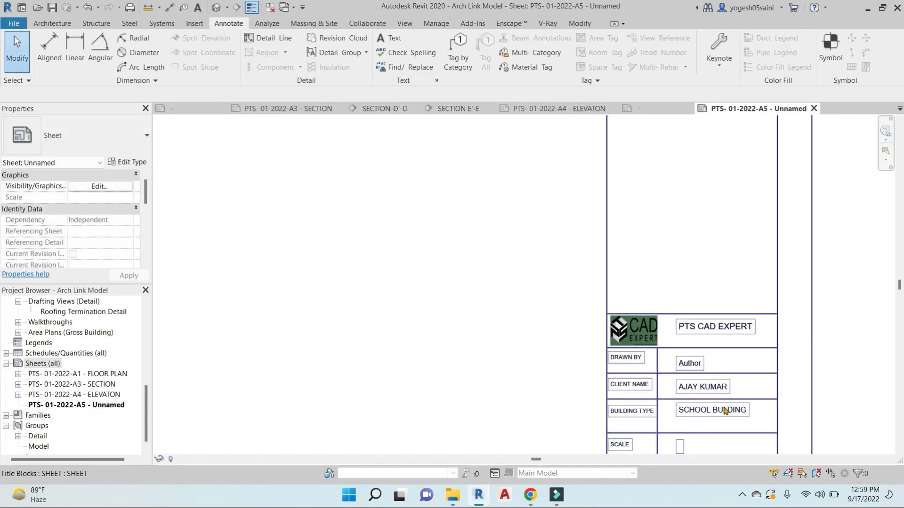
Check the new sheet's filled-in title block, then expand Detail Views to show Detail At Grade and Detail At Parapet
scroll(727, 402, "up", 2)
middle_click_drag(748, 402, 699, 262)
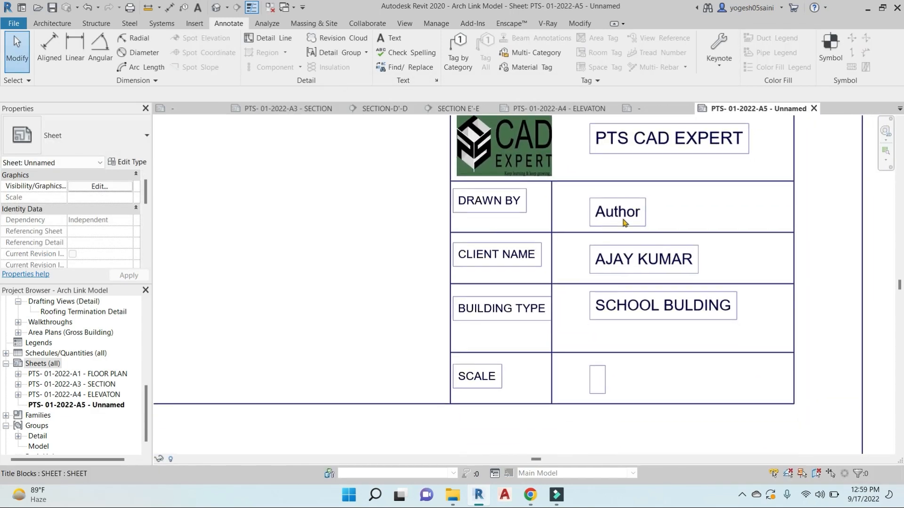
scroll(624, 223, "down", 2)
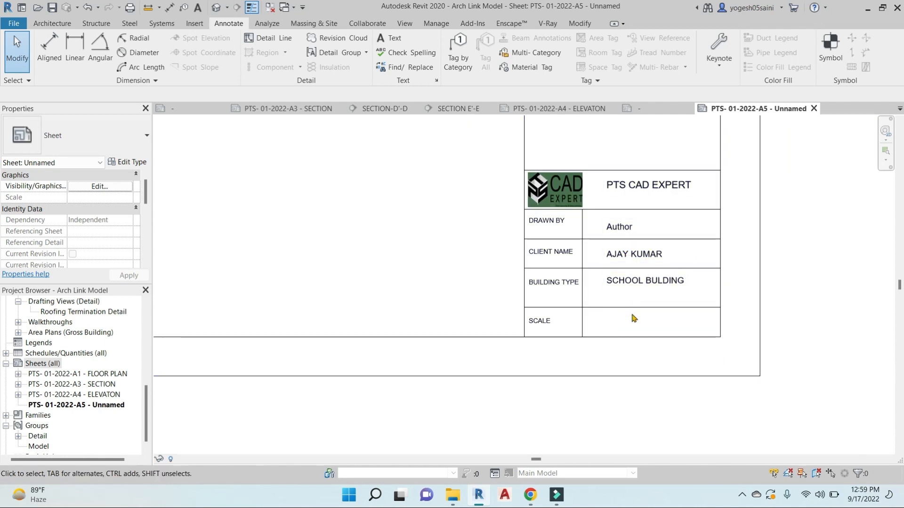
scroll(634, 318, "down", 6)
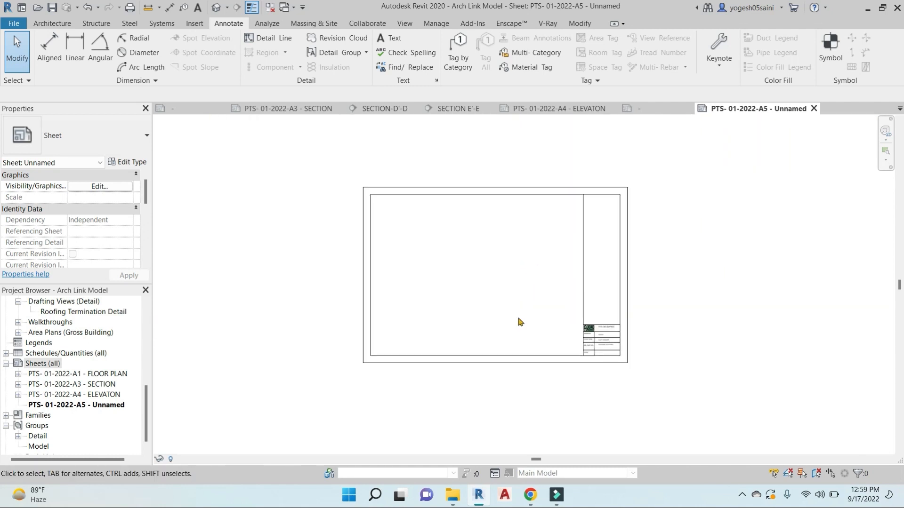
scroll(597, 363, "up", 4)
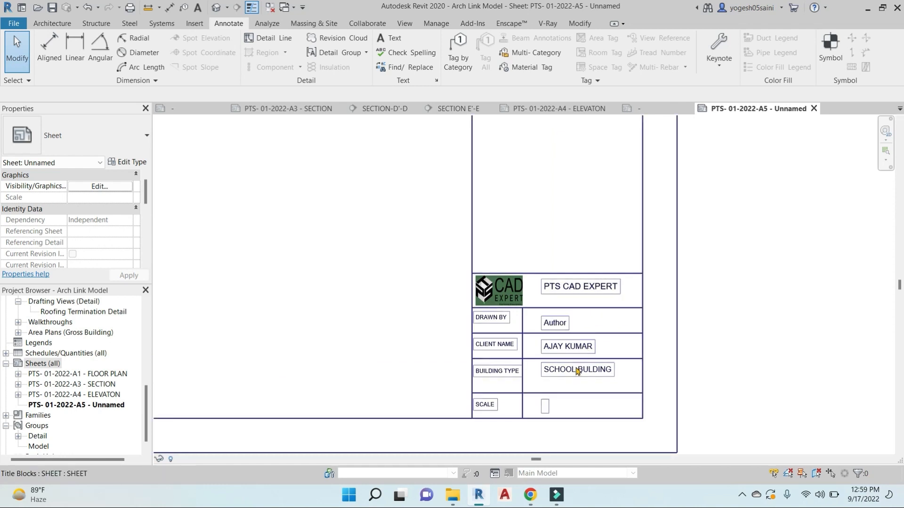
middle_click_drag(462, 371, 611, 328)
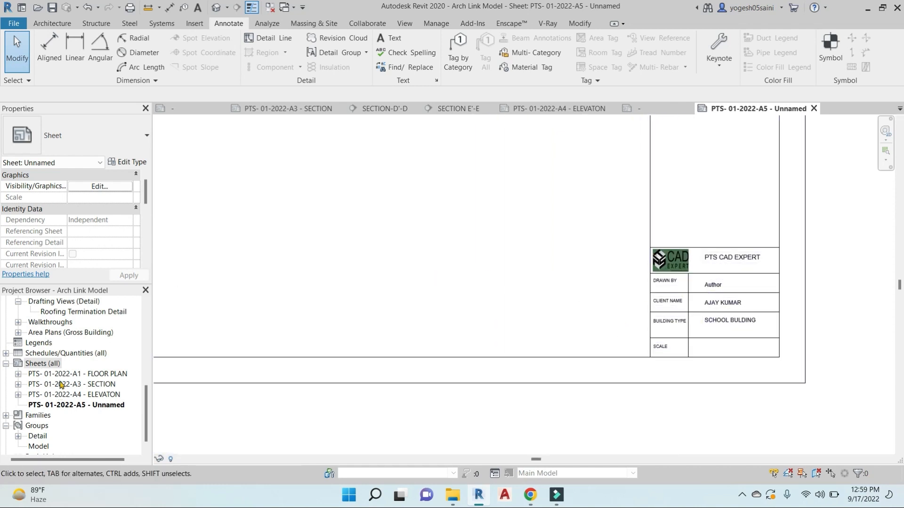
scroll(61, 384, "up", 4)
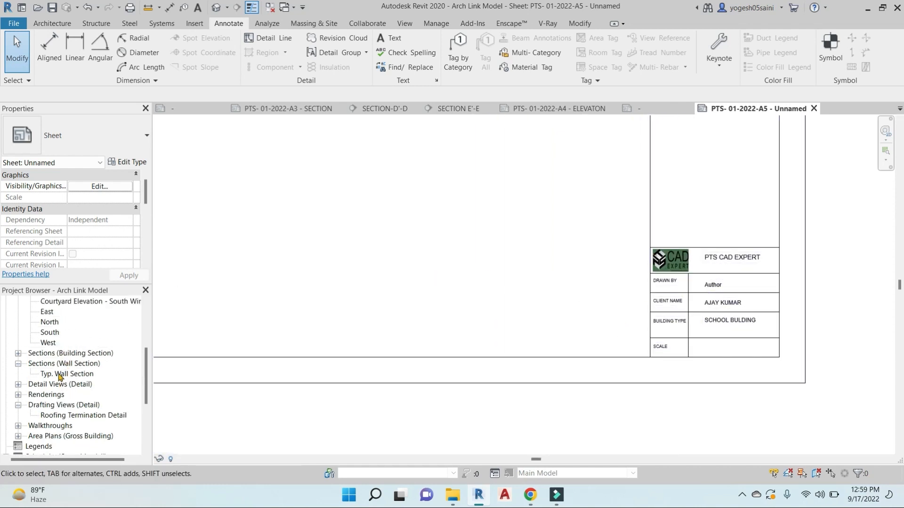
left_click(18, 385)
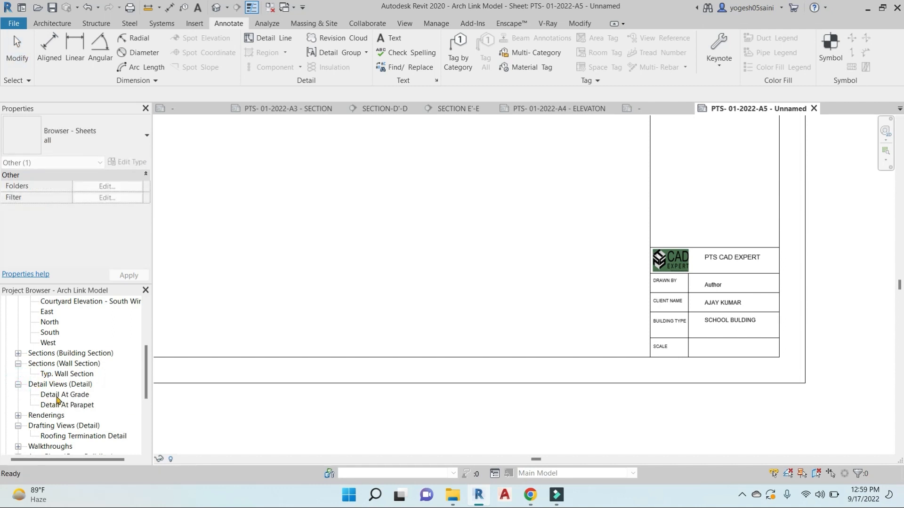
Place the Detail At Grade view on sheet A5 and zoom to fit the sheet
left_click_drag(55, 395, 312, 290)
scroll(361, 224, "down", 2)
middle_click_drag(380, 226, 432, 327)
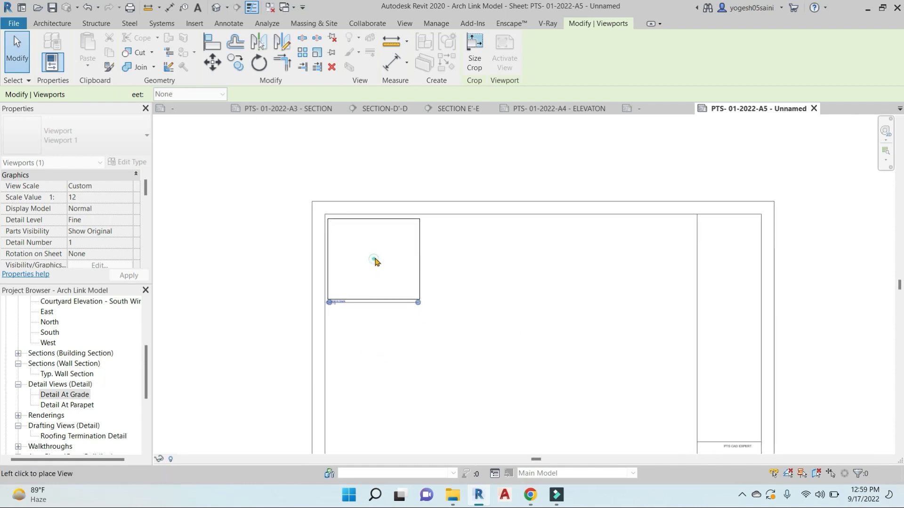
left_click(373, 262)
middle_click_drag(555, 401, 491, 286)
scroll(659, 375, "up", 5)
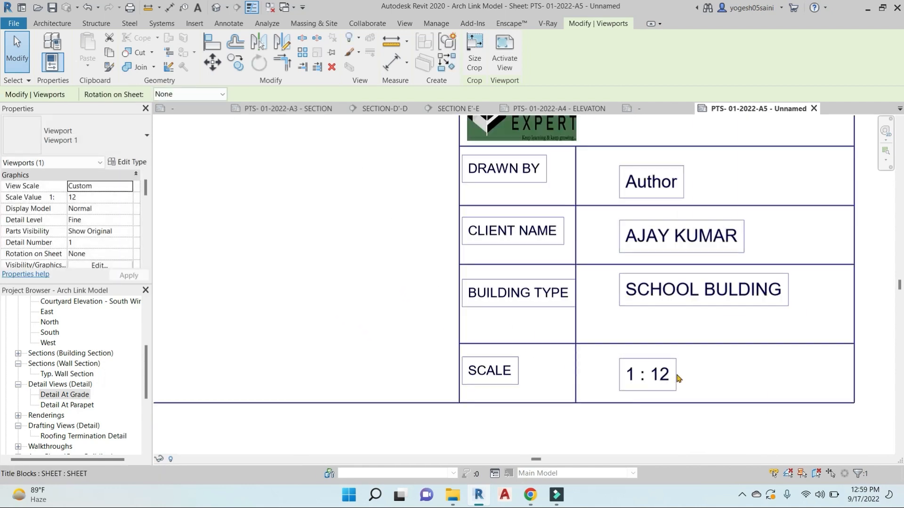
scroll(342, 291, "down", 5)
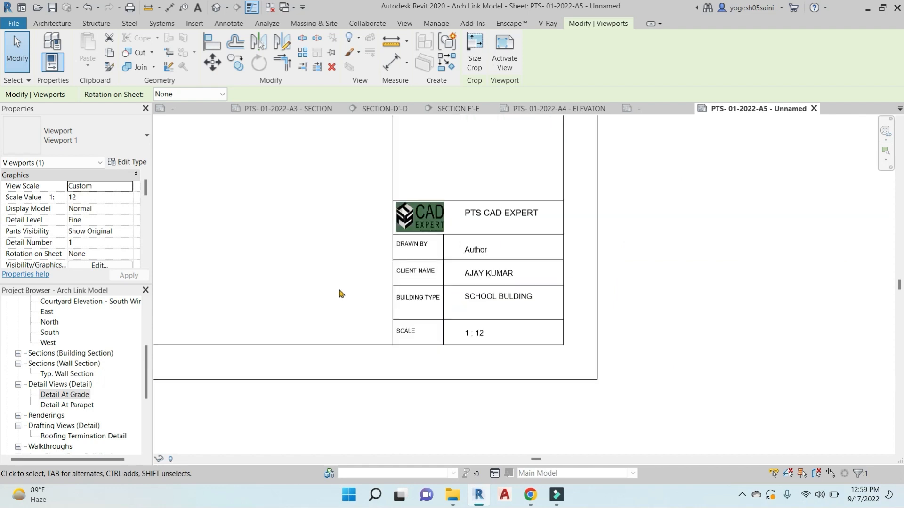
middle_click_drag(345, 295, 662, 383)
key("z")
key("f")
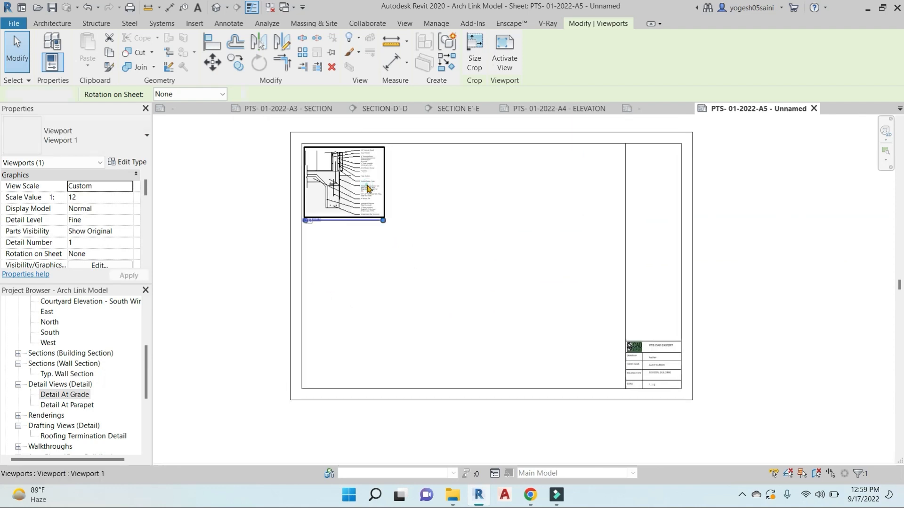
Set the Detail At Grade viewport scale to 1:10
double_click(381, 239)
left_click(178, 459)
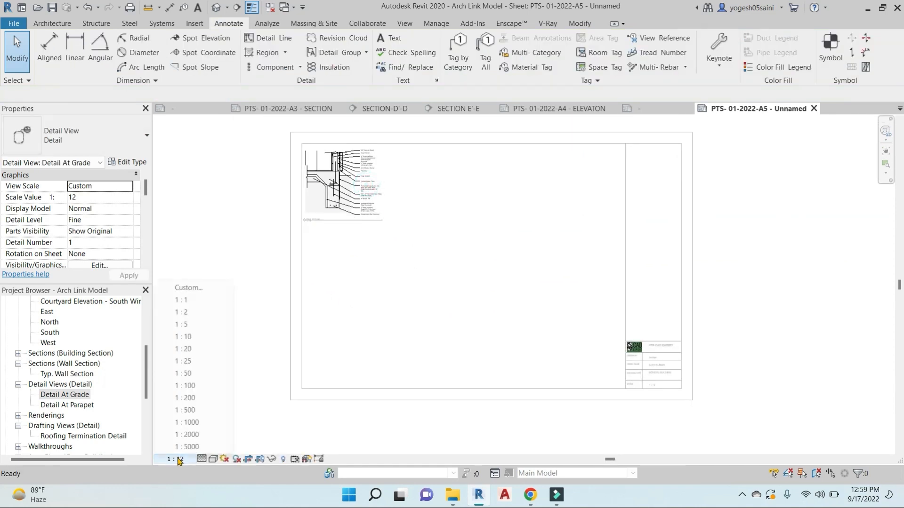
left_click(204, 337)
double_click(385, 260)
Move the Detail At Grade viewport slightly lower and realign its title line under the detail
mouse_move(369, 173)
left_mouse_down()
mouse_move(377, 199)
mouse_move(370, 184)
left_mouse_up()
scroll(321, 231, "up", 3)
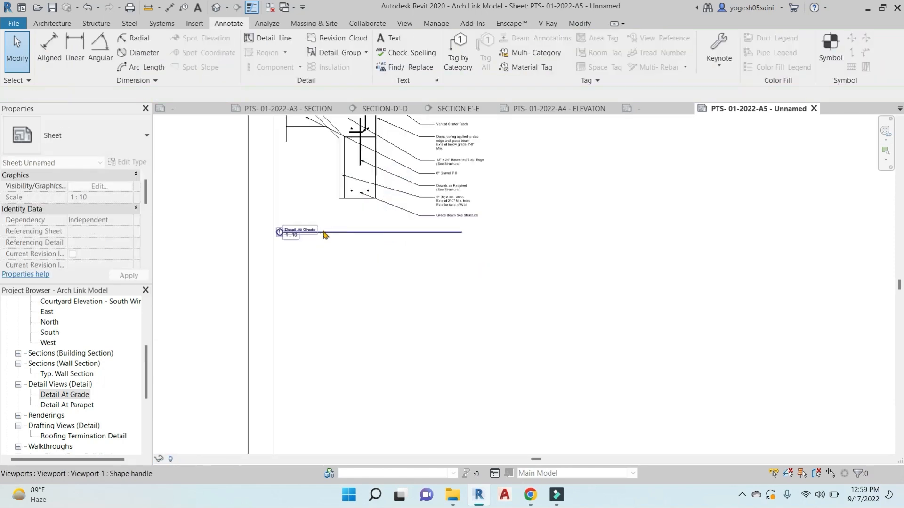
left_click(314, 245)
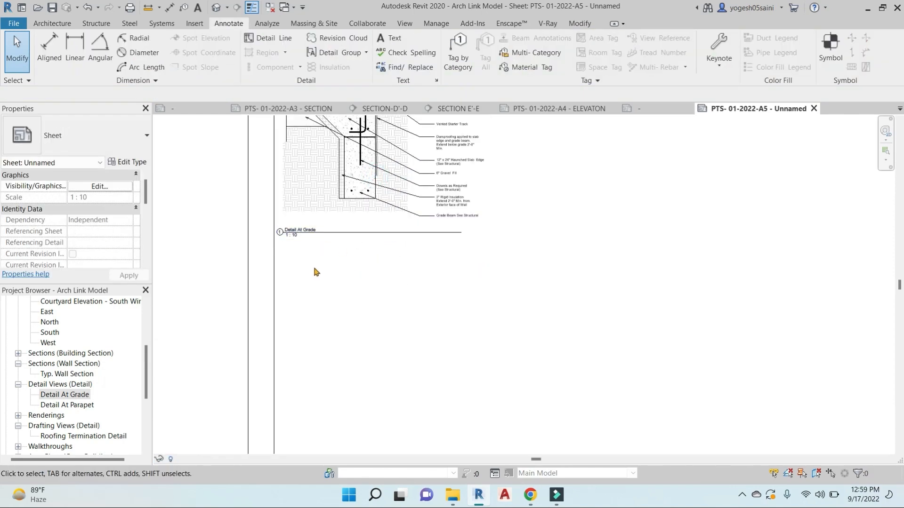
left_click(296, 232)
left_click_drag(296, 233, 315, 228)
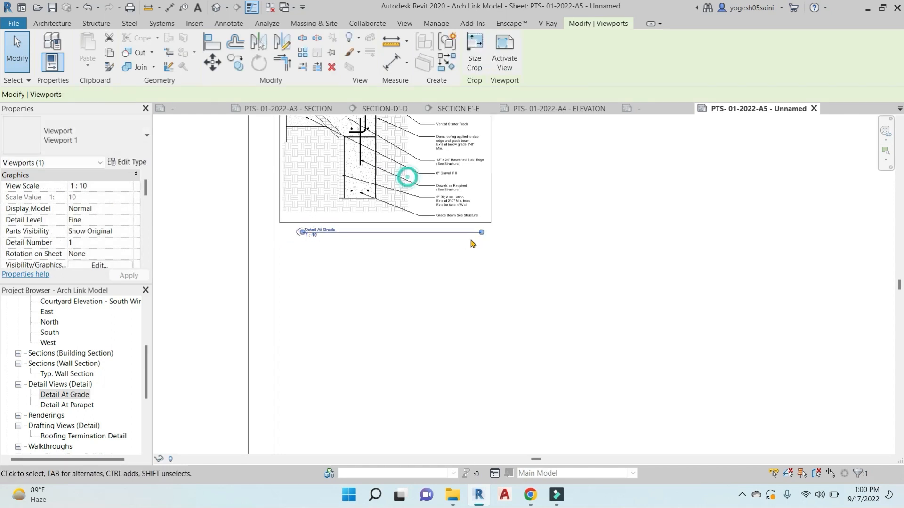
left_click(335, 295)
scroll(334, 295, "down", 1)
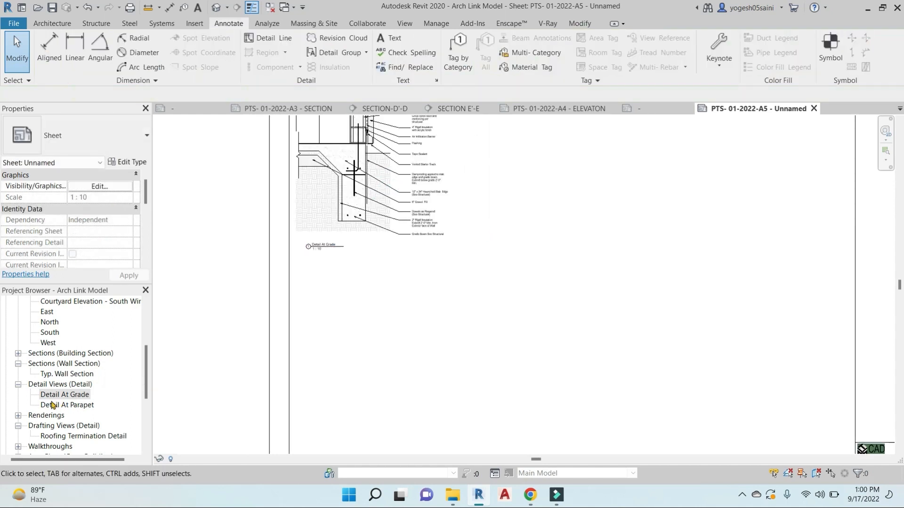
Place the Detail At Parapet view to the right of Detail At Grade
left_click(62, 405)
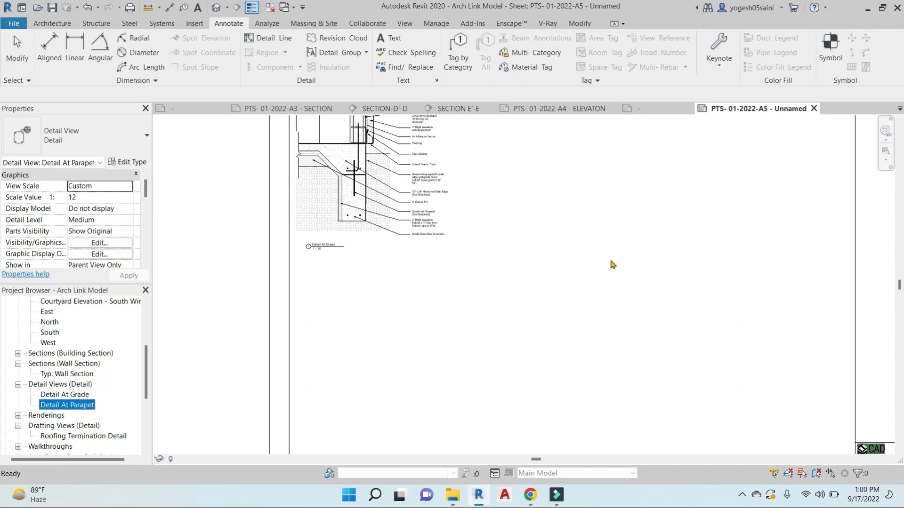
left_click_drag(611, 260, 573, 234)
scroll(573, 235, "down", 2)
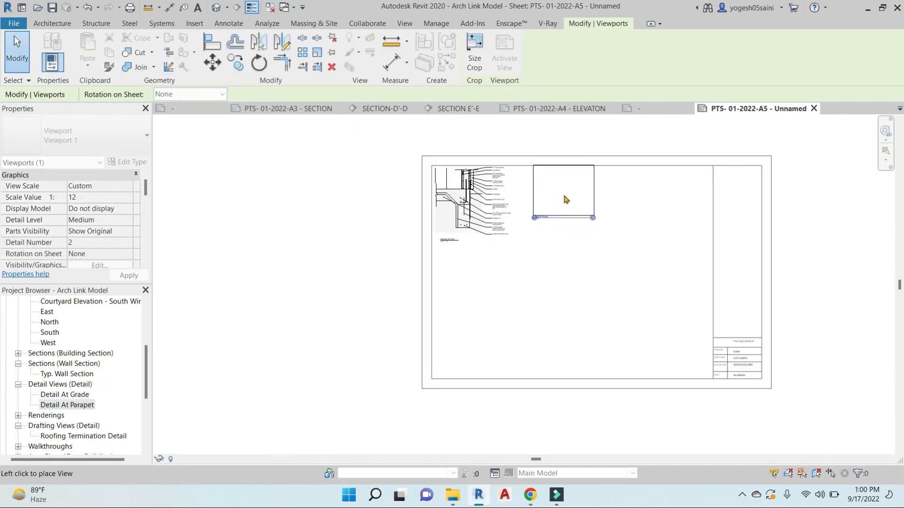
left_click(564, 200)
scroll(577, 180, "up", 2)
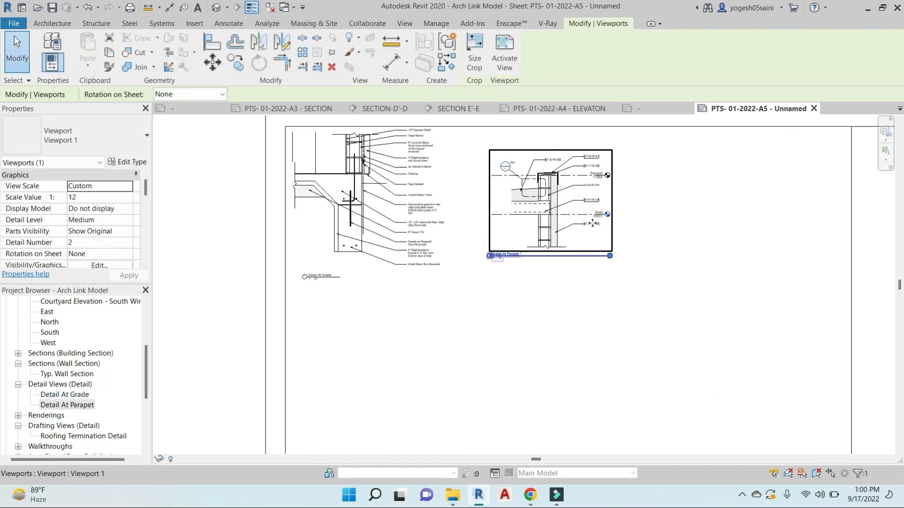
scroll(713, 353, "down", 3)
scroll(642, 337, "up", 4)
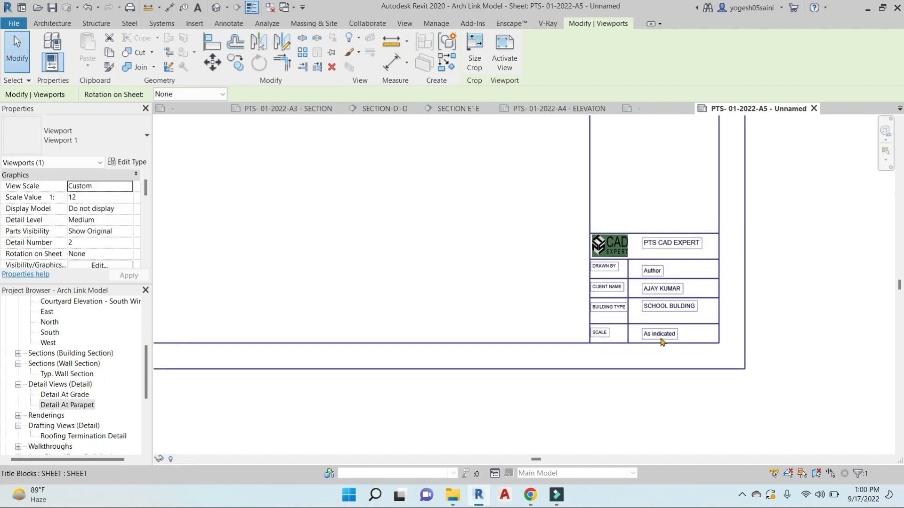
scroll(669, 343, "down", 2)
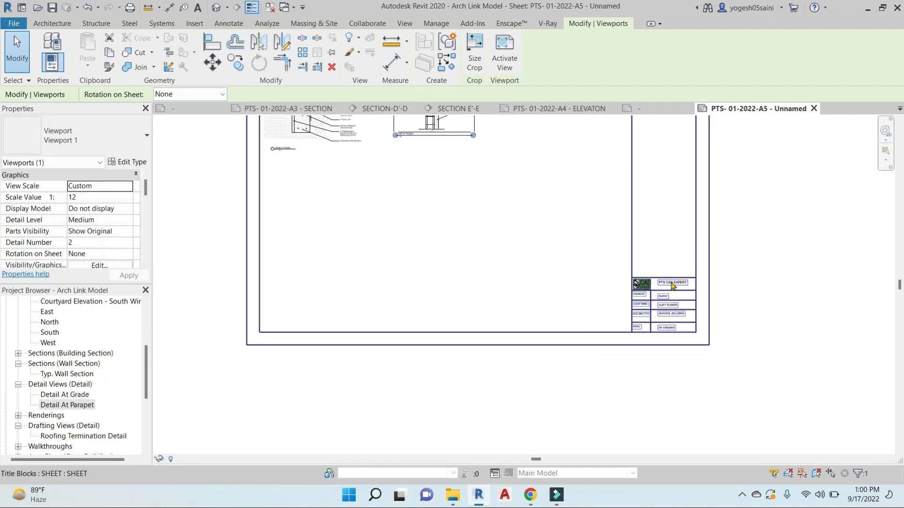
scroll(672, 286, "down", 2)
scroll(535, 189, "up", 3)
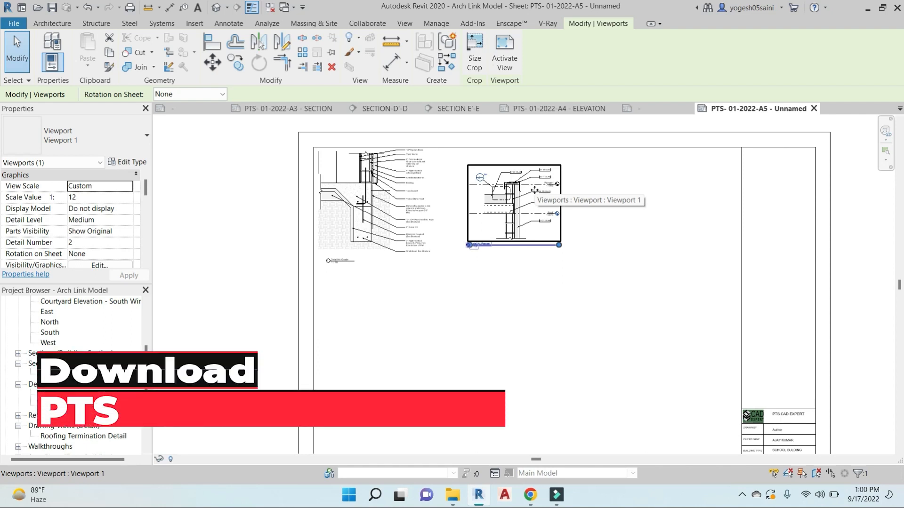
middle_click_drag(670, 401, 643, 353)
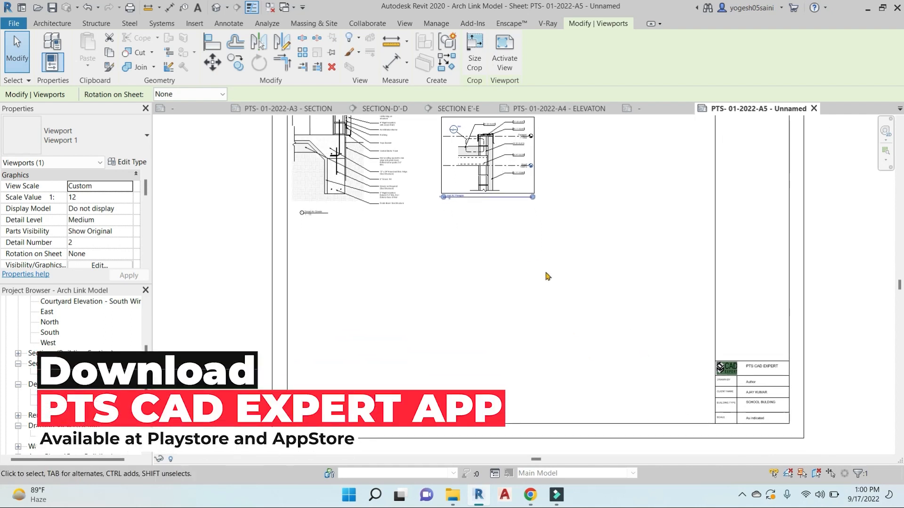
Set the Detail At Parapet viewport scale to 1:10
double_click(521, 182)
scroll(426, 361, "down", 3)
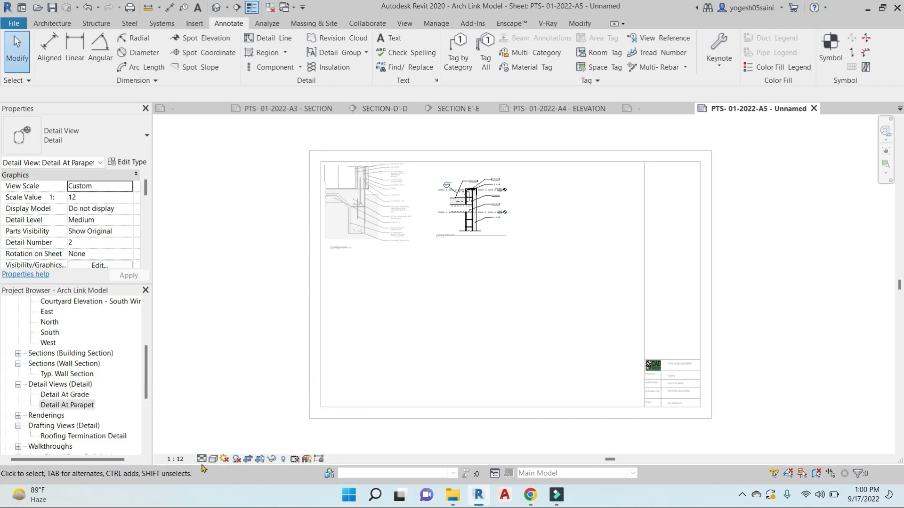
left_click(175, 459)
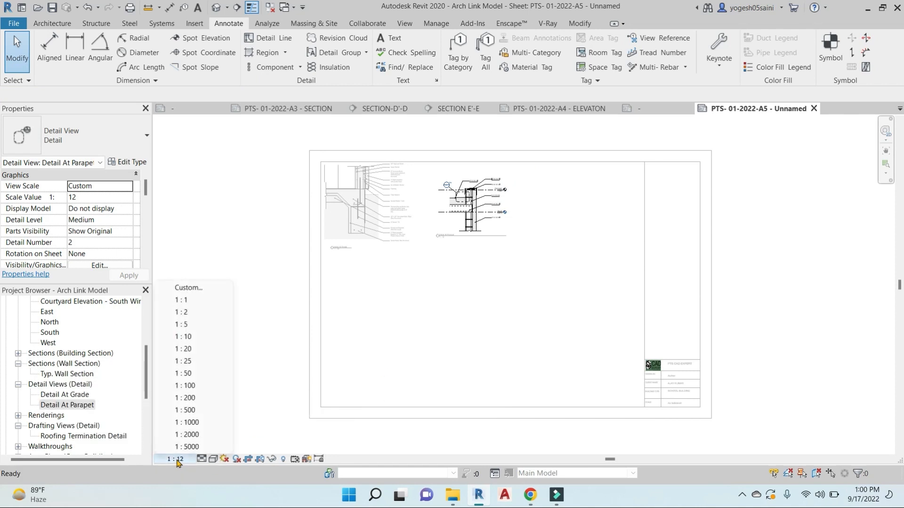
left_click(201, 337)
double_click(590, 342)
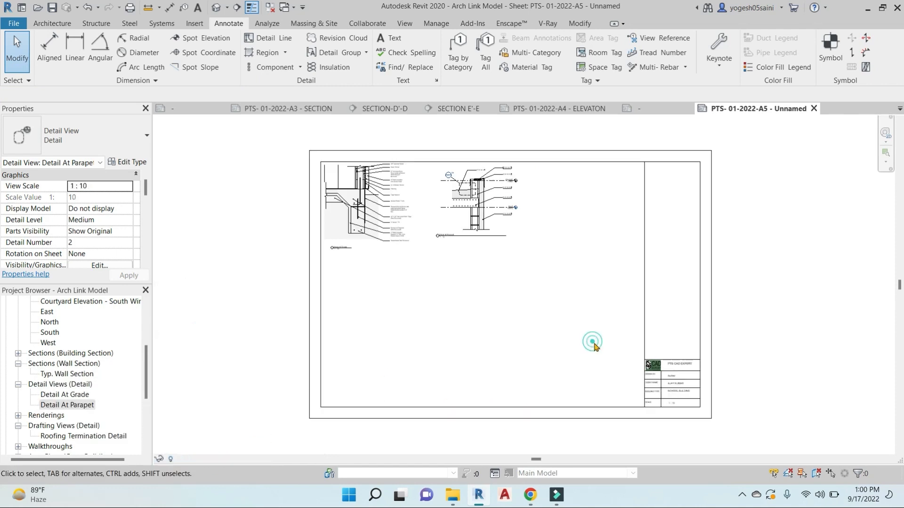
Shorten the parapet detail's title line and nudge the title slightly right
scroll(678, 412, "up", 5)
scroll(671, 410, "down", 5)
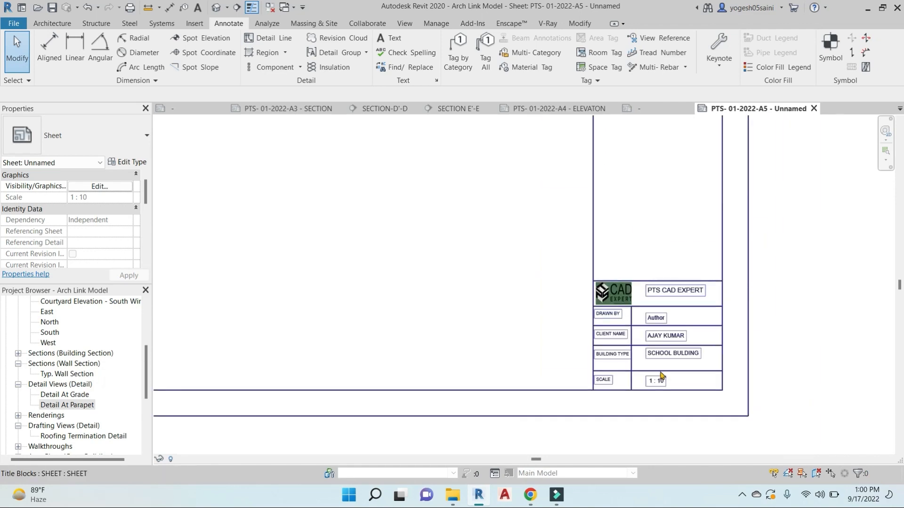
scroll(487, 226, "up", 8)
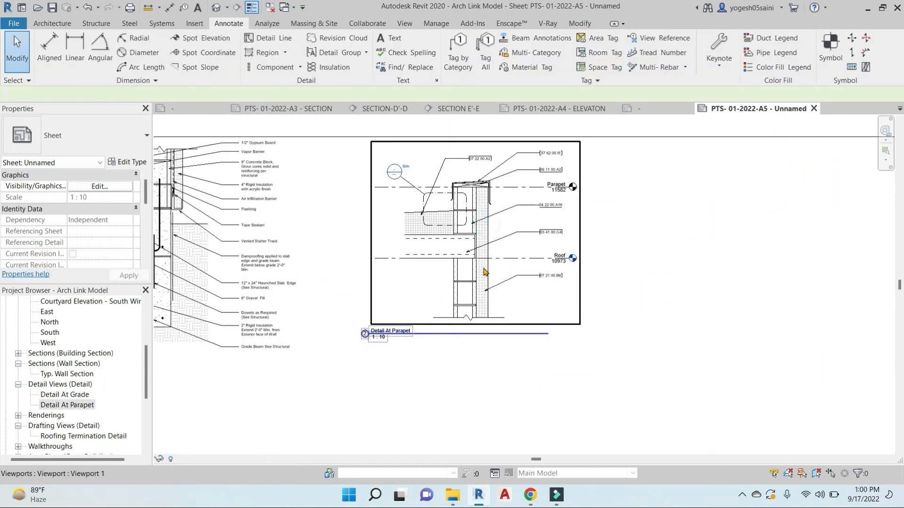
left_click(488, 226)
left_click_drag(547, 334, 403, 336)
left_click(428, 387)
left_click(378, 334)
left_click(452, 357)
Check both detail viewports together, then expand the Renderings list in the Project Browser
scroll(471, 354, "down", 3)
middle_click_drag(504, 371, 541, 357)
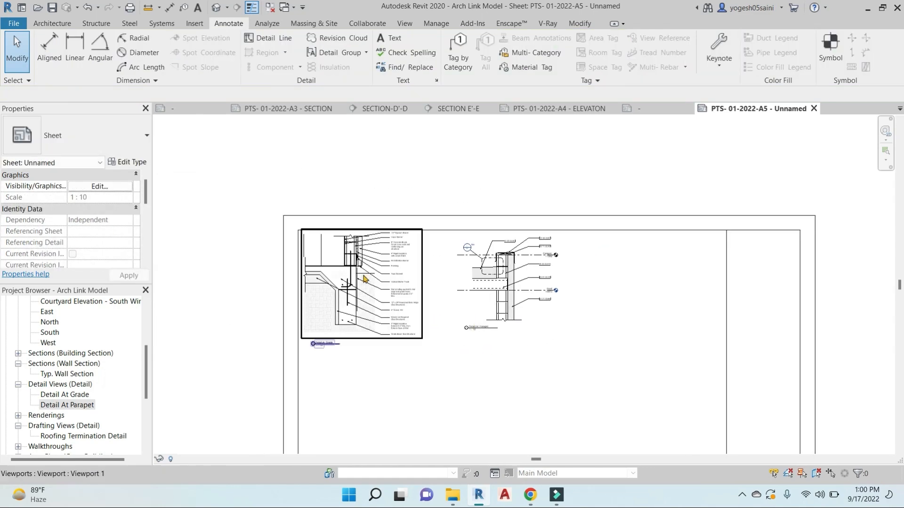
left_click(341, 264)
left_click(504, 265, "ctrl")
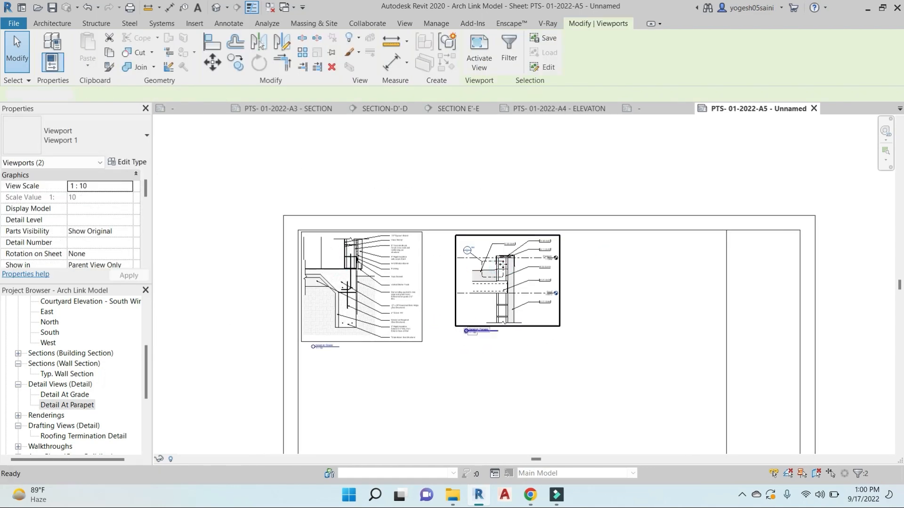
key("Escape")
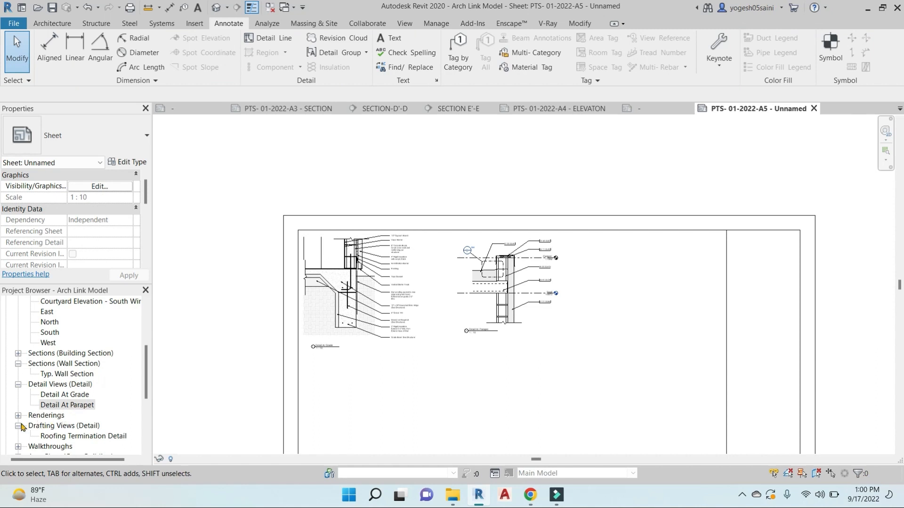
left_click(18, 416)
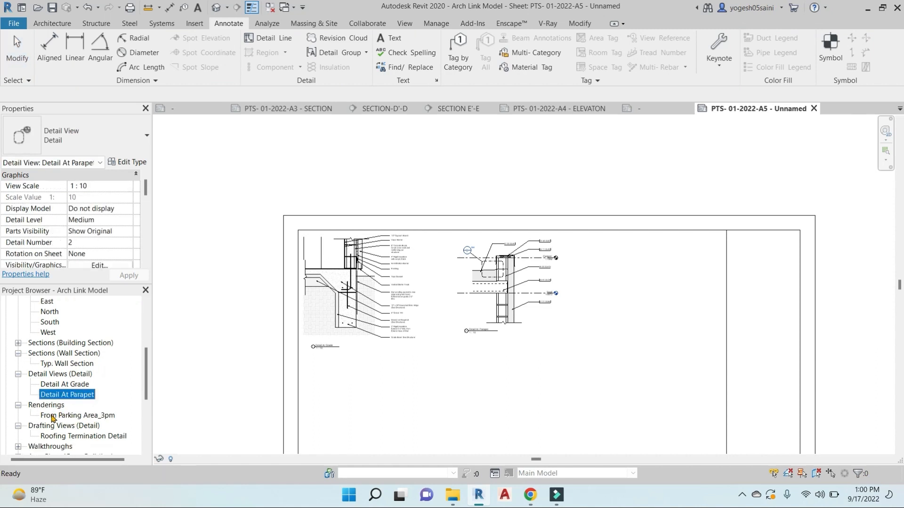
Place the From Parking Area_3pm rendering to the right of the parapet detail
left_click_drag(53, 418, 503, 417)
scroll(559, 347, "down", 3)
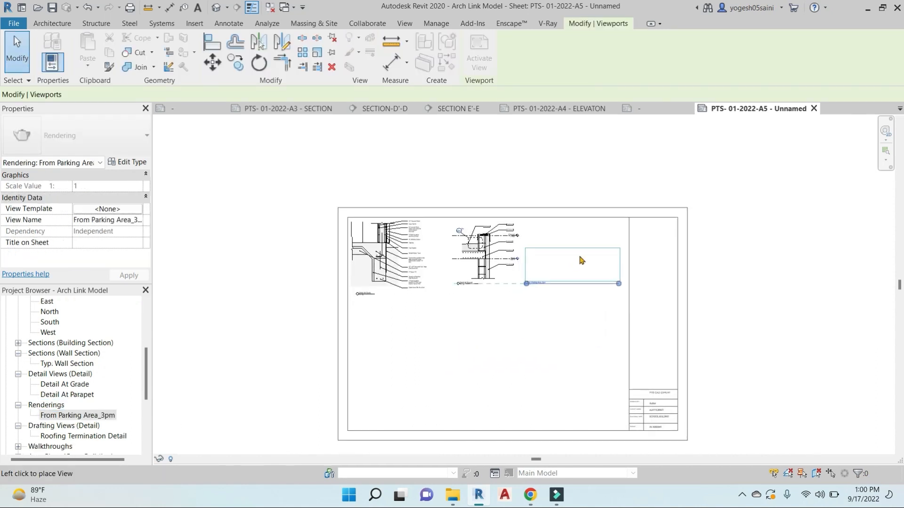
left_click(578, 249)
scroll(584, 248, "up", 4)
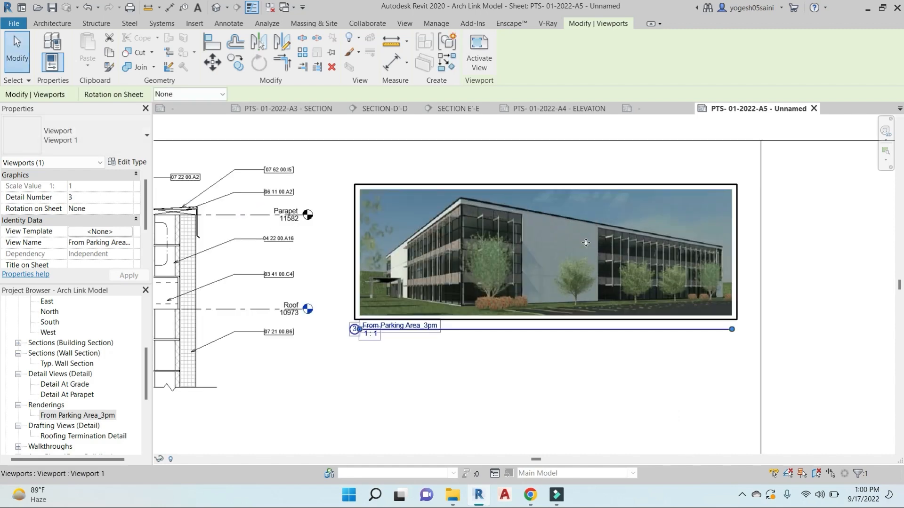
scroll(586, 247, "down", 3)
scroll(64, 427, "down", 2)
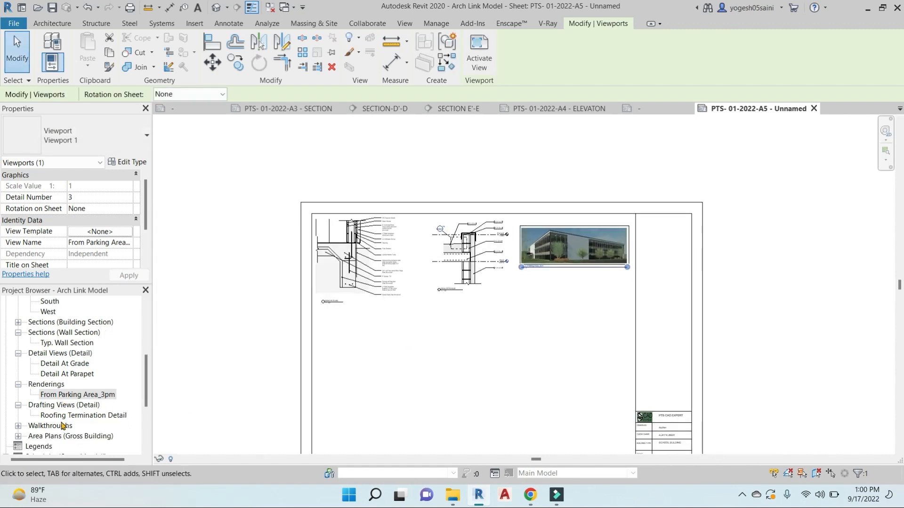
Place the 01 - Entry Level plan on the sheet and set its scale to 1:200
left_click(18, 426)
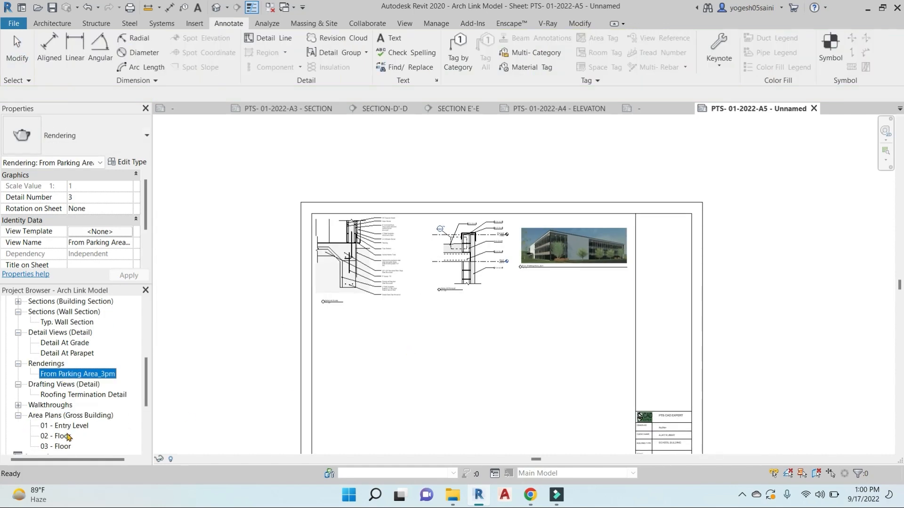
scroll(66, 419, "down", 1)
left_click(62, 396)
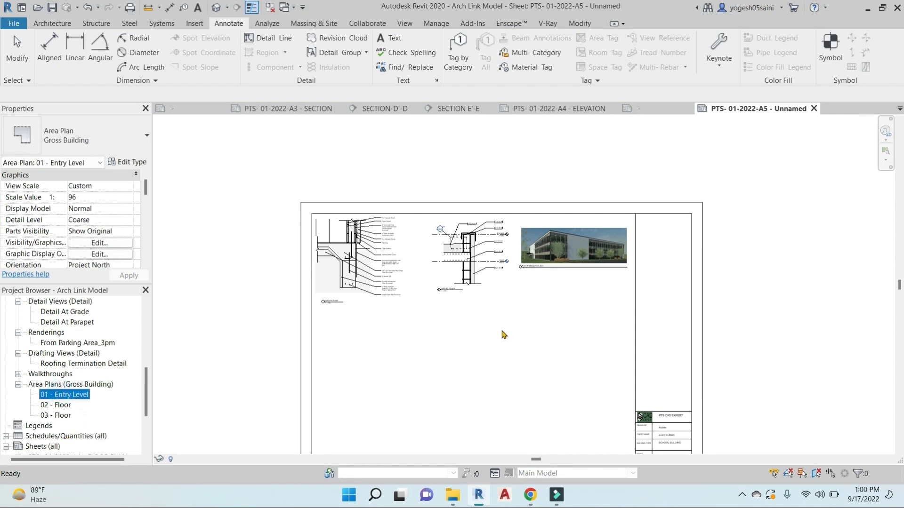
scroll(501, 332, "down", 4)
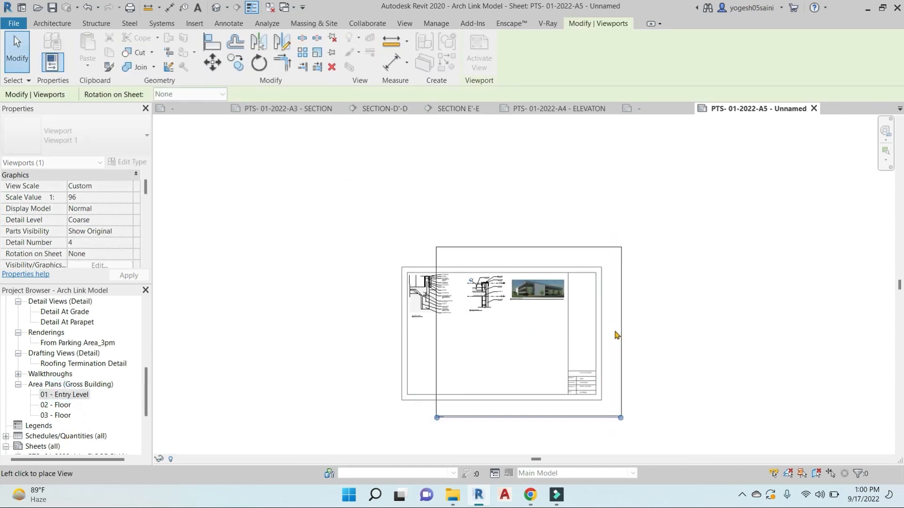
left_click(680, 331)
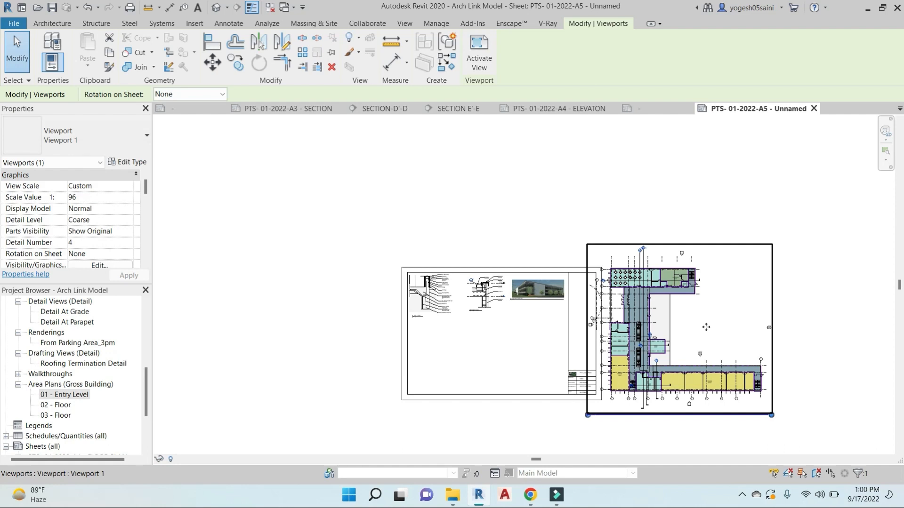
double_click(694, 312)
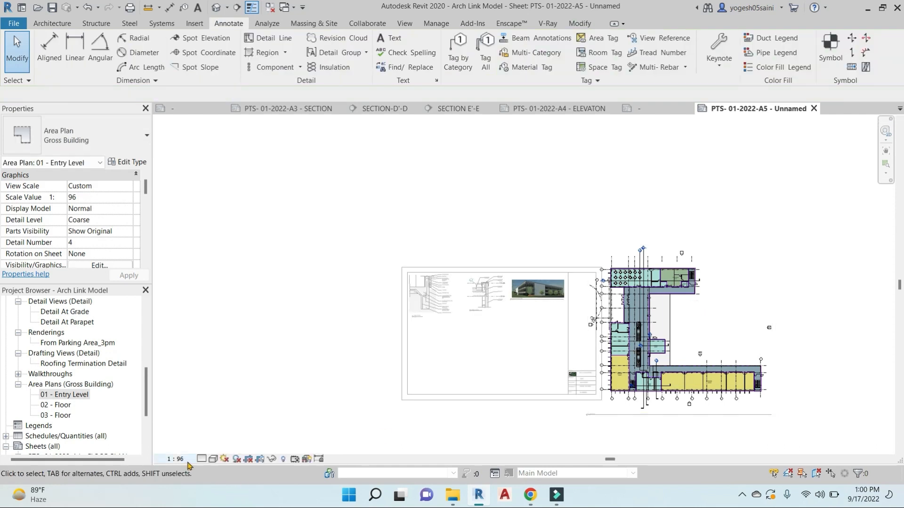
left_click(198, 398)
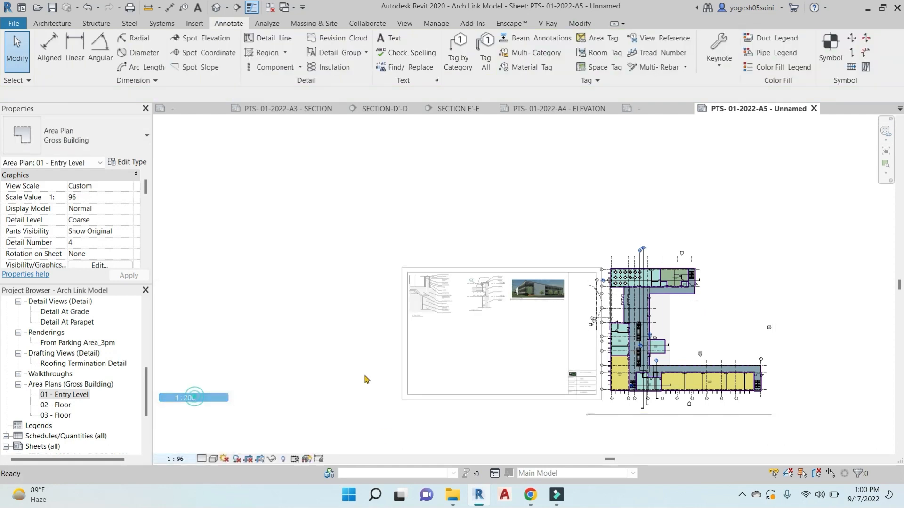
double_click(776, 318)
Move the Entry Level viewport inside the sheet border
left_click(638, 362)
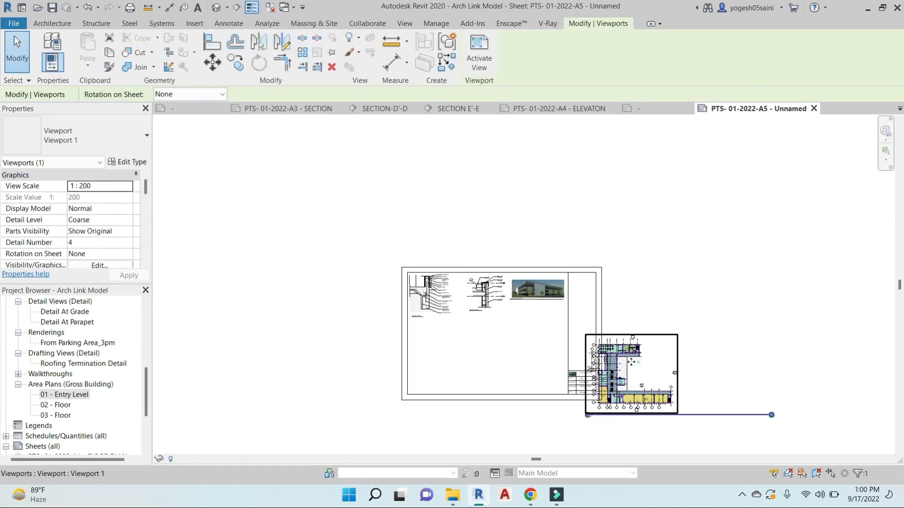
left_click_drag(638, 362, 527, 338)
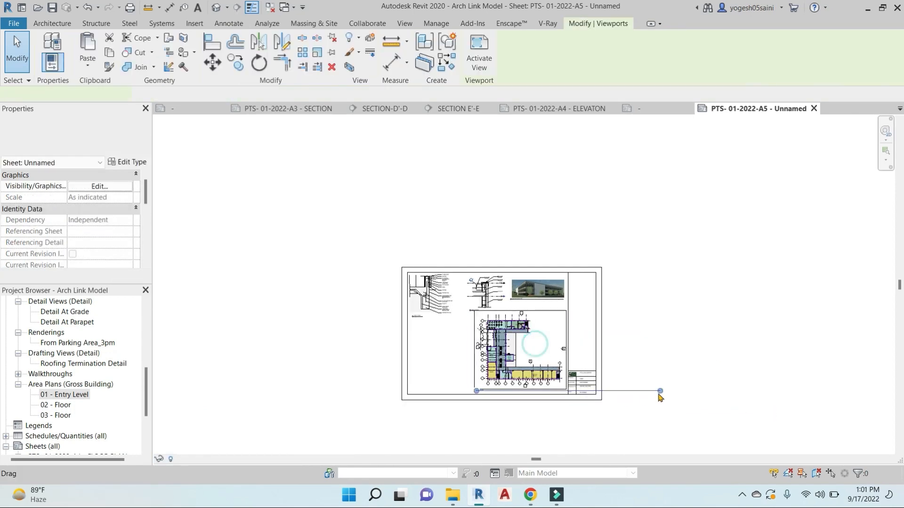
scroll(481, 393, "up", 6)
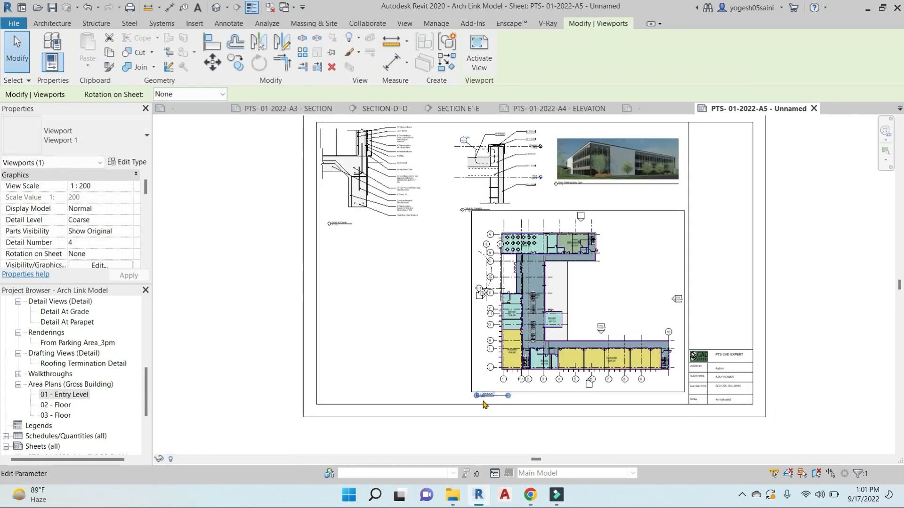
left_click(487, 405)
Nudge the Entry Level viewport down and move its title up under the plan
left_click(490, 391)
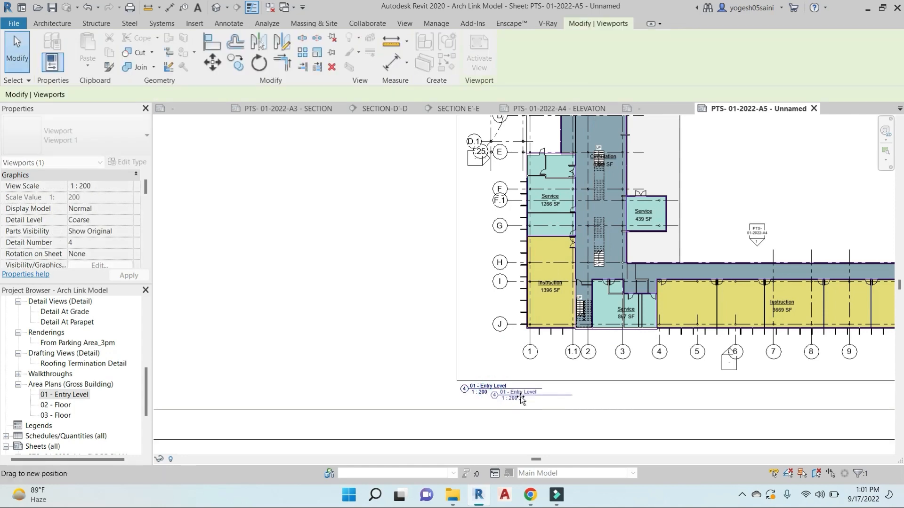
scroll(516, 353, "down", 6)
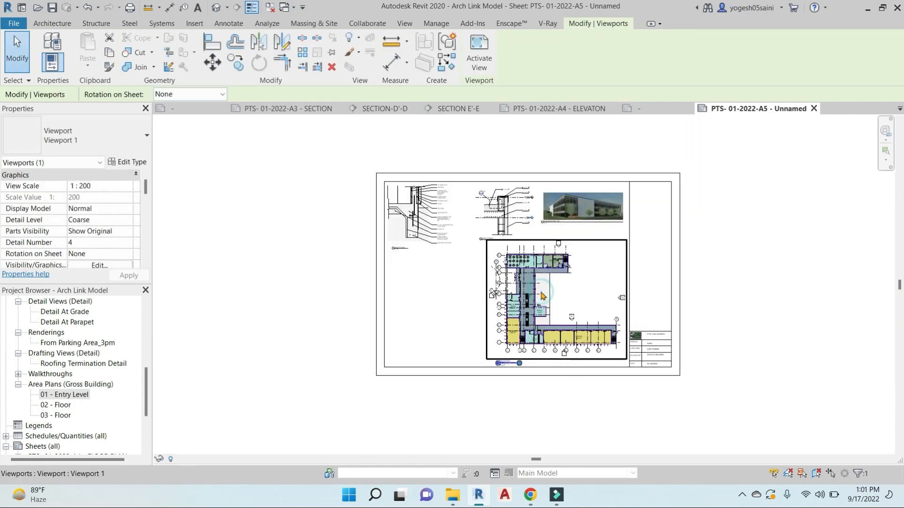
key("Down")
key("Down")
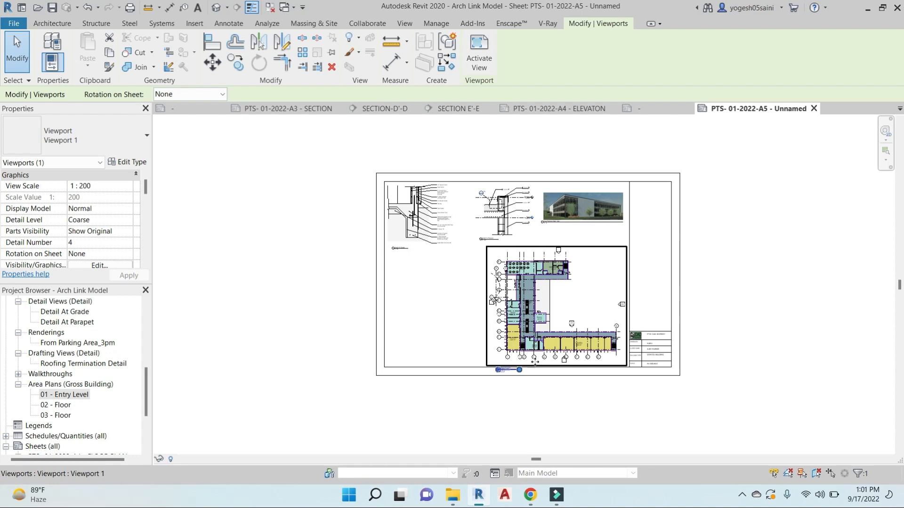
scroll(535, 362, "up", 5)
left_click_drag(459, 378, 460, 355)
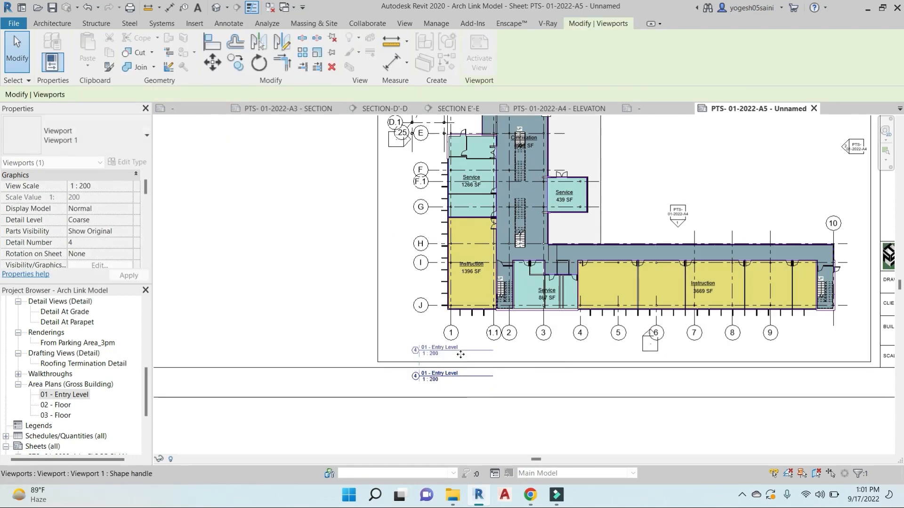
key("Escape")
scroll(462, 357, "down", 5)
left_click(664, 292)
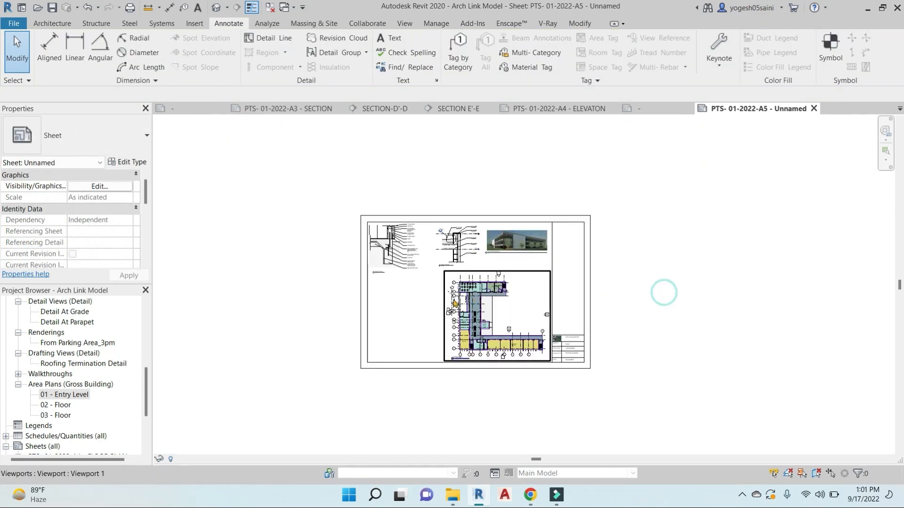
middle_click_drag(427, 347, 502, 347)
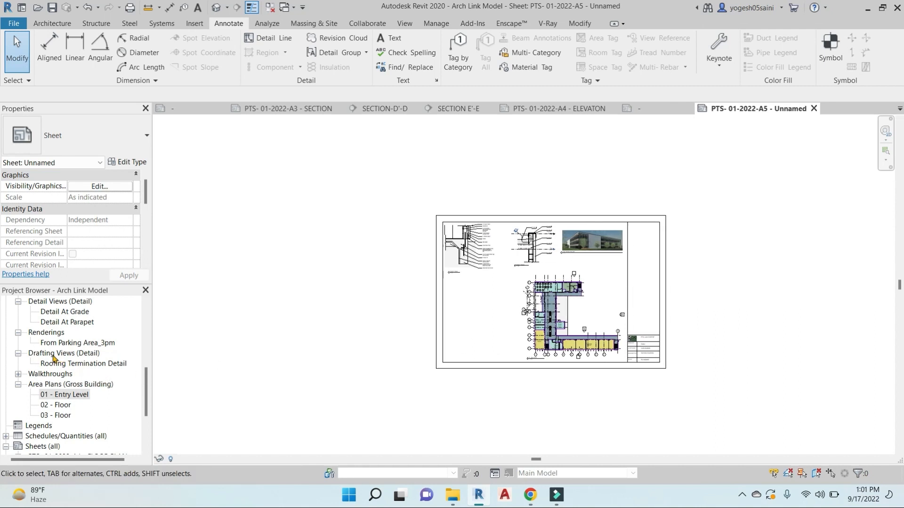
Place the Typ. Wall Section view on the sheet and shift it left
scroll(53, 358, "up", 2)
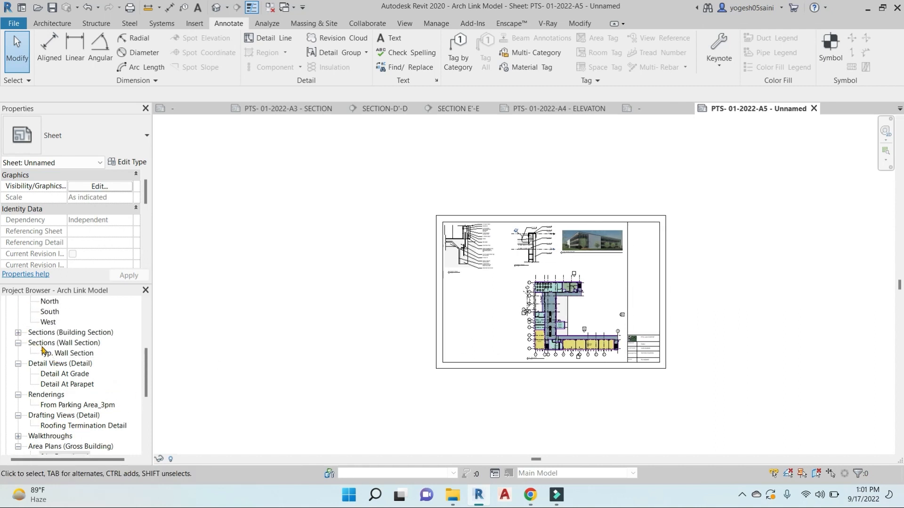
left_click_drag(49, 357, 491, 328)
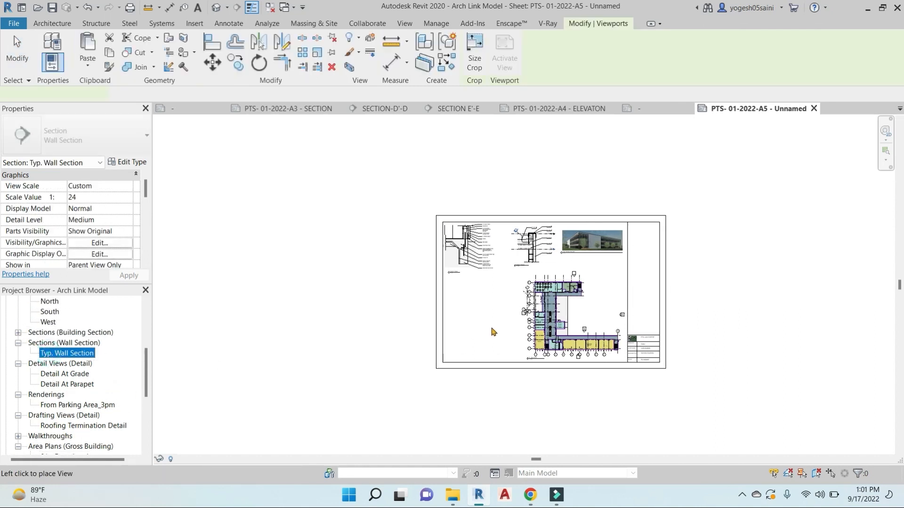
left_click(480, 295)
scroll(490, 288, "up", 3)
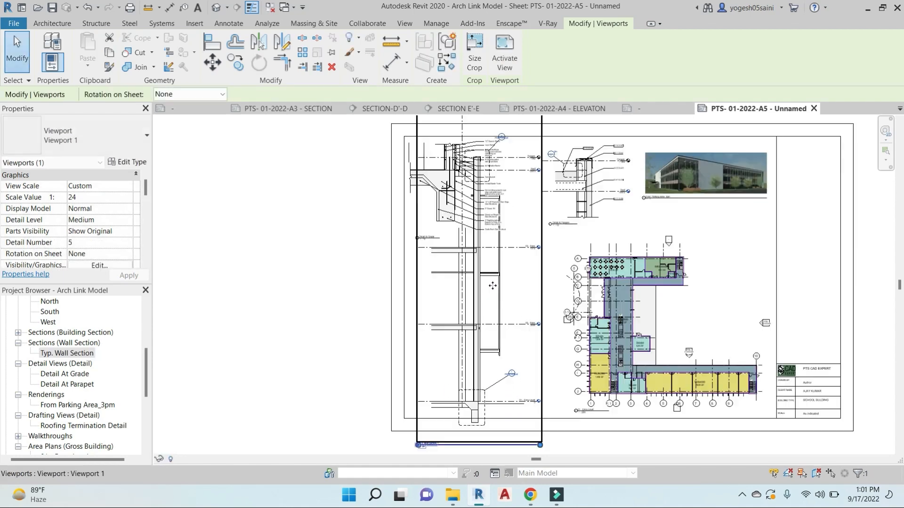
scroll(514, 379, "up", 6)
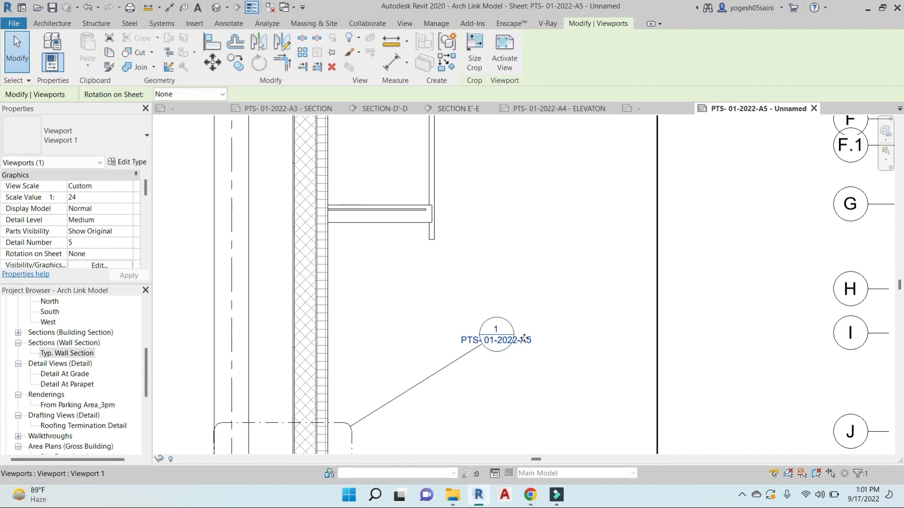
scroll(480, 369, "down", 8)
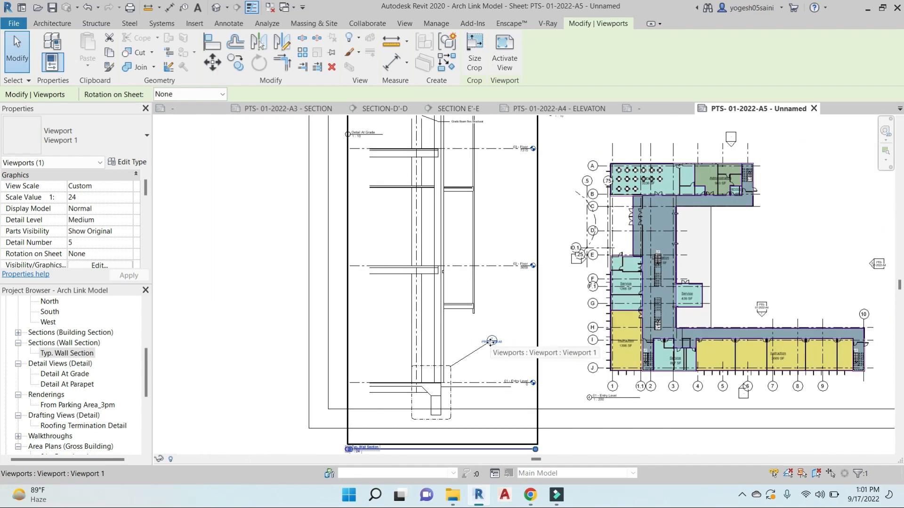
left_click_drag(496, 293, 344, 292)
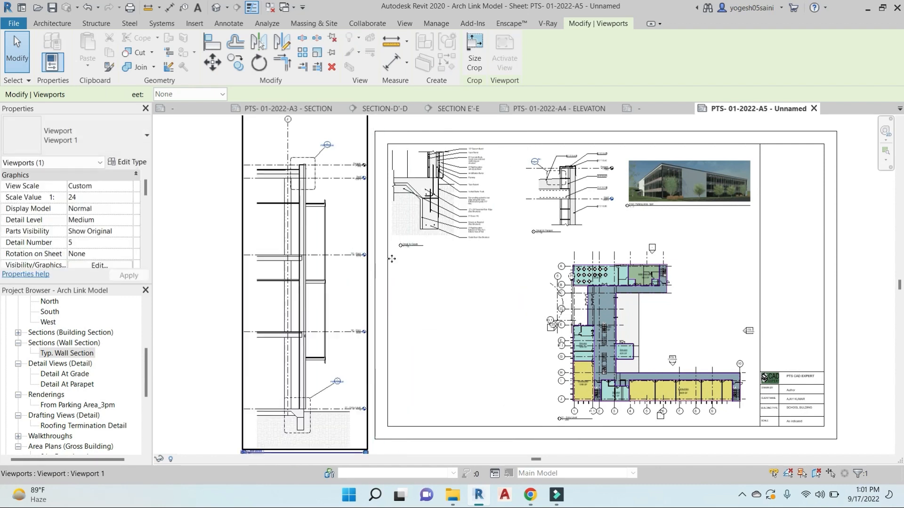
Delete the Typ. Wall Section viewport from the sheet with DE
scroll(403, 239, "up", 3)
scroll(469, 280, "down", 3)
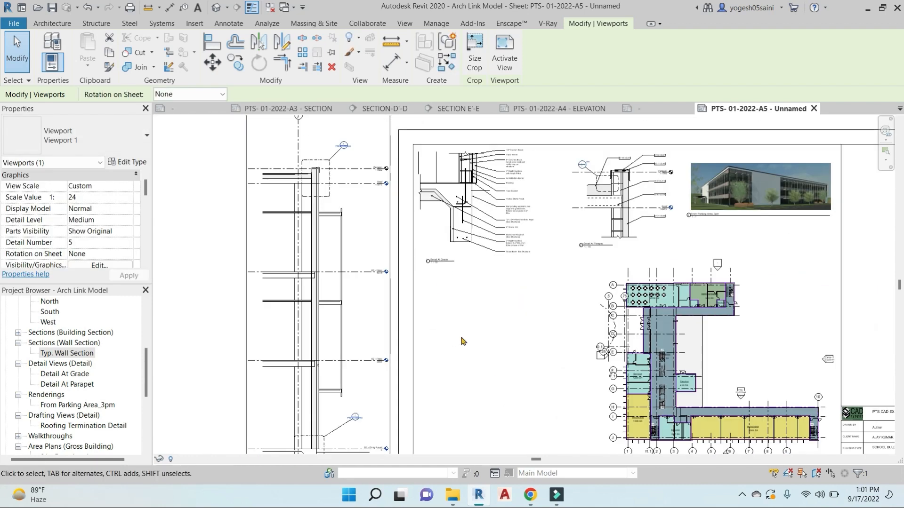
scroll(445, 330, "up", 2)
scroll(437, 384, "up", 3)
key("d")
key("e")
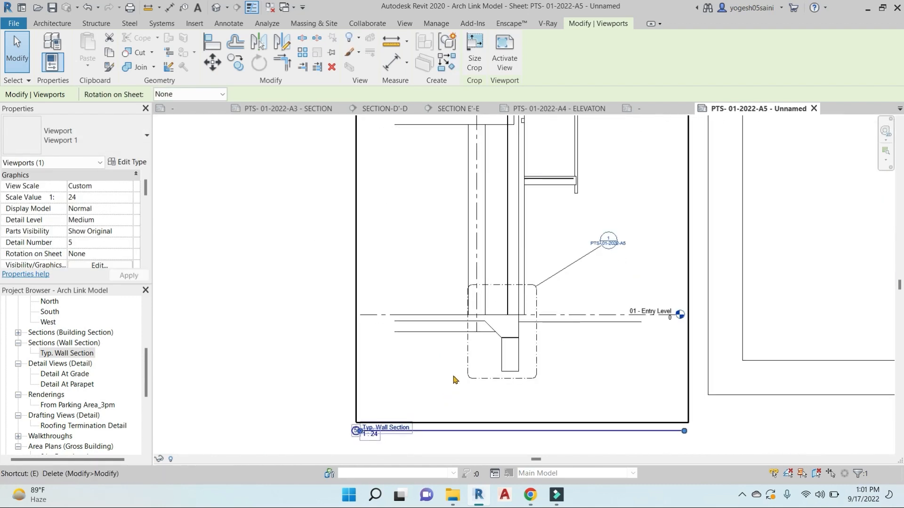
scroll(474, 316, "down", 5)
middle_click_drag(577, 300, 488, 348)
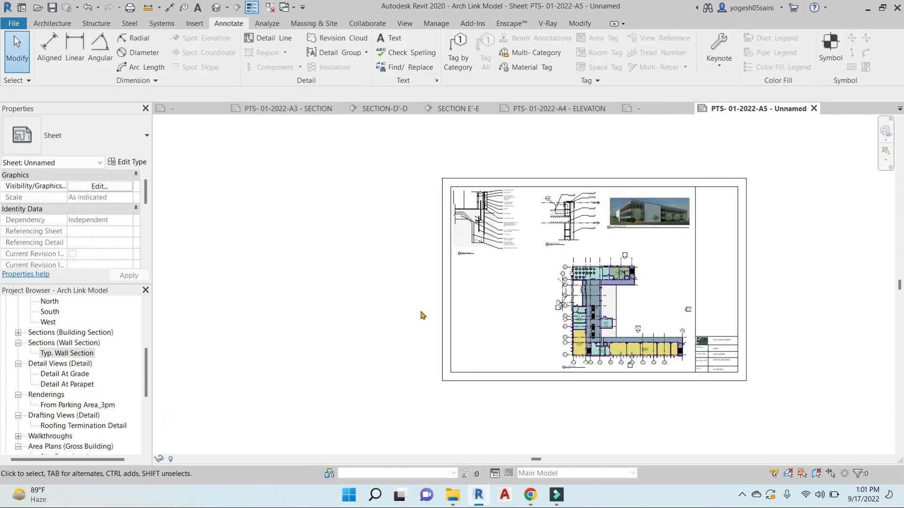
scroll(62, 405, "up", 3)
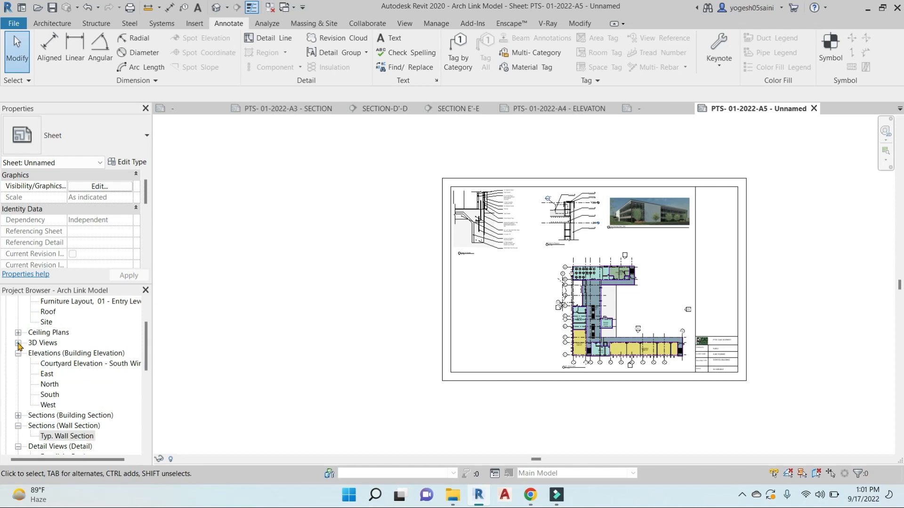
Place the Balcony View 3D view left of the Entry Level floor plan
left_click(18, 343)
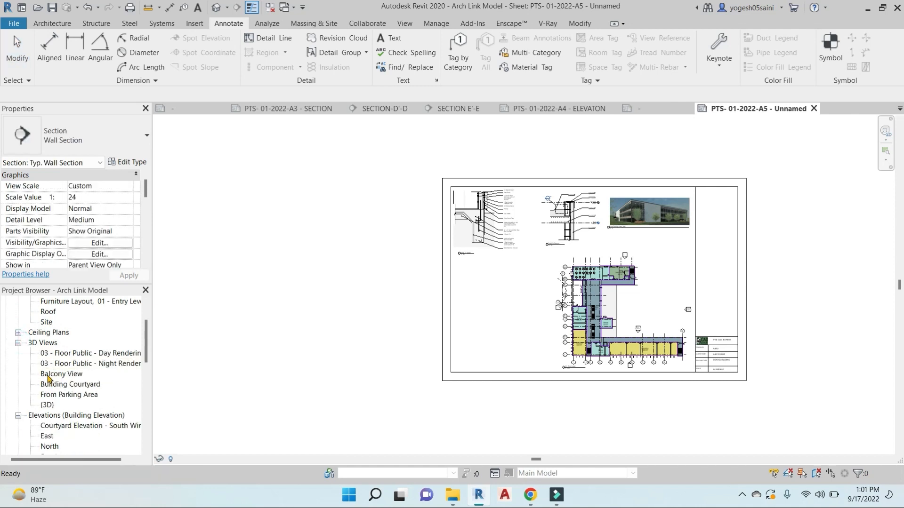
left_click_drag(48, 374, 333, 317)
left_click_drag(409, 305, 491, 309)
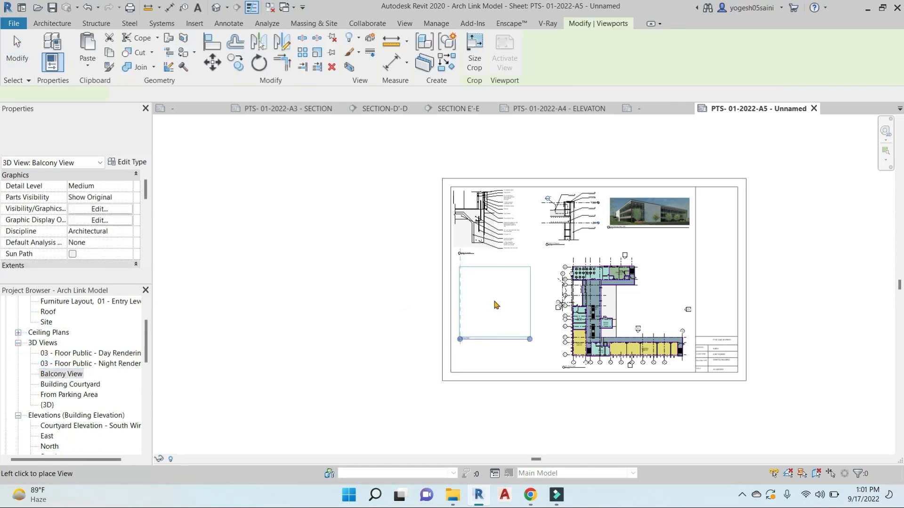
left_click(495, 307)
scroll(497, 305, "up", 3)
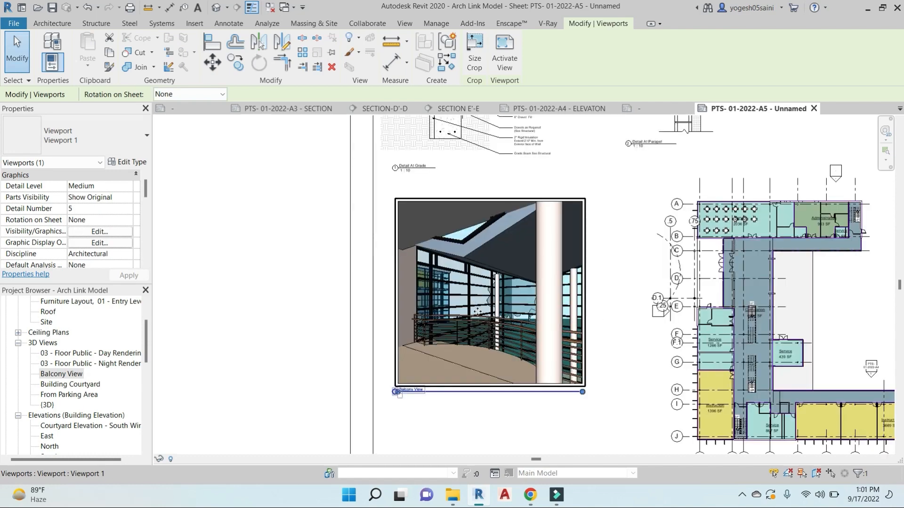
scroll(478, 312, "down", 5)
left_click(361, 321)
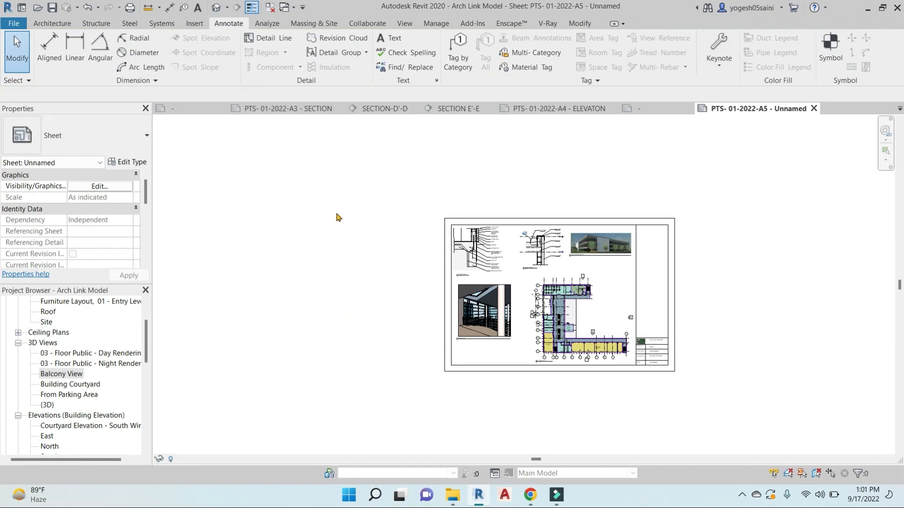
Tile the open views with WT and switch between the ELEVATON, SECTION and FLOOR PLAN sheets
key("w")
key("t")
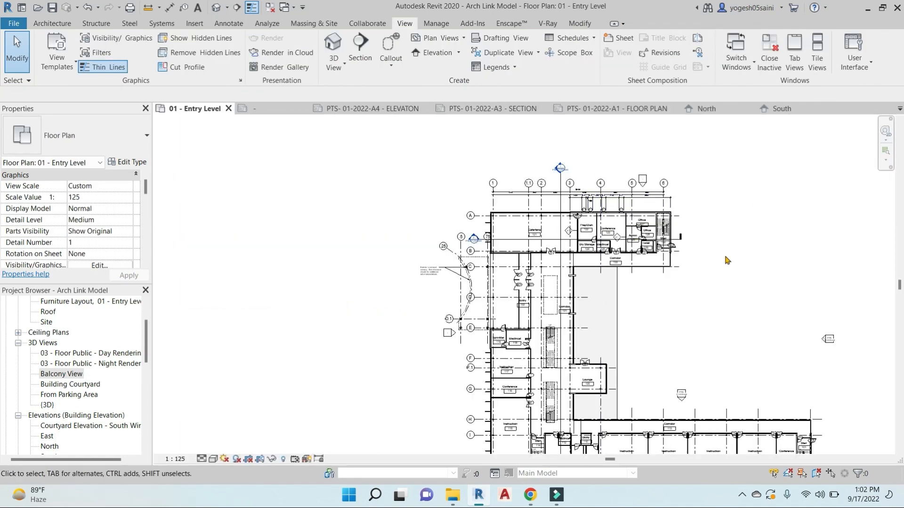
middle_click_drag(728, 275, 676, 264)
scroll(675, 253, "down", 1)
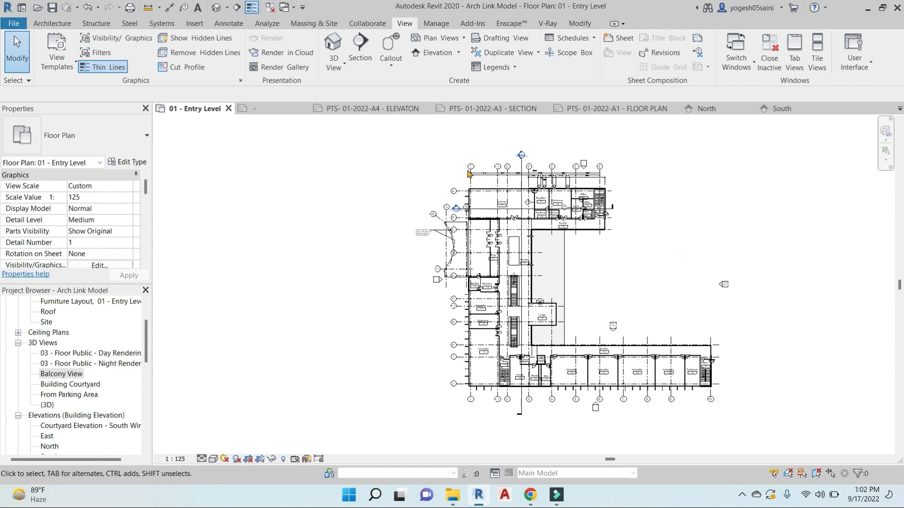
left_click(377, 109)
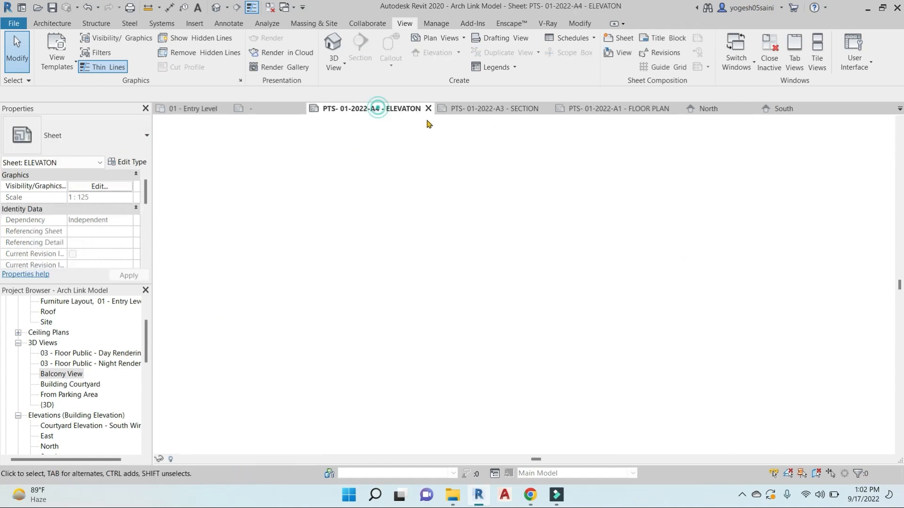
left_click(487, 108)
left_click(612, 110)
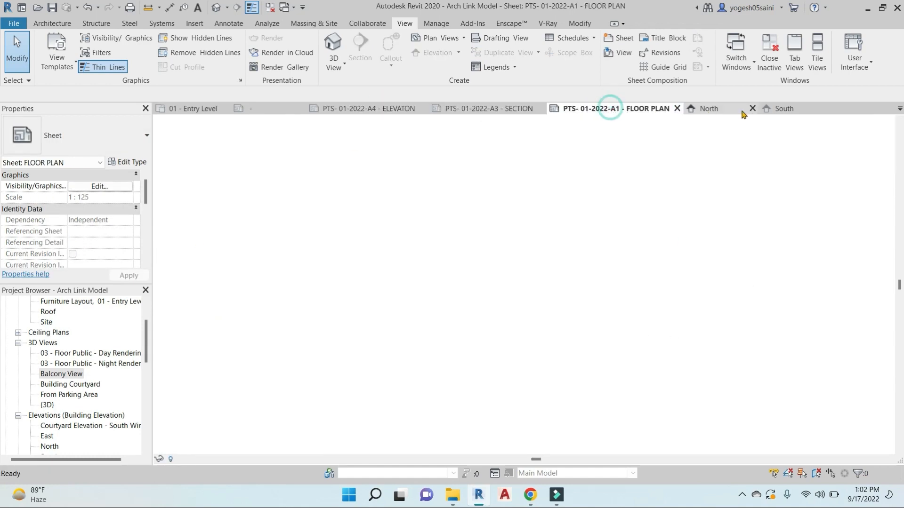
Close the South and SECTION E'-E views, re-tile the sheets and zoom all to fit with ZA
left_click(753, 109)
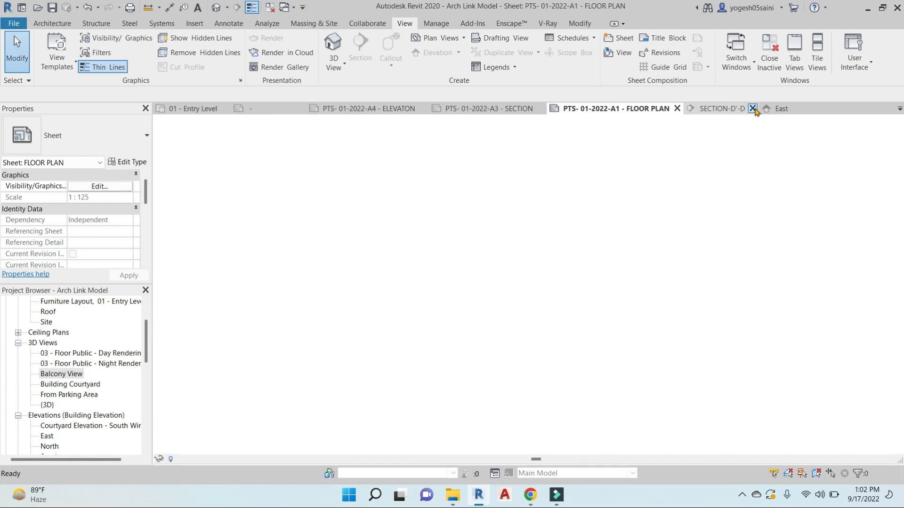
left_click(754, 109)
key("t")
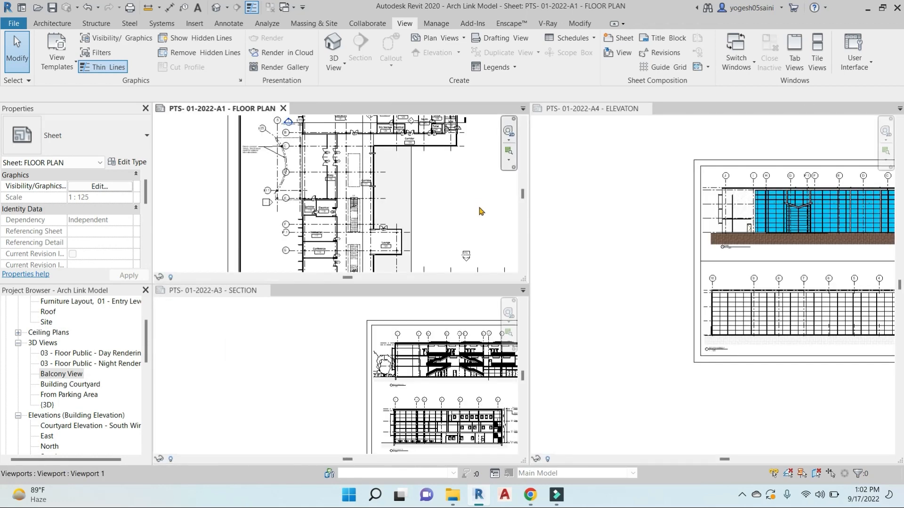
key("z")
key("a")
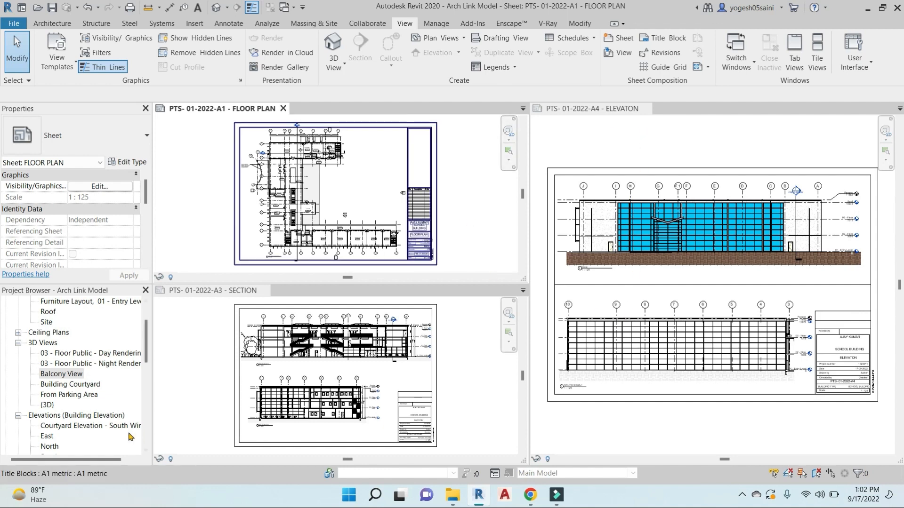
scroll(43, 413, "down", 3)
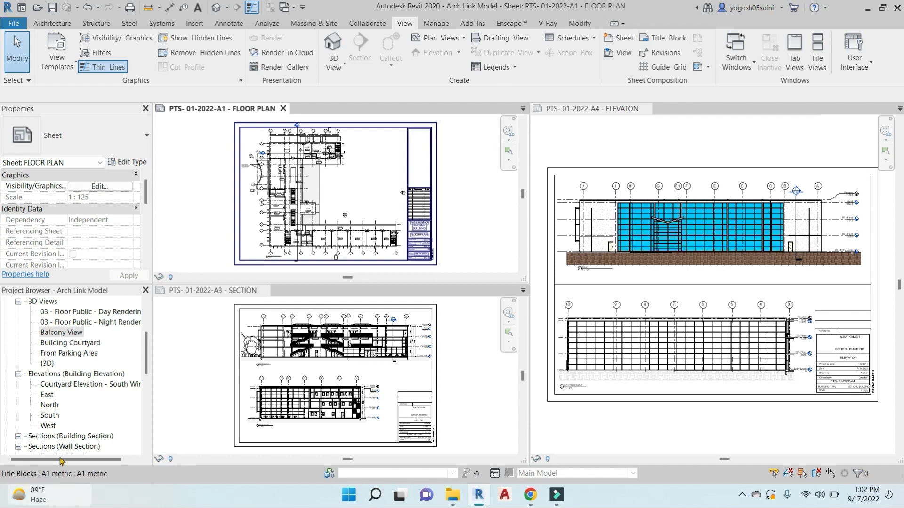
scroll(78, 414, "down", 5)
scroll(80, 426, "down", 4)
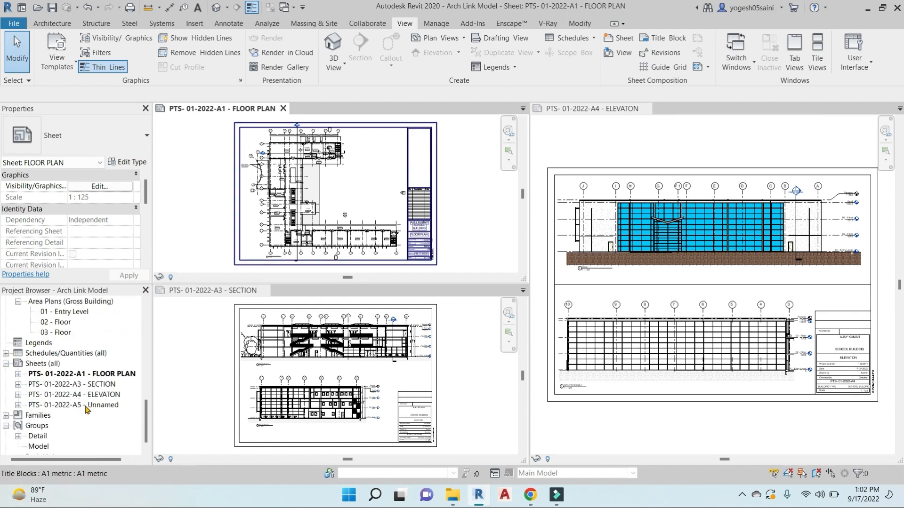
Rename the Unnamed A5 sheet to DETAIL in the Project Browser and open it
right_click(86, 408)
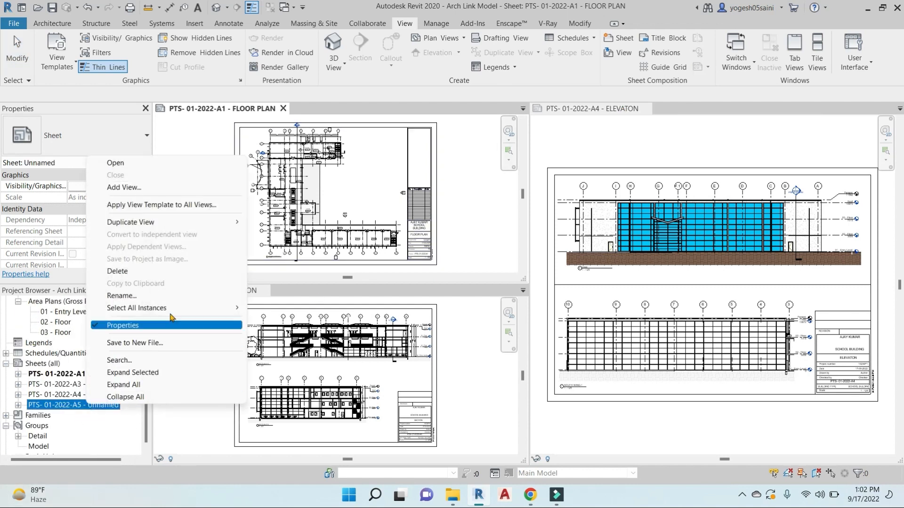
left_click(178, 297)
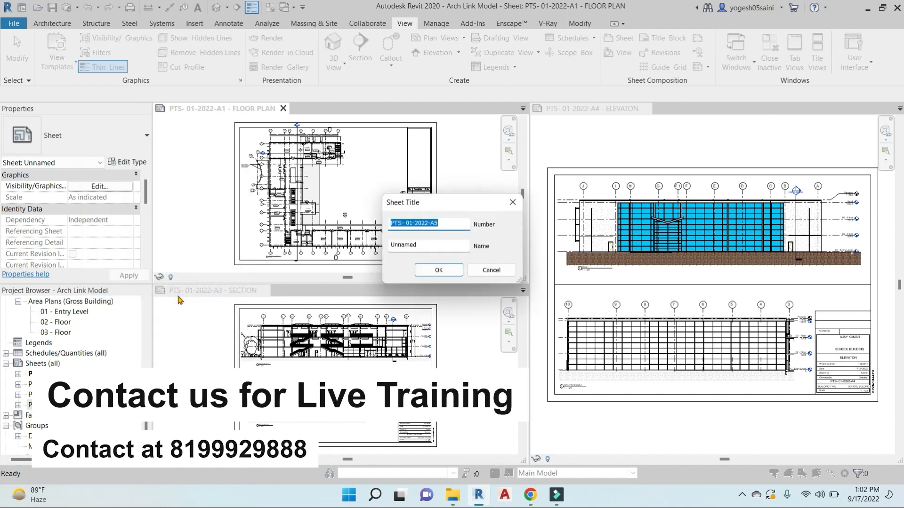
type("AIL")
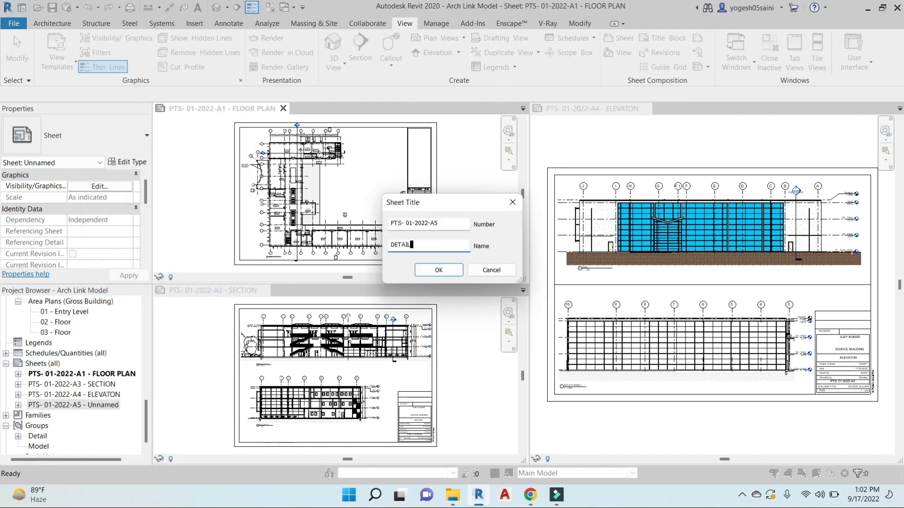
left_click(436, 269)
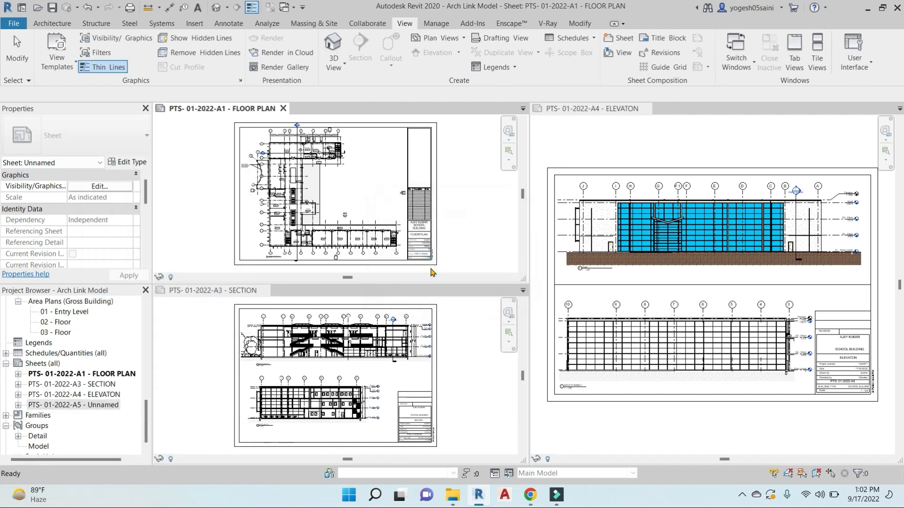
left_click(473, 239)
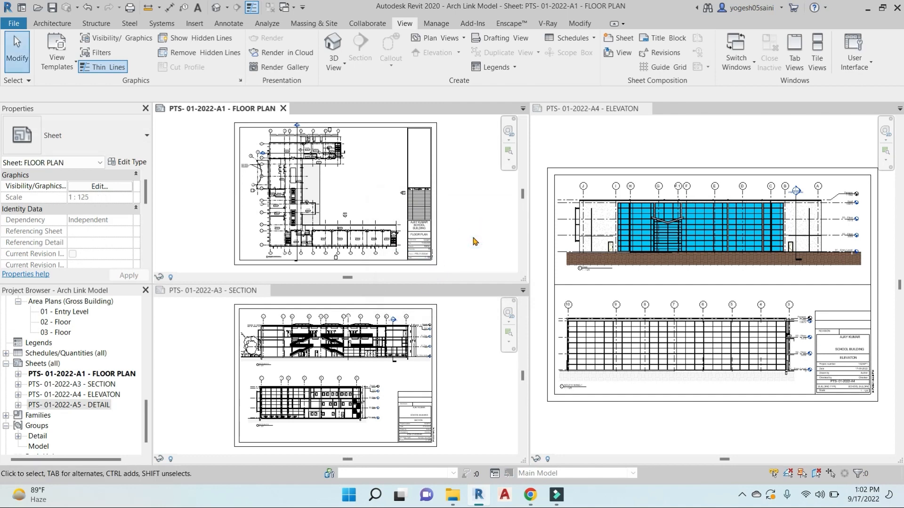
double_click(75, 406)
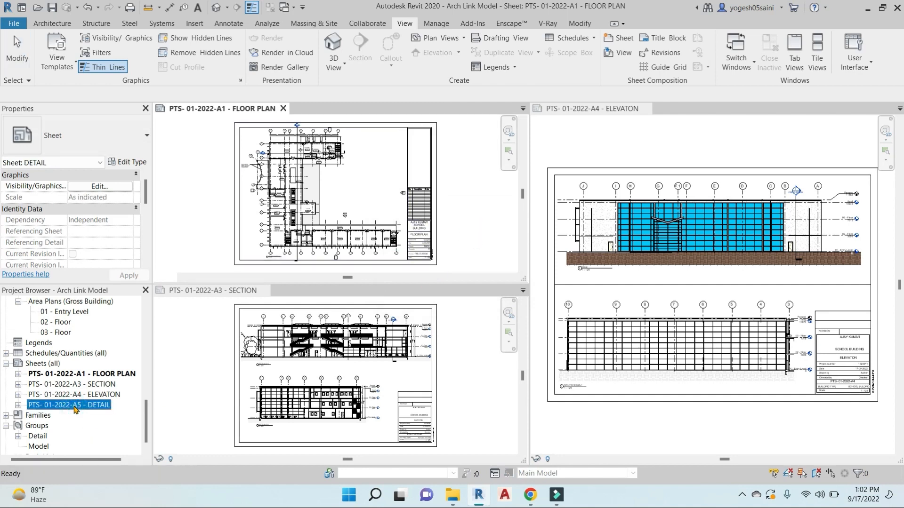
Tile all open sheets side by side to view the DETAIL sheet
key("t")
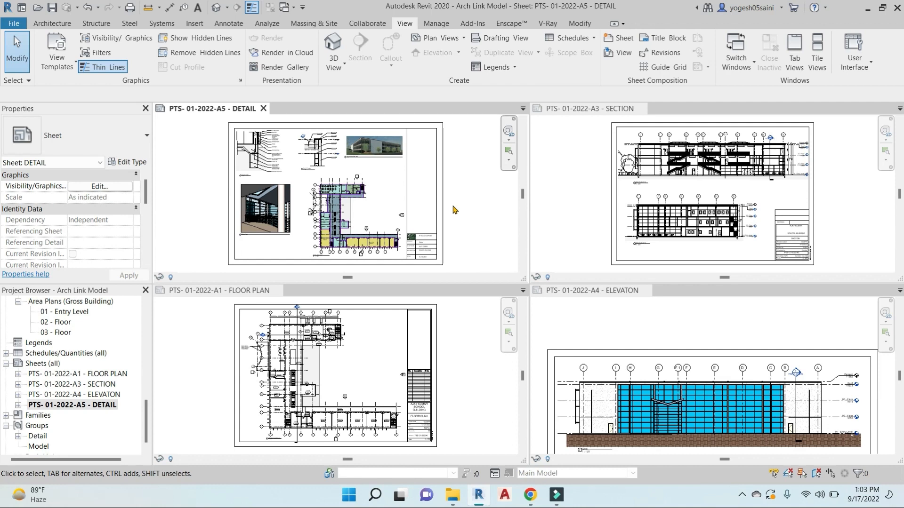
scroll(325, 151, "up", 6)
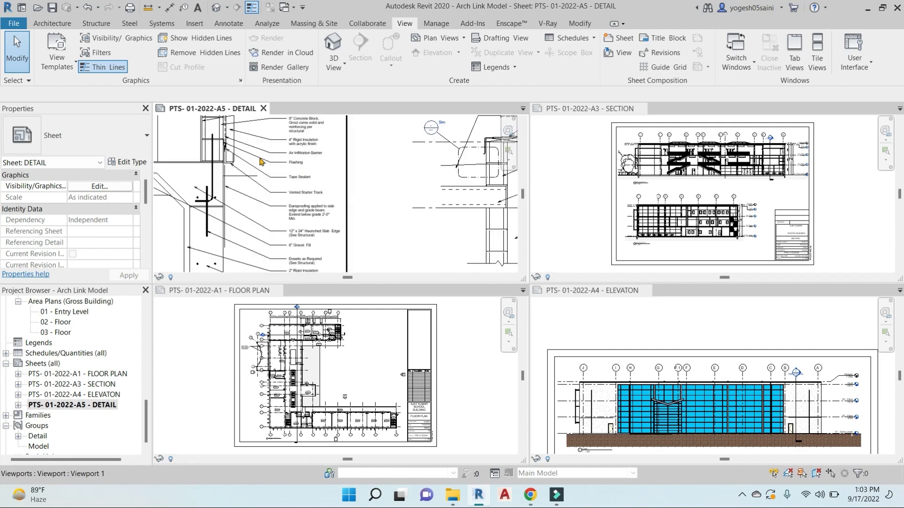
scroll(356, 198, "down", 6)
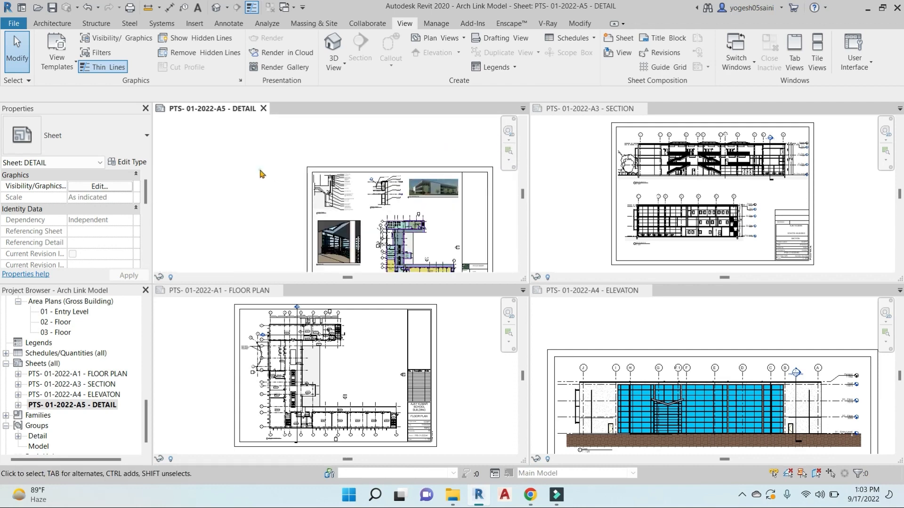
Switch to tabbed views, zoom and pan around the DETAIL sheet, then open the FLOOR PLAN sheet
key("w")
scroll(355, 148, "up", 6)
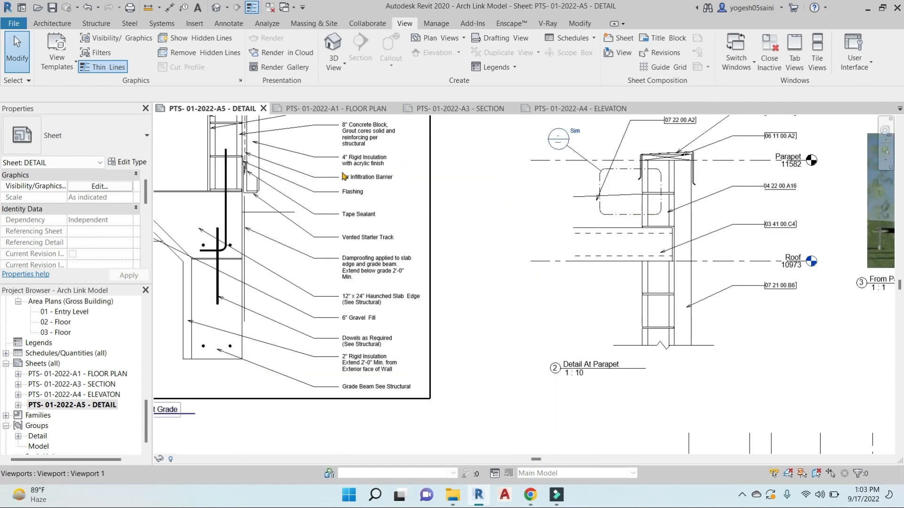
scroll(355, 148, "down", 6)
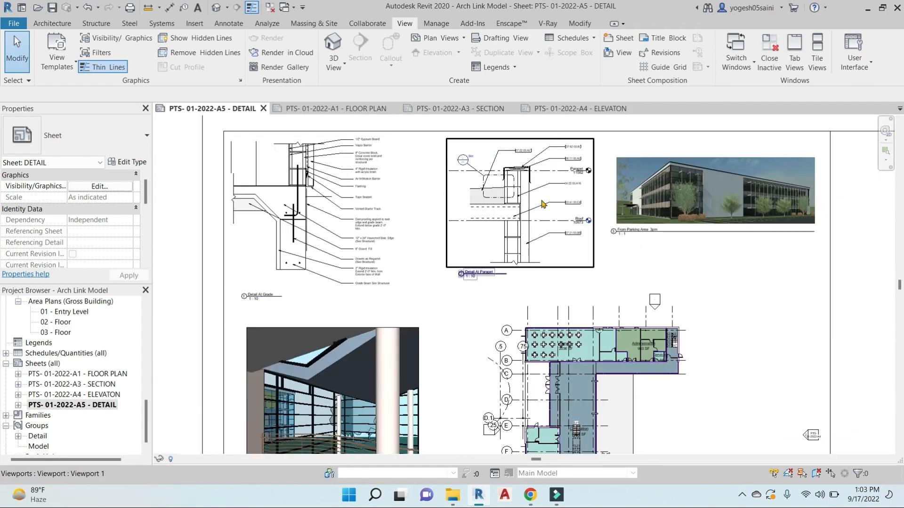
scroll(533, 219, "down", 3)
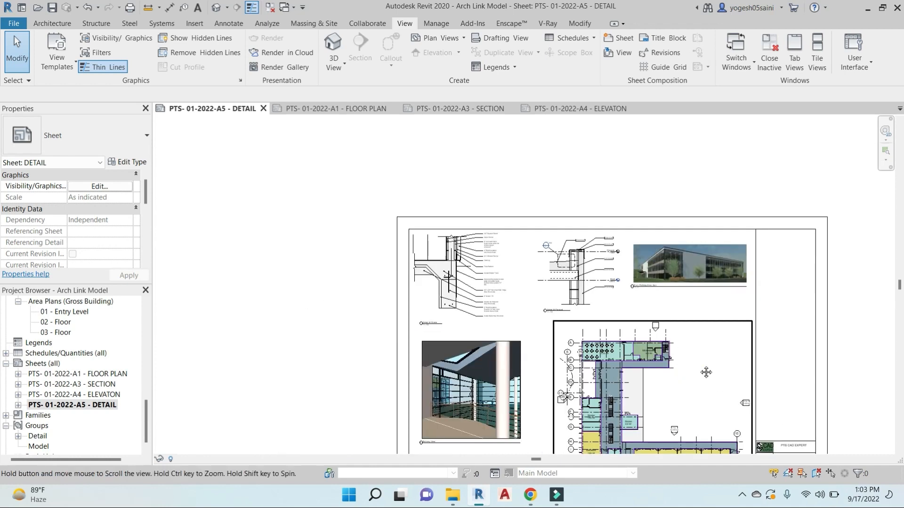
scroll(545, 195, "up", 5)
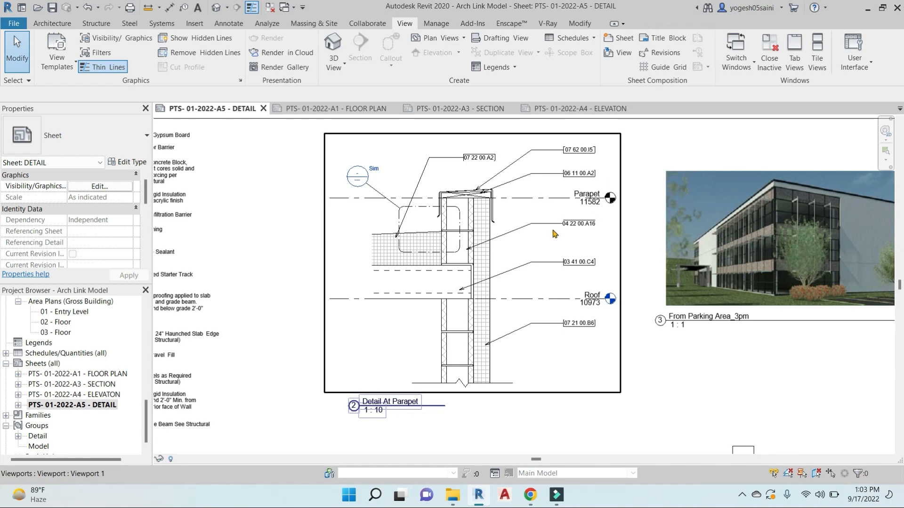
scroll(555, 234, "down", 5)
middle_click_drag(678, 415, 587, 288)
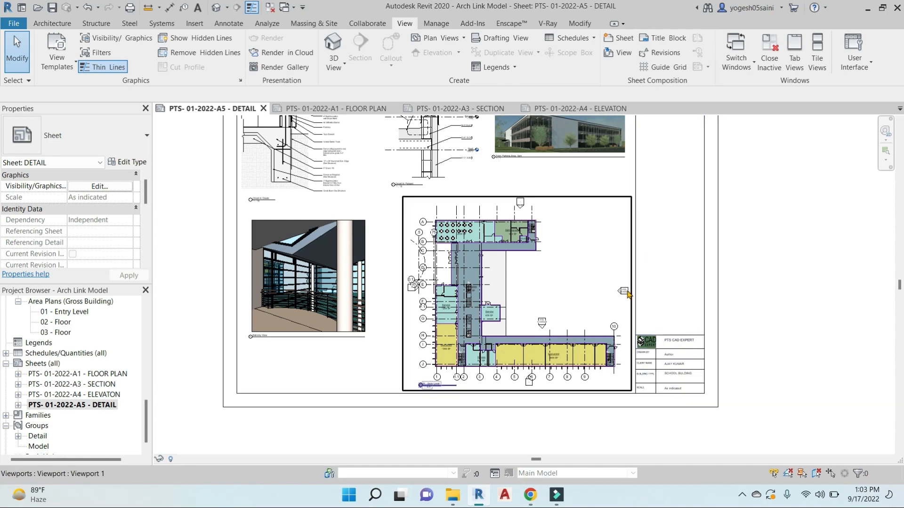
scroll(657, 255, "down", 3)
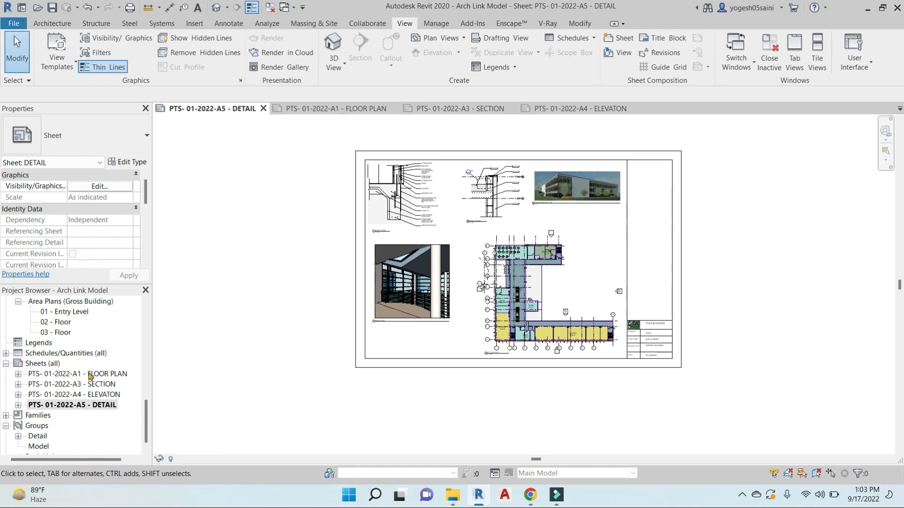
double_click(91, 375)
Select the building section line on the FLOOR PLAN sheet and pull its top end inward
middle_click_drag(453, 309, 551, 351)
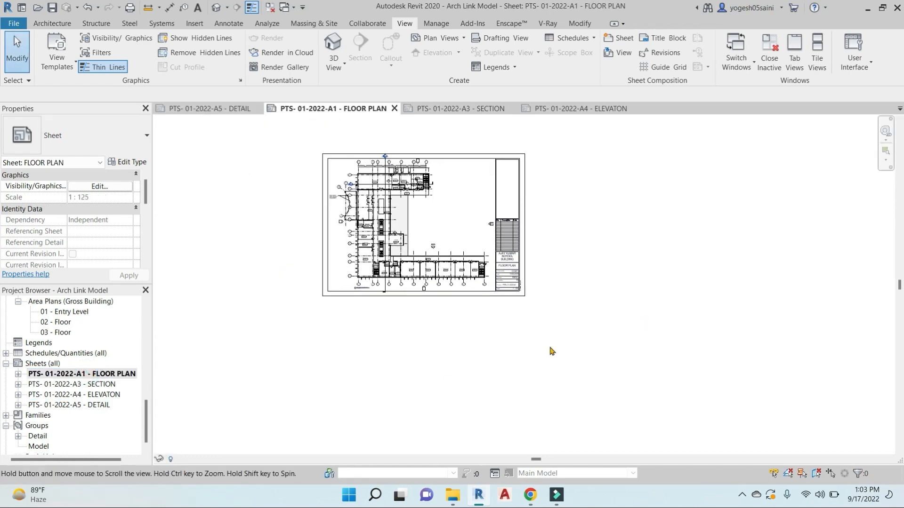
scroll(389, 175, "up", 10)
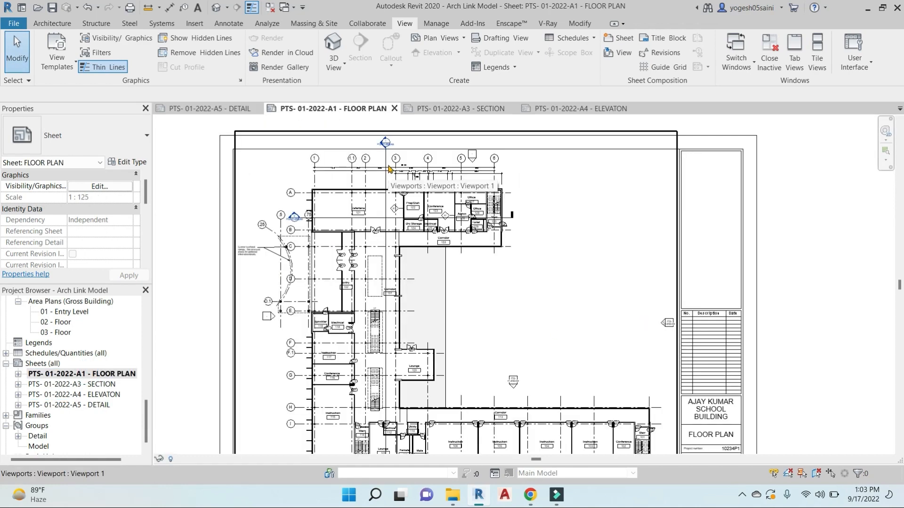
left_click(386, 146)
left_click_drag(382, 123, 382, 165)
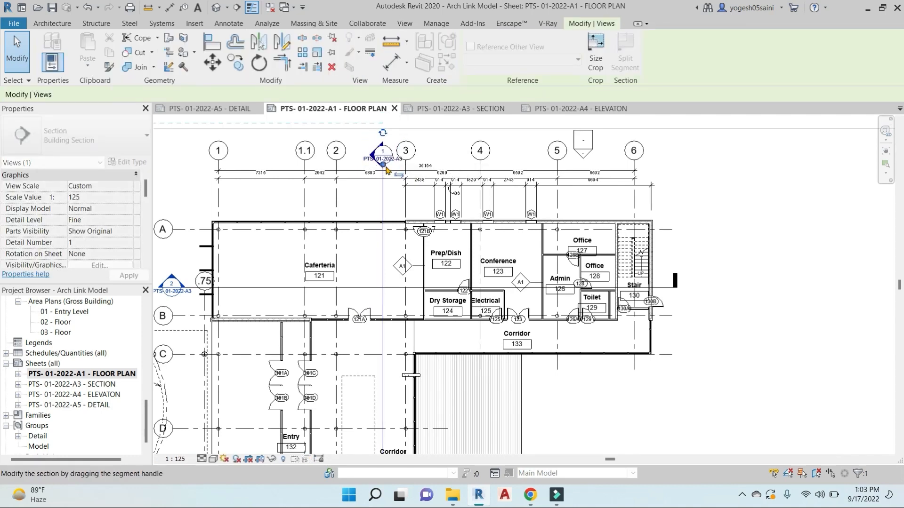
Shorten the section line's lower end, then deselect it and leave the viewport
scroll(391, 167, "down", 3)
middle_click_drag(424, 251, 468, 149)
middle_click_drag(468, 345, 467, 178)
scroll(433, 325, "up", 3)
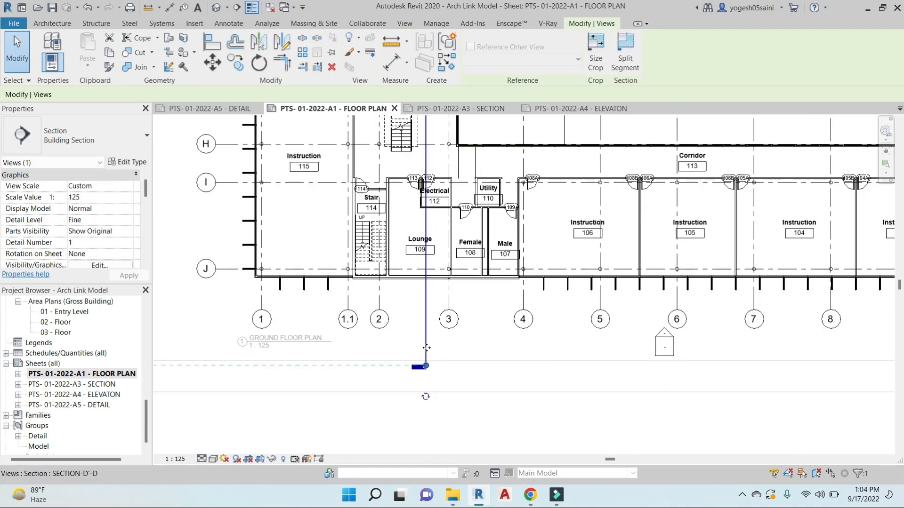
left_click_drag(426, 346, 426, 296)
left_click(450, 344)
scroll(452, 348, "down", 5)
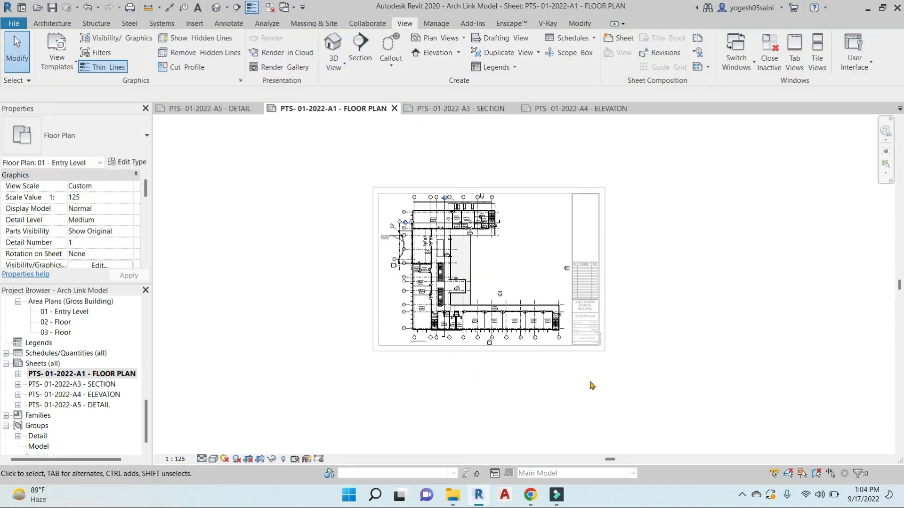
double_click(670, 346)
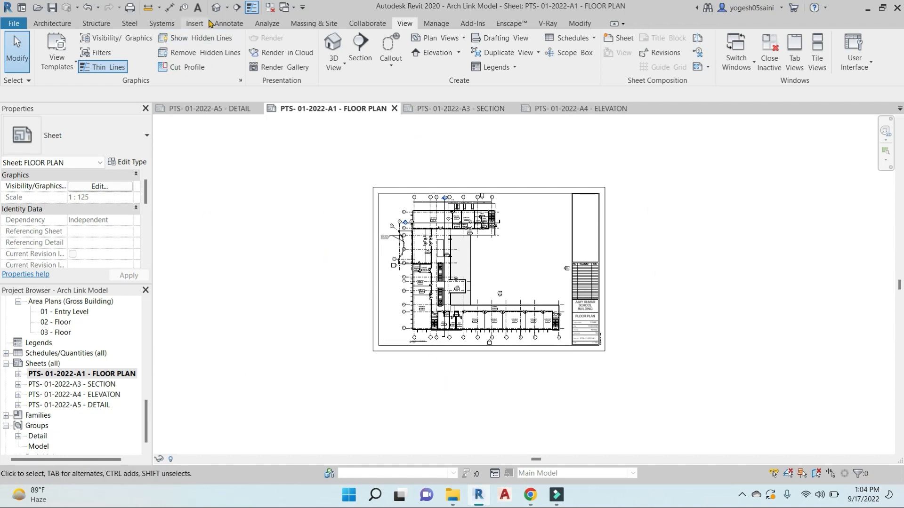
Open the SECTION, ELEVATON, DETAIL and FLOOR PLAN sheets in turn, ending on DETAIL
double_click(74, 384)
left_click(84, 397)
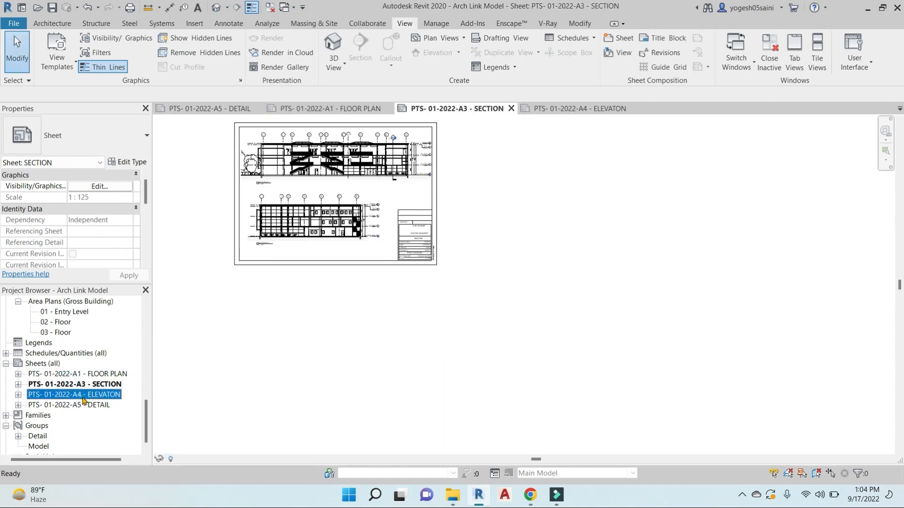
double_click(84, 395)
double_click(87, 404)
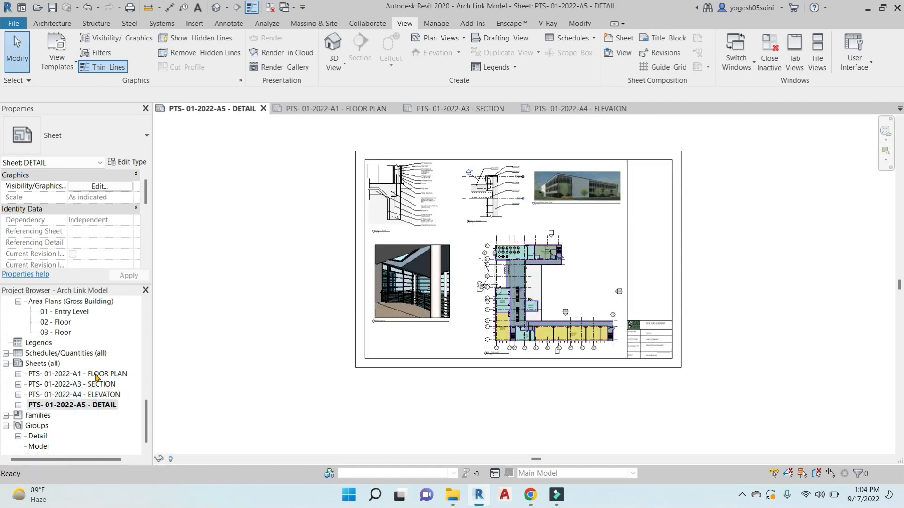
double_click(95, 374)
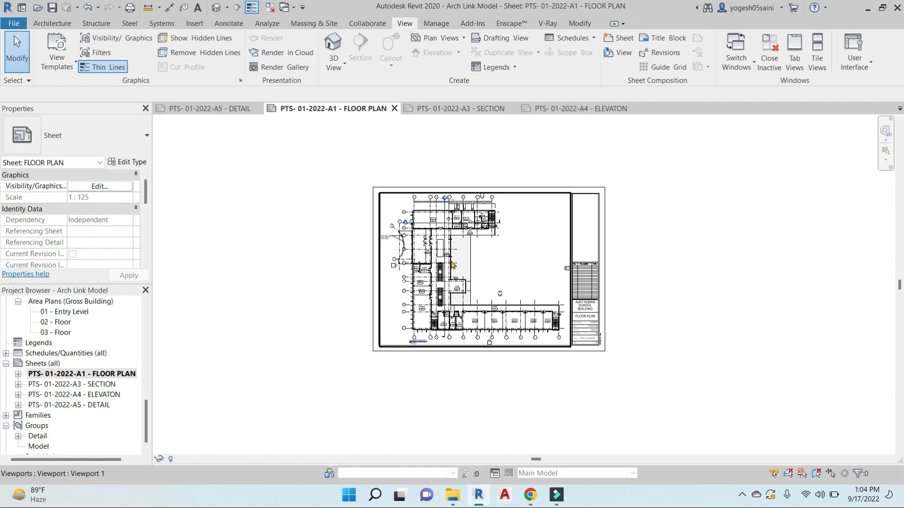
double_click(87, 405)
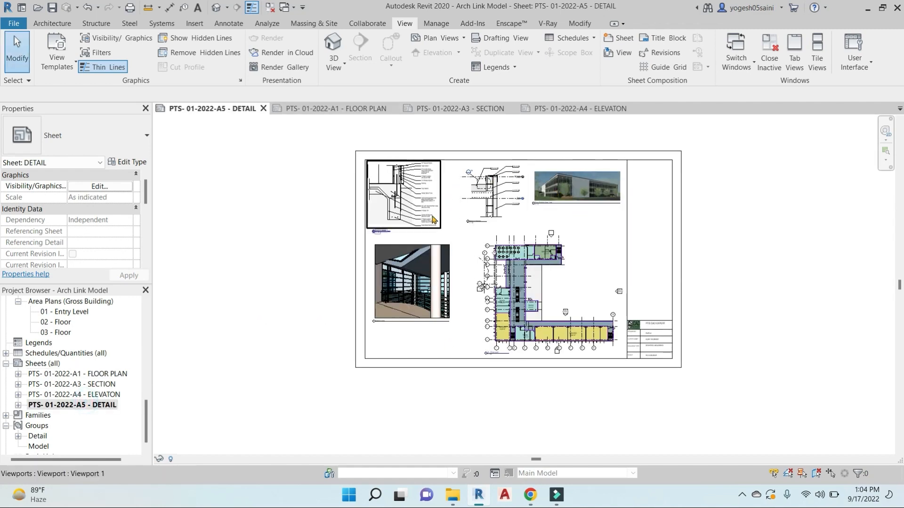
Zoom and pan around the DETAIL sheet to inspect the whole layout
scroll(431, 193, "up", 3)
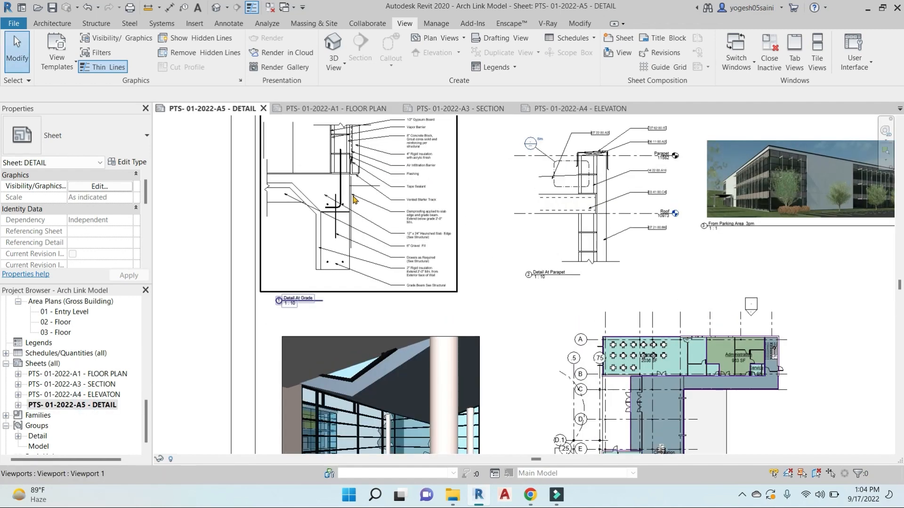
scroll(400, 250, "down", 3)
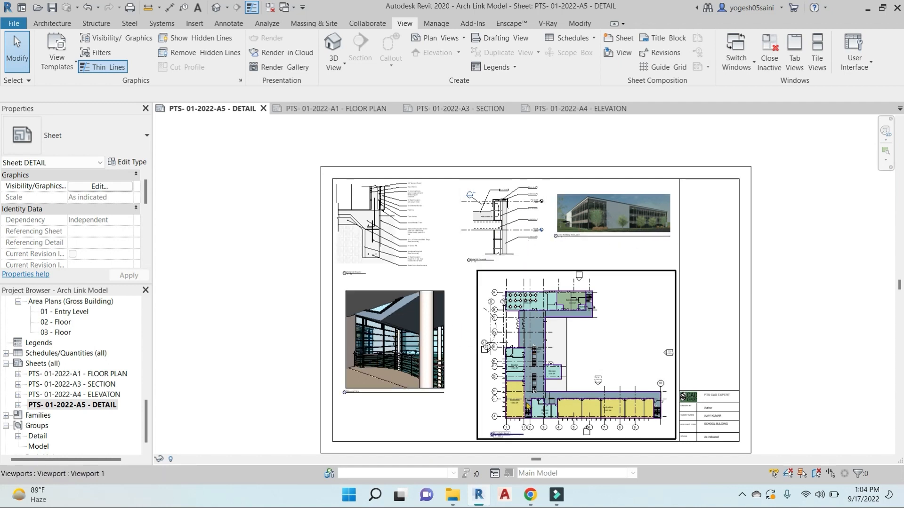
middle_click_drag(527, 405, 480, 369)
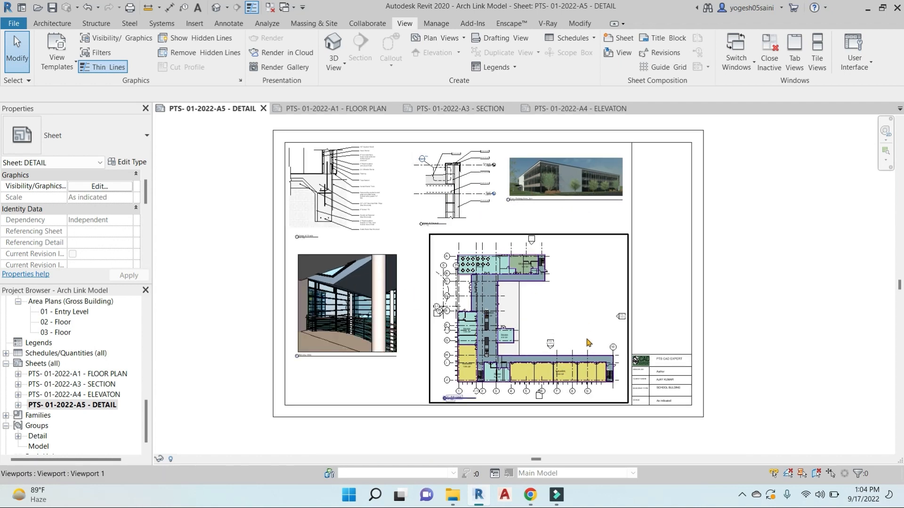
scroll(706, 396, "up", 3)
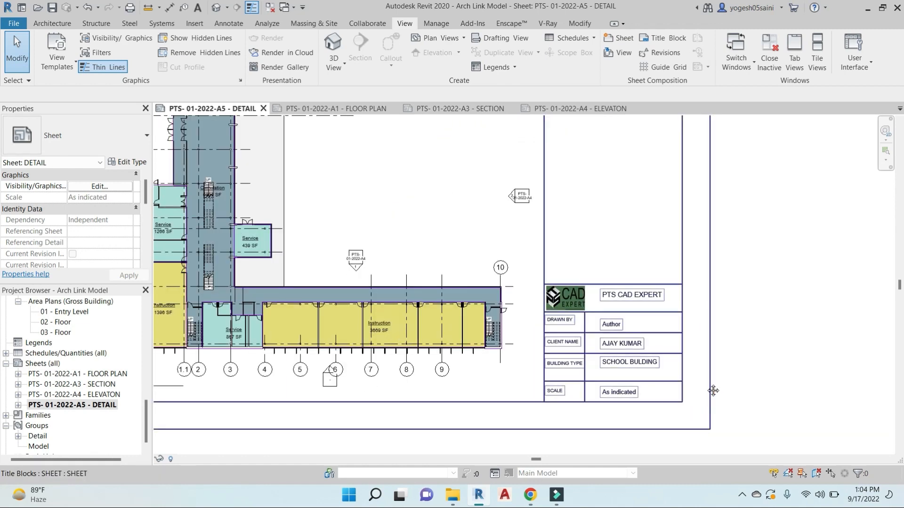
scroll(336, 312, "down", 4)
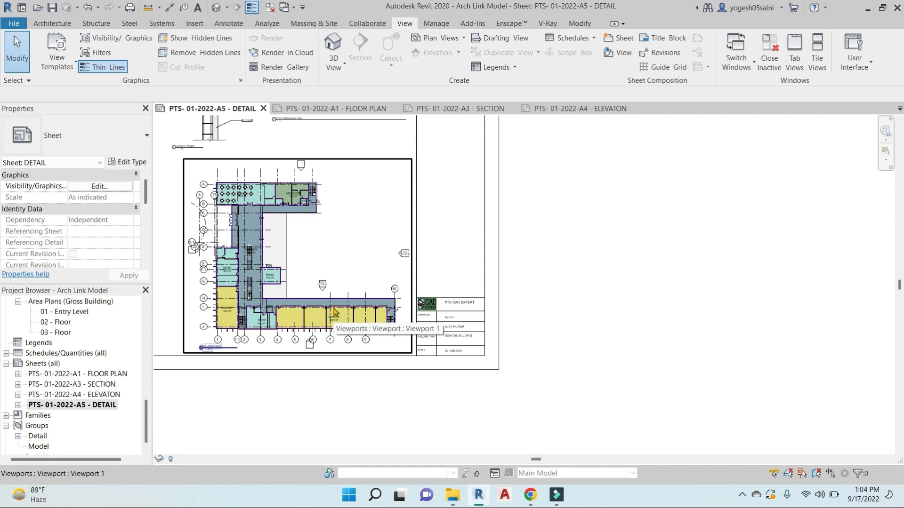
scroll(610, 264, "down", 3)
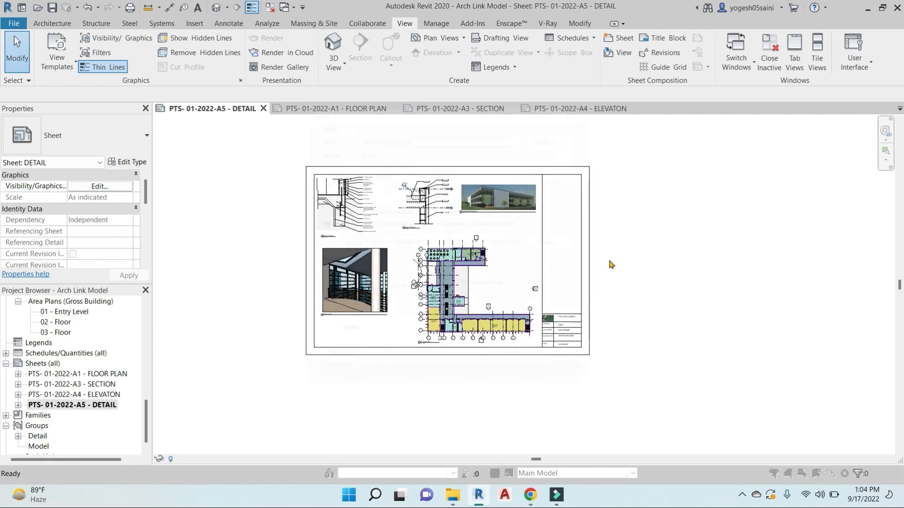
Set printing to Microsoft Print to PDF, combining selected sheets into one file, and open the View/Sheet Set list
key("ctrl+p")
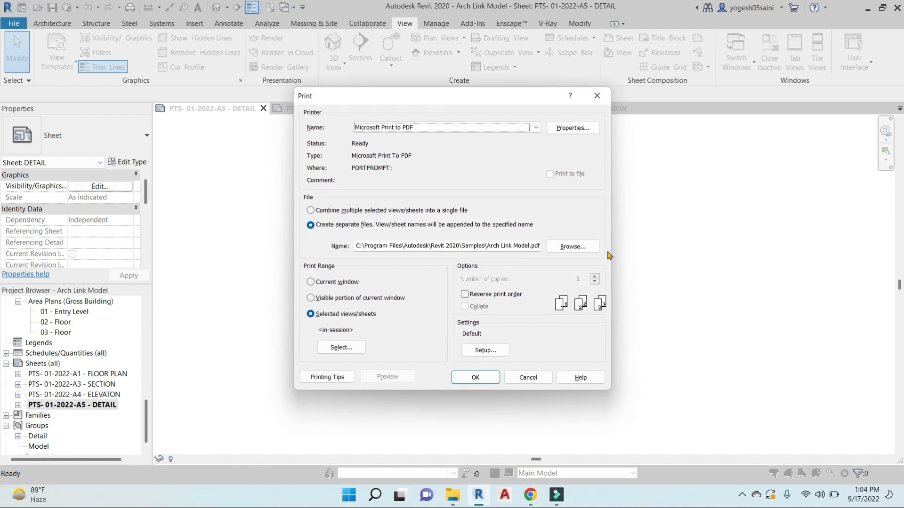
left_click(536, 128)
left_click(389, 153)
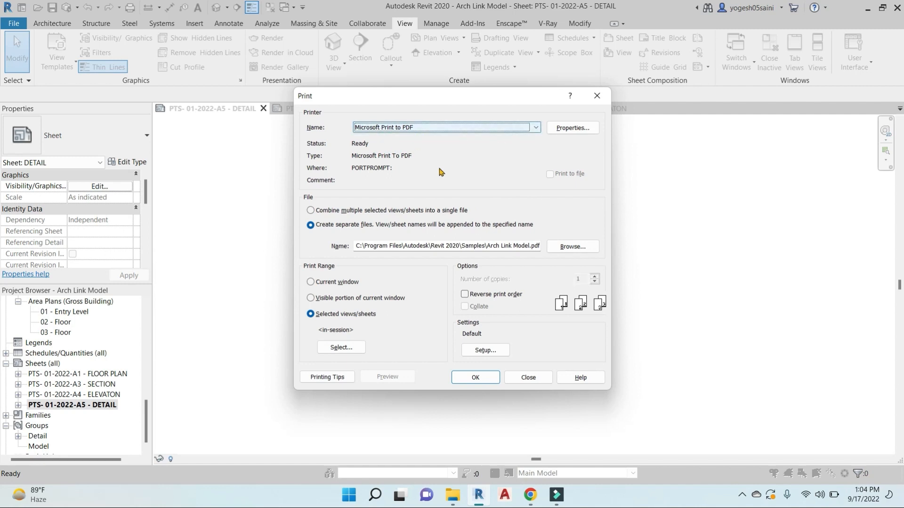
left_click(311, 210)
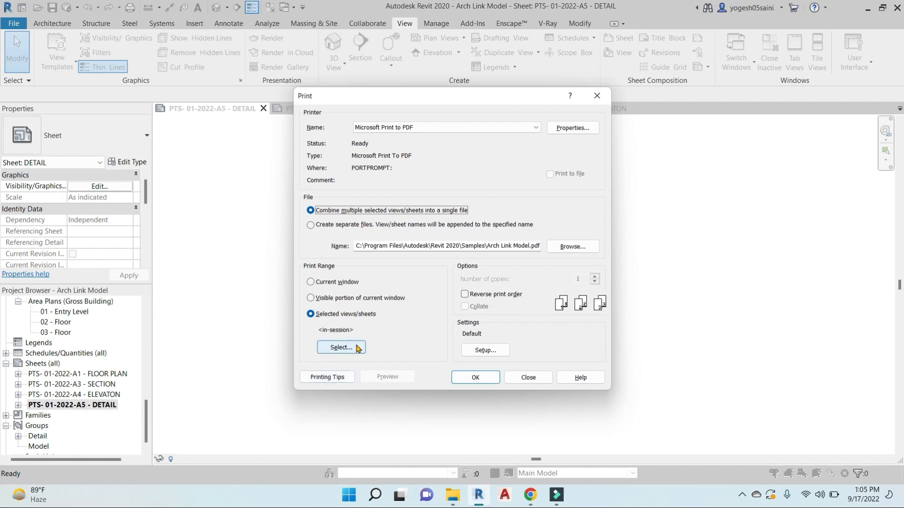
left_click(341, 349)
scroll(344, 265, "down", 10)
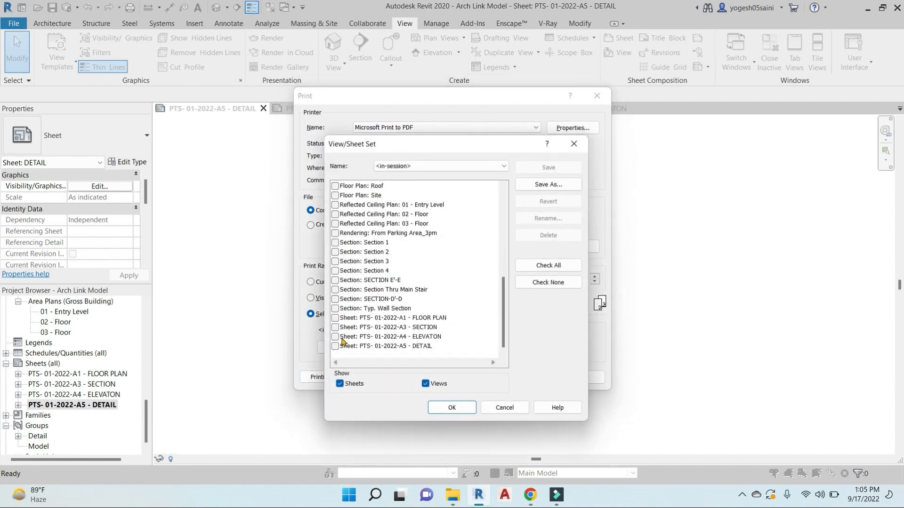
Tick sheets A1, A3, A4 and A5 (FLOOR PLAN, SECTION, ELEVATON, DETAIL) for printing
left_click(335, 319)
left_click(336, 328)
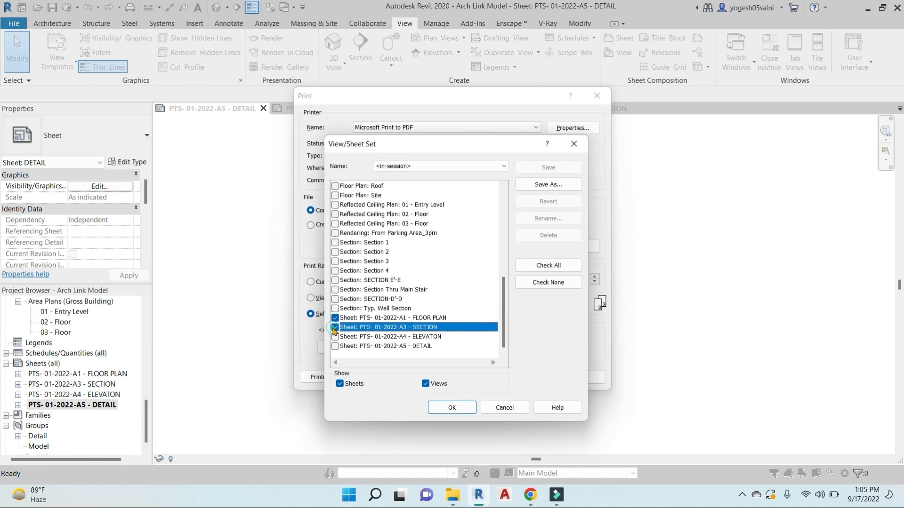
left_click(336, 337)
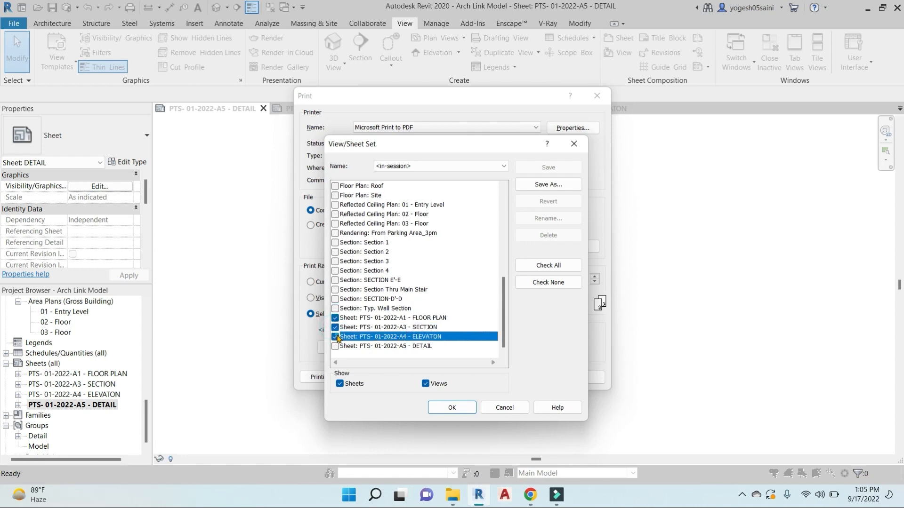
left_click(337, 347)
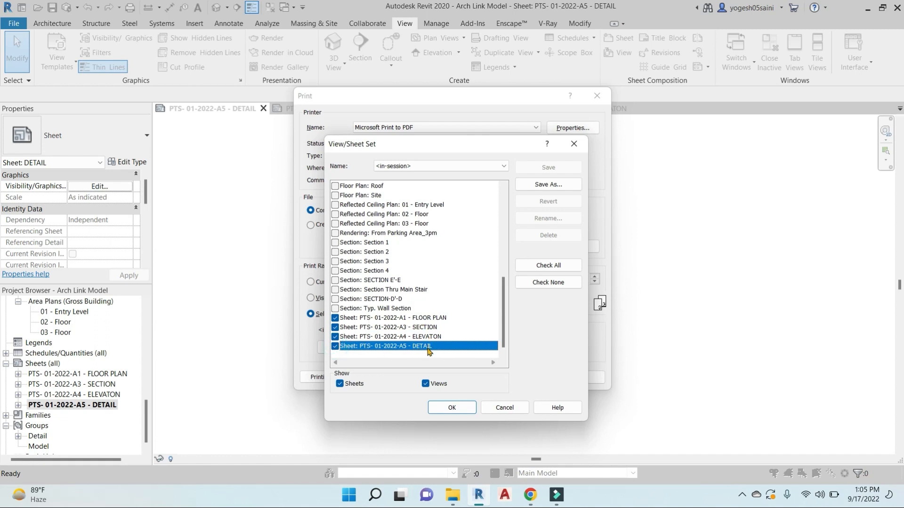
left_click(452, 408)
Save the chosen sheets as the sheet set 'SET-1'
left_click(444, 256)
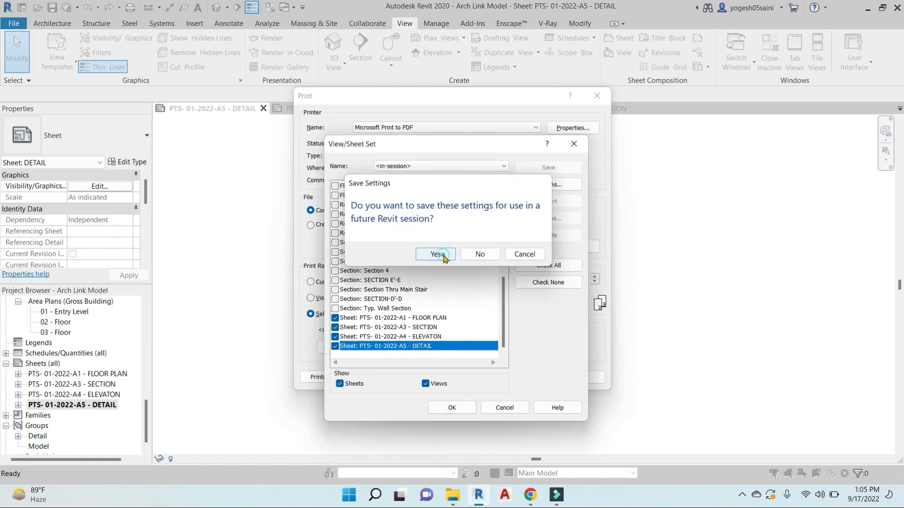
left_click_drag(442, 274, 393, 274)
type("SET")
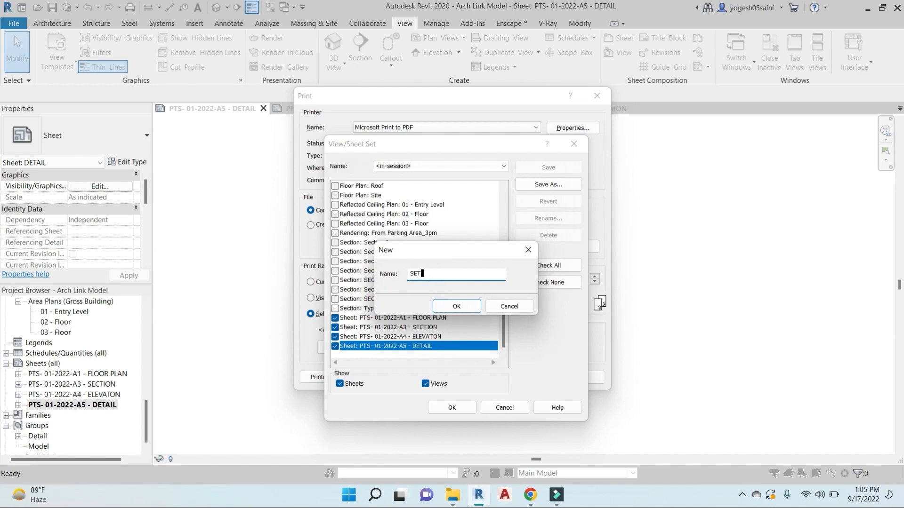
type("-1")
left_click(457, 306)
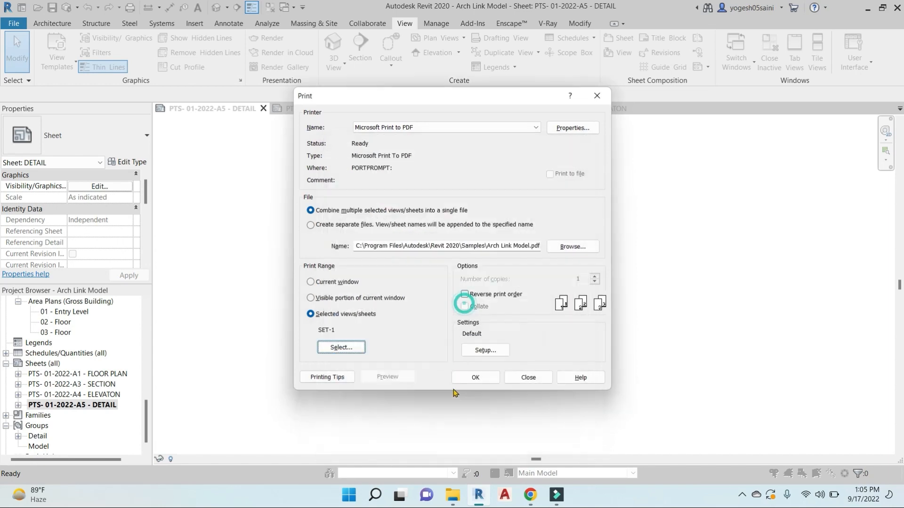
In print Setup, choose A3 paper, Presentation raster quality and Grayscale colors
left_click(485, 351)
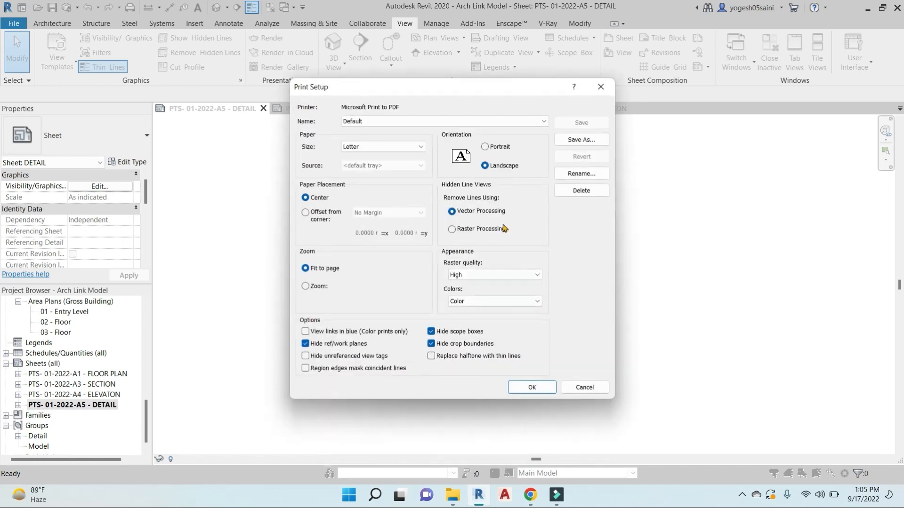
left_click(450, 121)
left_click(400, 148)
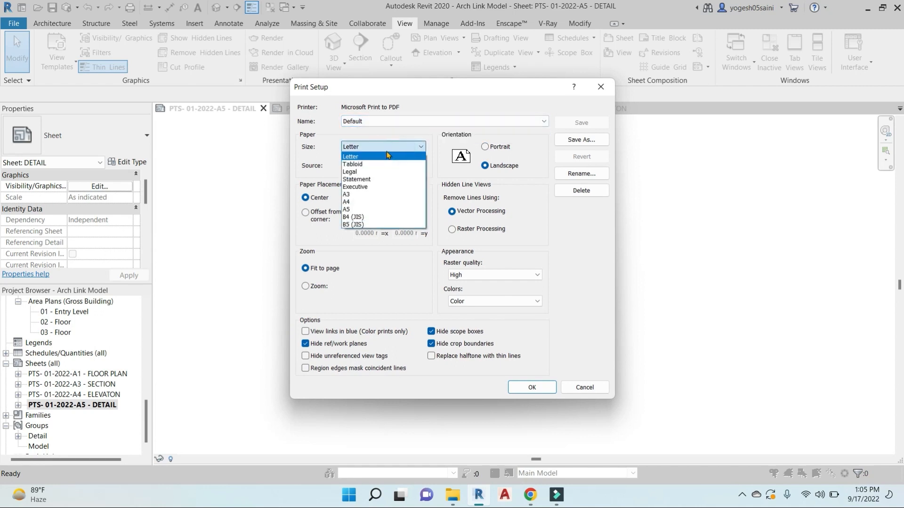
left_click(359, 194)
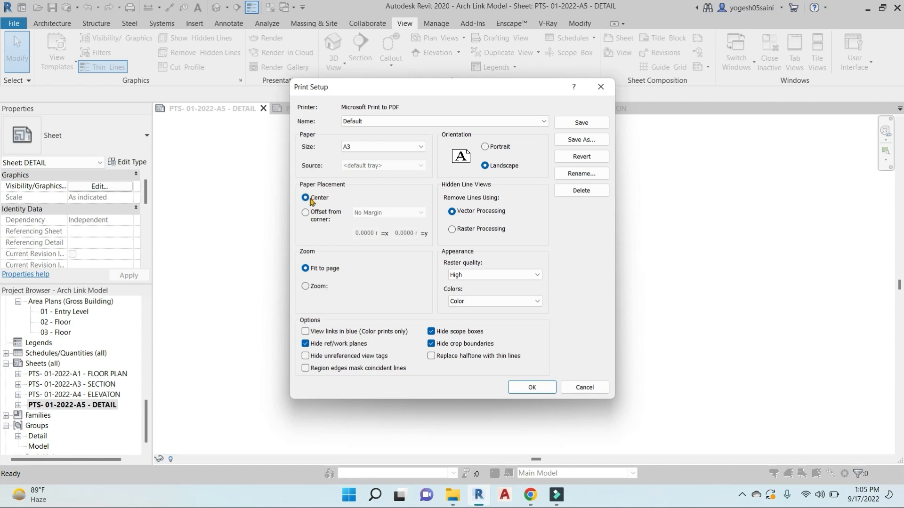
left_click(527, 275)
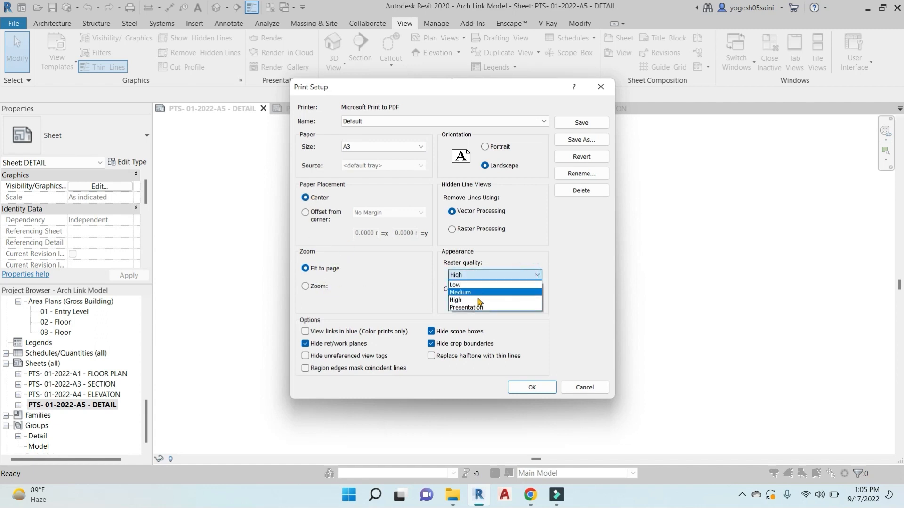
left_click(476, 307)
left_click(527, 301)
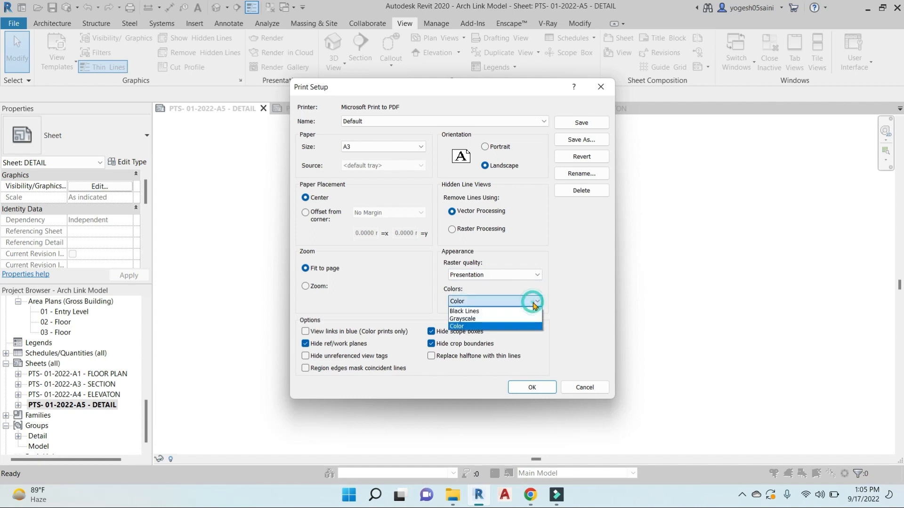
left_click(482, 320)
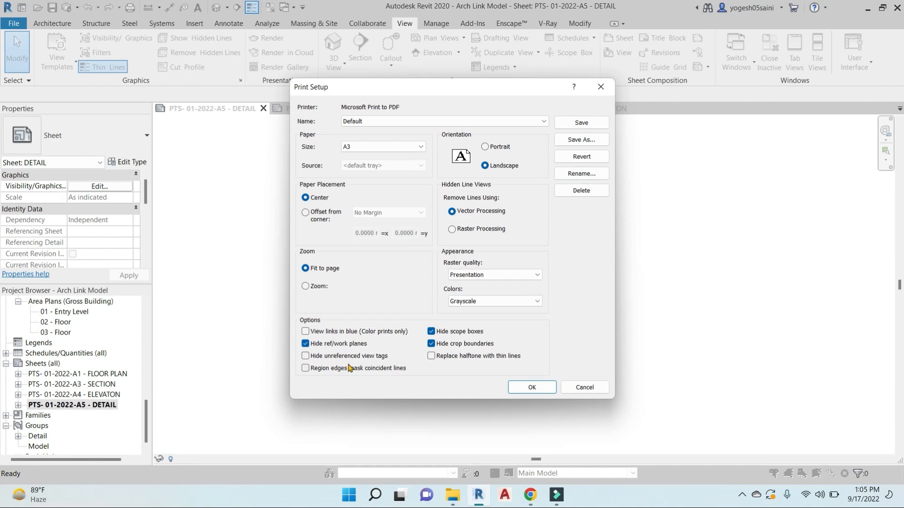
left_click(532, 387)
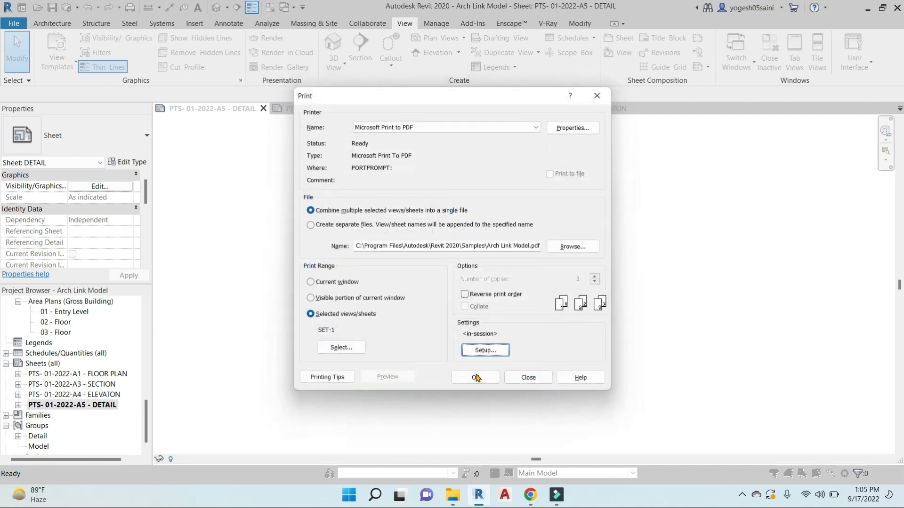
Print the sheets to 'PTS- PROJECT.pdf' on the Desktop and locate it in File Explorer
left_click(474, 373)
left_click(523, 274)
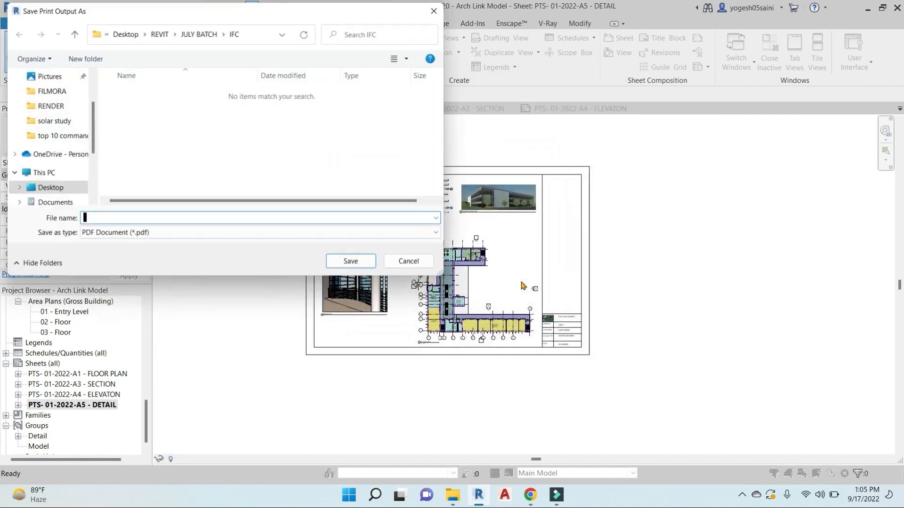
left_click(47, 189)
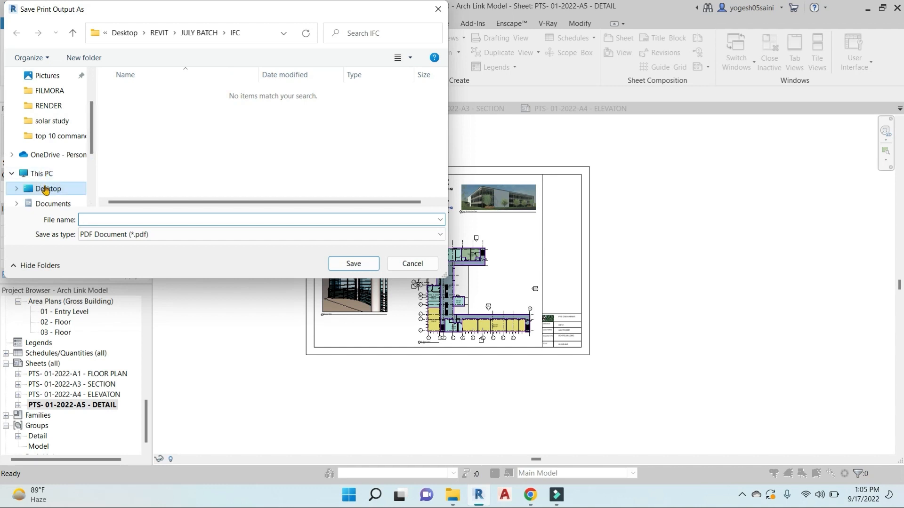
left_click(92, 219)
type("PTS-")
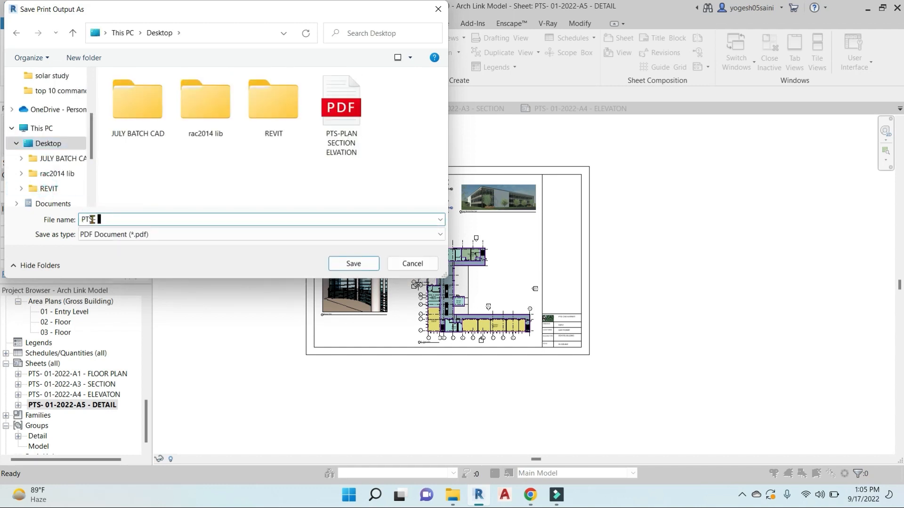
type(" PROJECT")
left_click(353, 264)
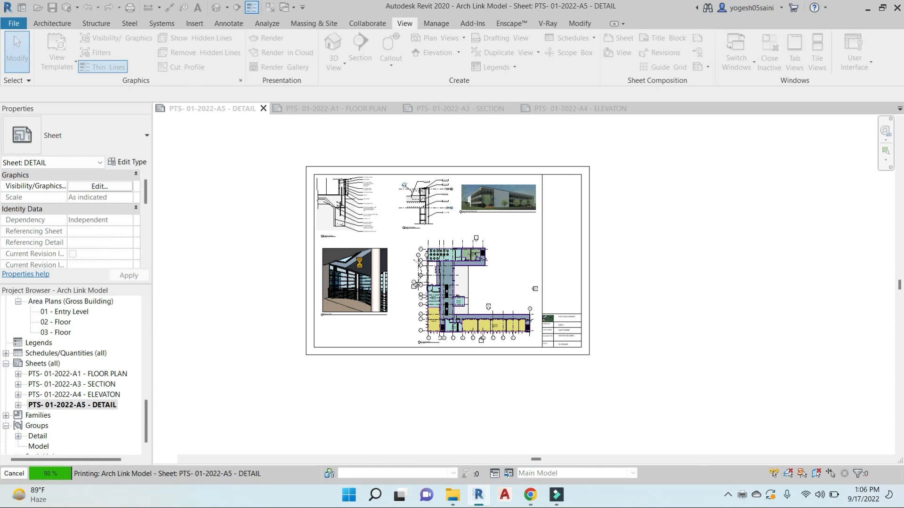
left_click(453, 495)
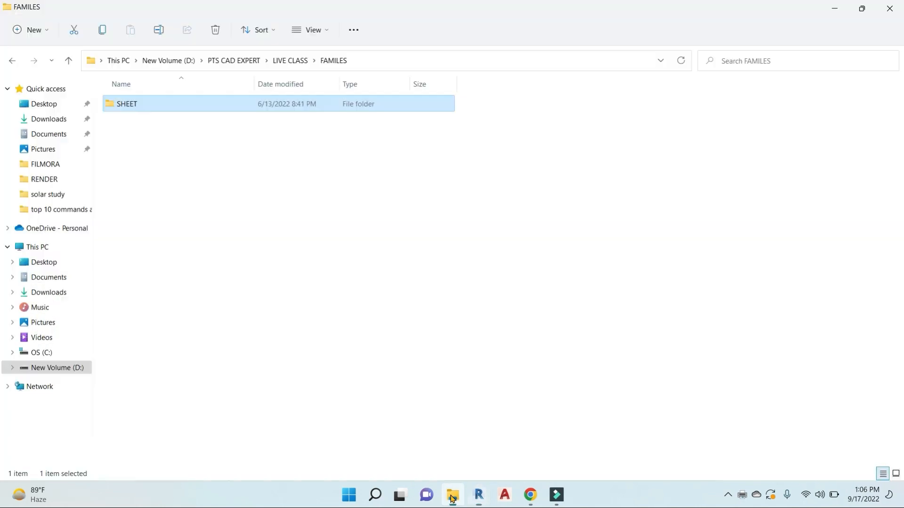
left_click(44, 262)
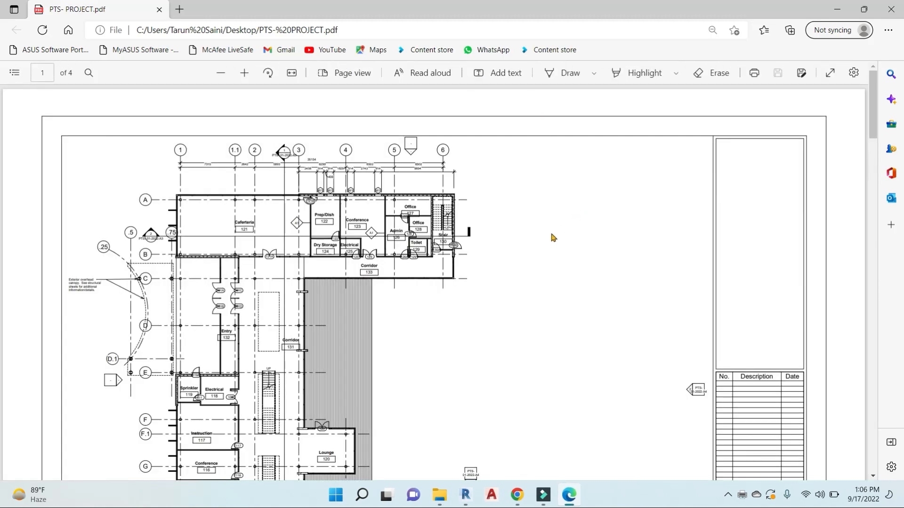
Scroll through all four pages of the combined PDF in Edge
scroll(555, 237, "down", 3, "ctrl")
scroll(515, 188, "down", 15)
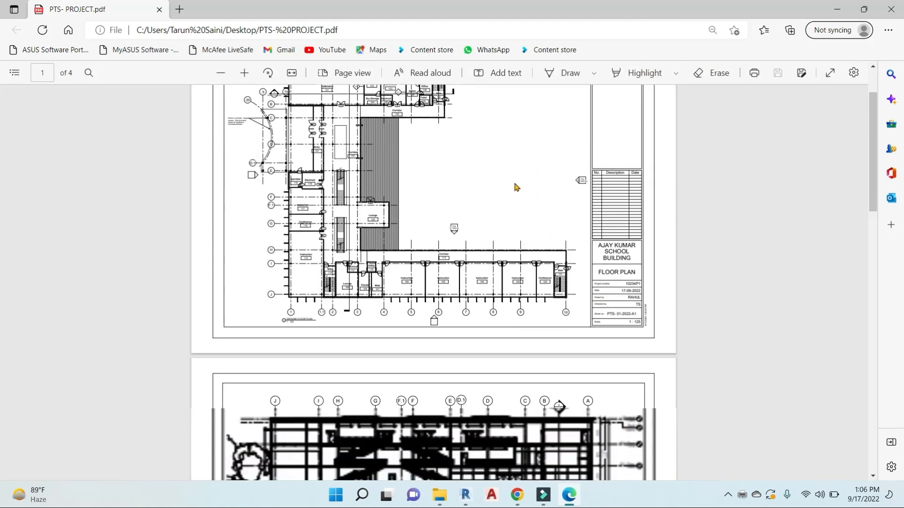
scroll(509, 203, "down", 8)
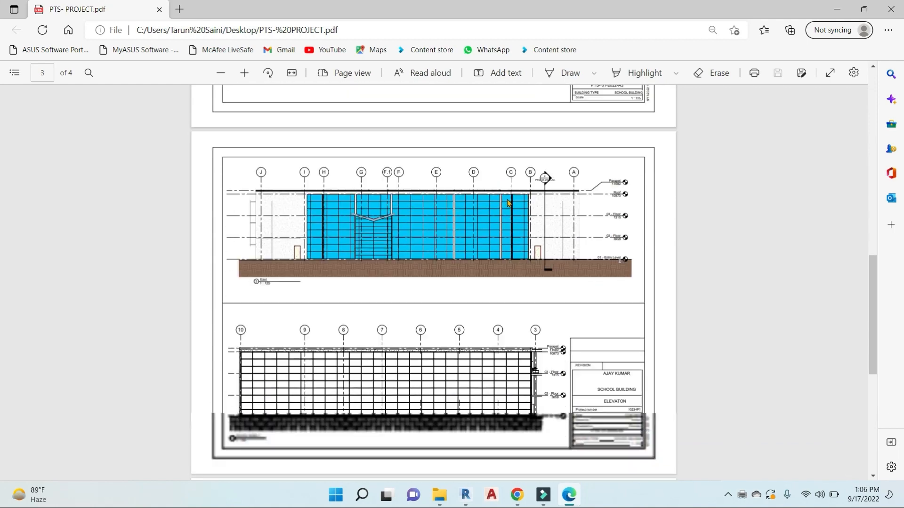
scroll(461, 228, "down", 1)
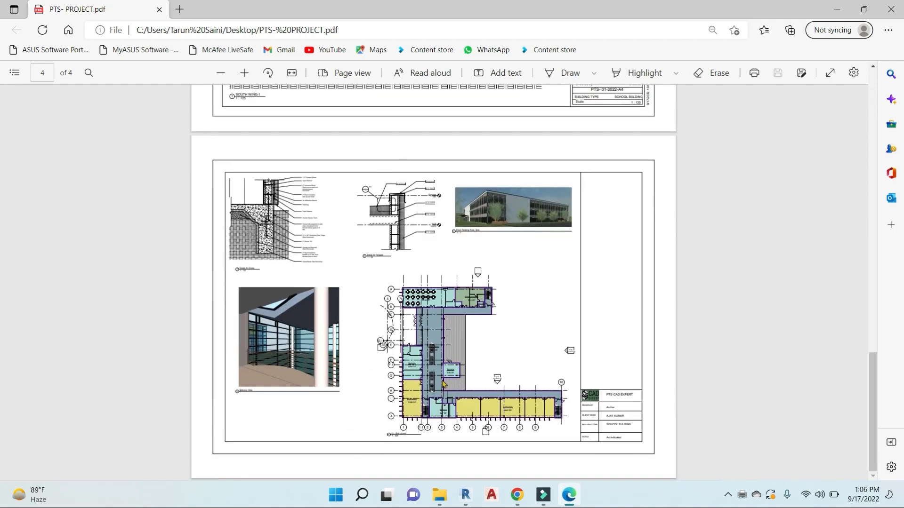
scroll(443, 384, "up", 5, "ctrl")
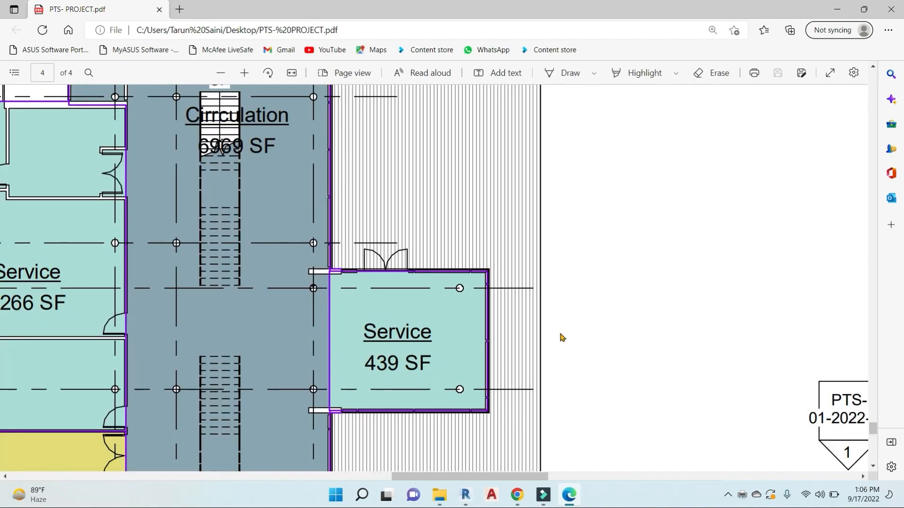
scroll(494, 332, "down", 5, "ctrl")
scroll(142, 285, "up", 4, "ctrl")
scroll(485, 290, "down", 6, "ctrl")
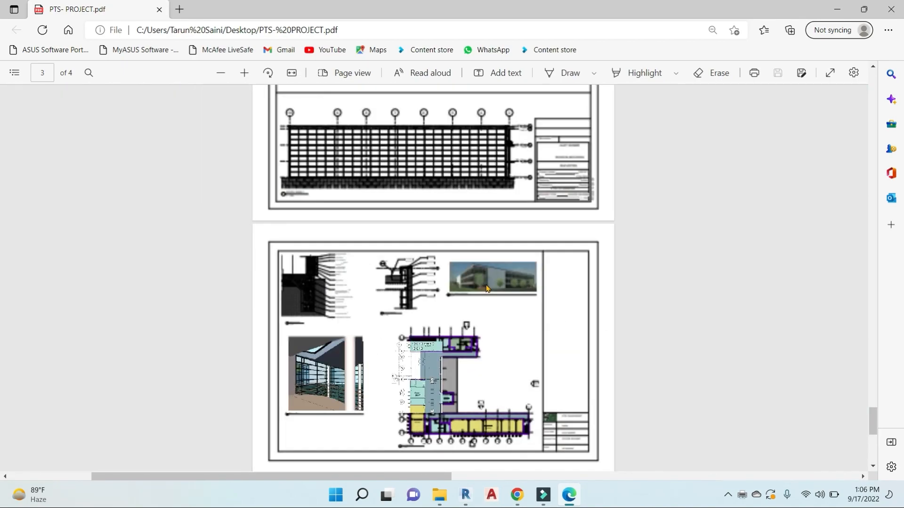
scroll(520, 253, "up", 15)
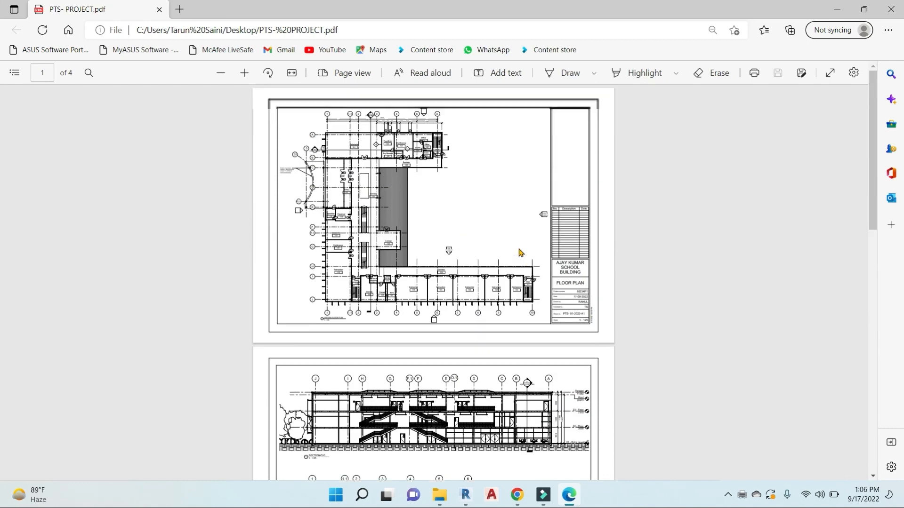
Return from Edge to Revit and pan across the DETAIL sheet
right_click(520, 253)
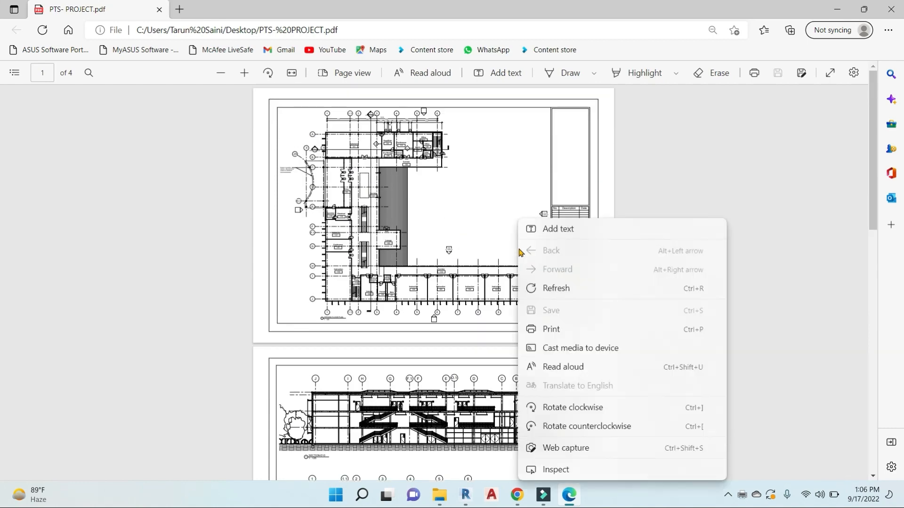
left_click(655, 197)
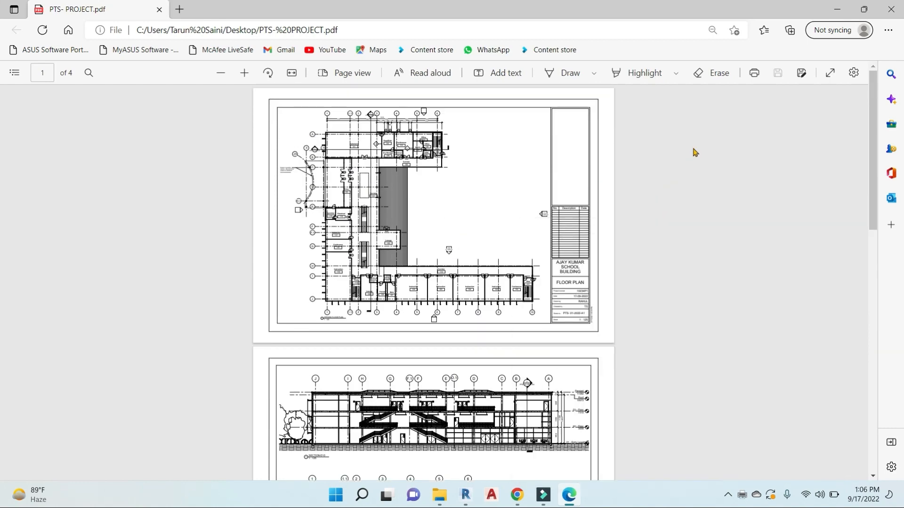
left_click(465, 494)
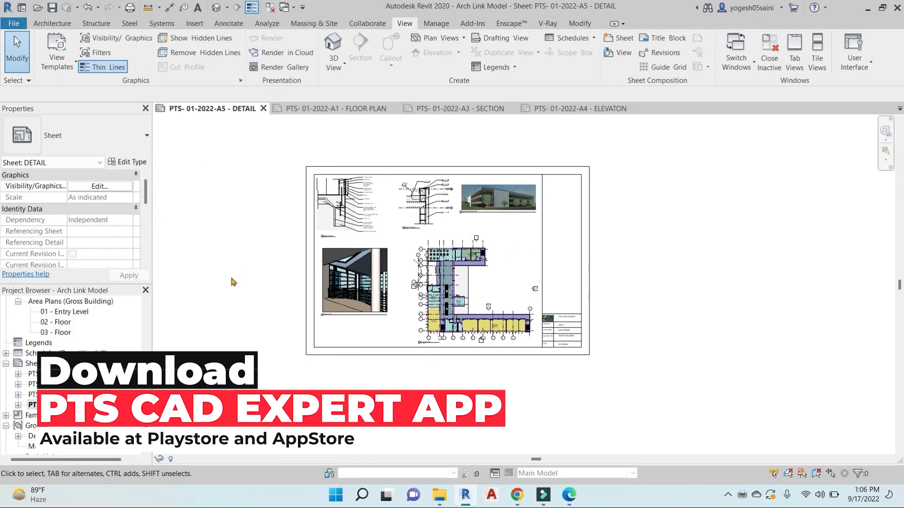
middle_click_drag(236, 291, 270, 300)
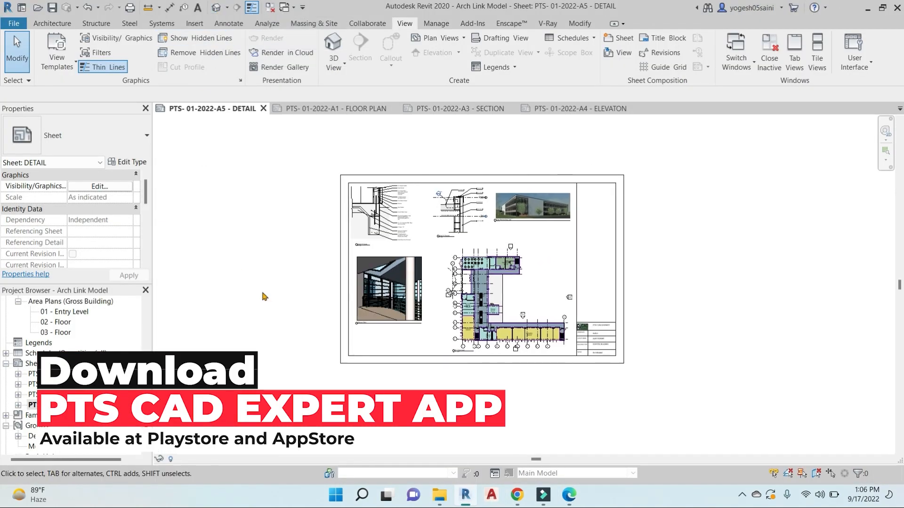